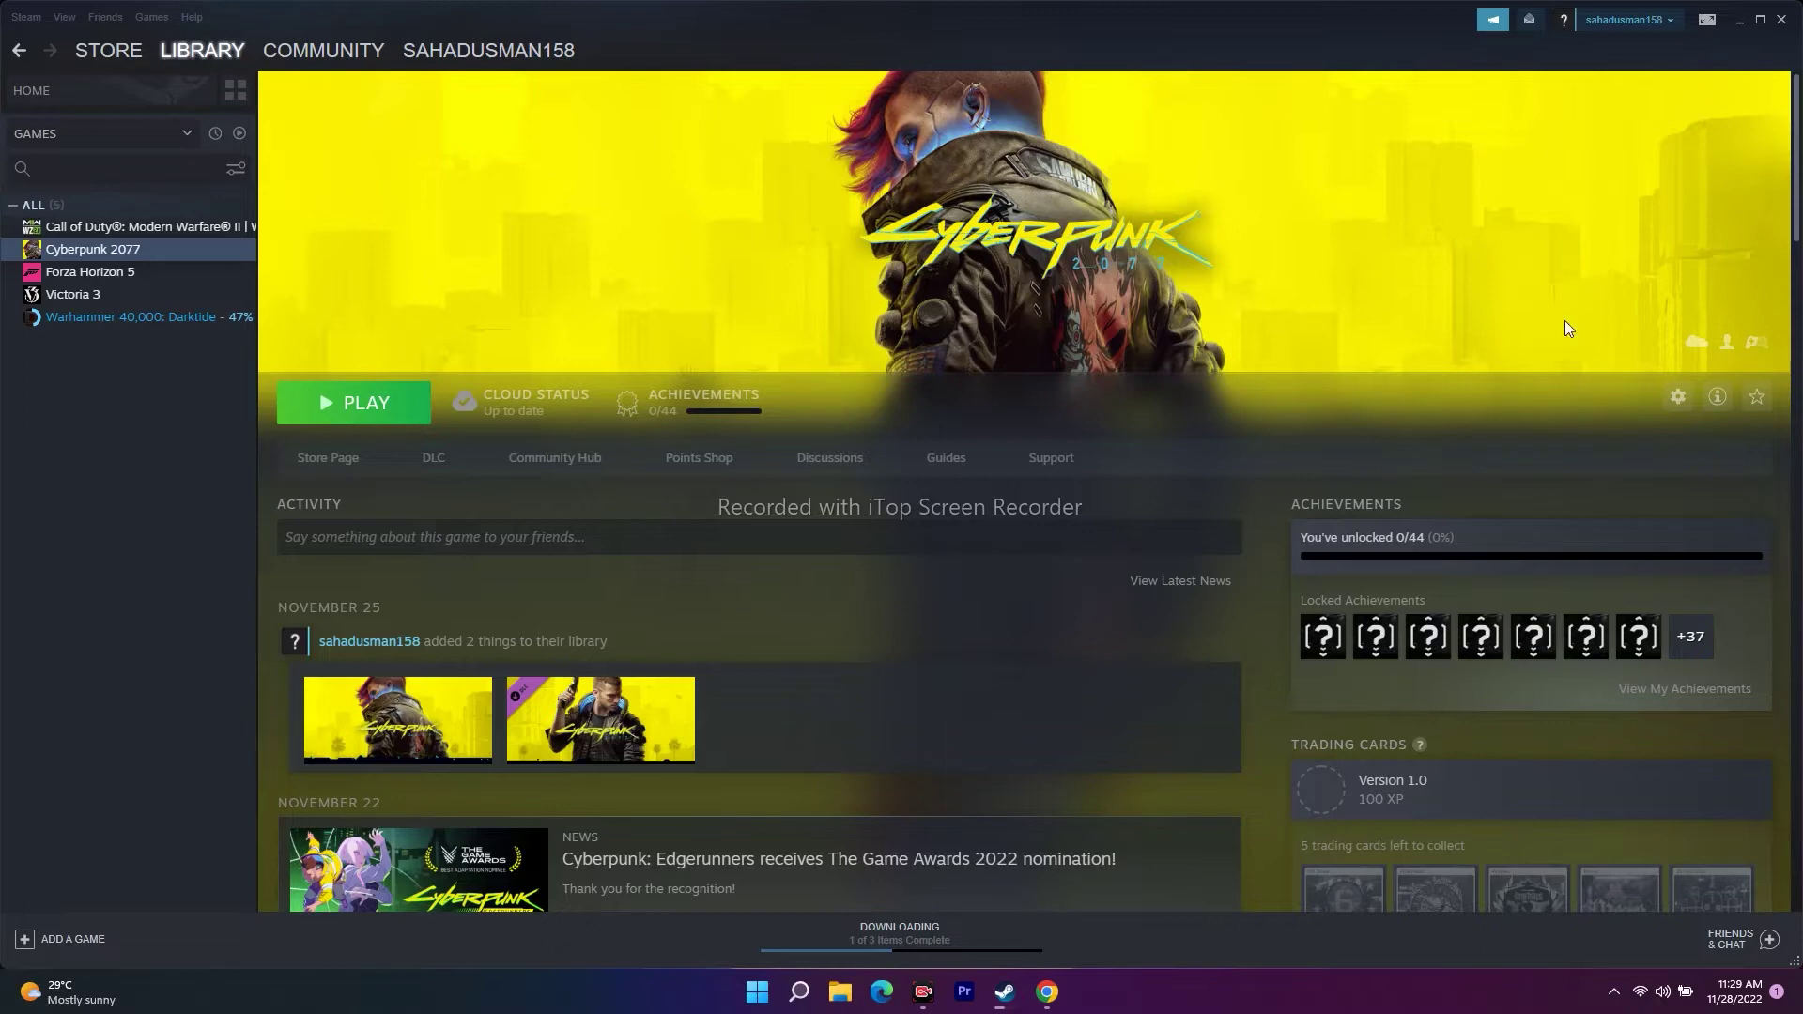
# - Switch to Chrome, allow notifications and accept cookies on the NVIDIA GeForce Drivers page, and check the AMD support page
pyautogui.click(1047, 992)
pyautogui.click(517, 9)
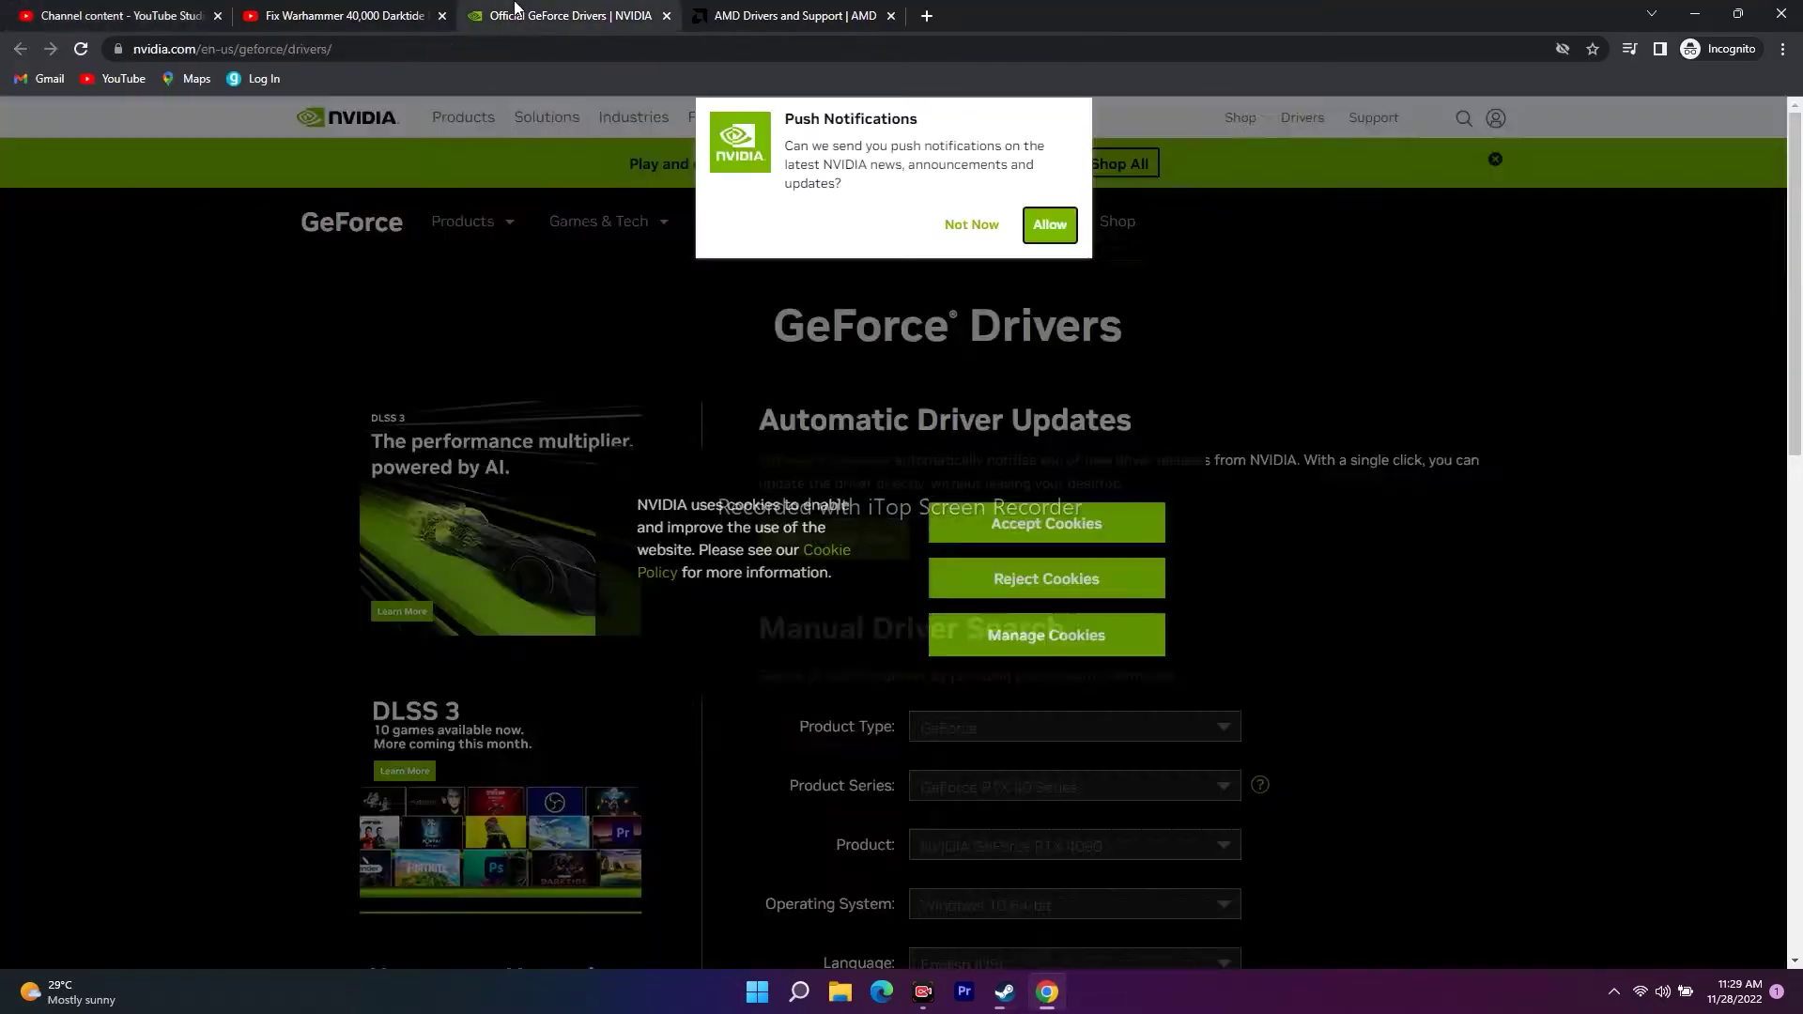
pyautogui.click(1049, 226)
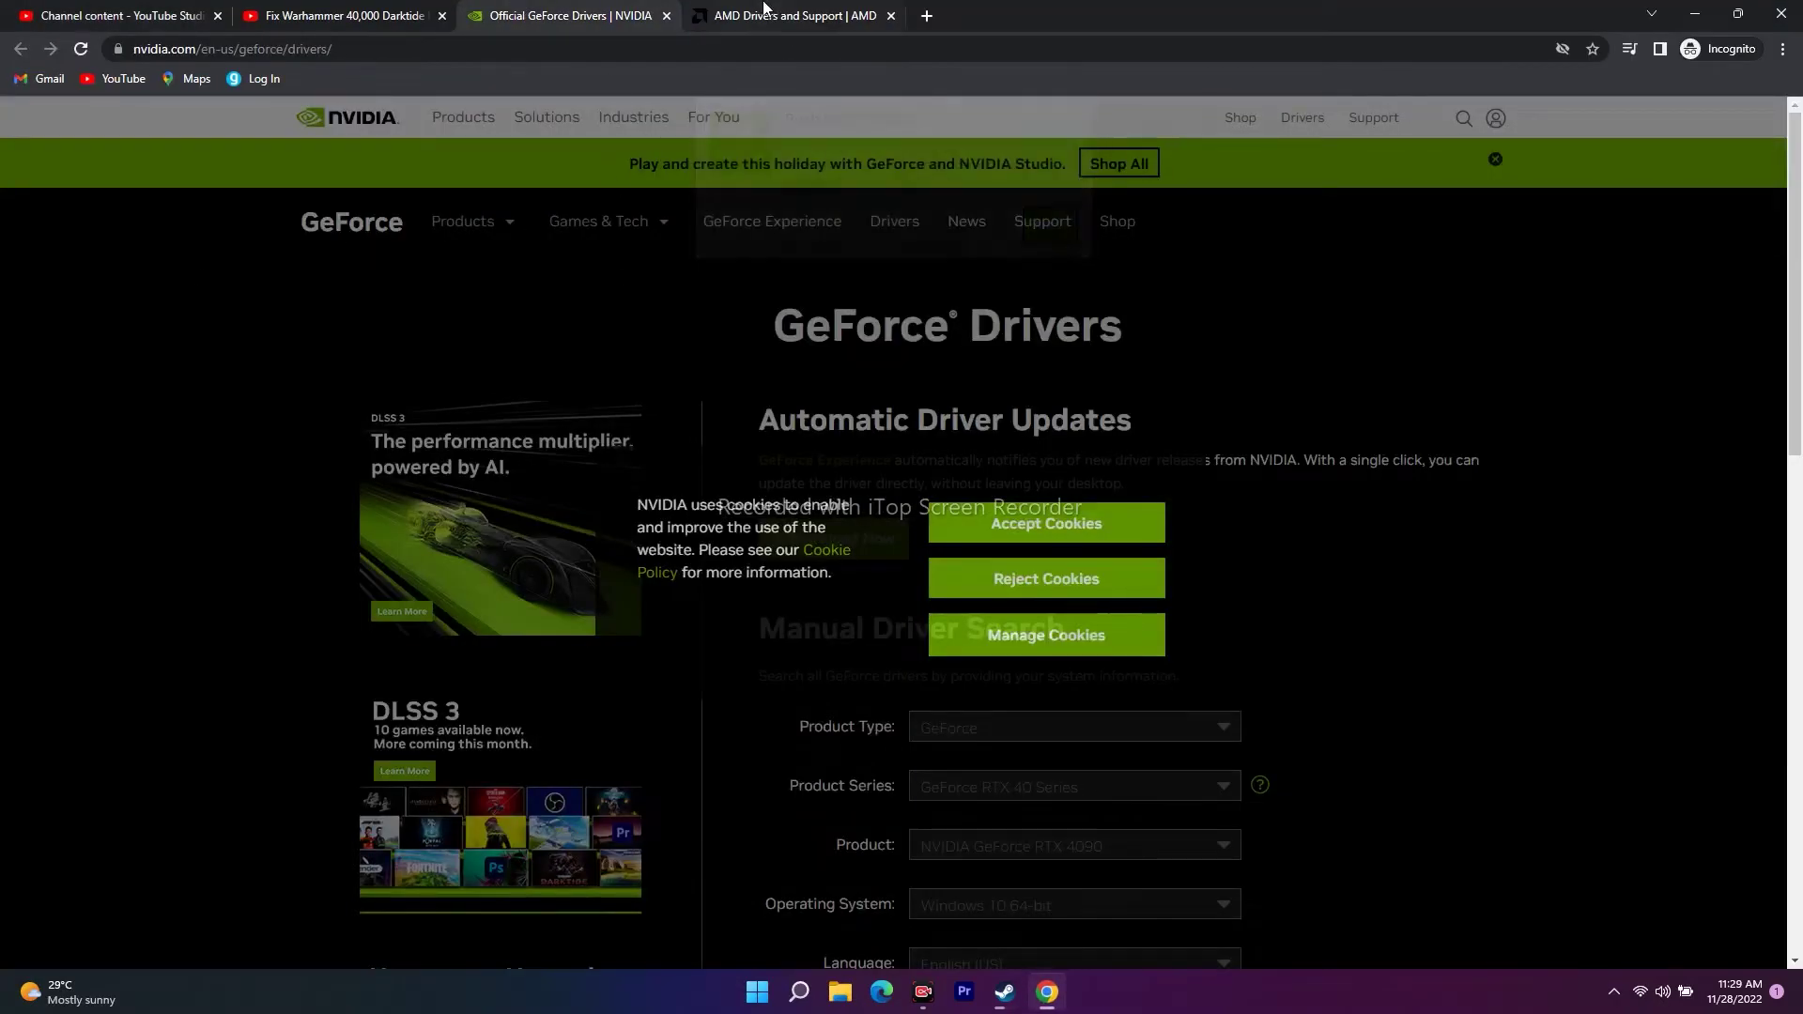
pyautogui.click(762, 7)
pyautogui.click(583, 16)
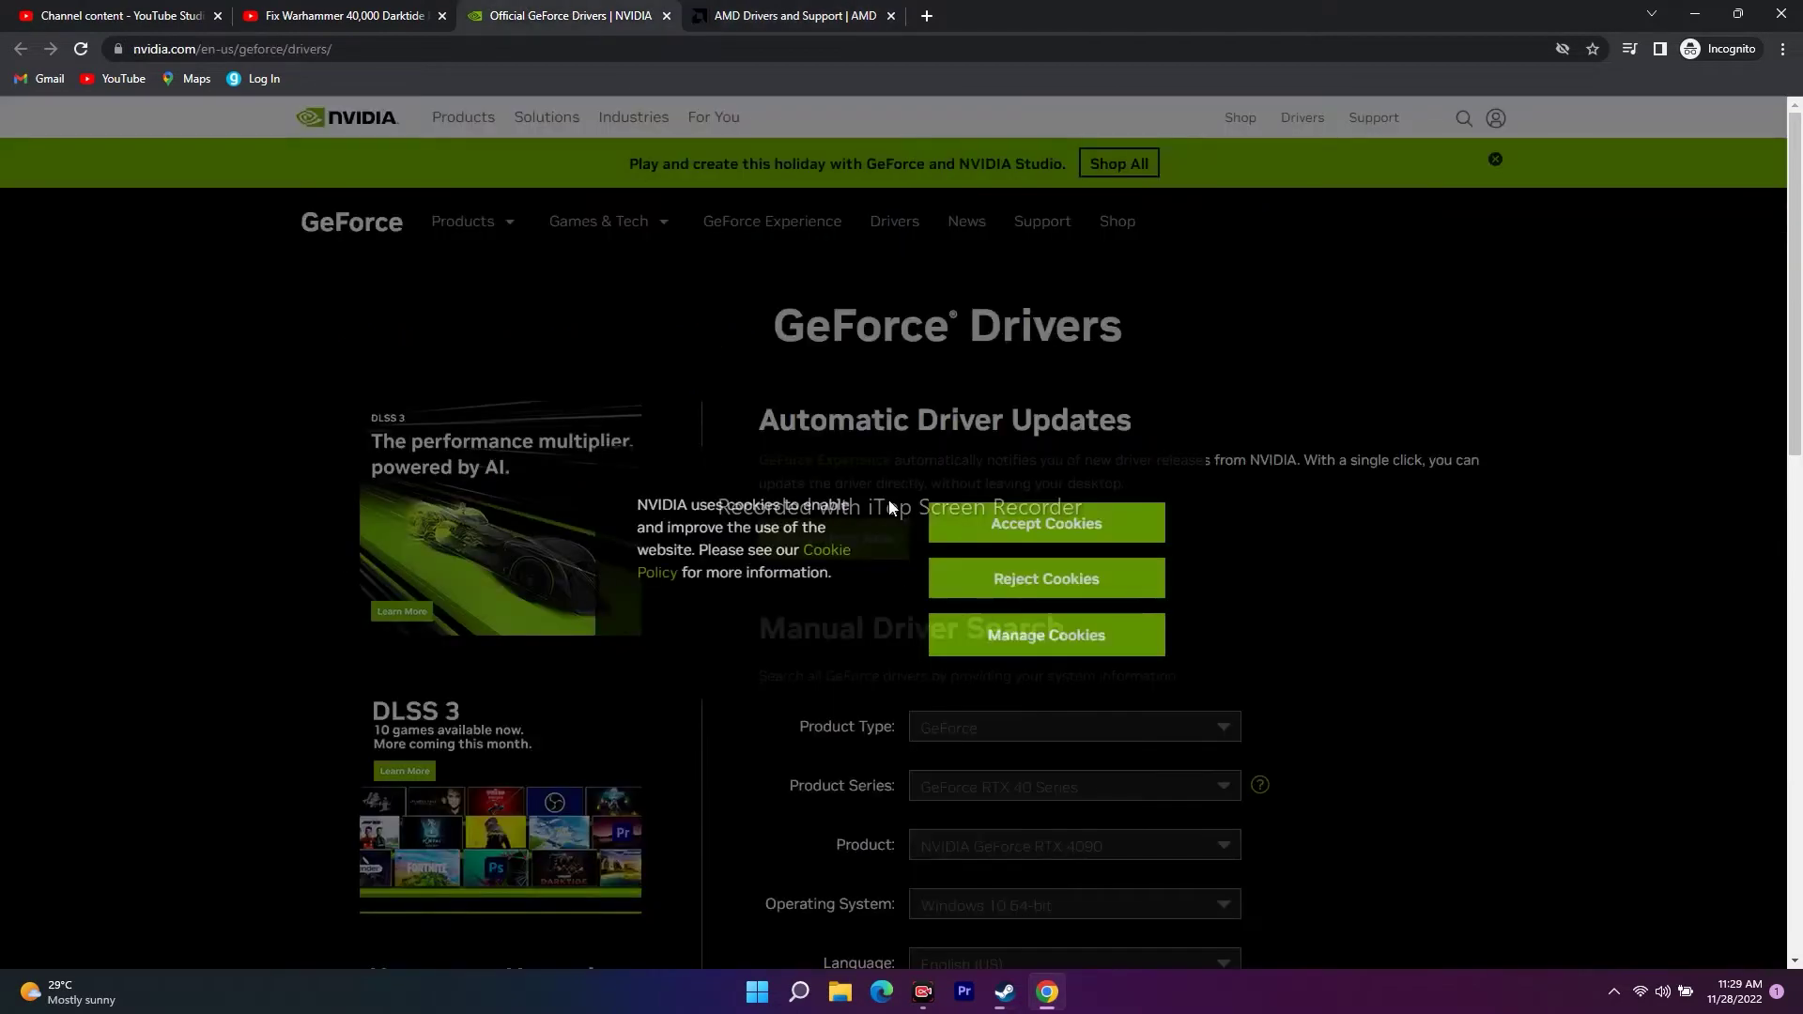
pyautogui.click(1108, 523)
pyautogui.click(744, 10)
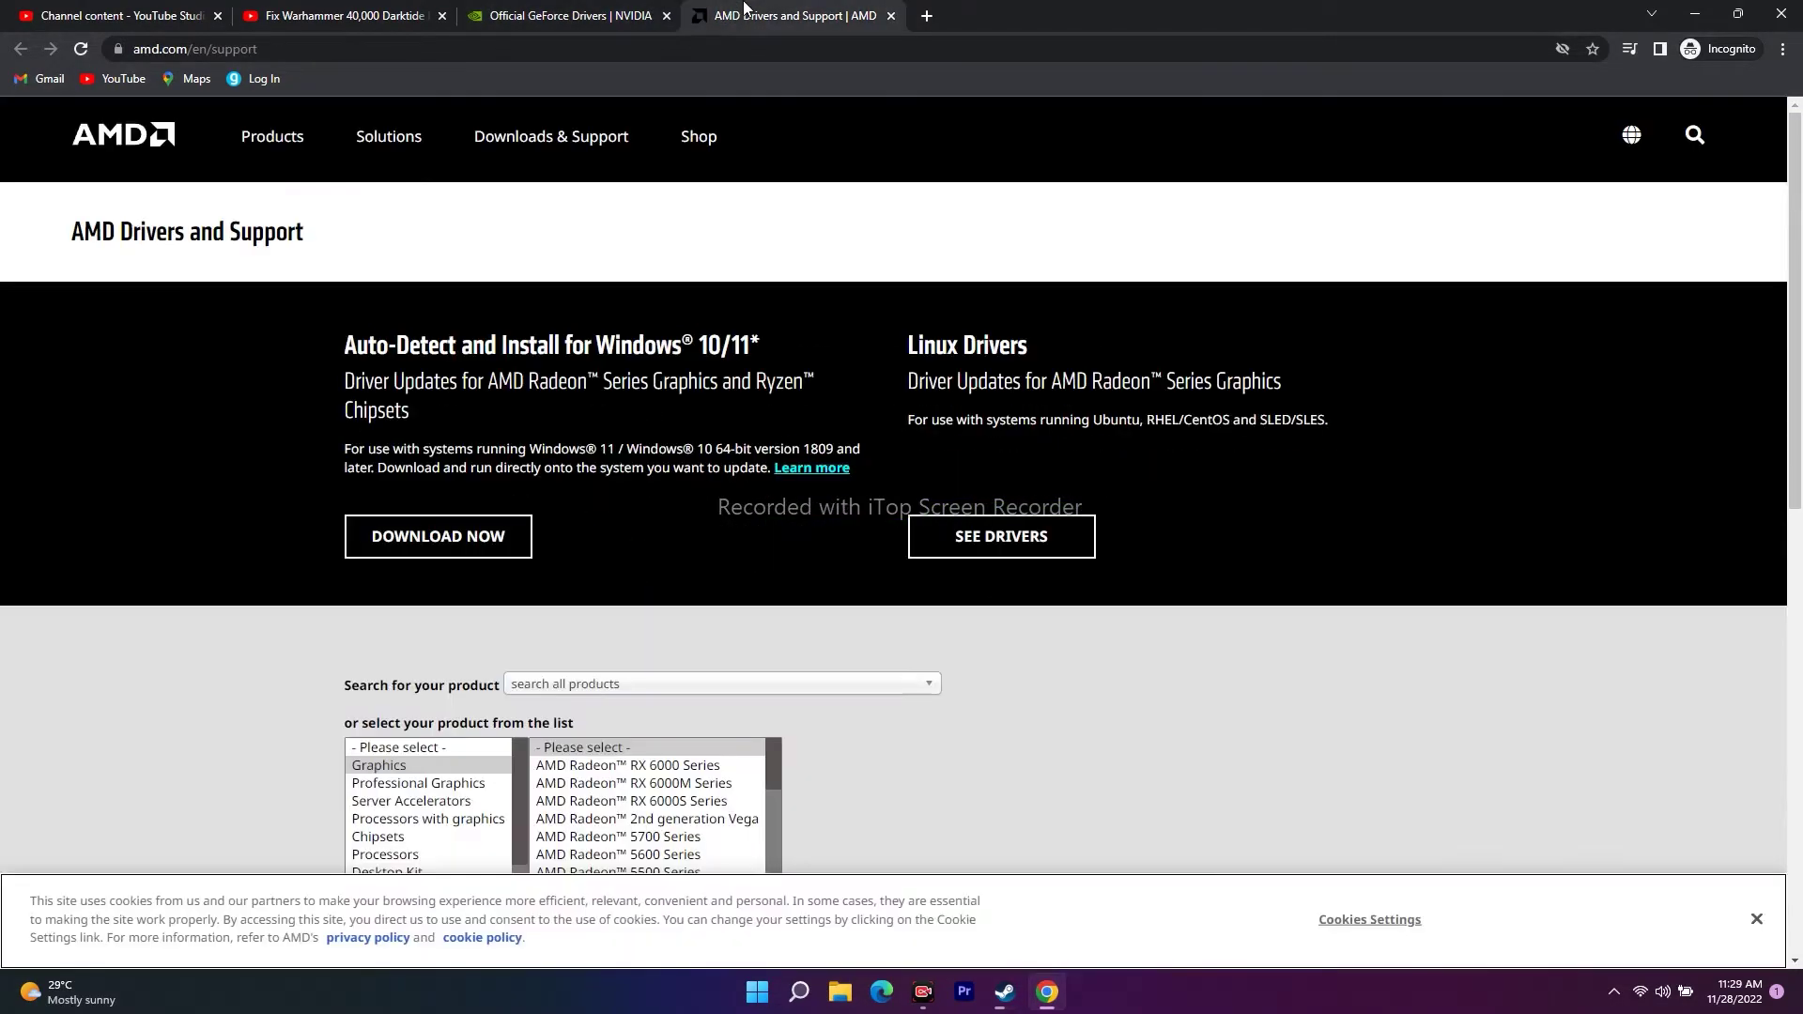
pyautogui.click(554, 15)
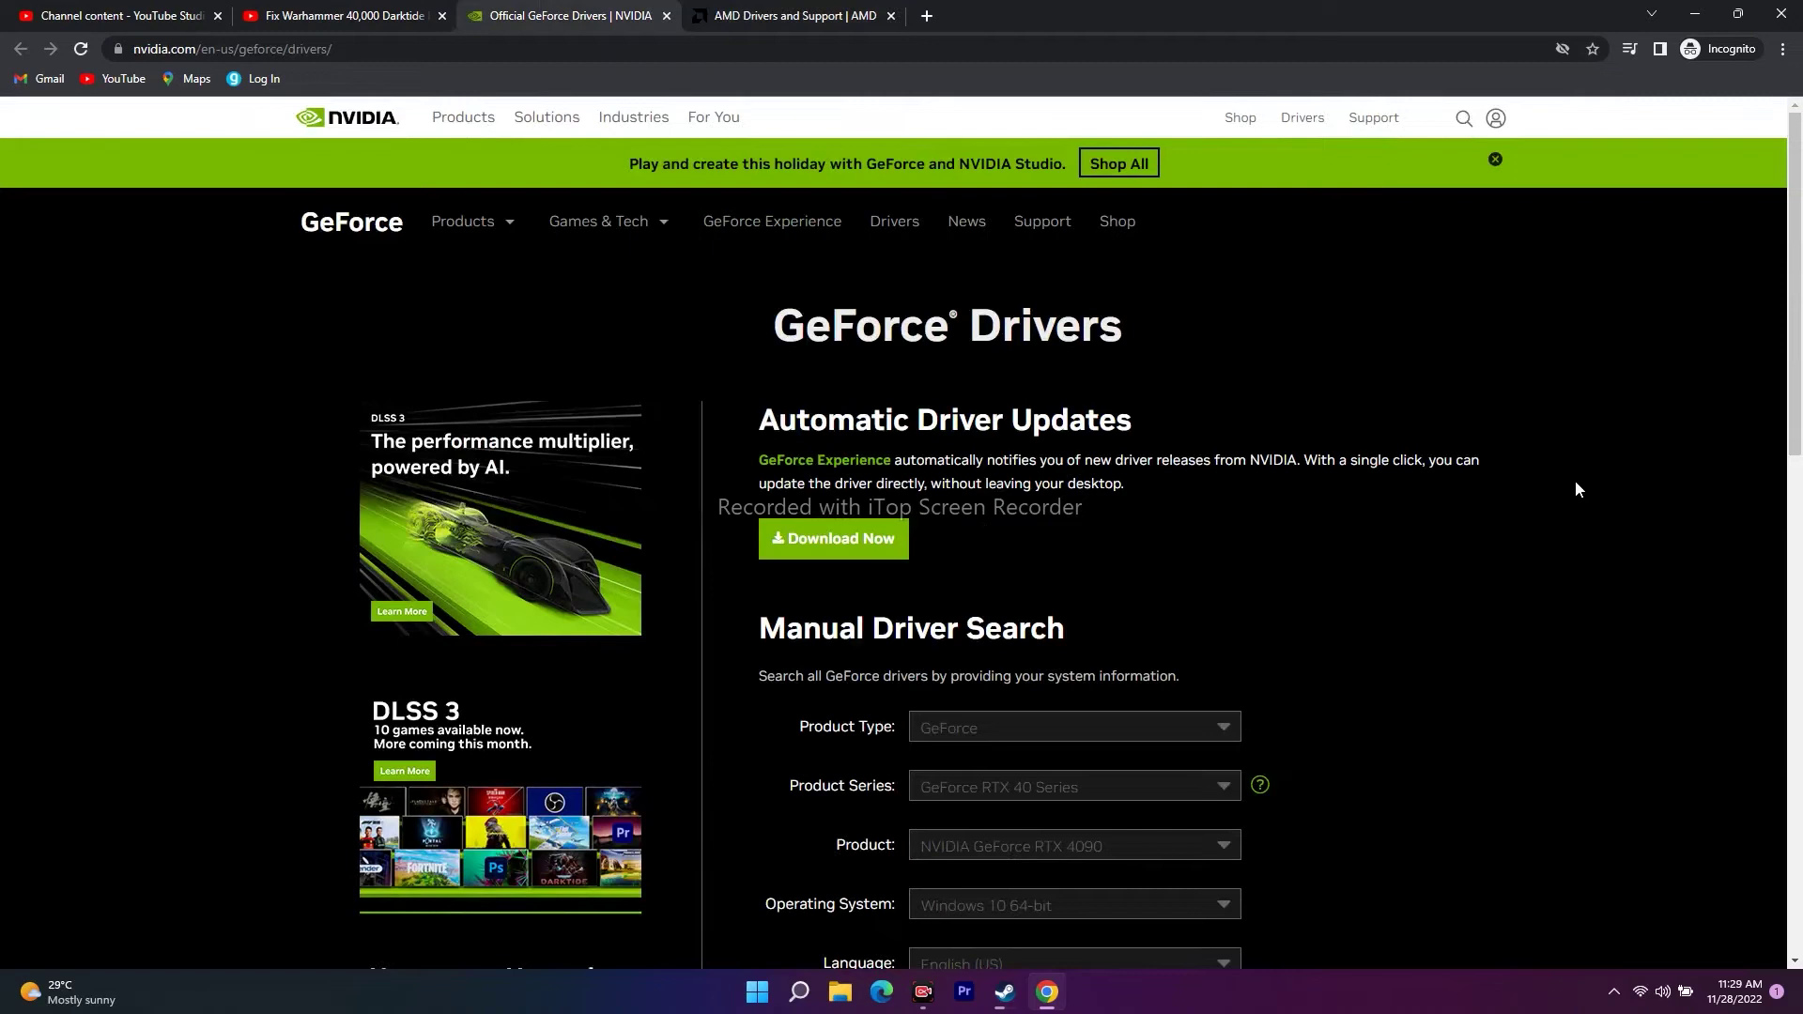
# - Search manually for GeForce RTX 4090 drivers with the operating system set to Windows 11
pyautogui.scroll(-3, 1591, 476)
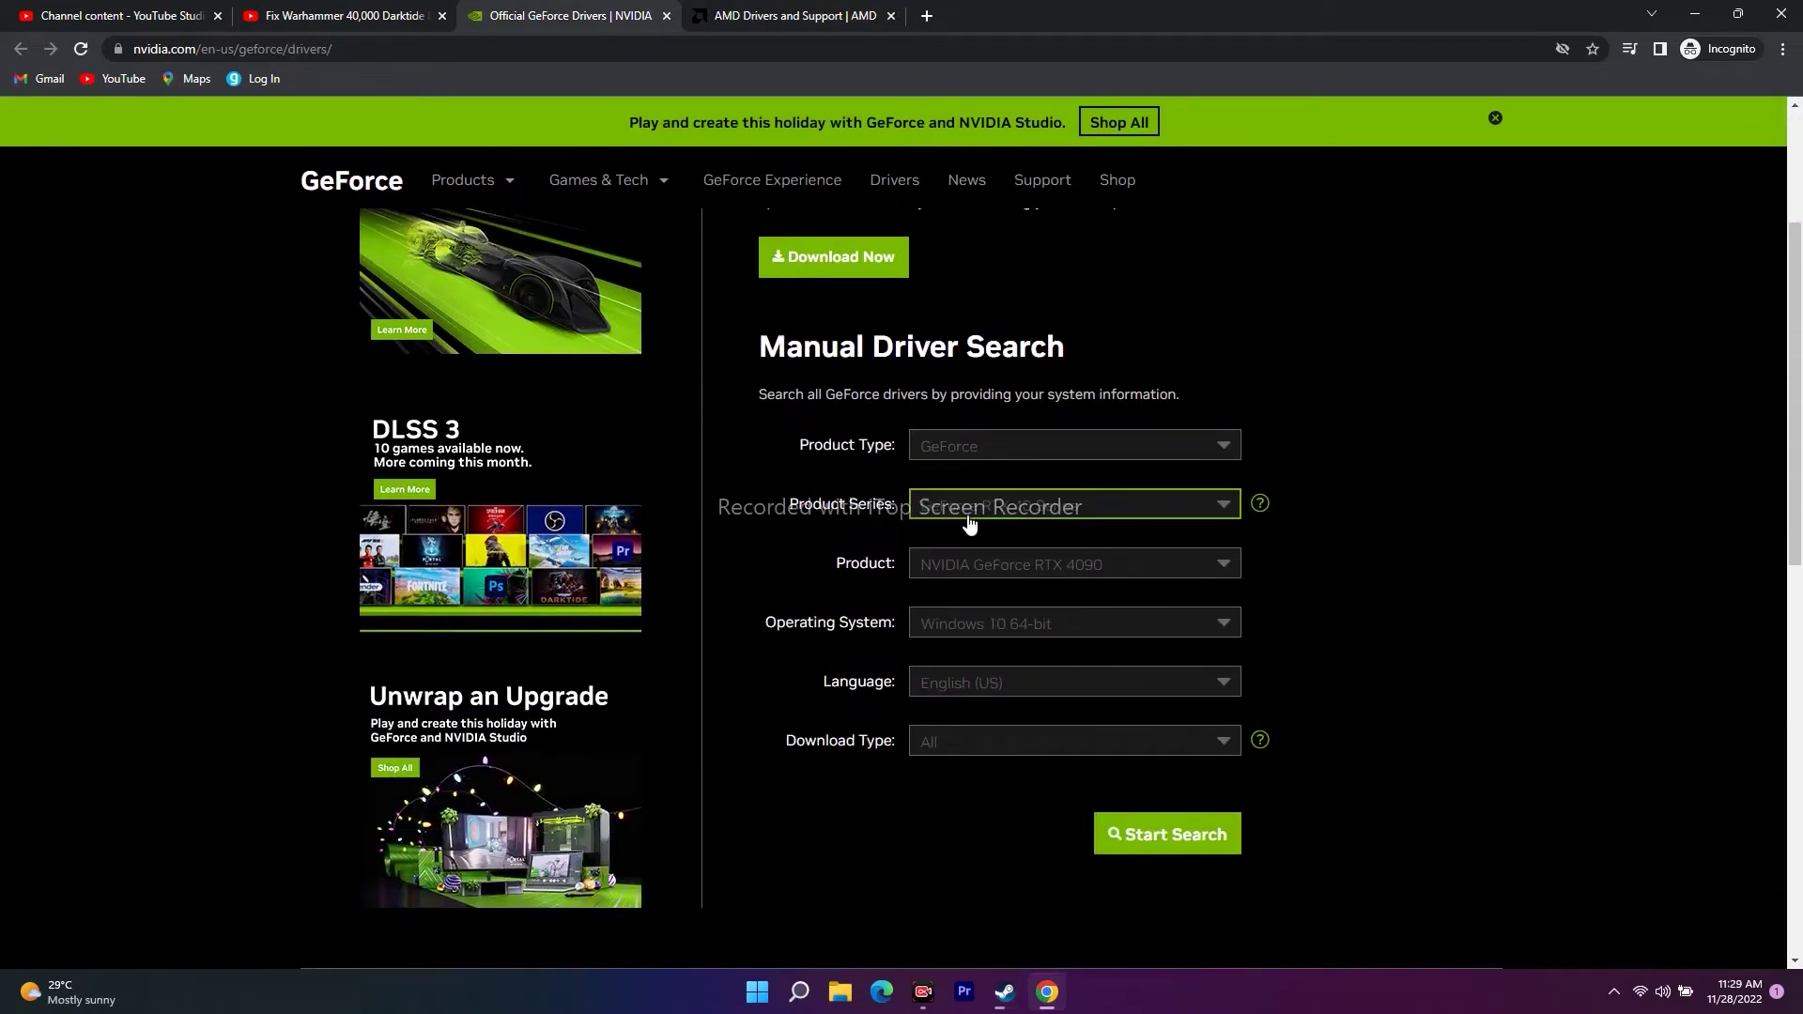
pyautogui.click(1002, 629)
pyautogui.click(1013, 693)
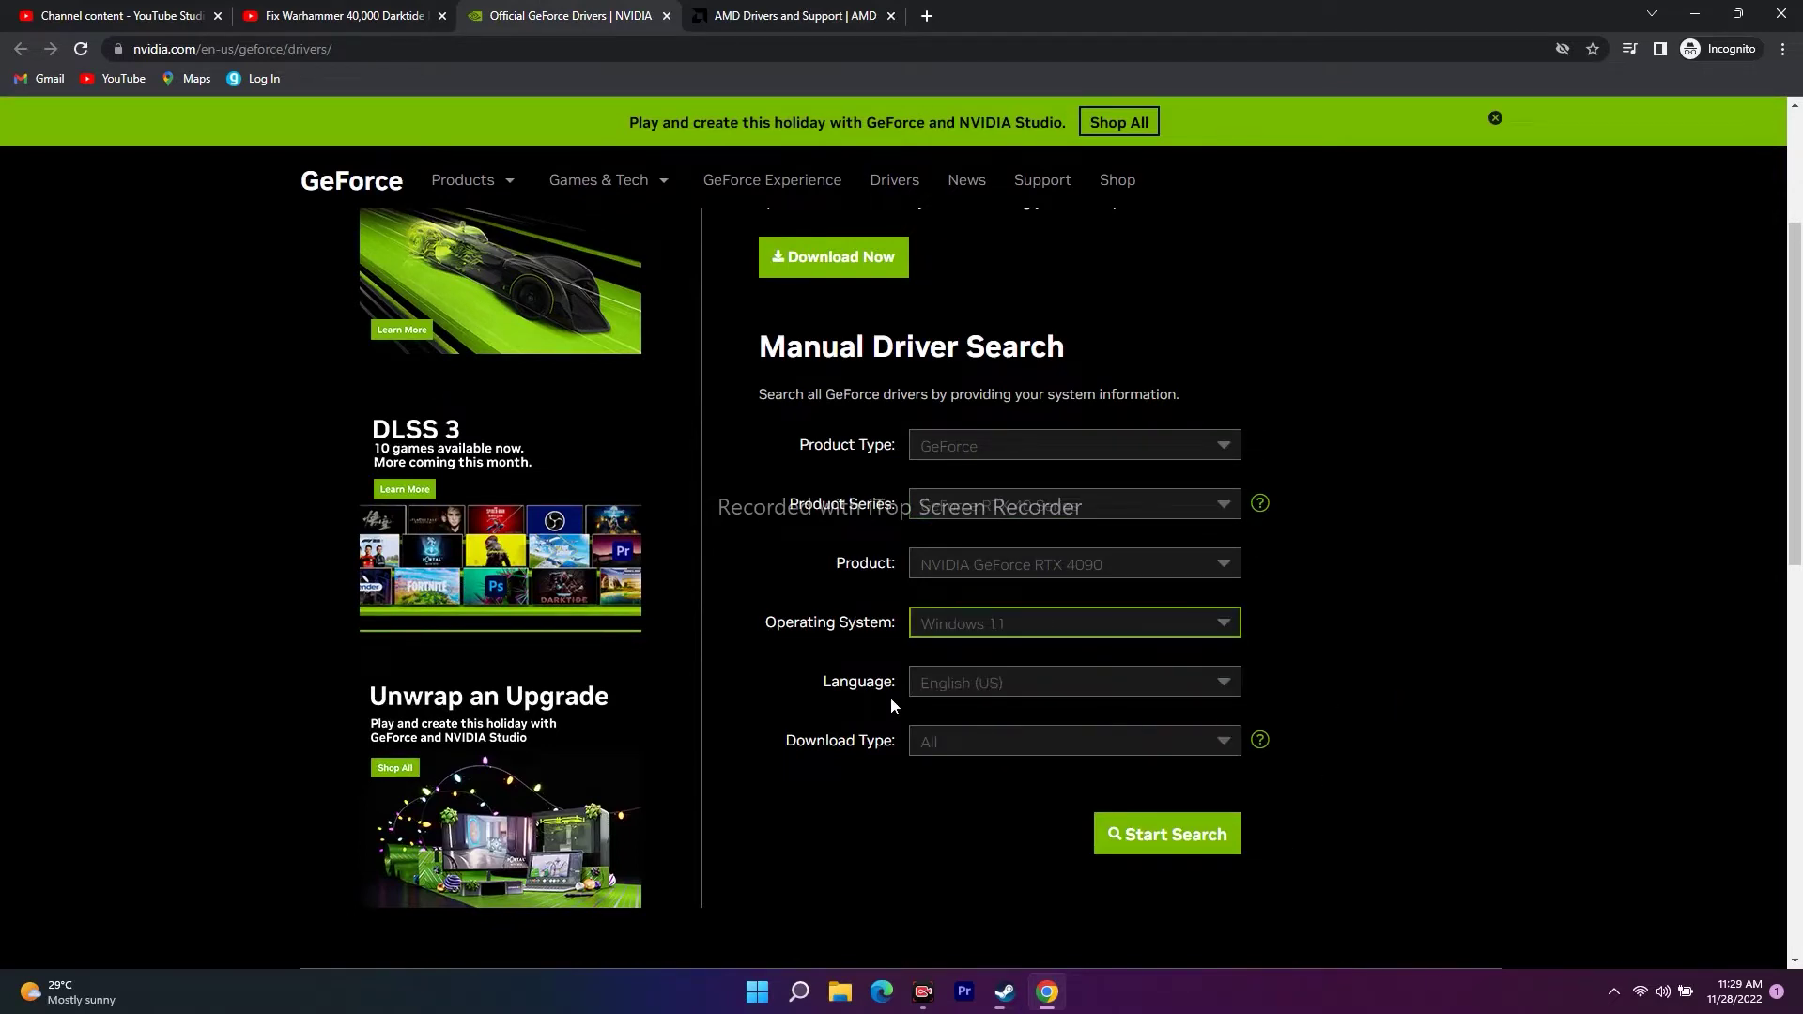
pyautogui.scroll(-2, 1444, 593)
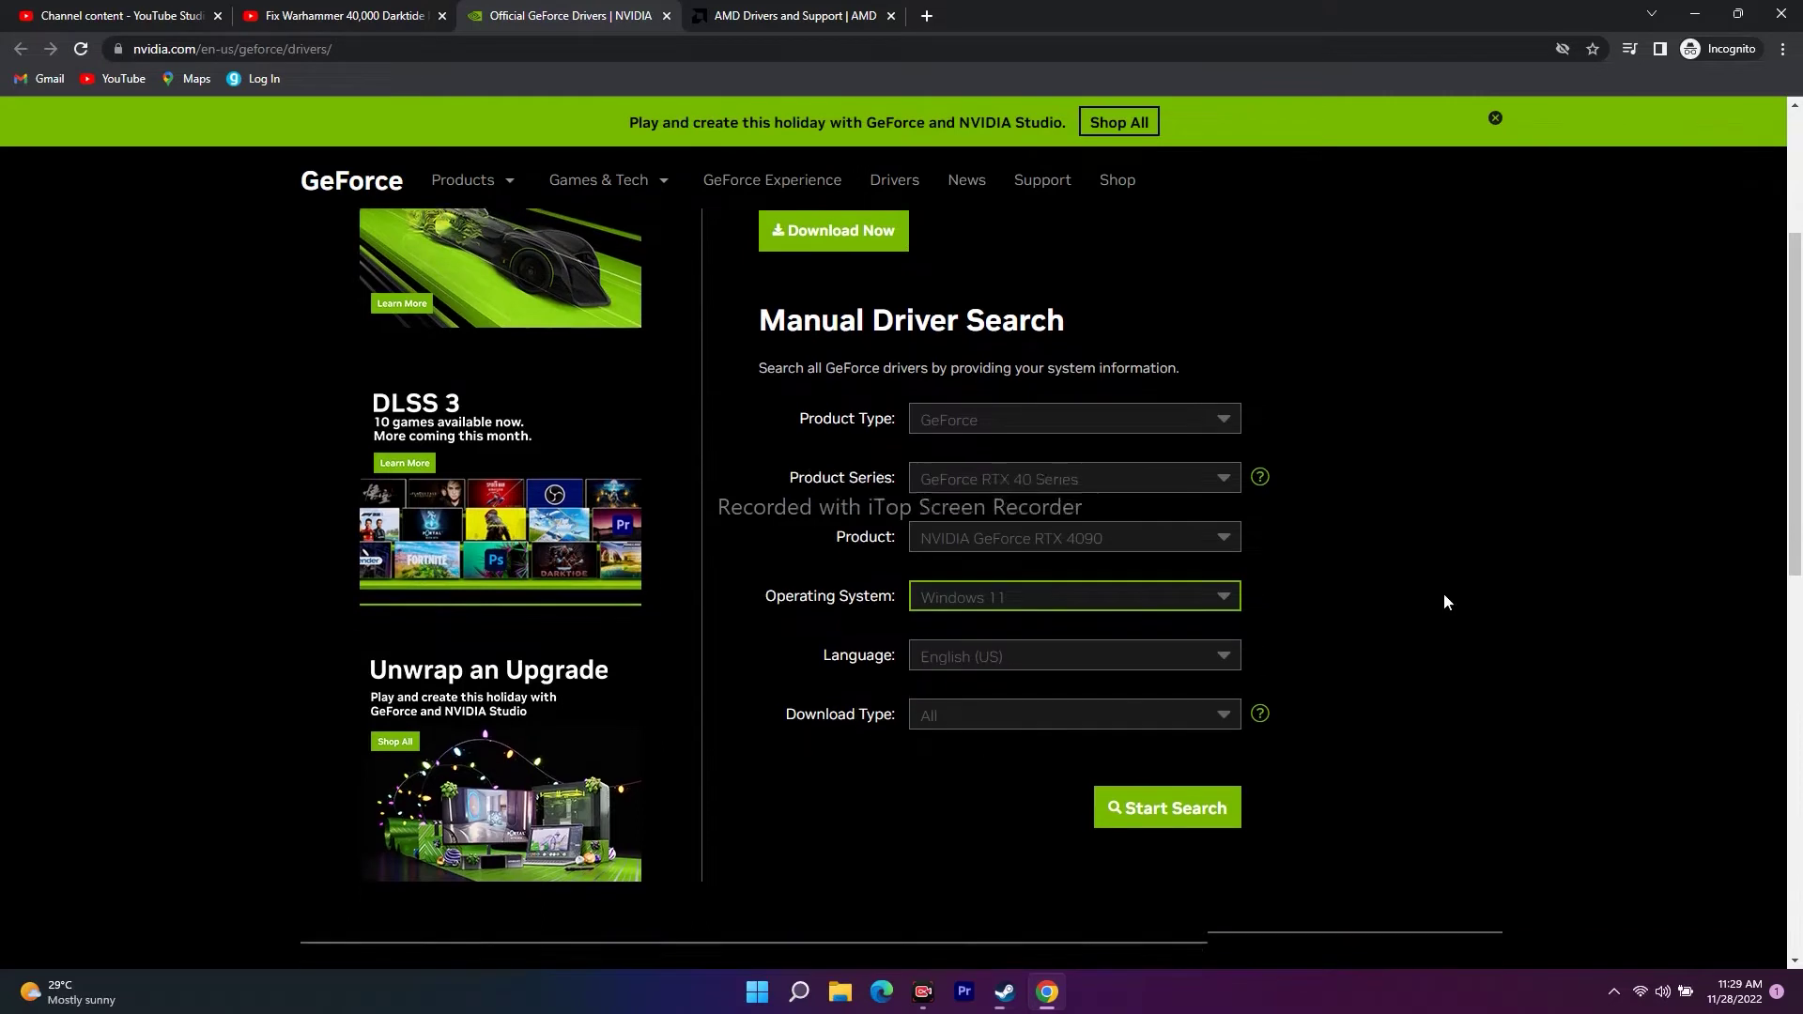
pyautogui.click(1174, 656)
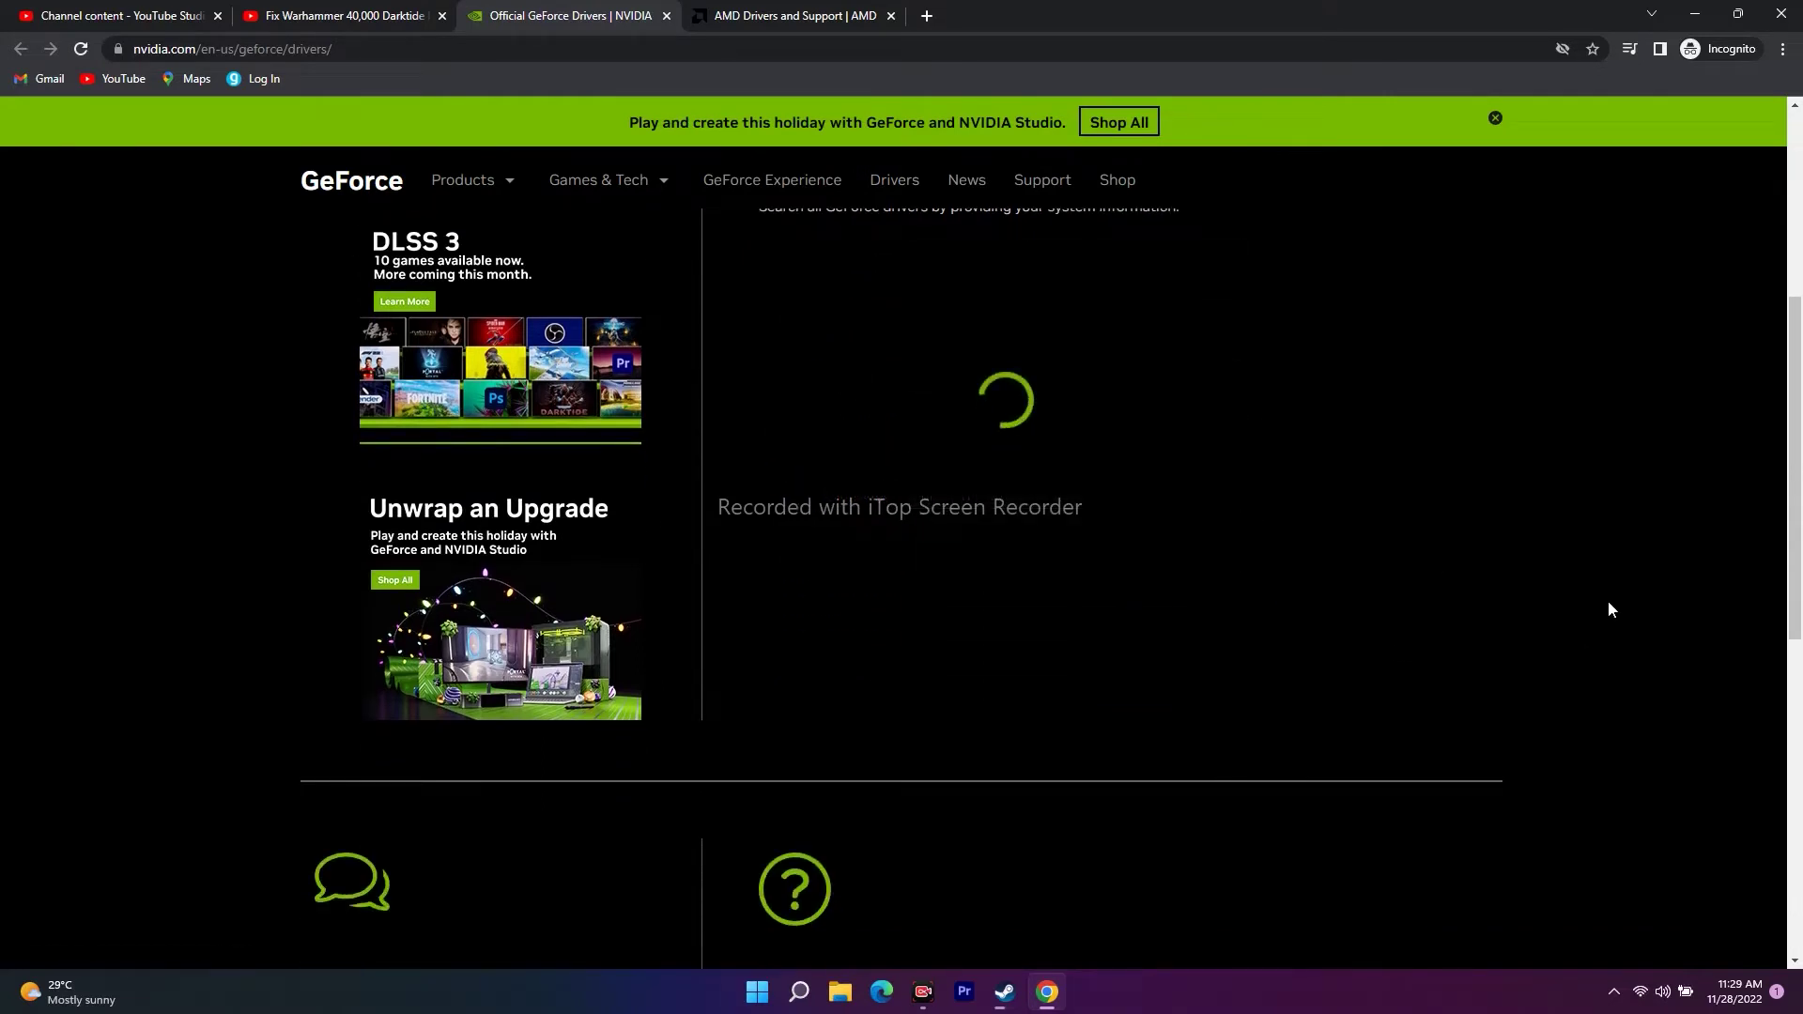
# - Examine the driver results for the GeForce Game Ready Driver version 526.98 and its release date
pyautogui.scroll(1, 1552, 553)
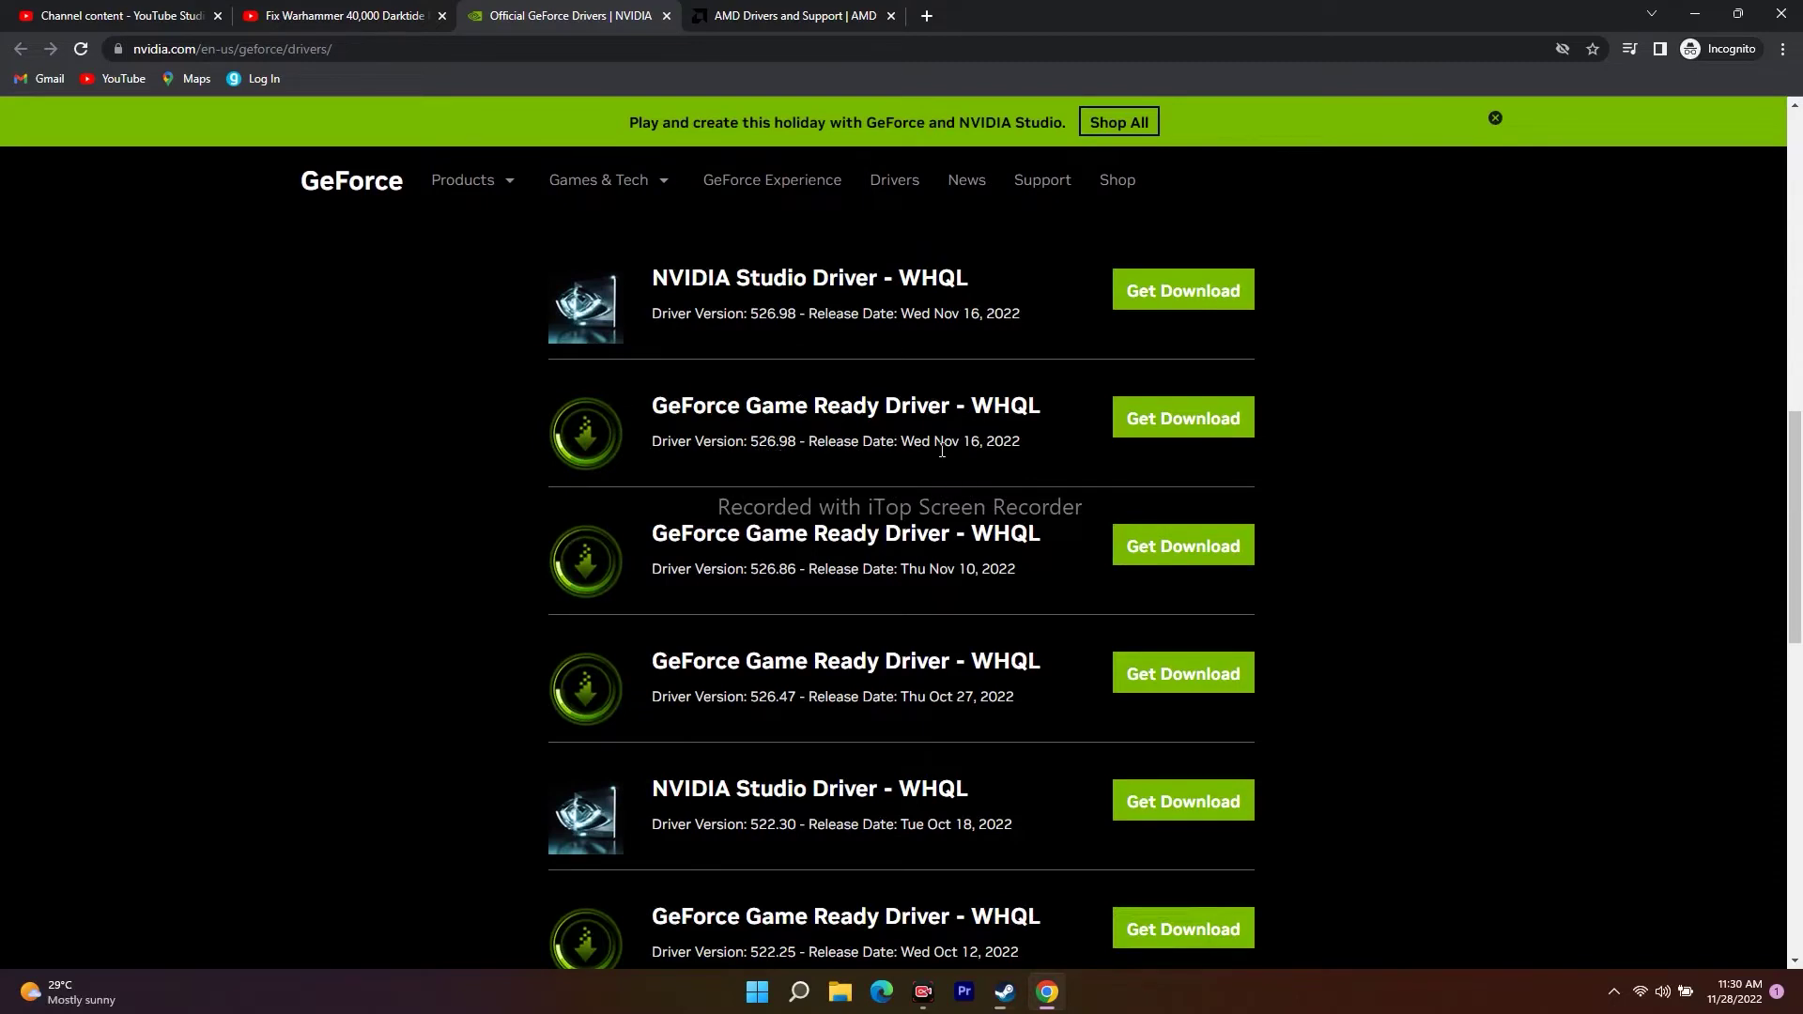
pyautogui.moveTo(966, 439); pyautogui.dragTo(1011, 439)
pyautogui.tripleClick(1024, 438)
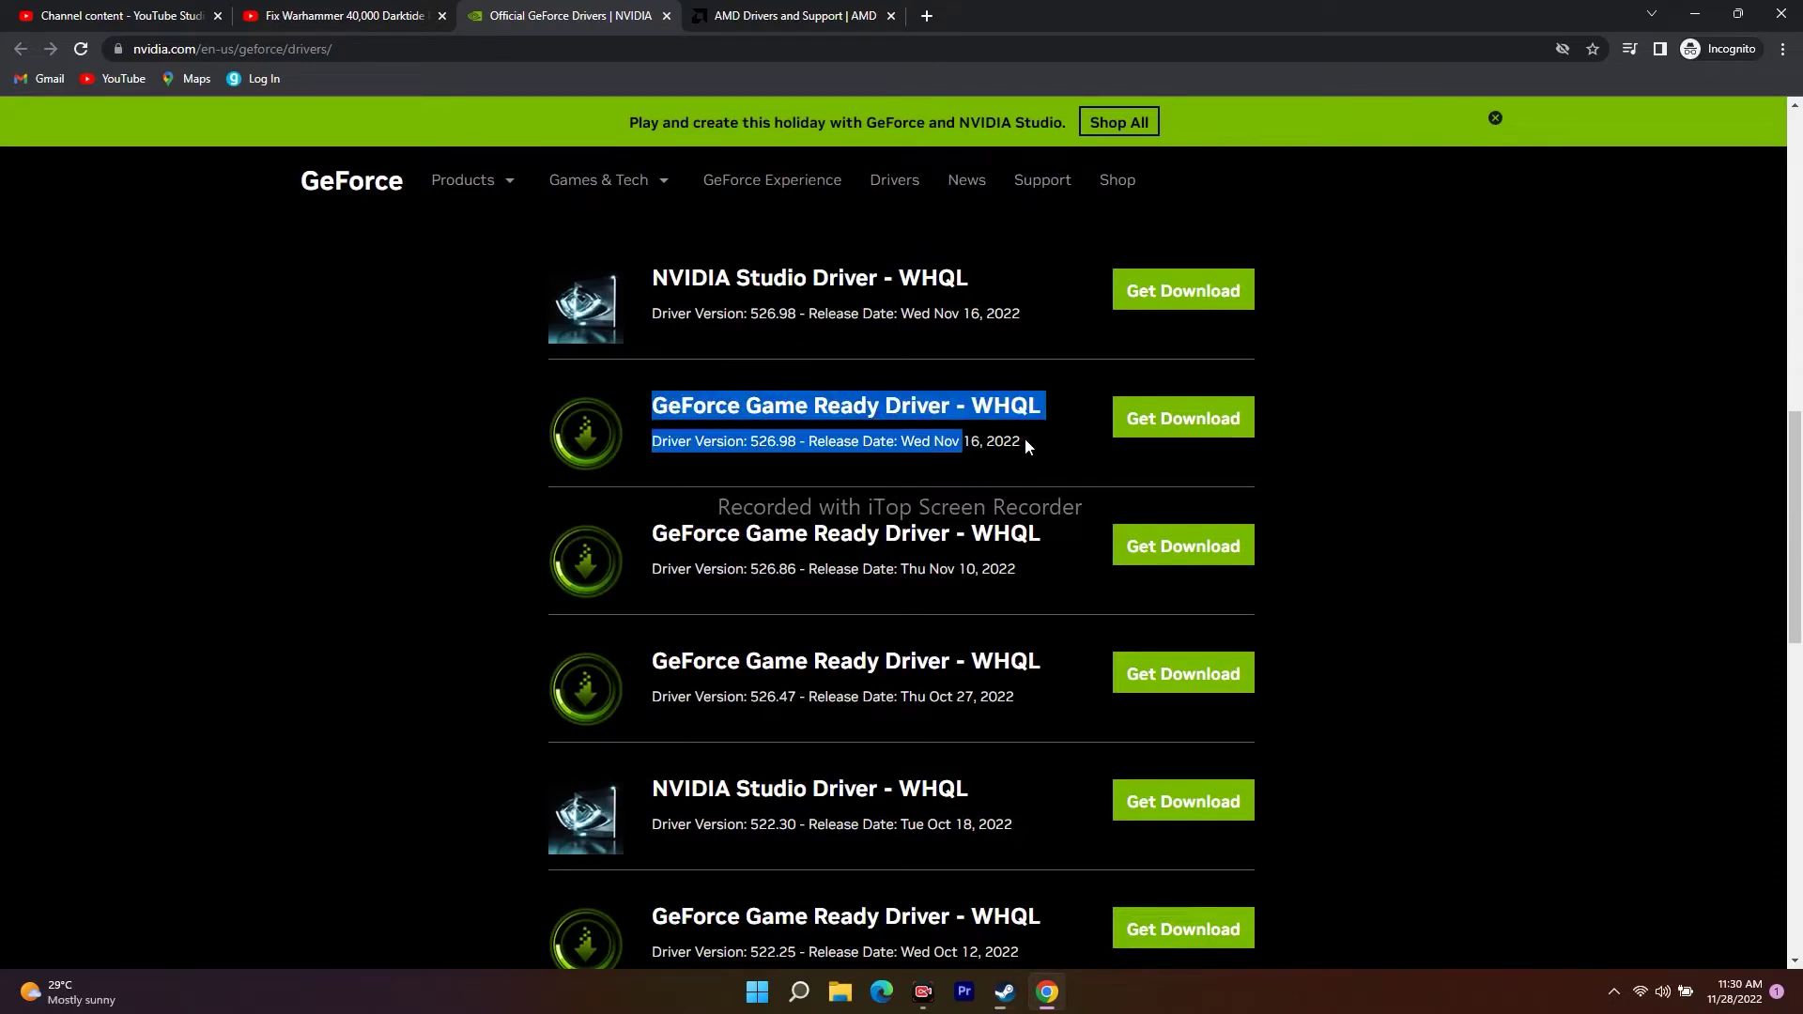
pyautogui.click(1437, 496)
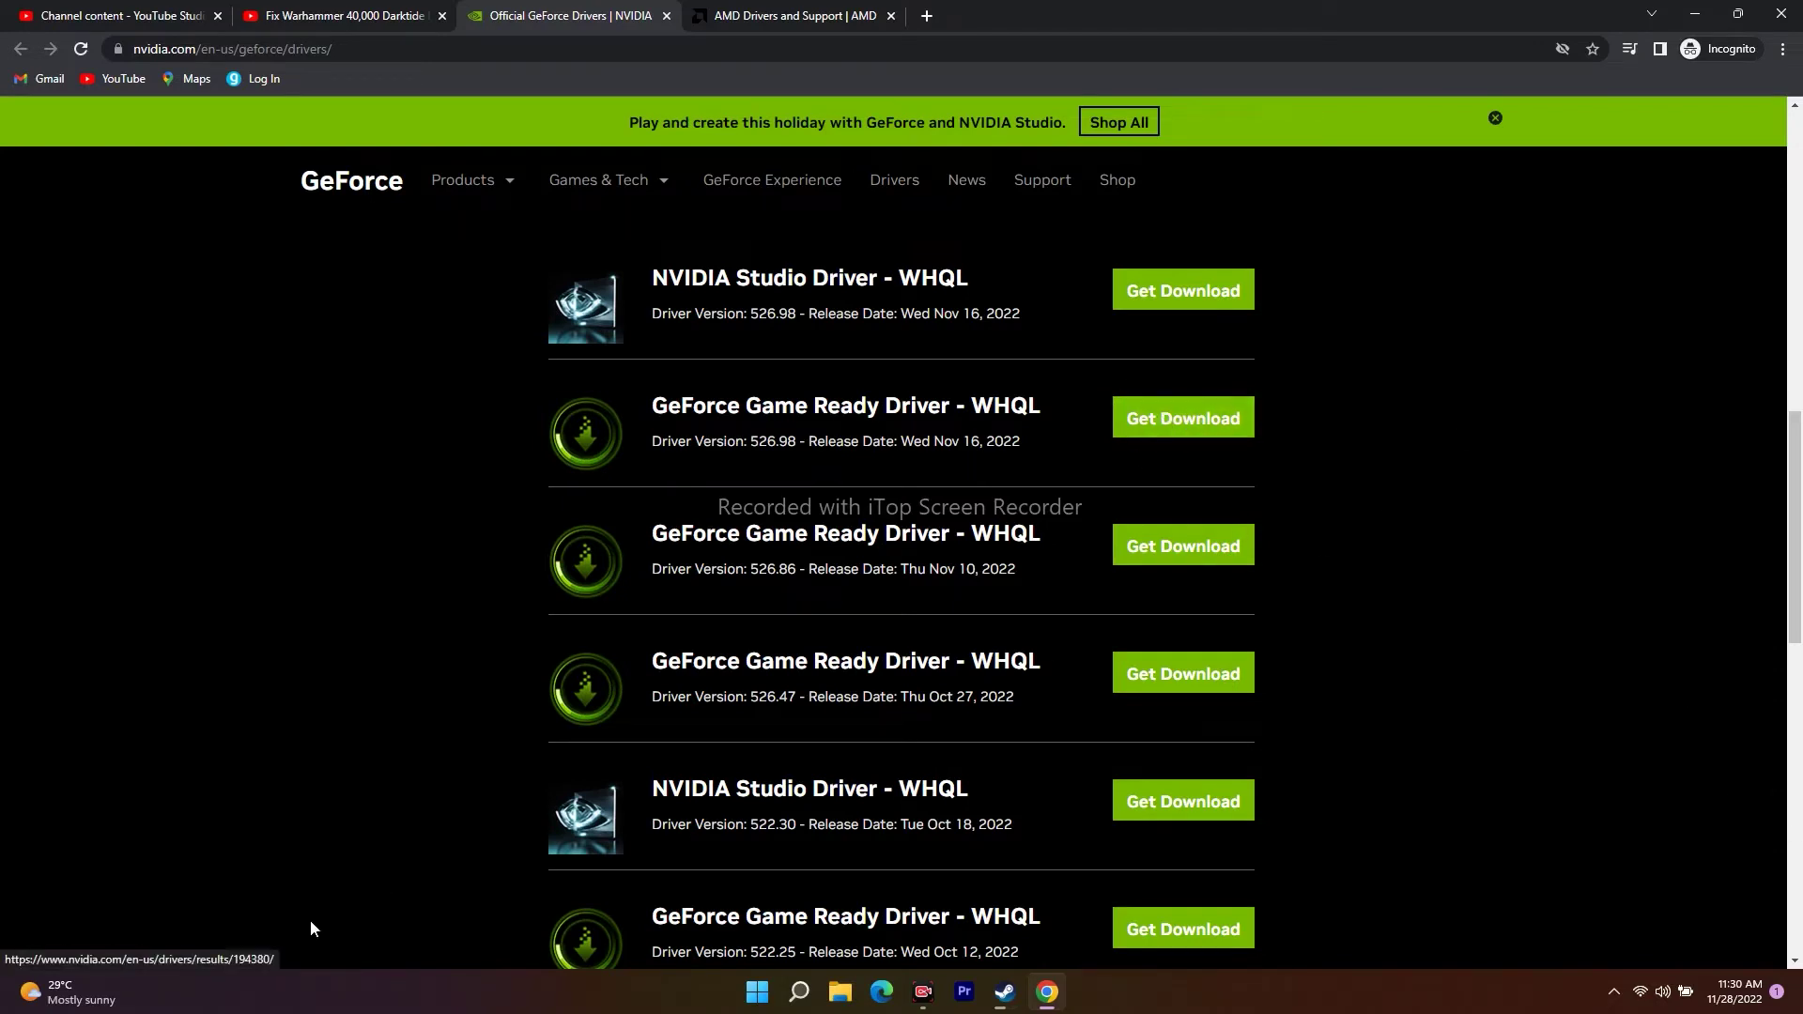
pyautogui.moveTo(147, 1008)
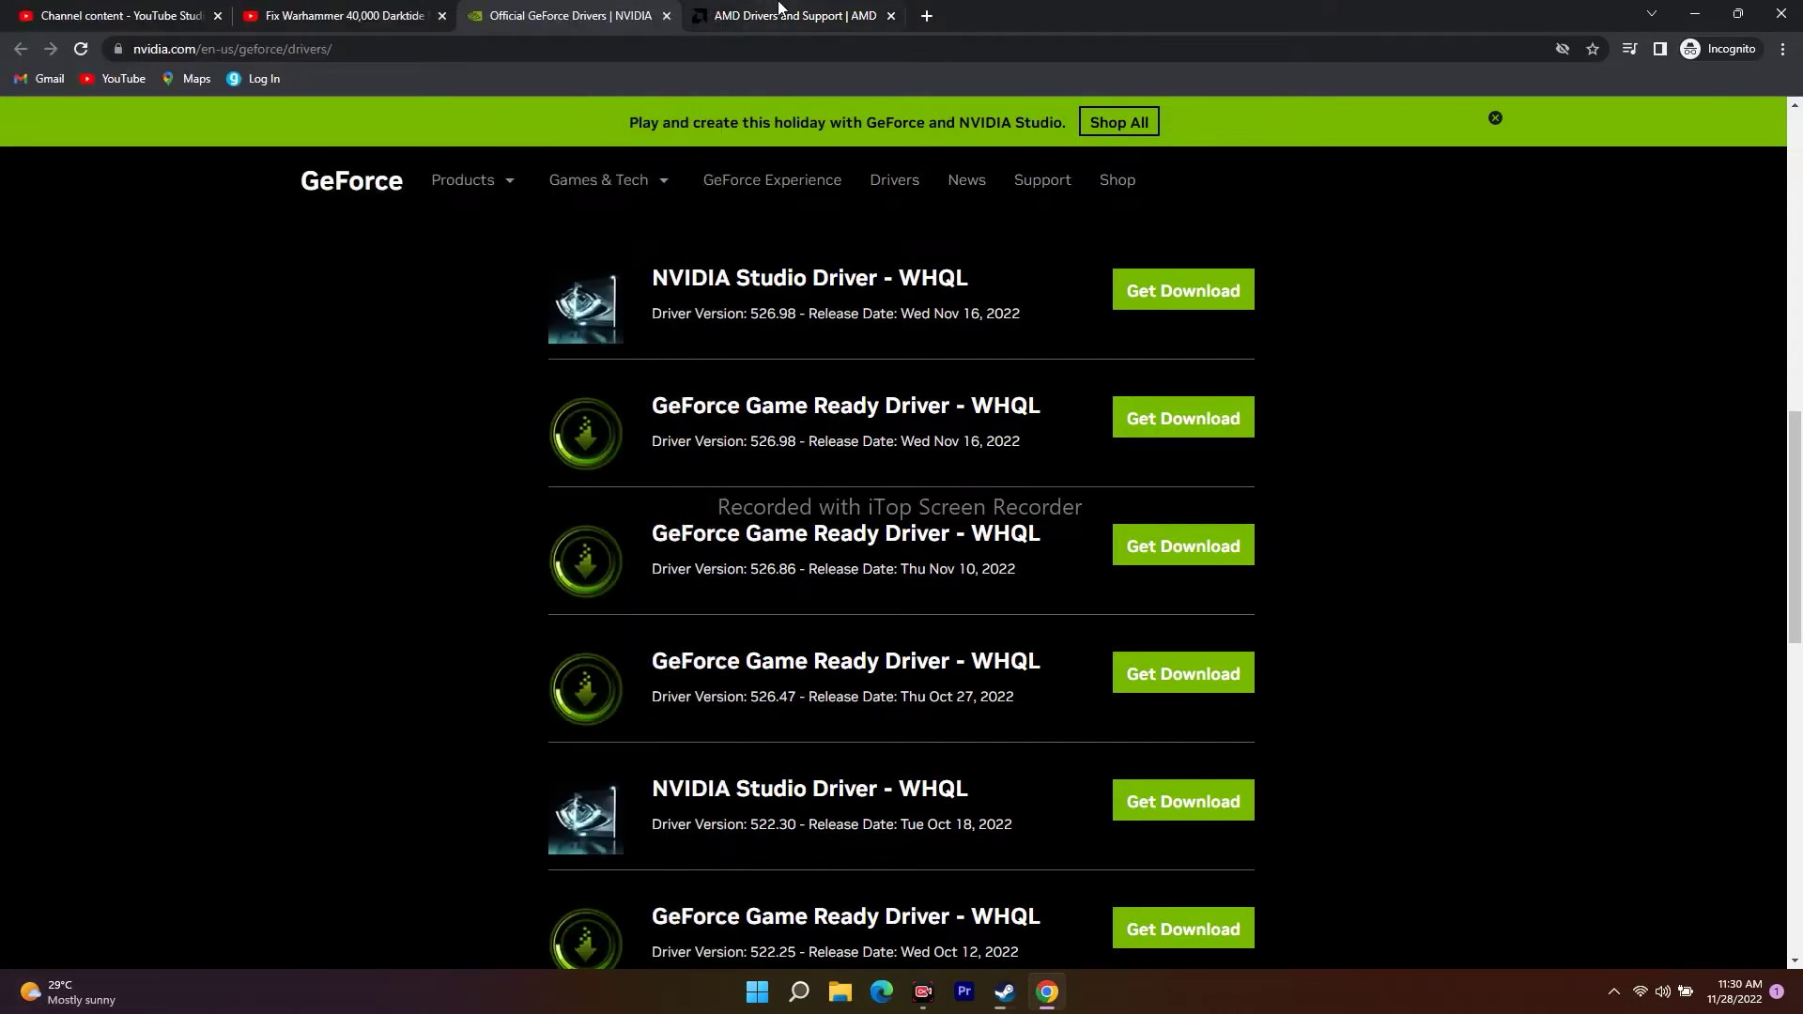
# - On the AMD support page, choose Graphics, AMD Radeon RX 6000M Series and AMD Radeon RX 6600M, and submit the selection
pyautogui.click(778, 7)
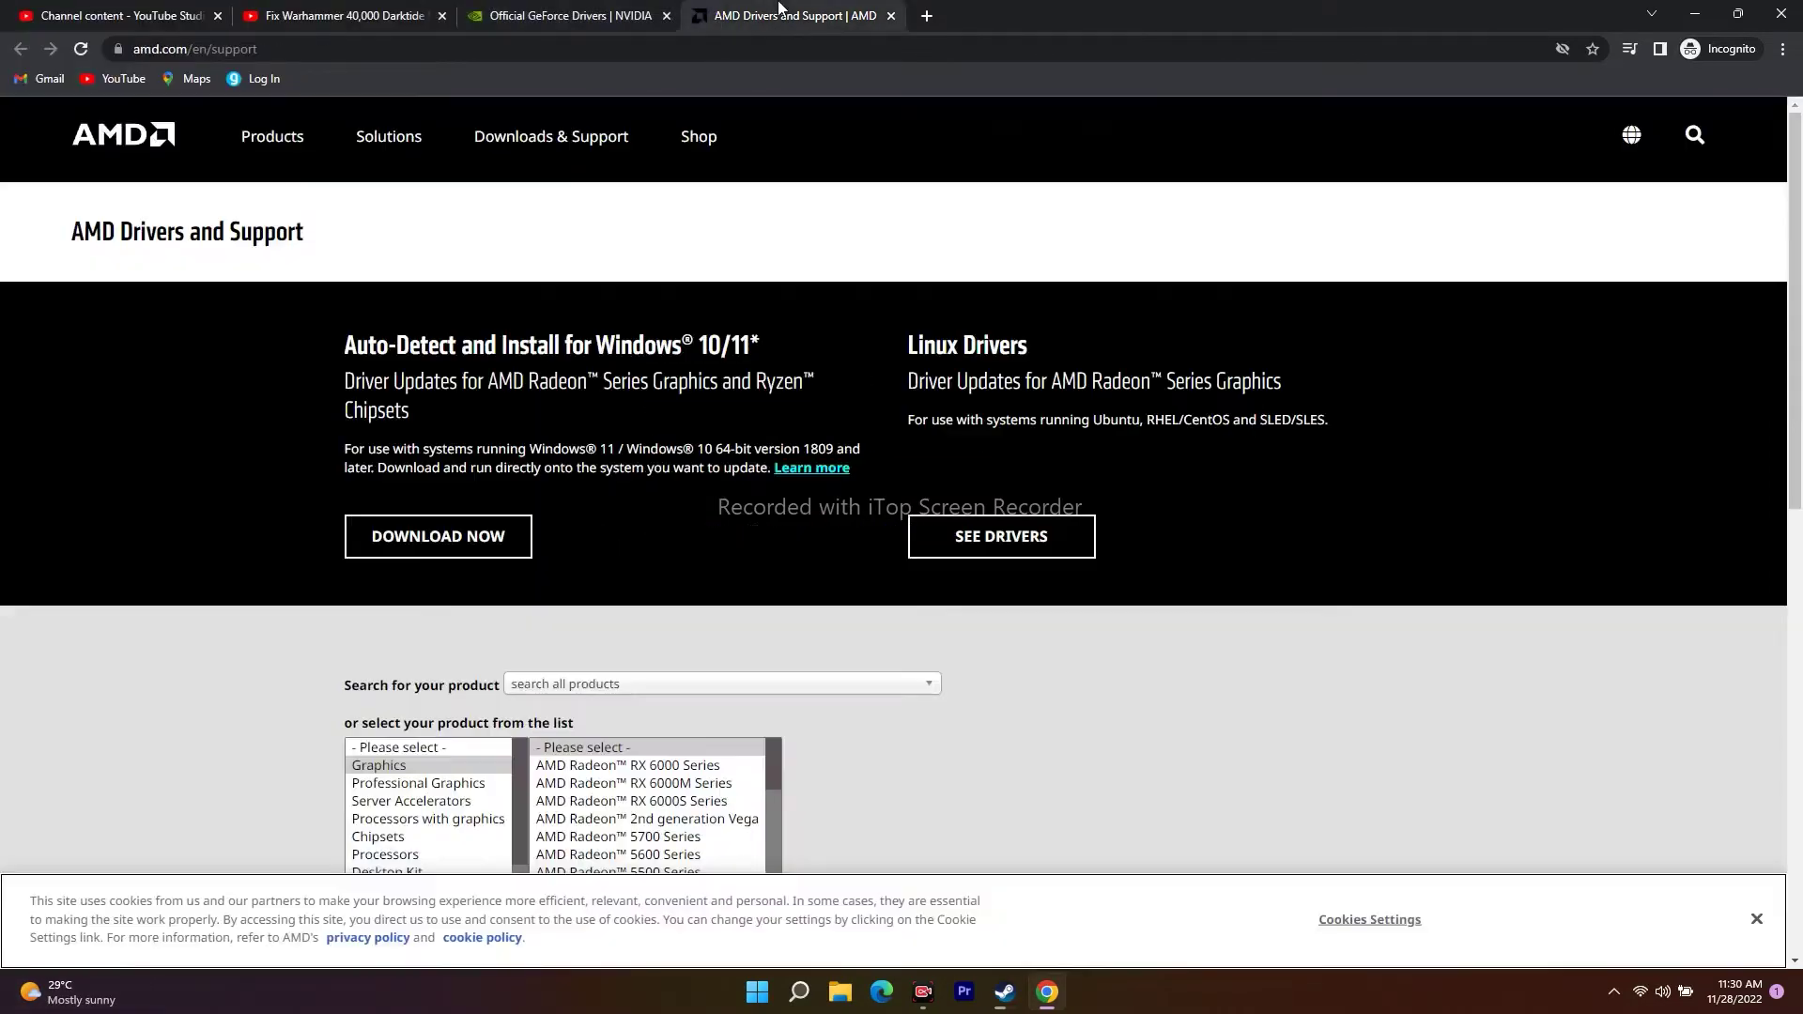
pyautogui.scroll(-3, 1425, 578)
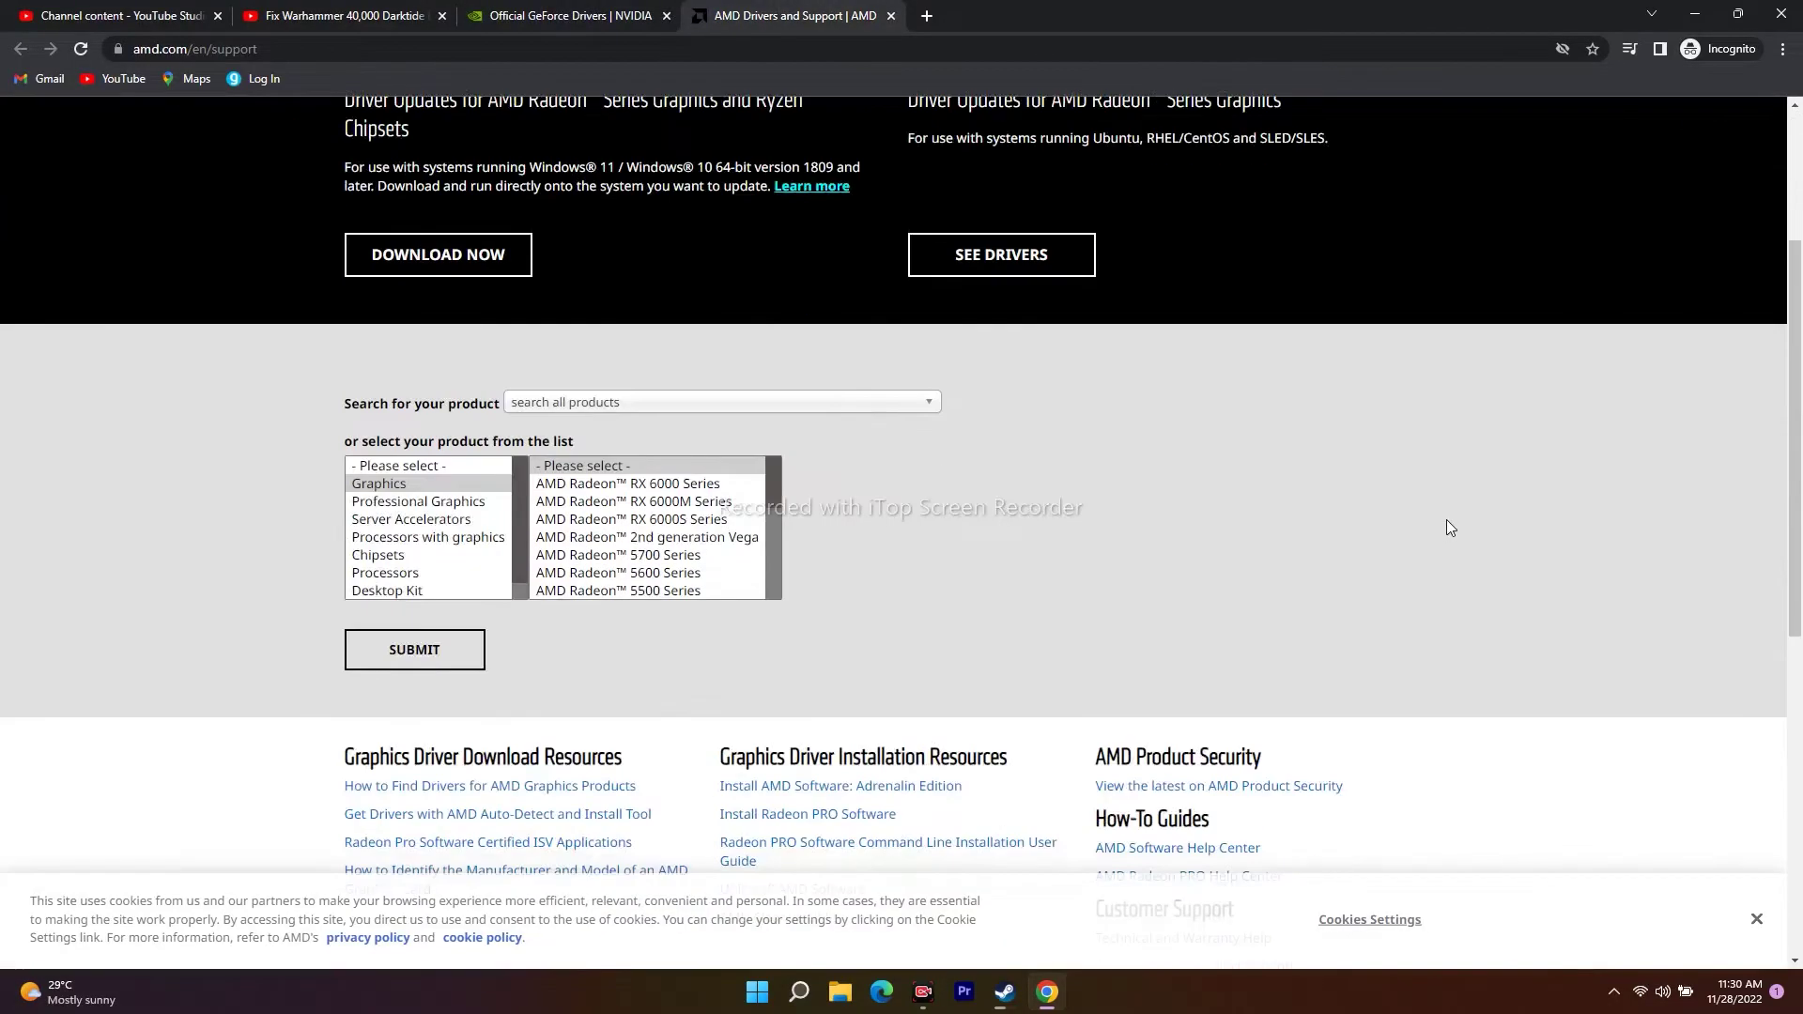
pyautogui.click(379, 487)
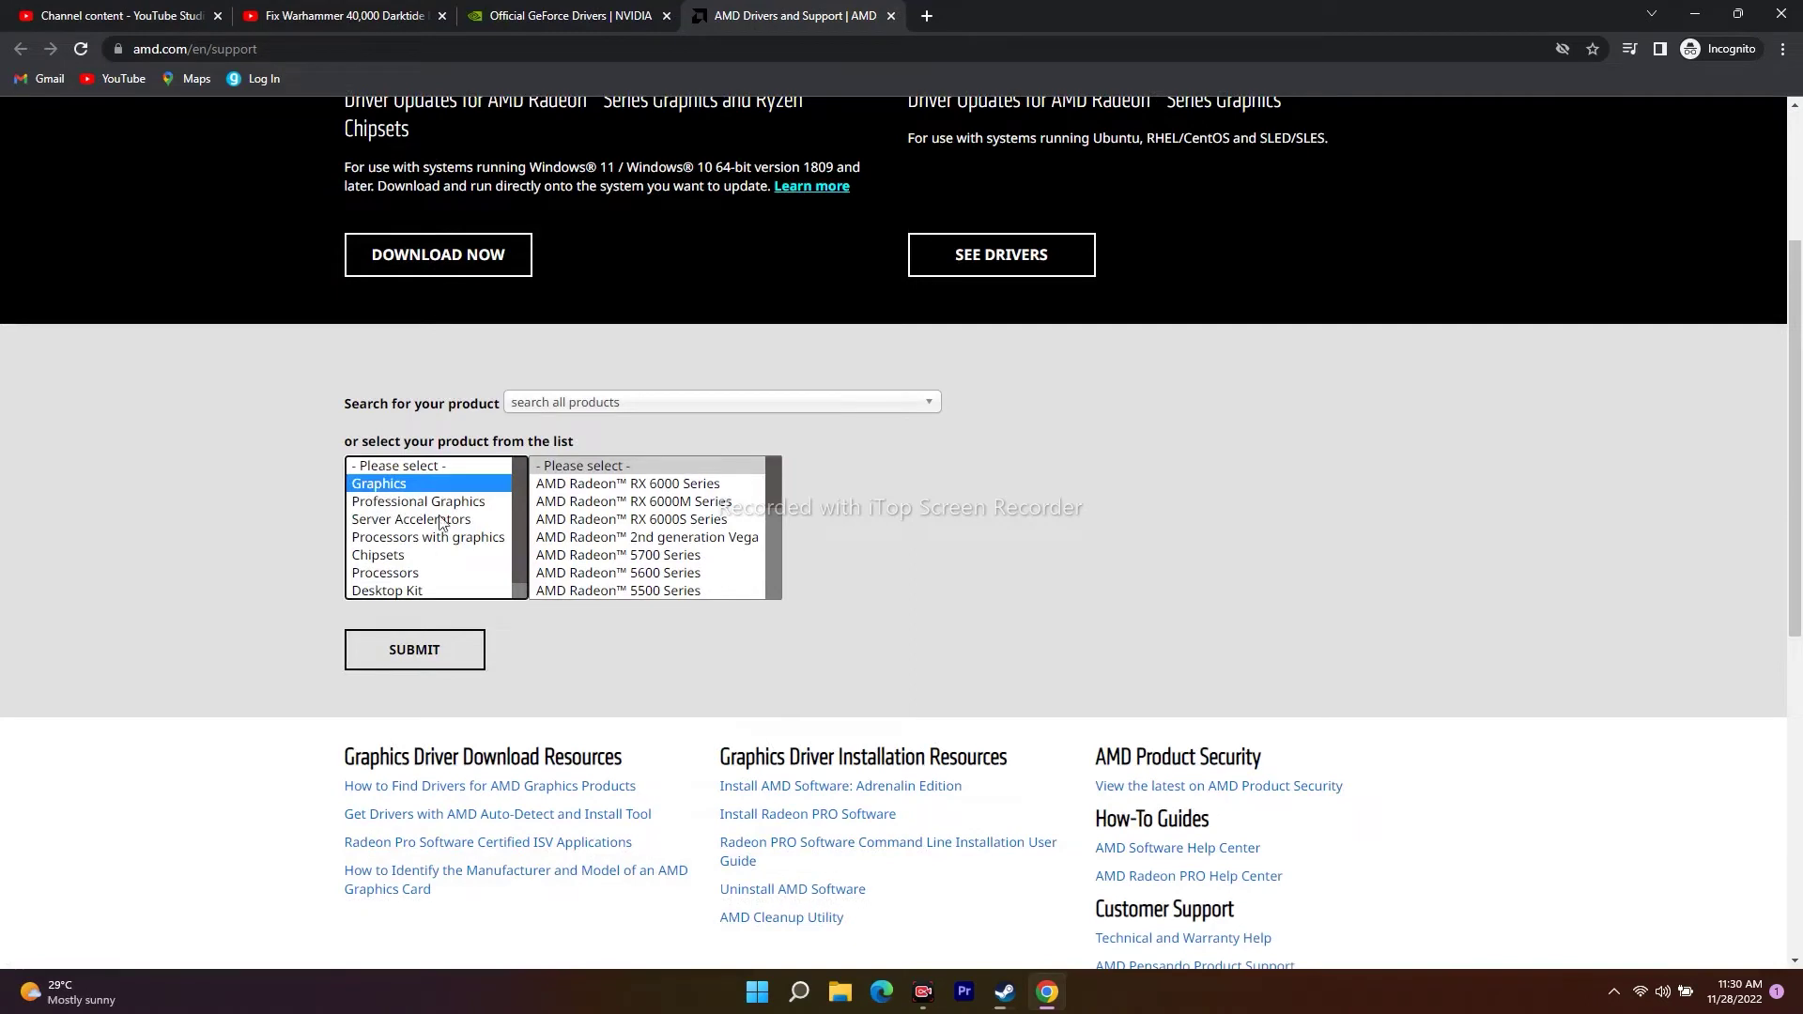
pyautogui.click(577, 505)
pyautogui.click(887, 484)
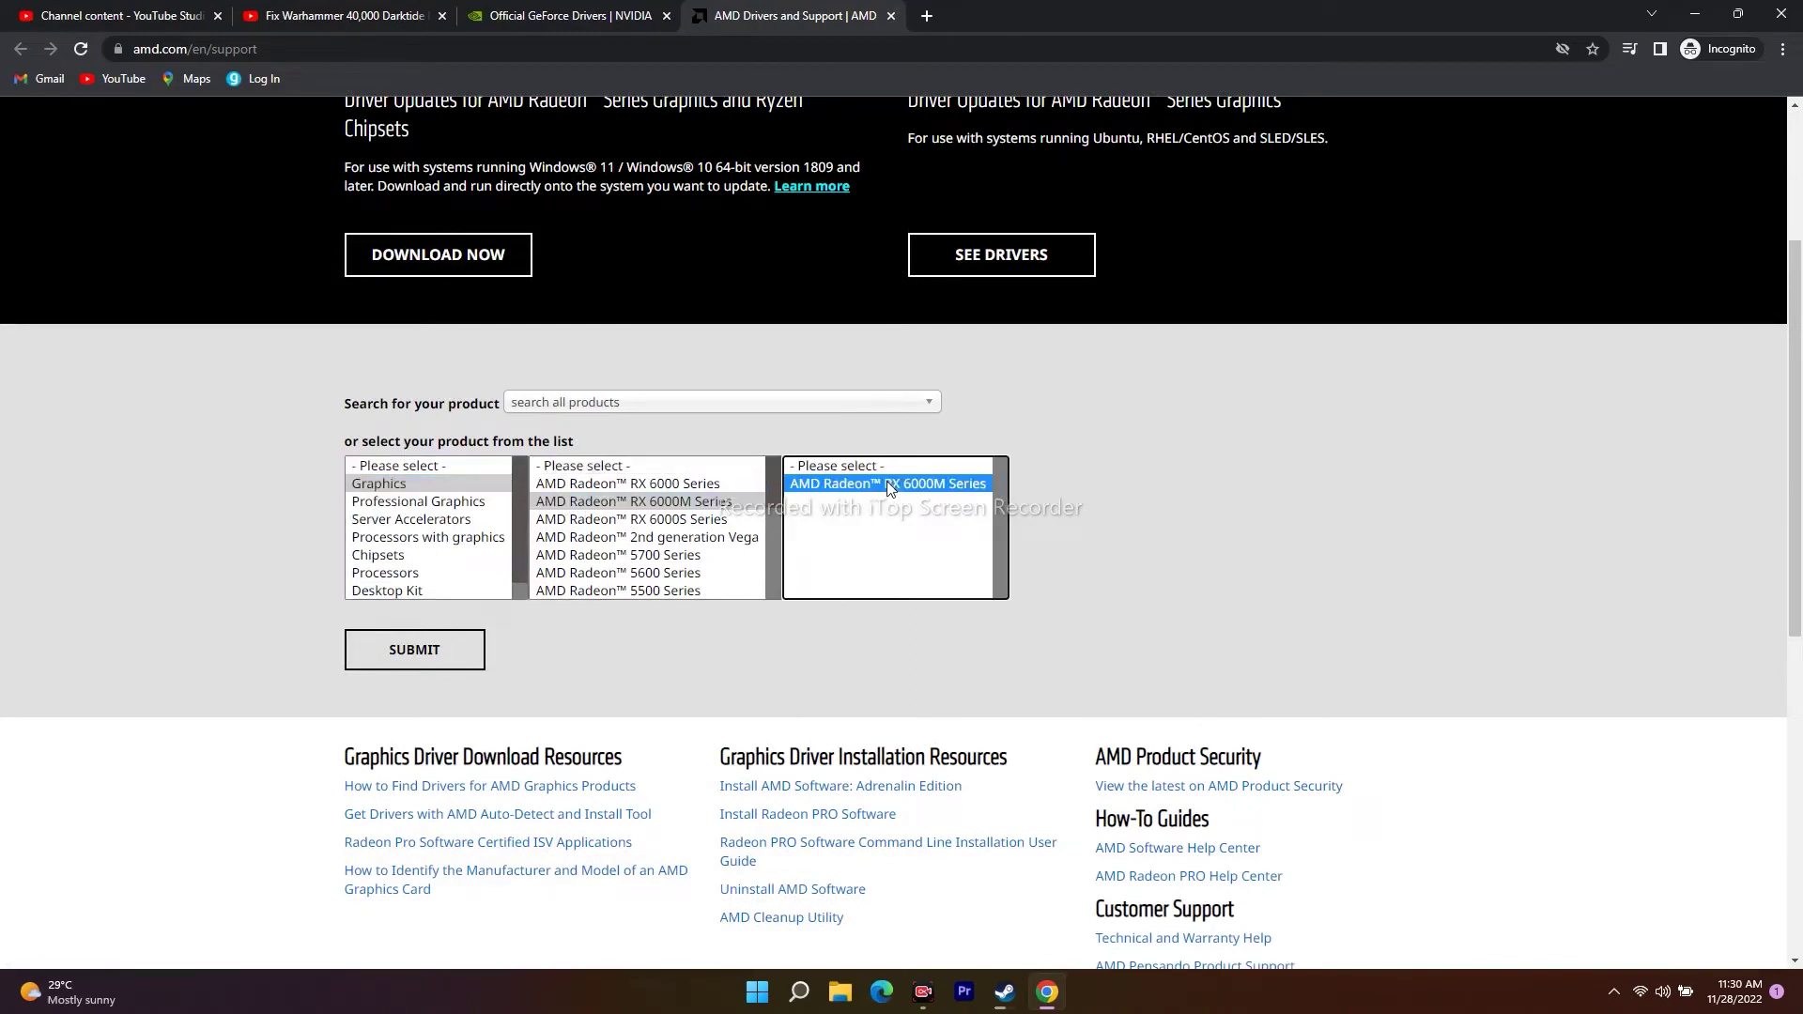
pyautogui.click(1071, 520)
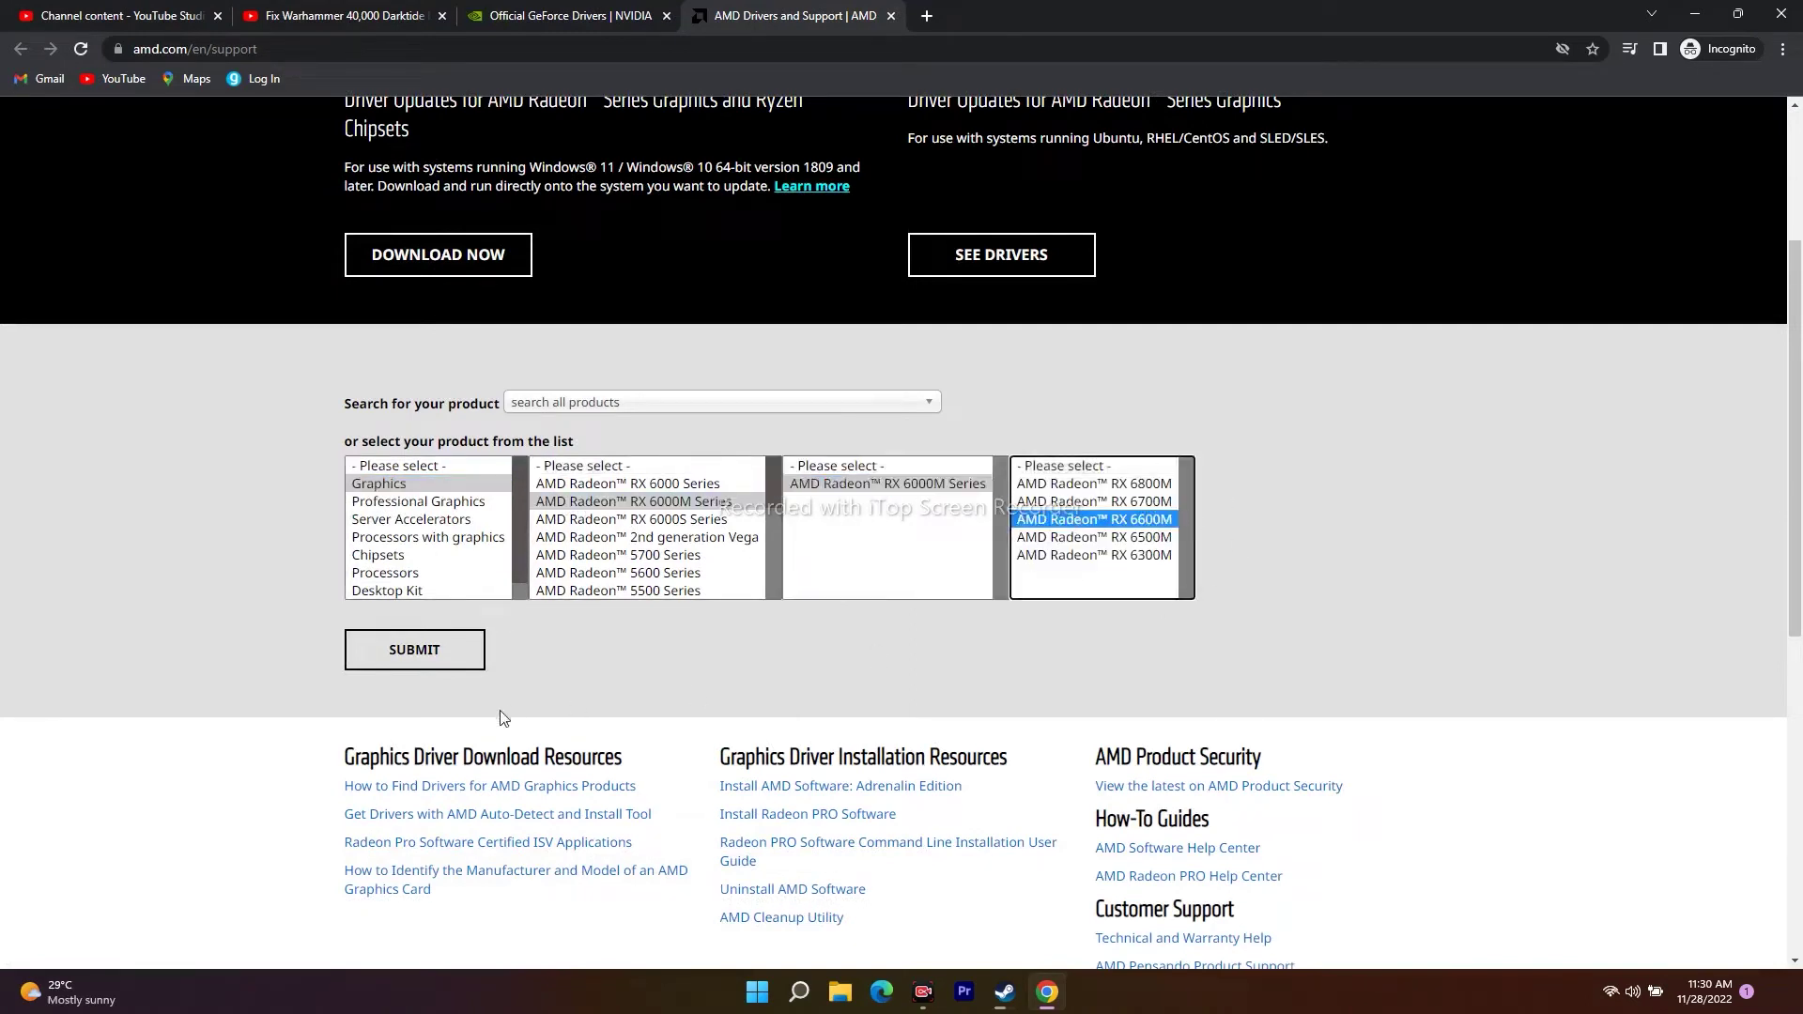
pyautogui.click(414, 649)
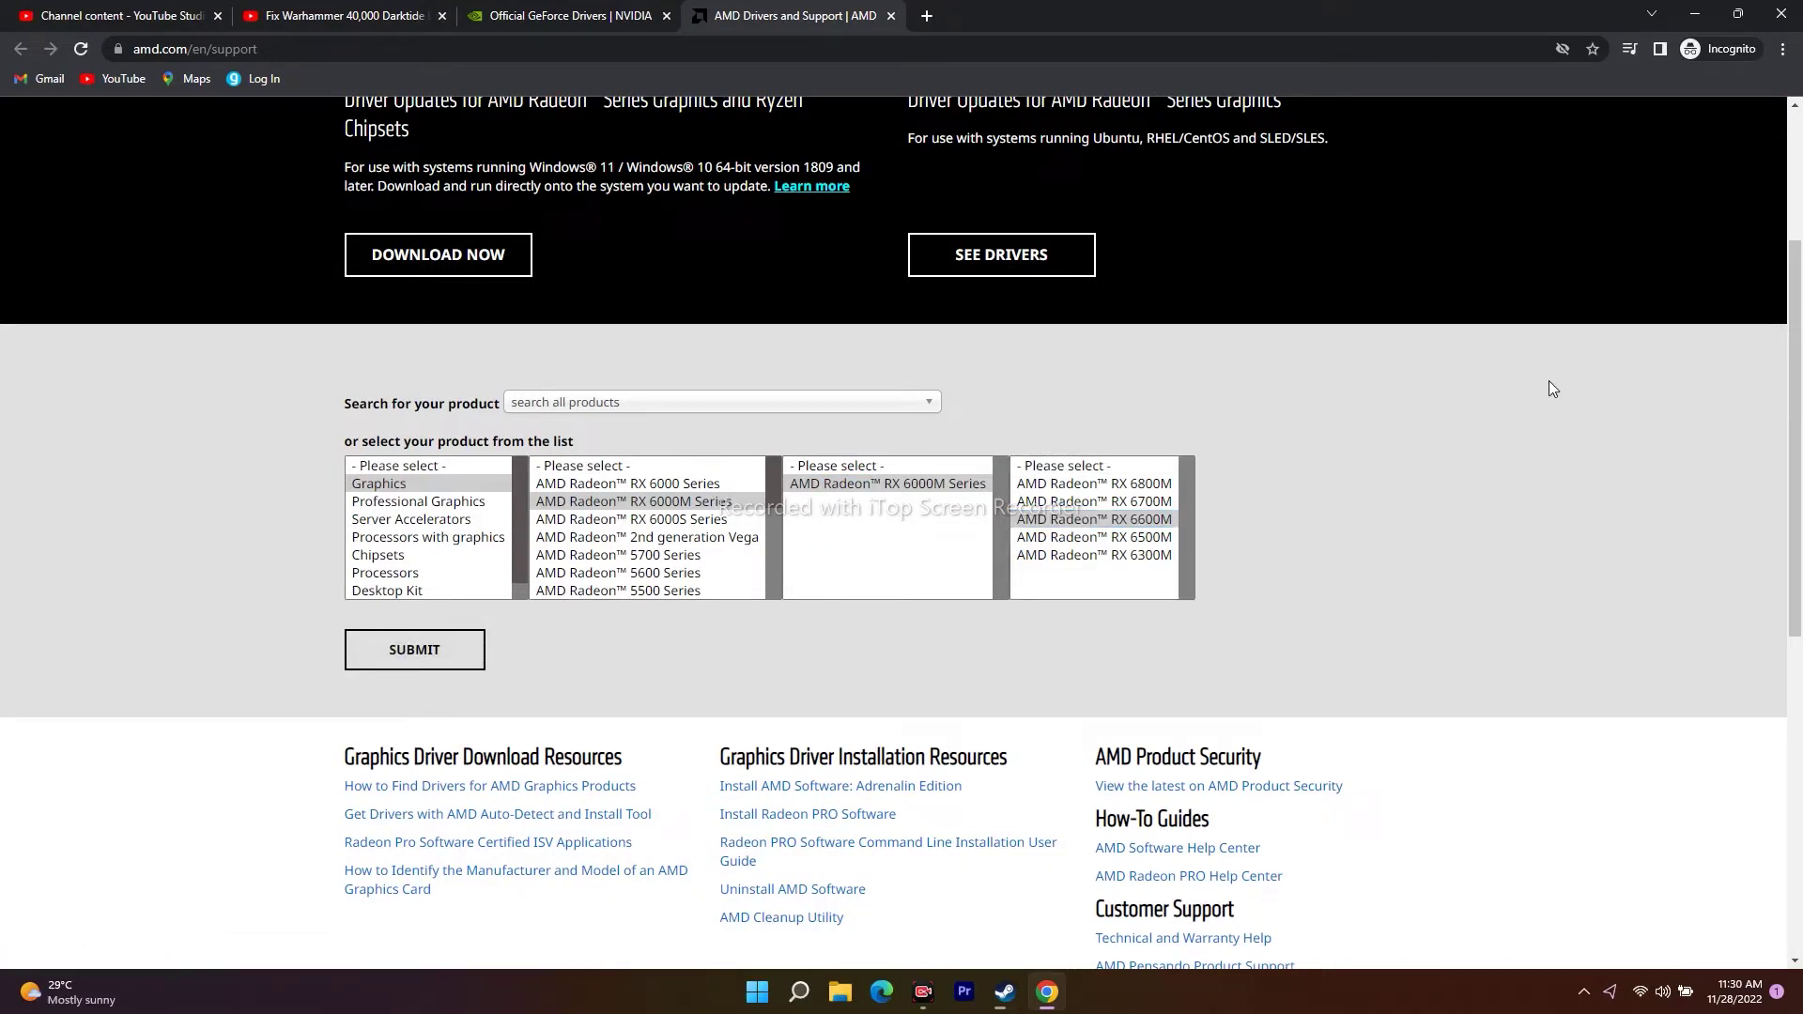
pyautogui.click(422, 650)
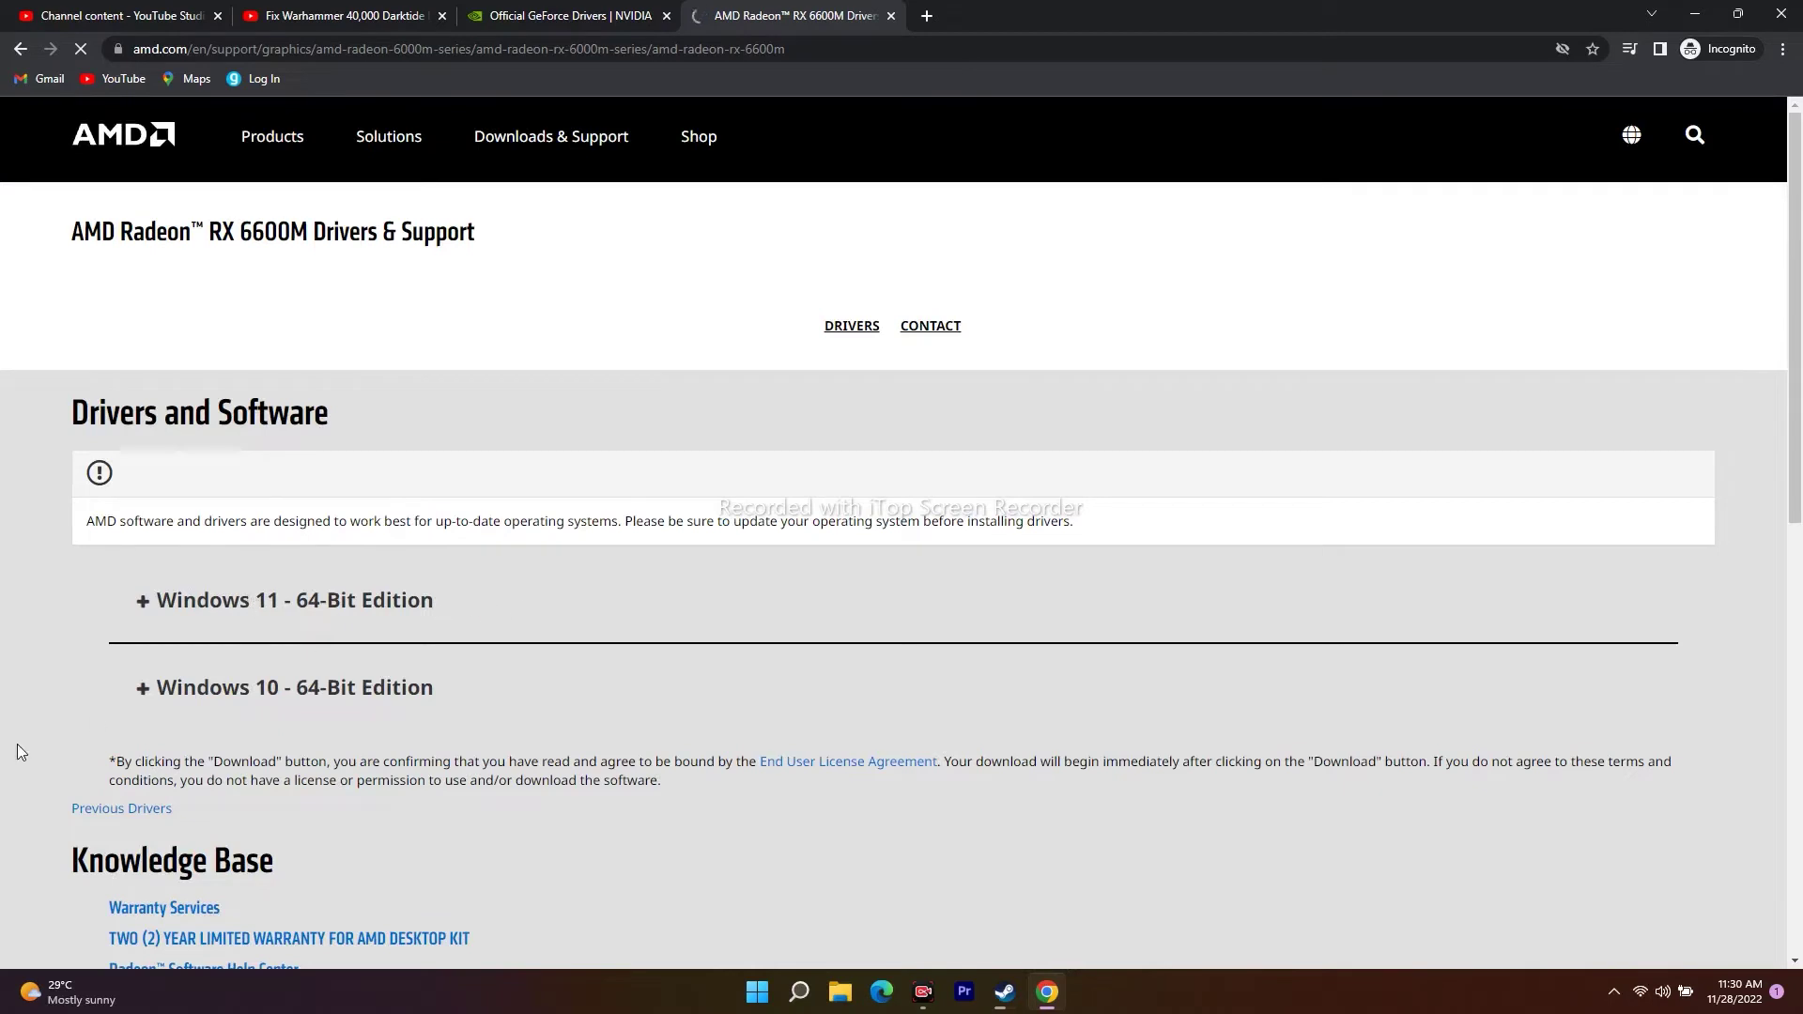
# - View the Windows 11 and Windows 10 64-bit driver listings for the Radeon RX 6600M, collapsing each one again
pyautogui.click(144, 602)
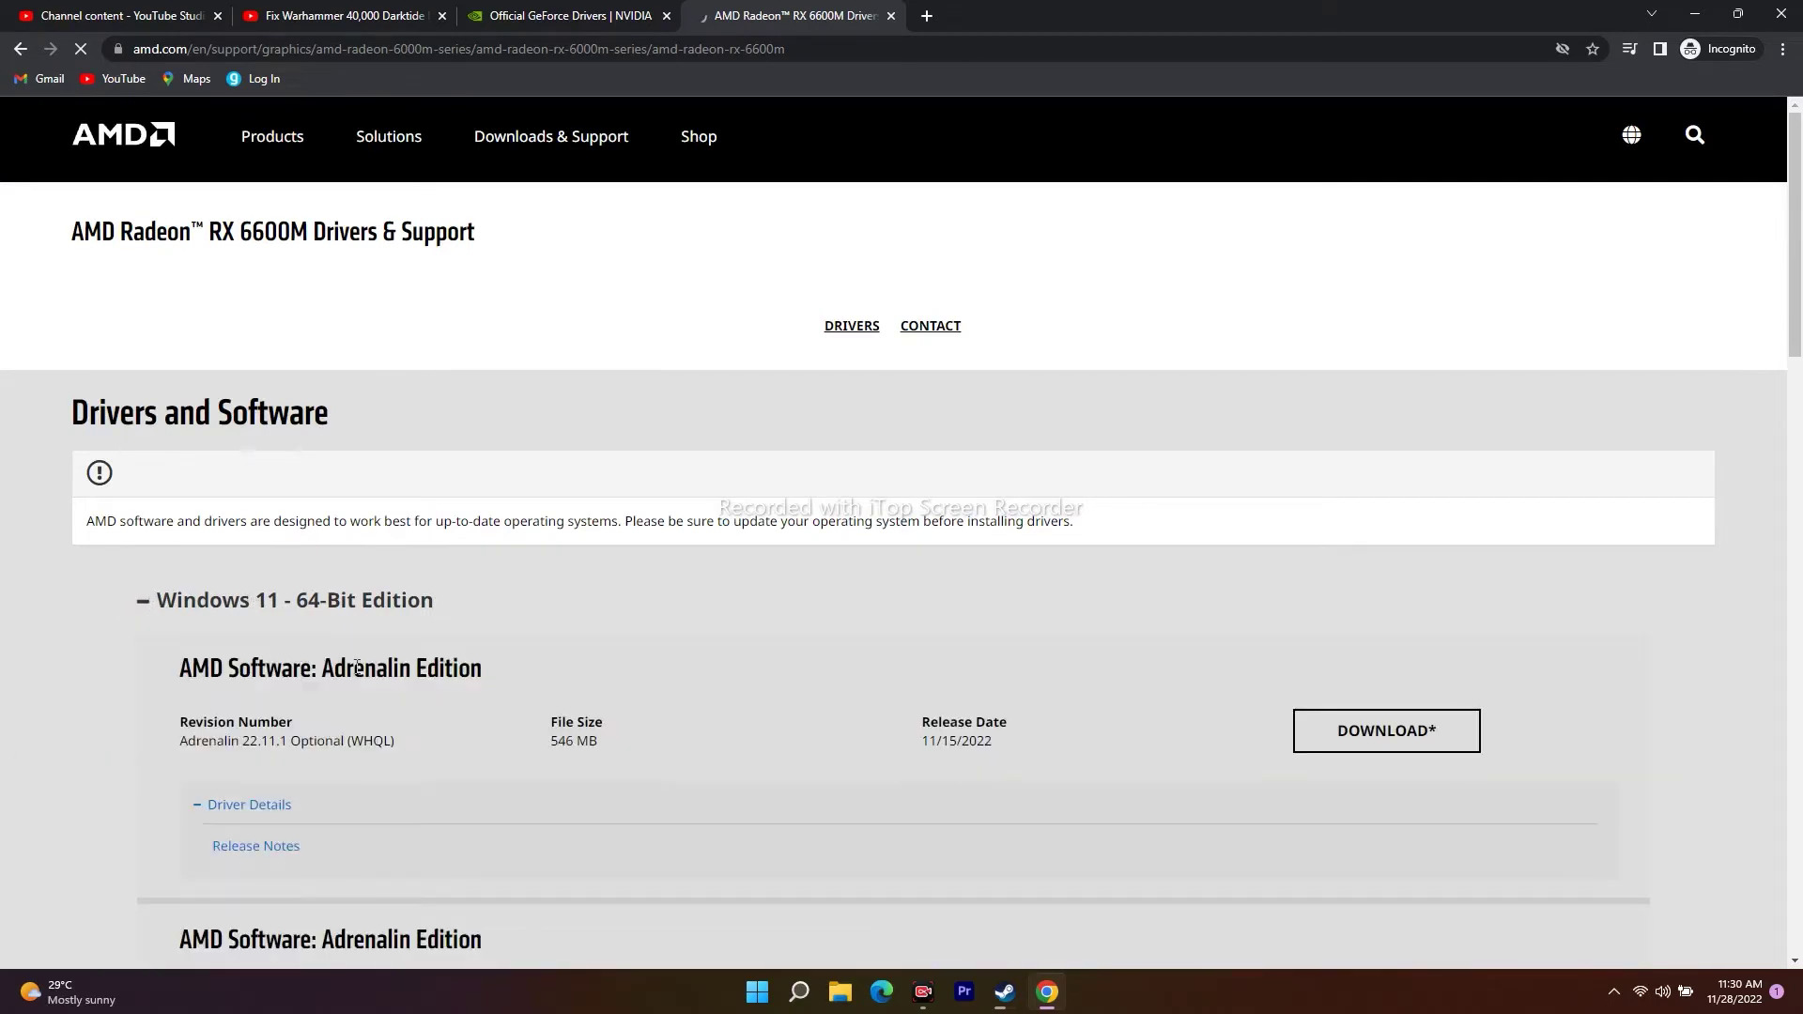
pyautogui.click(143, 602)
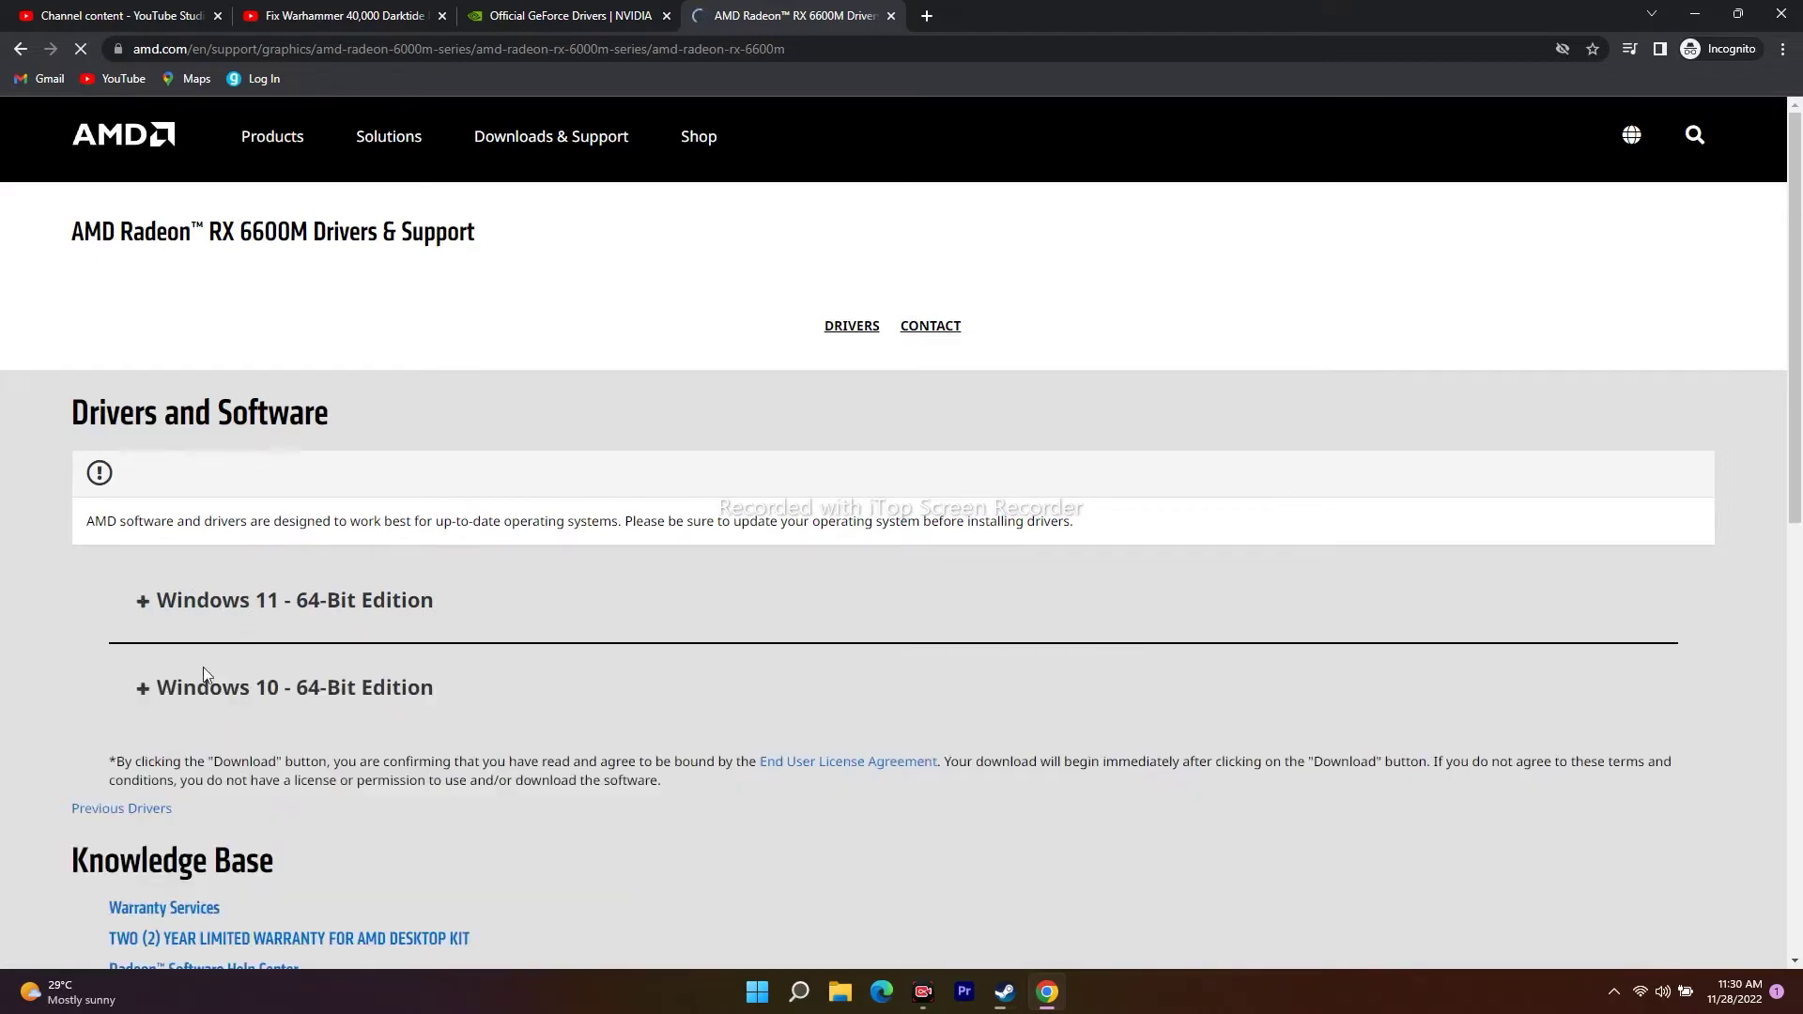
pyautogui.click(304, 706)
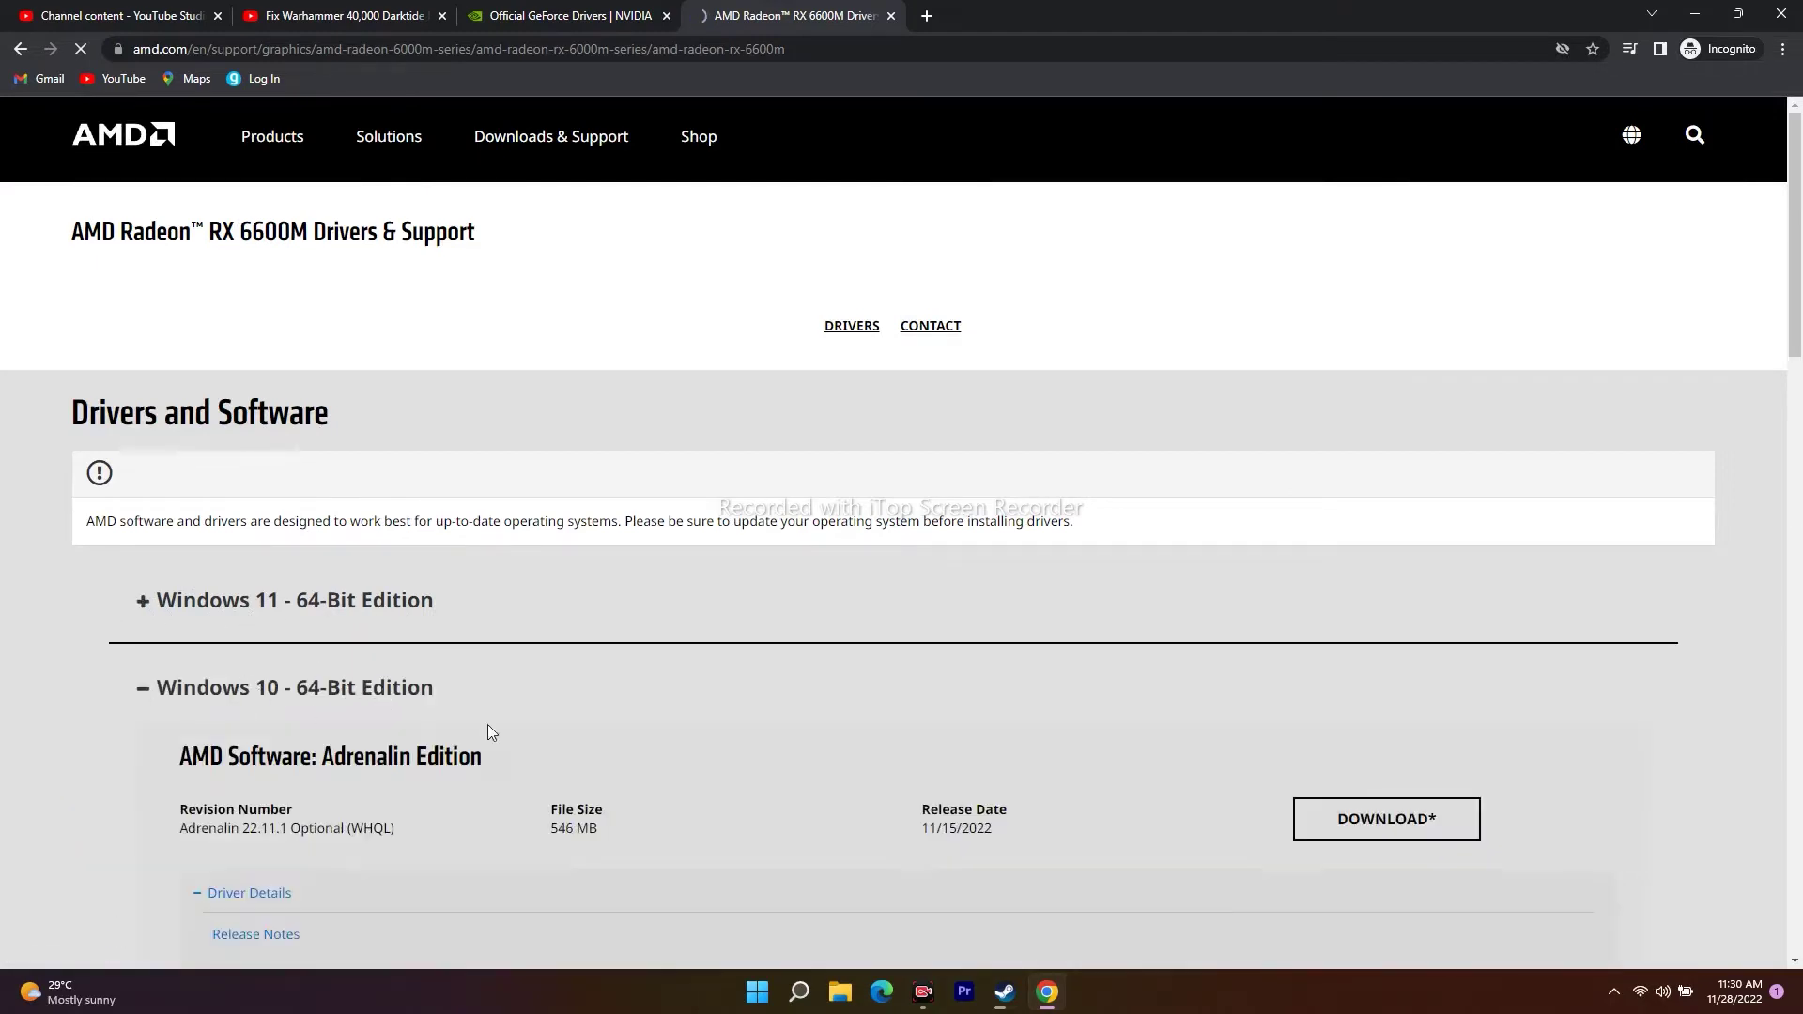
pyautogui.click(152, 721)
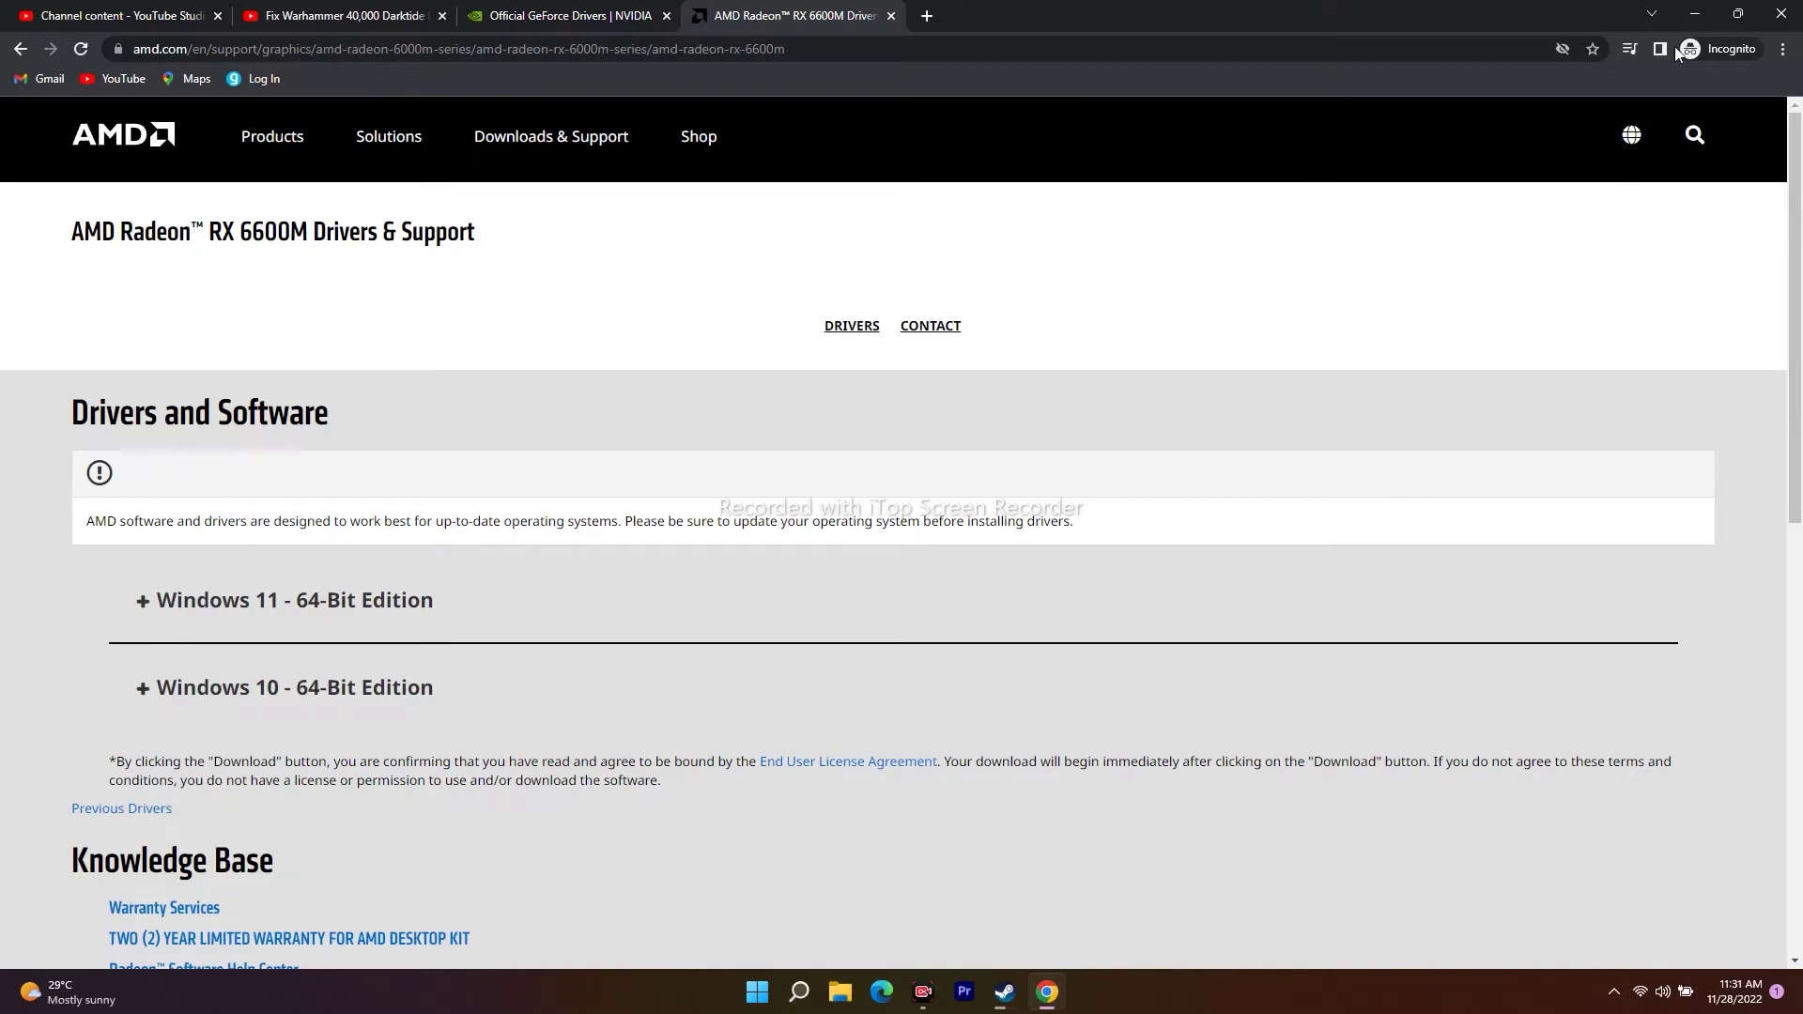
# - Switch to Steam, review the Steam Overlay option in Cyberpunk 2077's general properties, and close them
pyautogui.click(1699, 15)
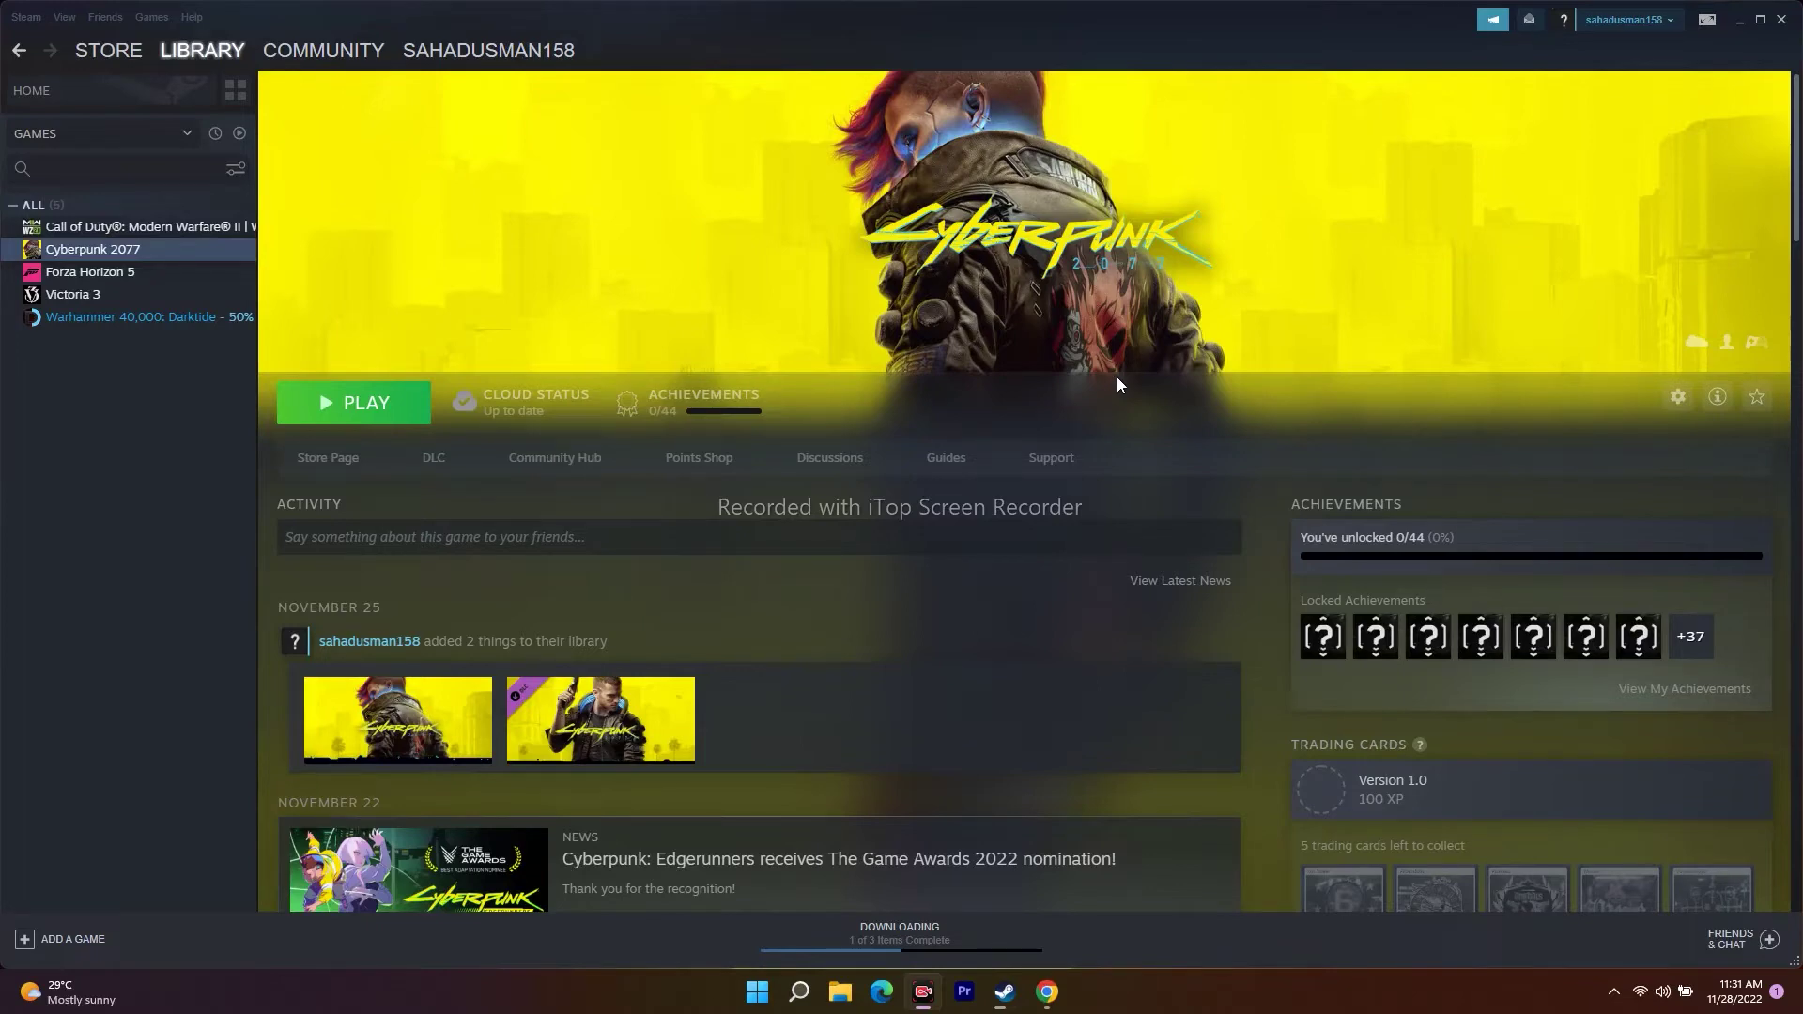
pyautogui.rightClick(125, 249)
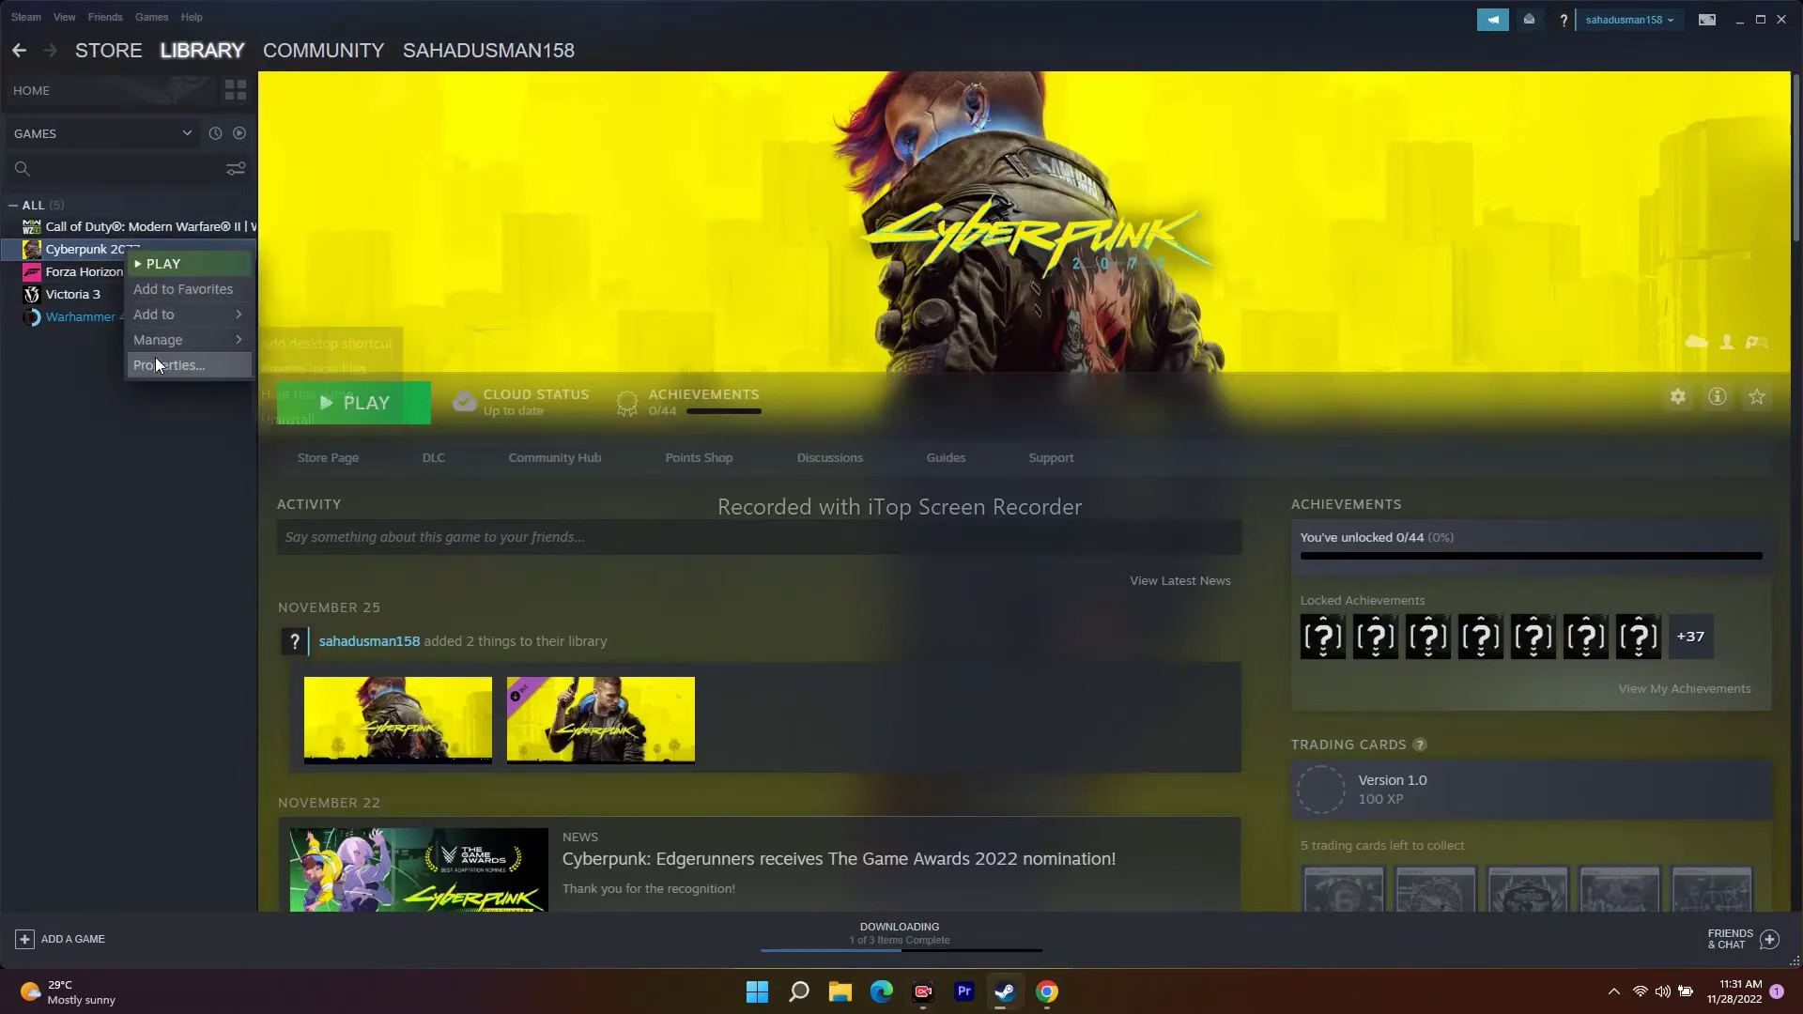
pyautogui.click(155, 357)
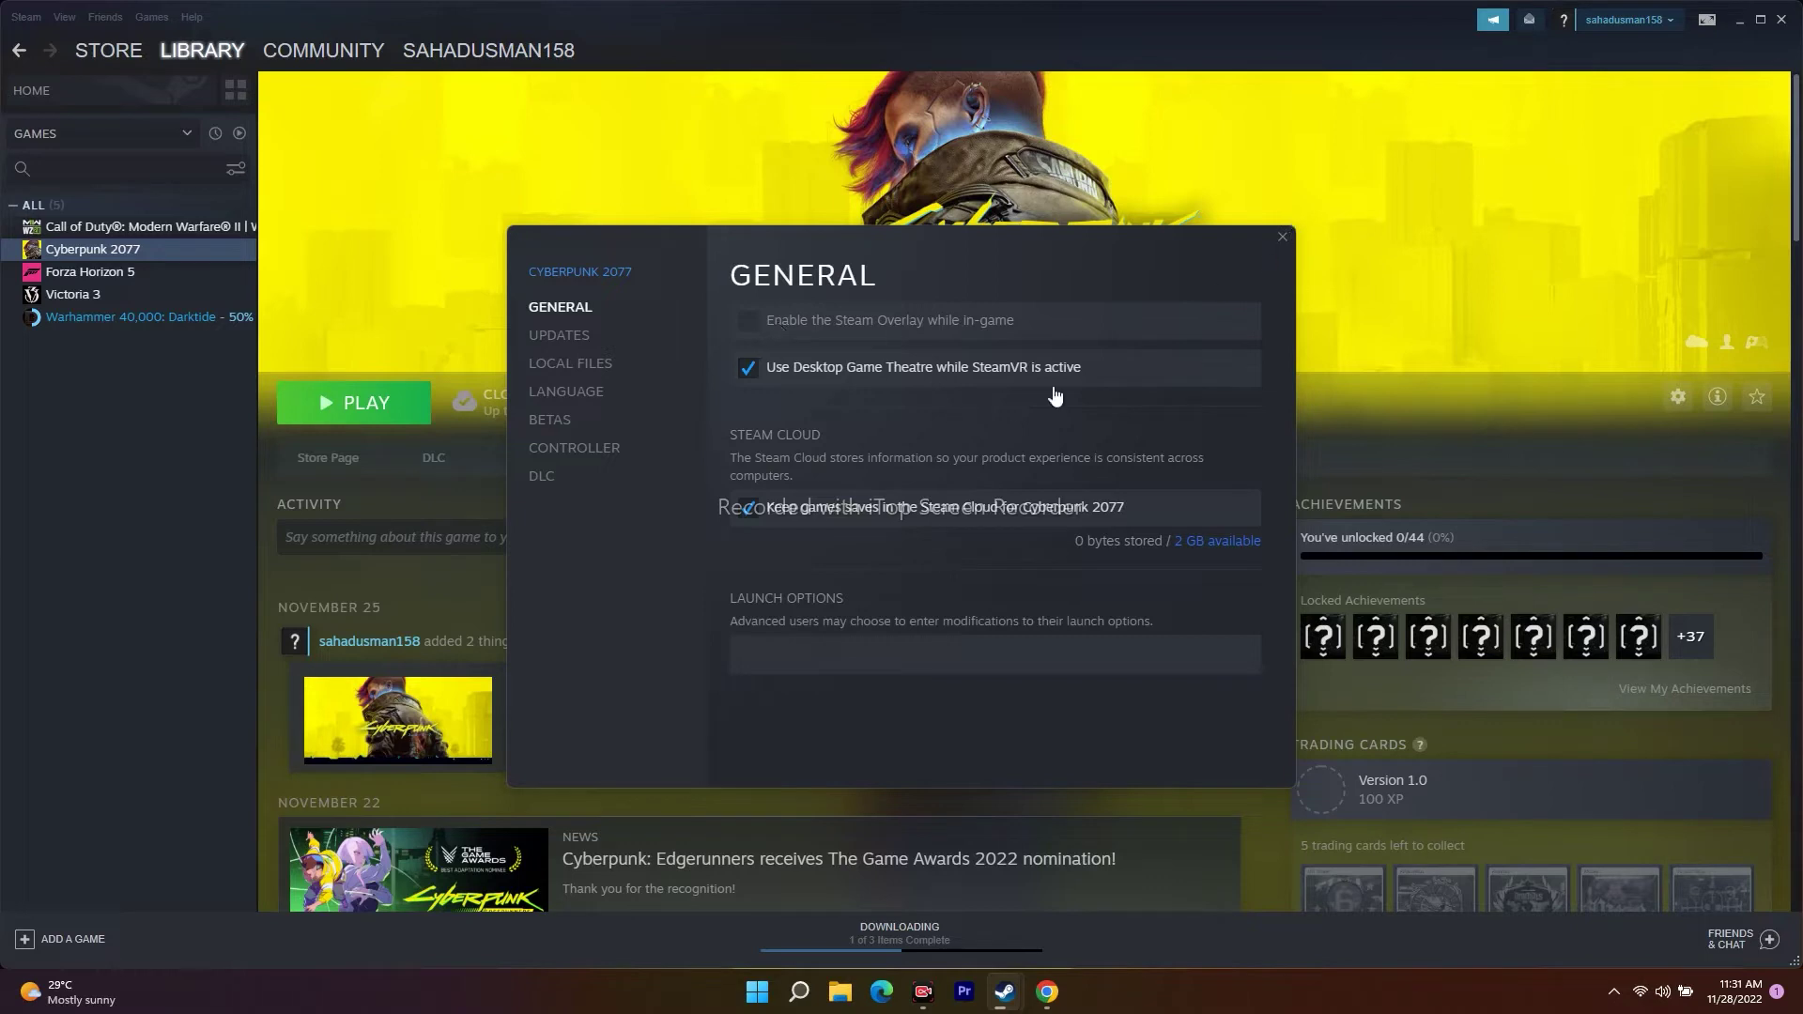
pyautogui.click(1282, 237)
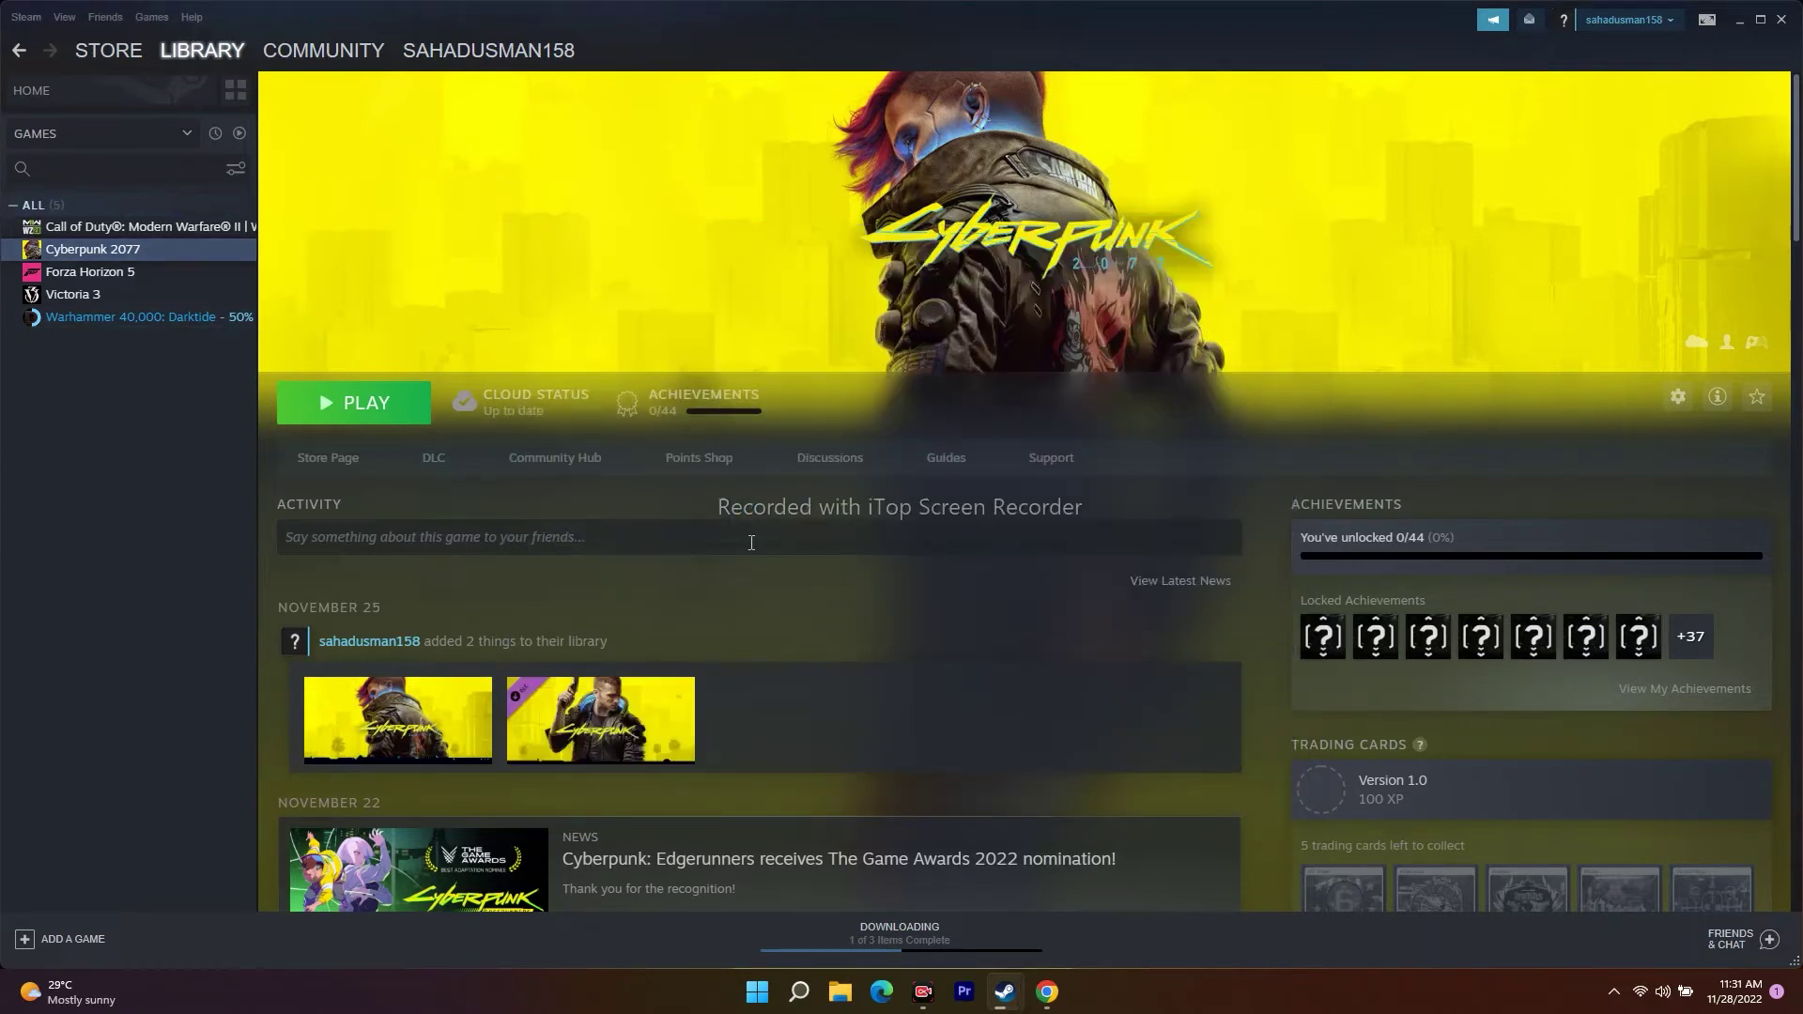
# - Minimize Steam to show the desktop and open Task Manager
pyautogui.click(1737, 19)
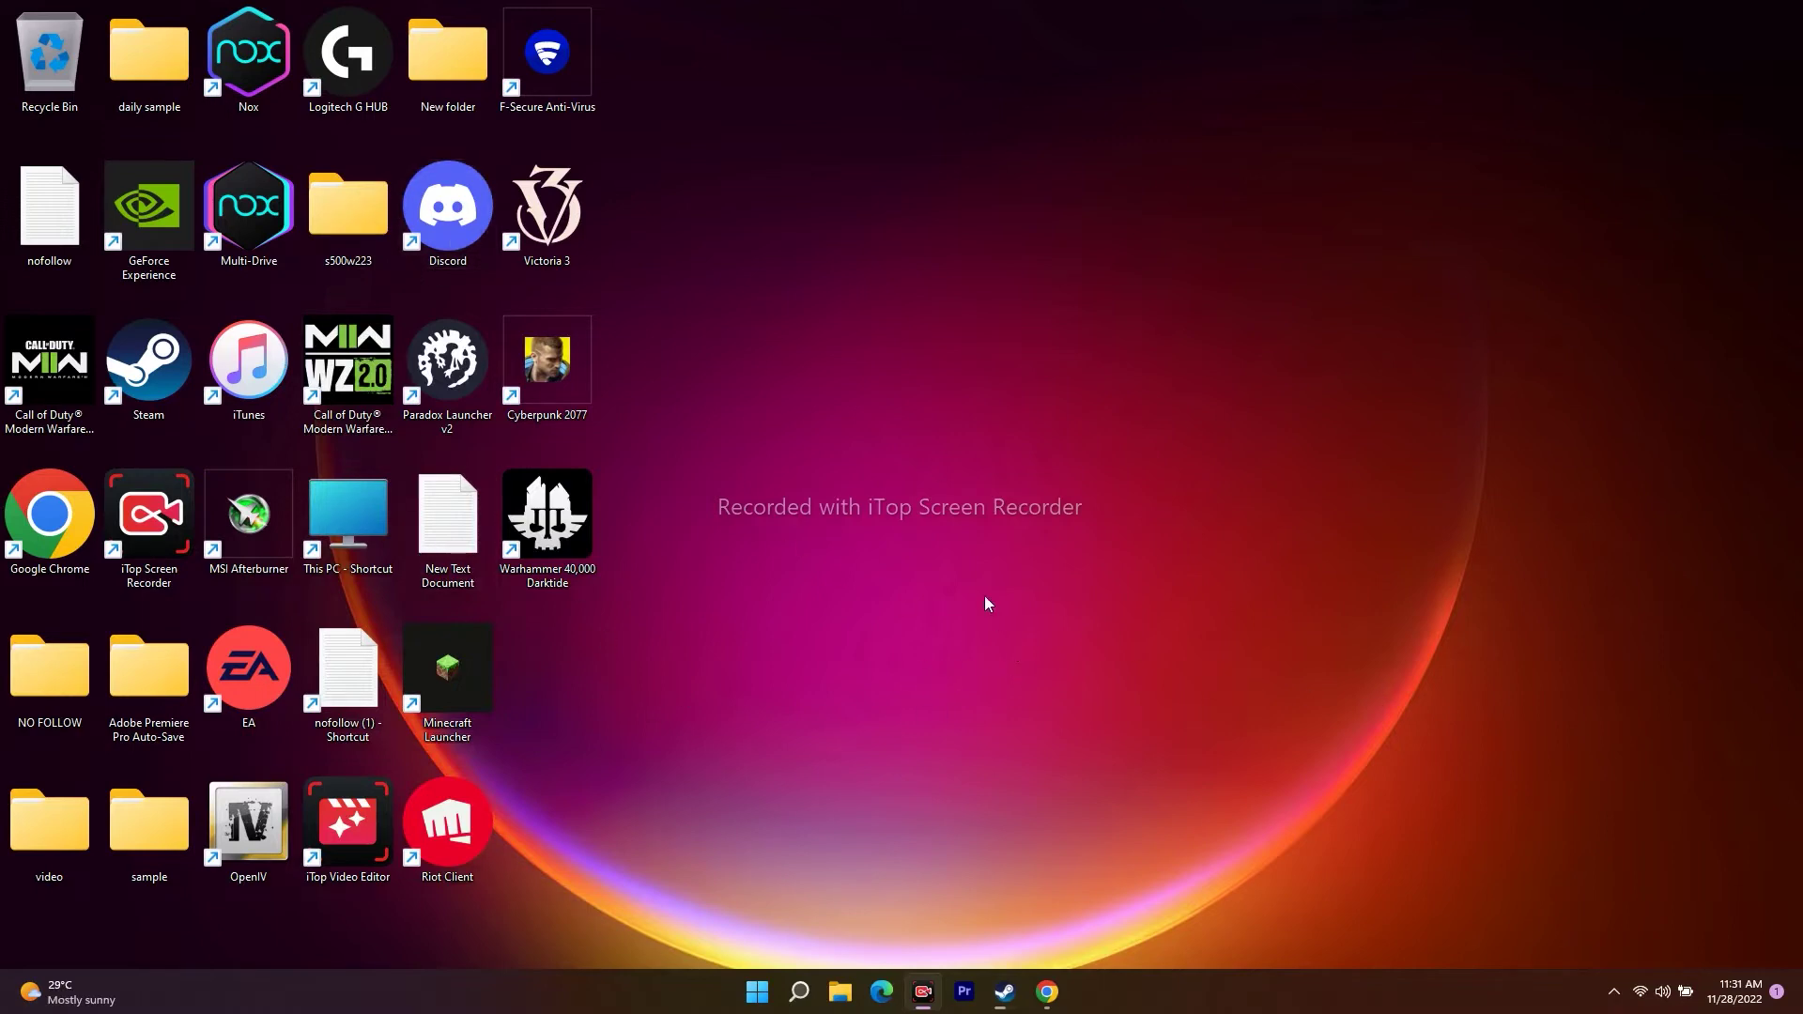
pyautogui.rightClick(757, 993)
pyautogui.click(776, 803)
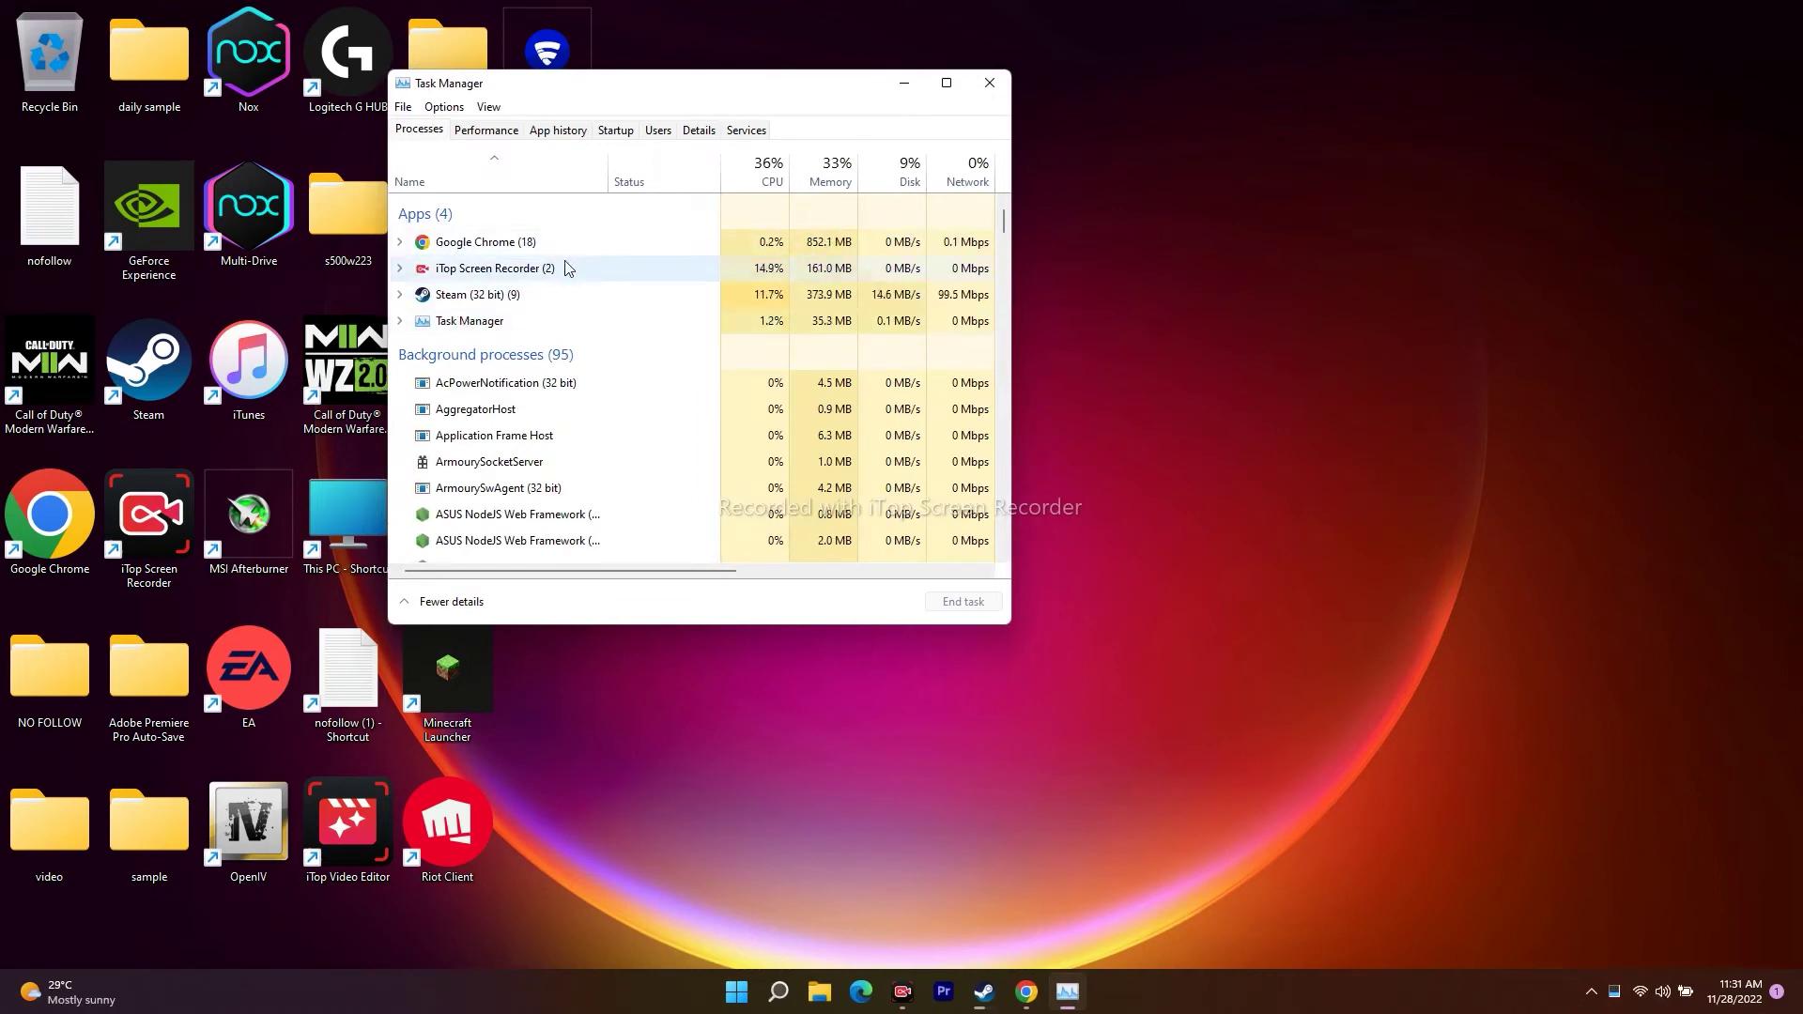
# - Review the background processes in Task Manager, including the Discord and F-Secure entries, and close Task Manager
pyautogui.scroll(-2, 580, 329)
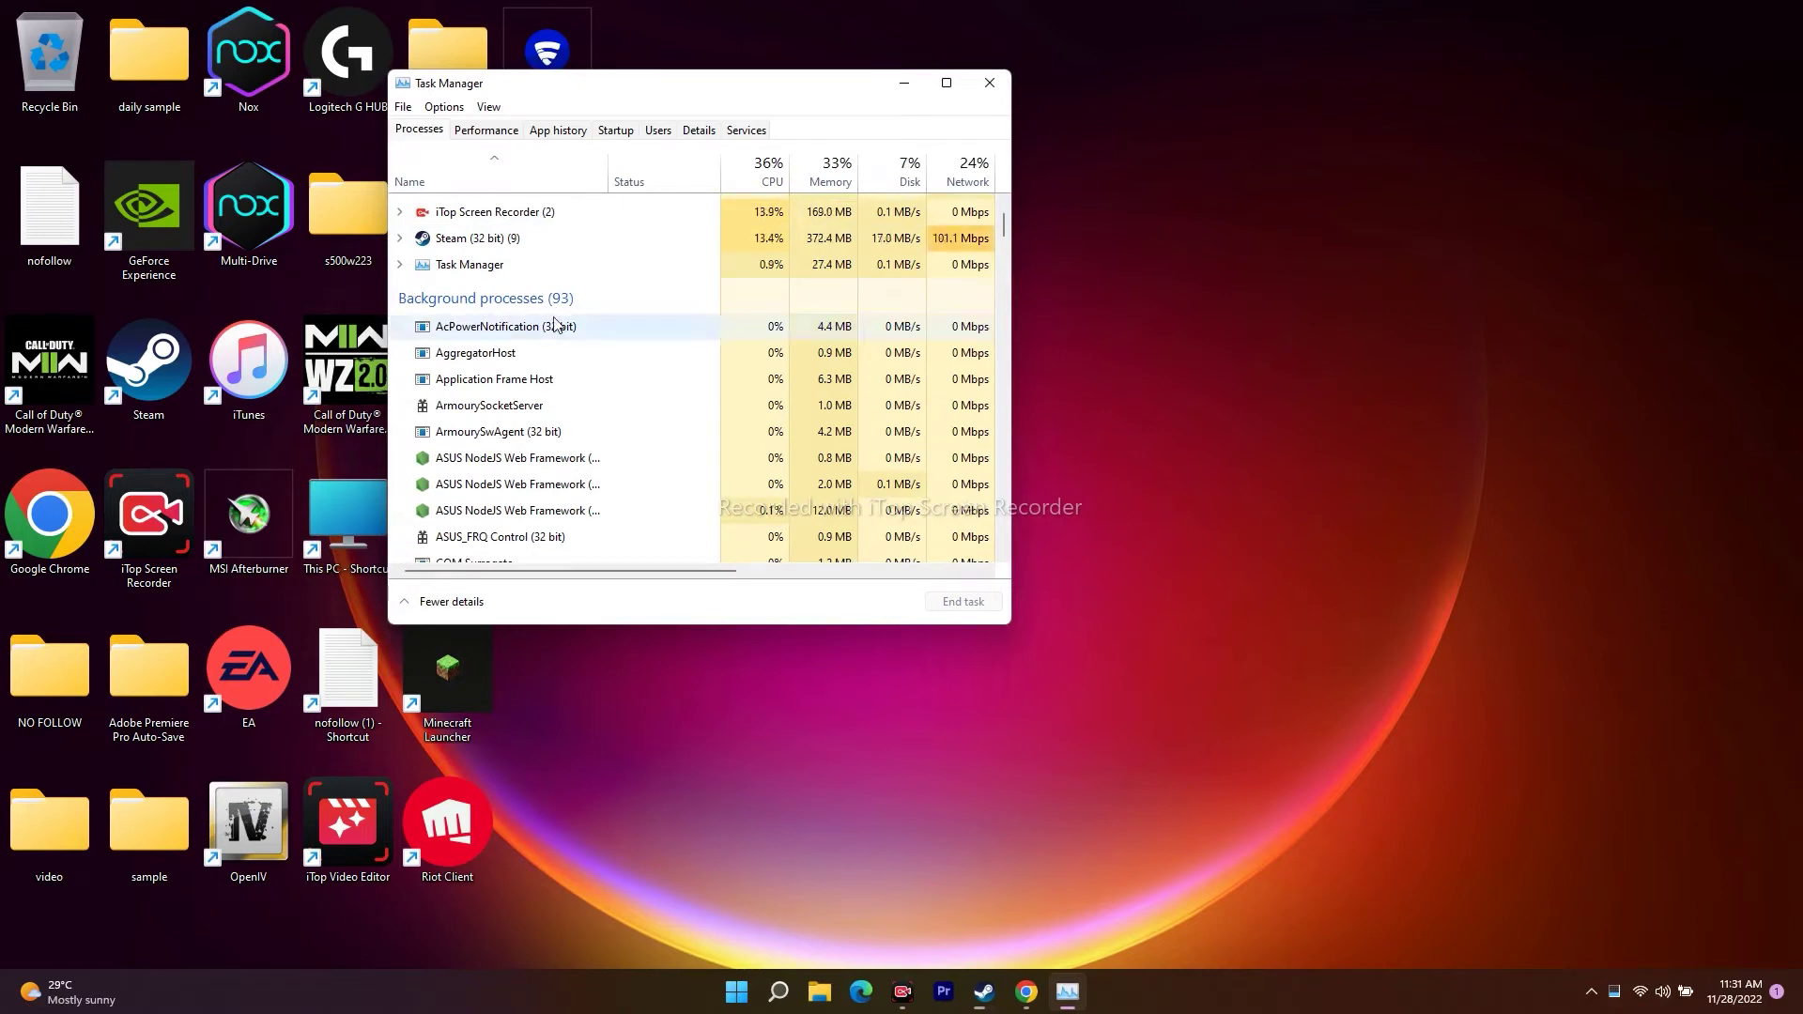
pyautogui.scroll(-3, 527, 324)
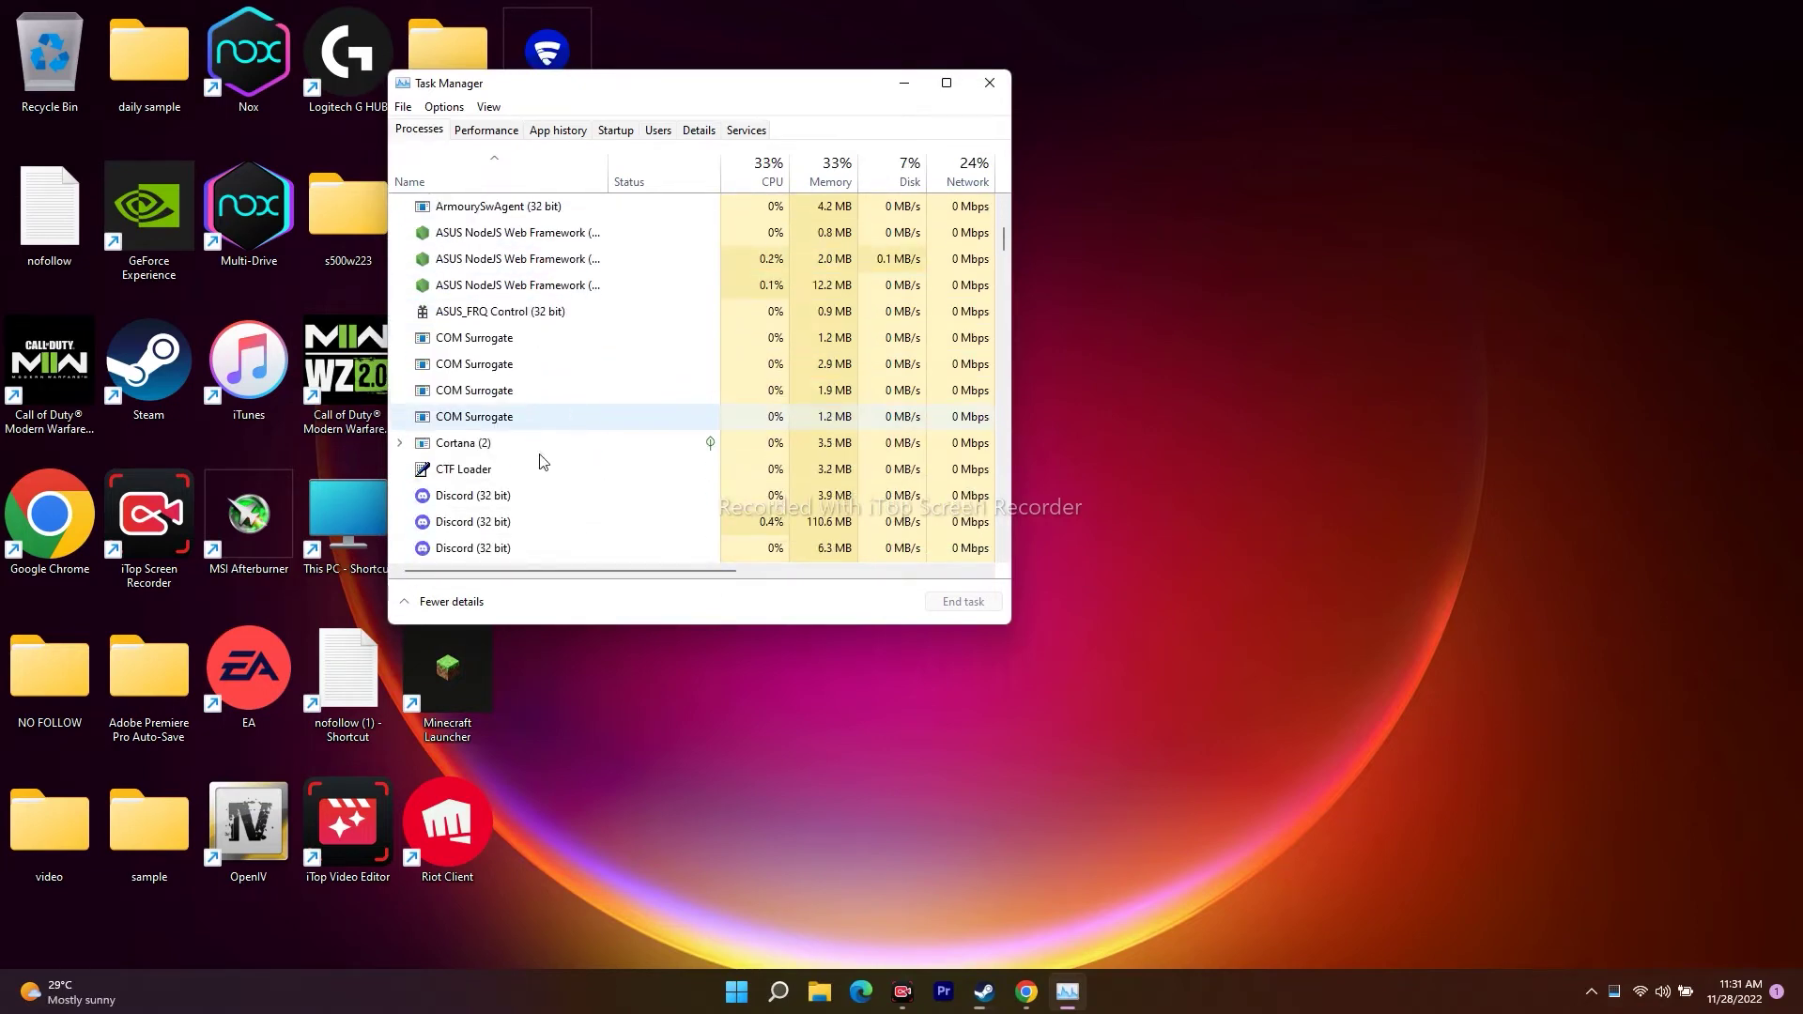
pyautogui.scroll(-2, 582, 427)
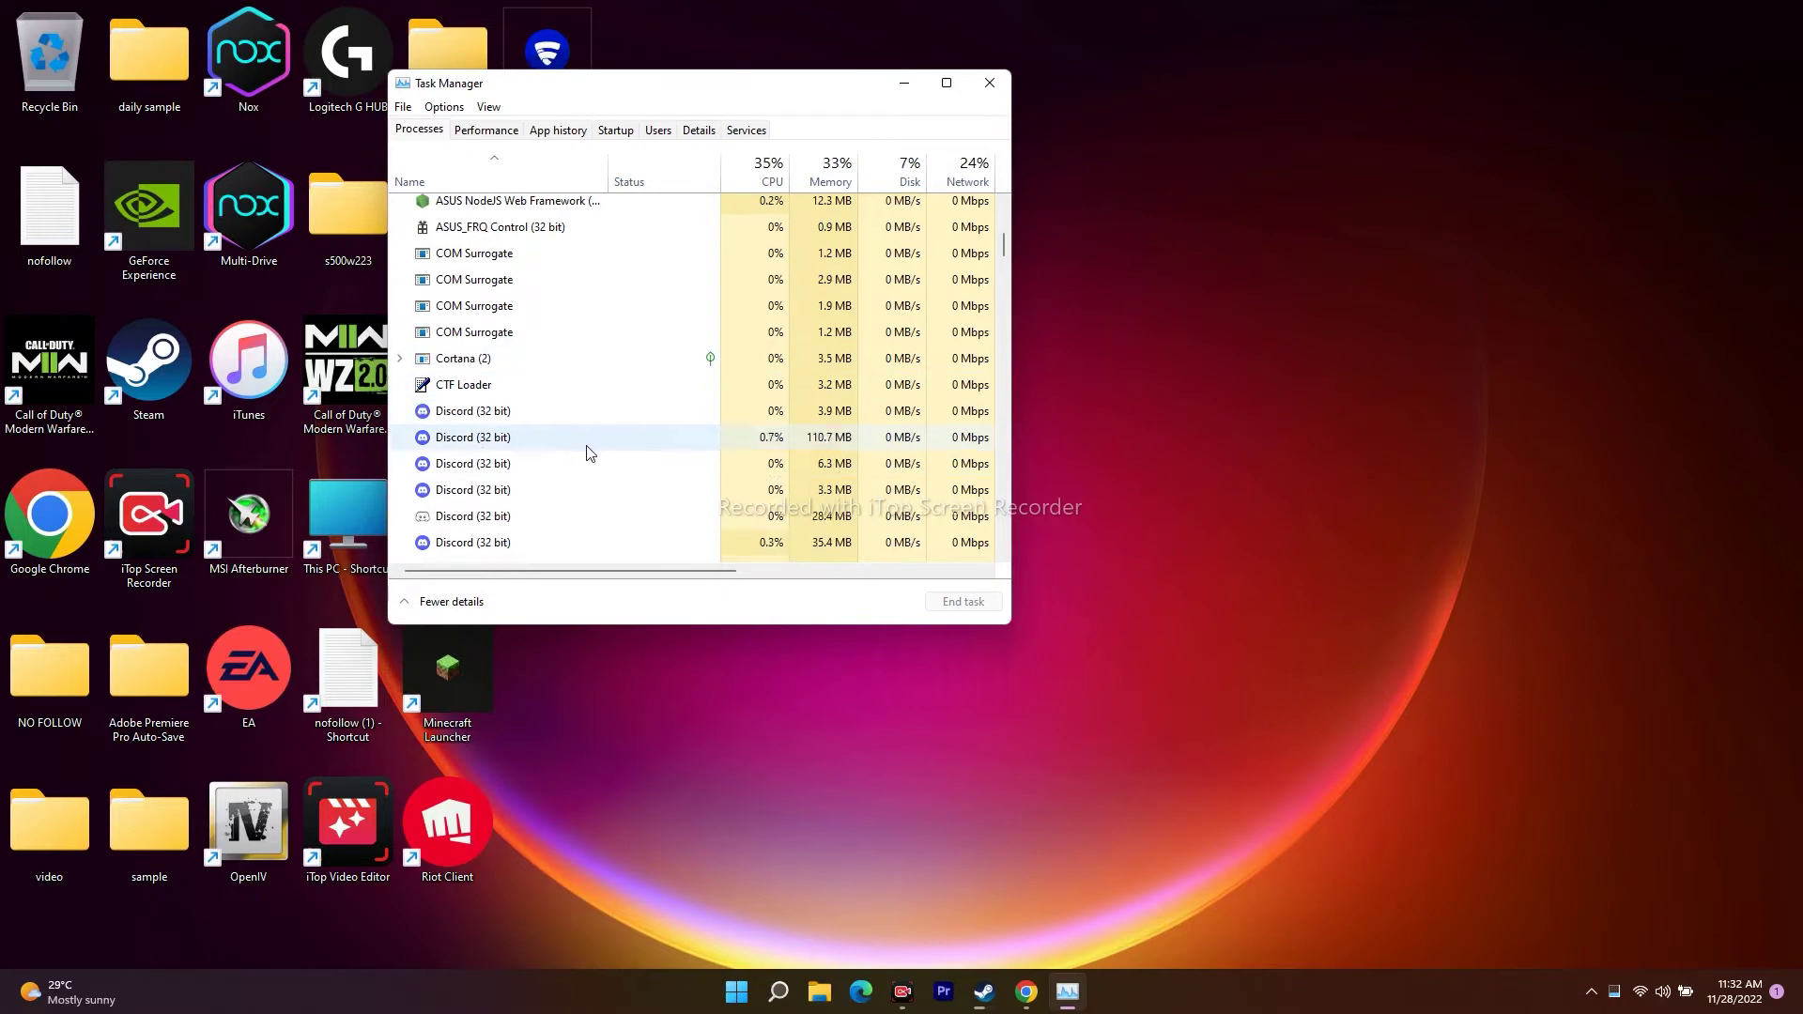
pyautogui.rightClick(516, 420)
pyautogui.click(530, 423)
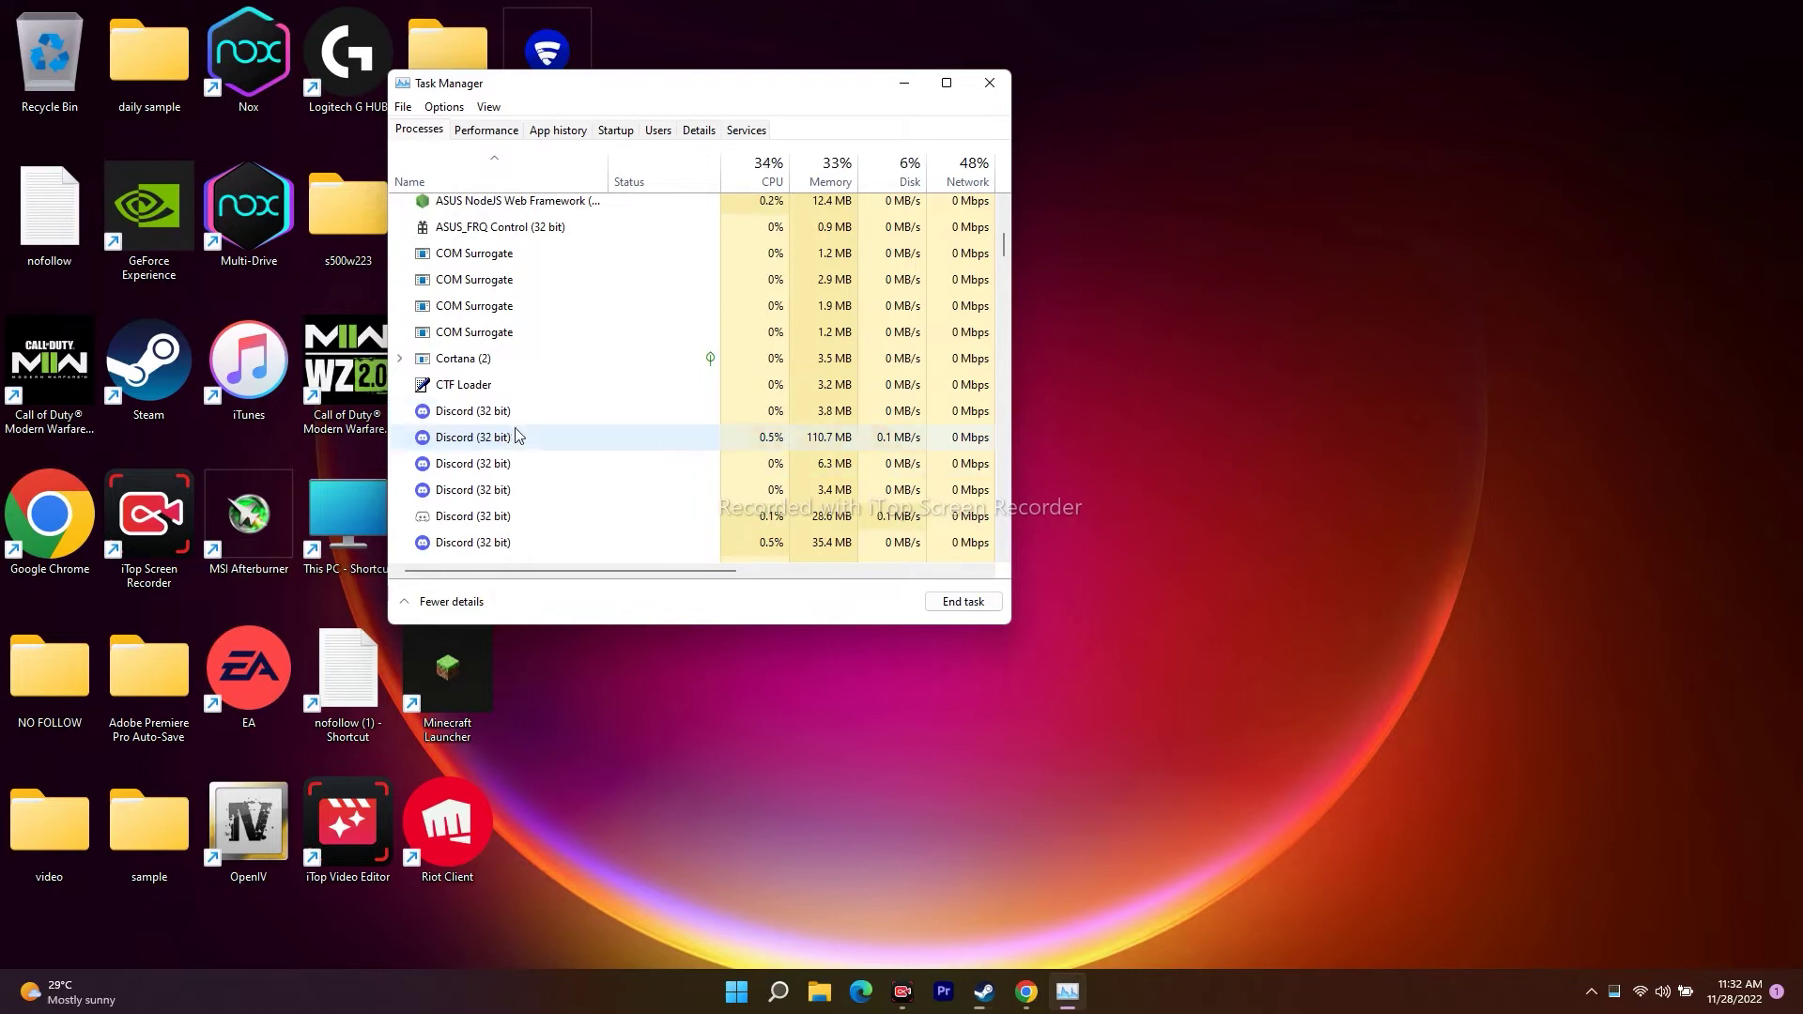
pyautogui.scroll(-1, 516, 436)
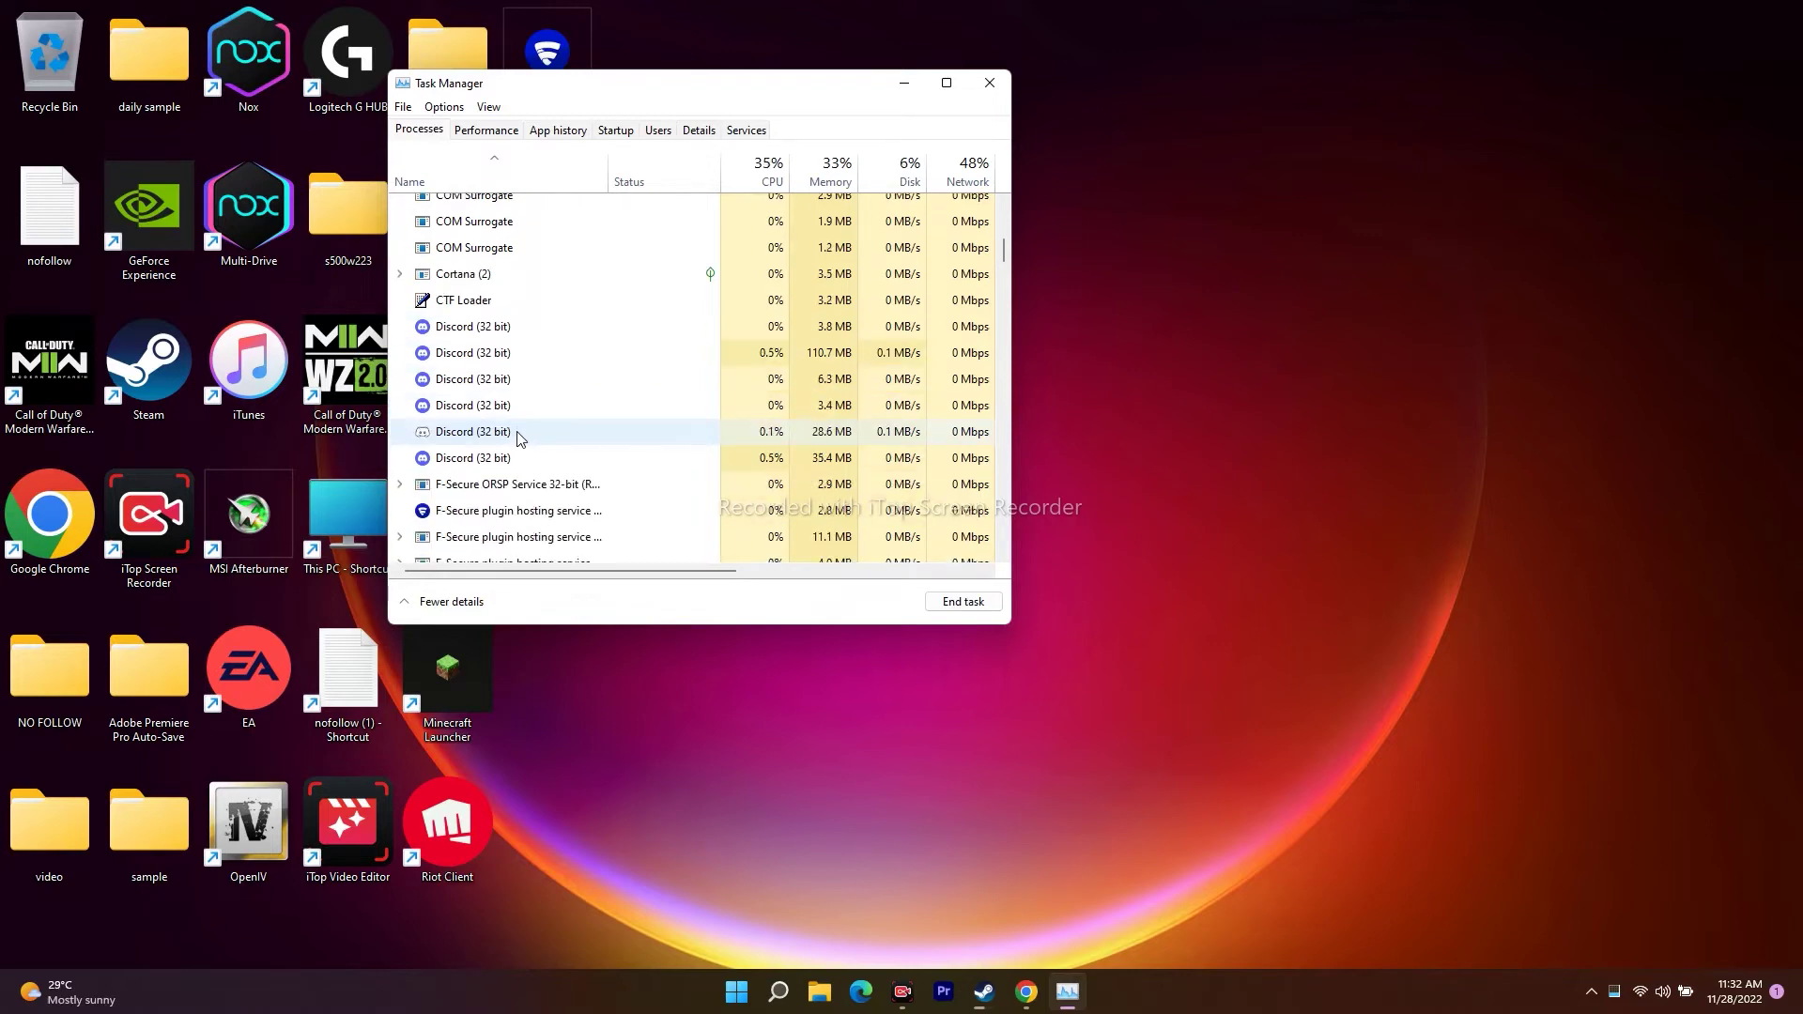
pyautogui.rightClick(516, 516)
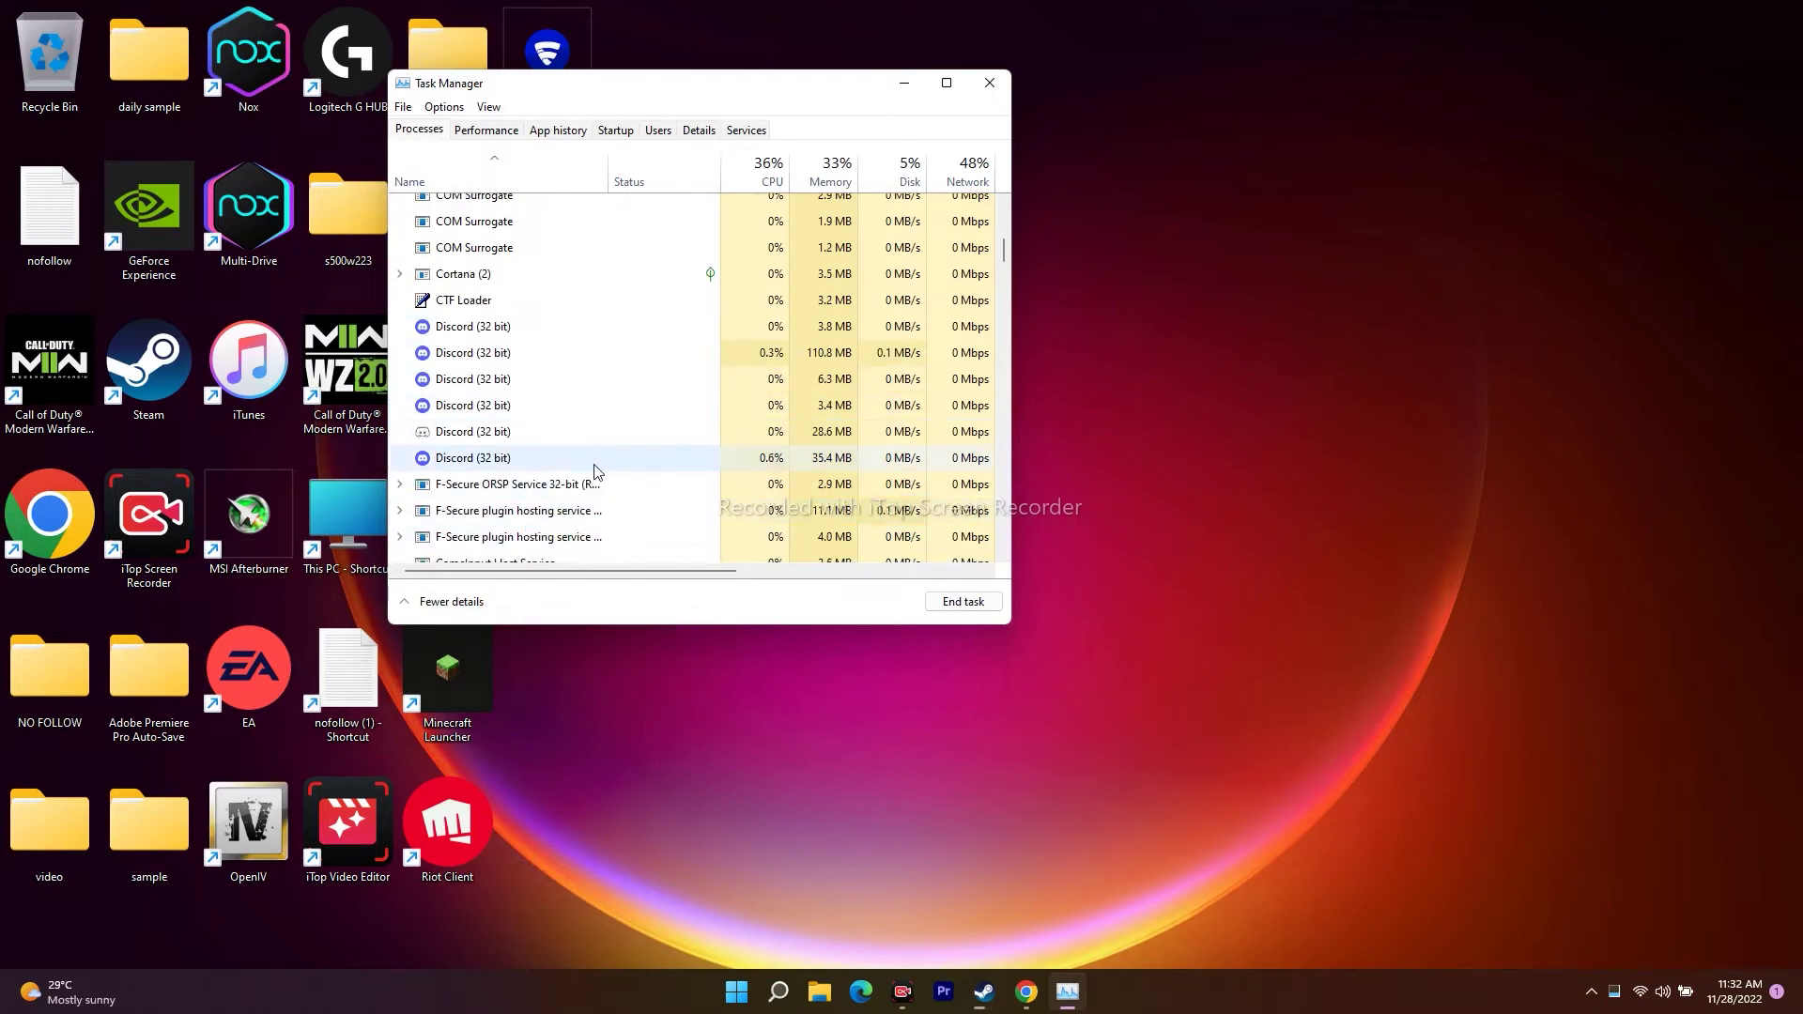
pyautogui.scroll(-1, 572, 432)
pyautogui.scroll(3, 550, 423)
pyautogui.scroll(3, 549, 445)
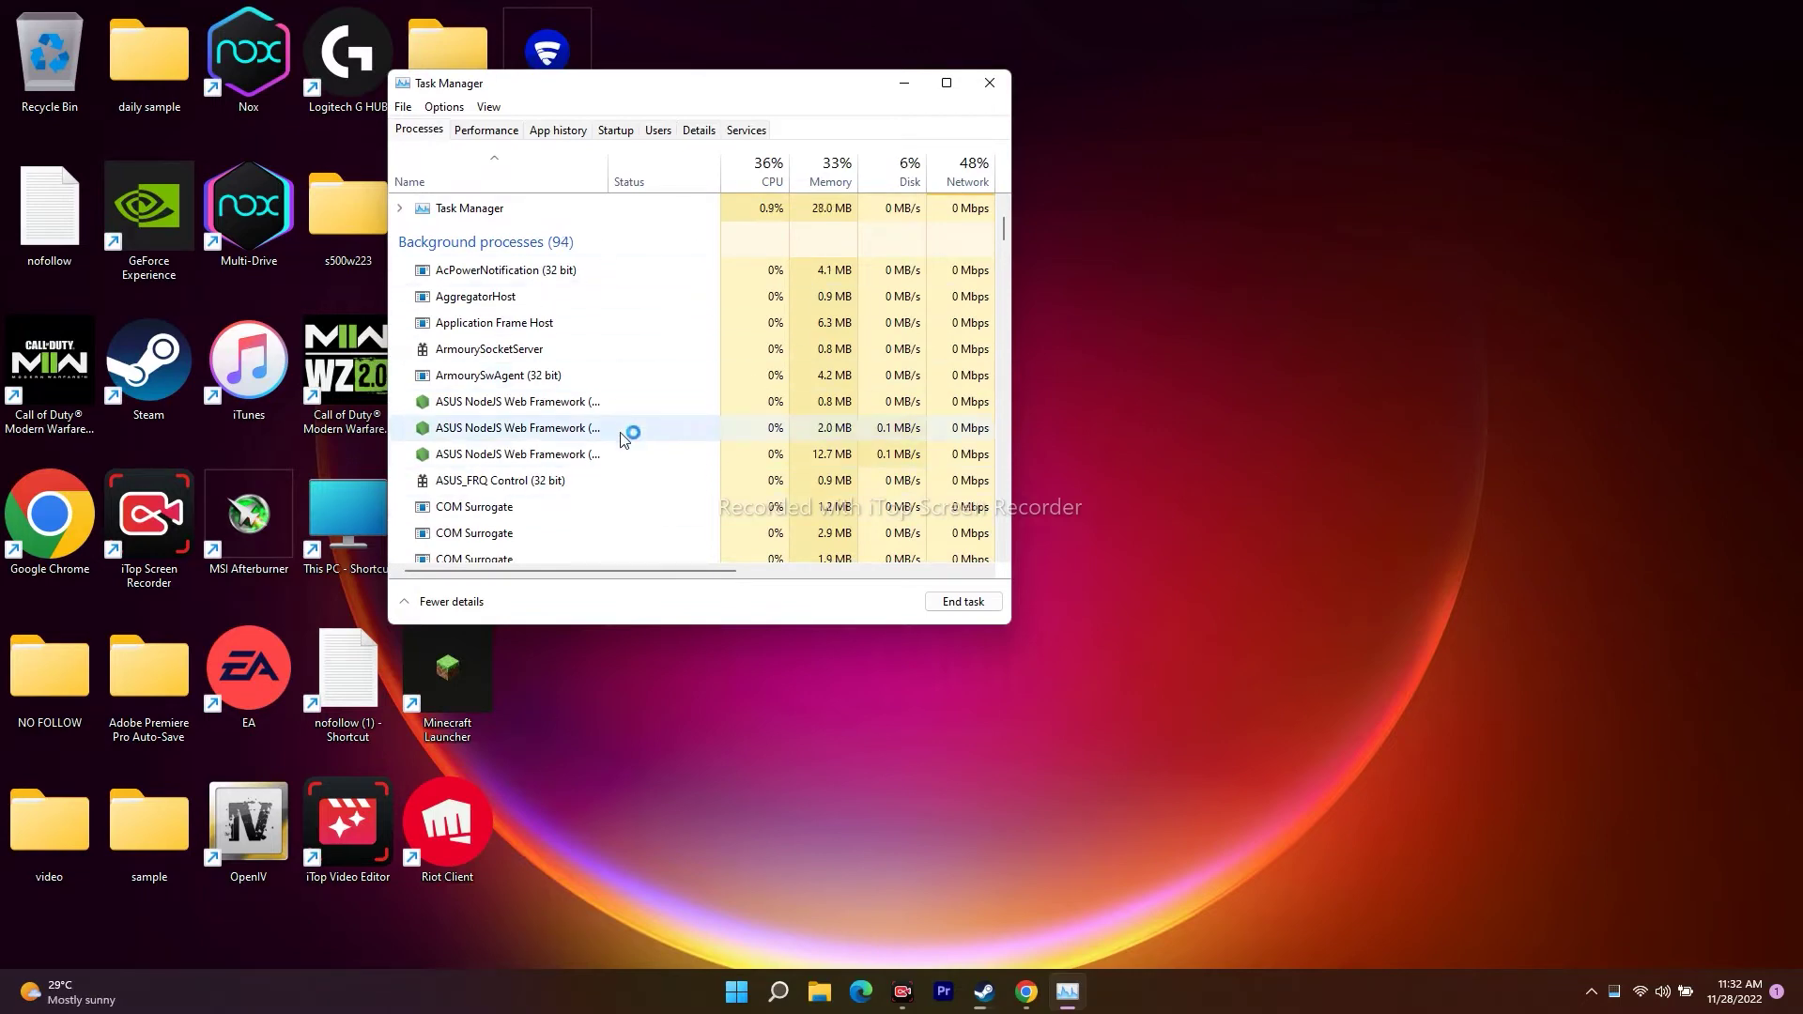
pyautogui.click(990, 84)
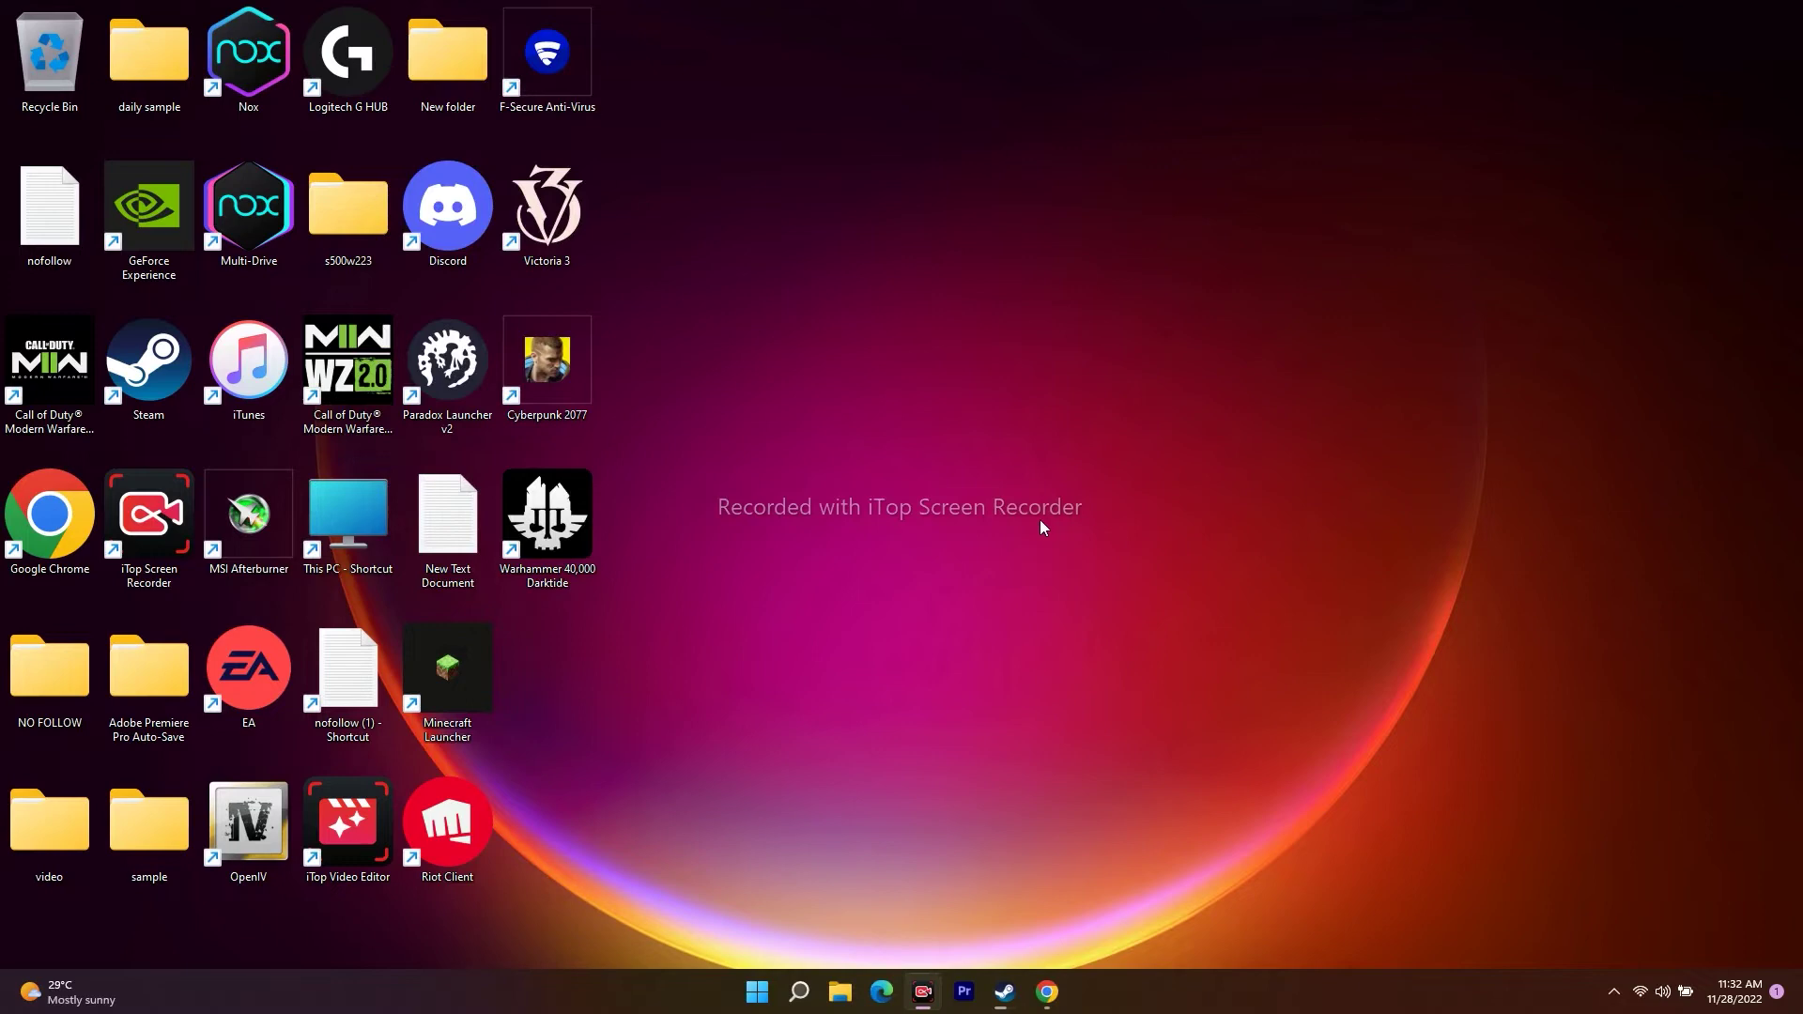
# - Switch to Steam and browse to Cyberpunk 2077's local files folder from the game's properties
pyautogui.click(1003, 991)
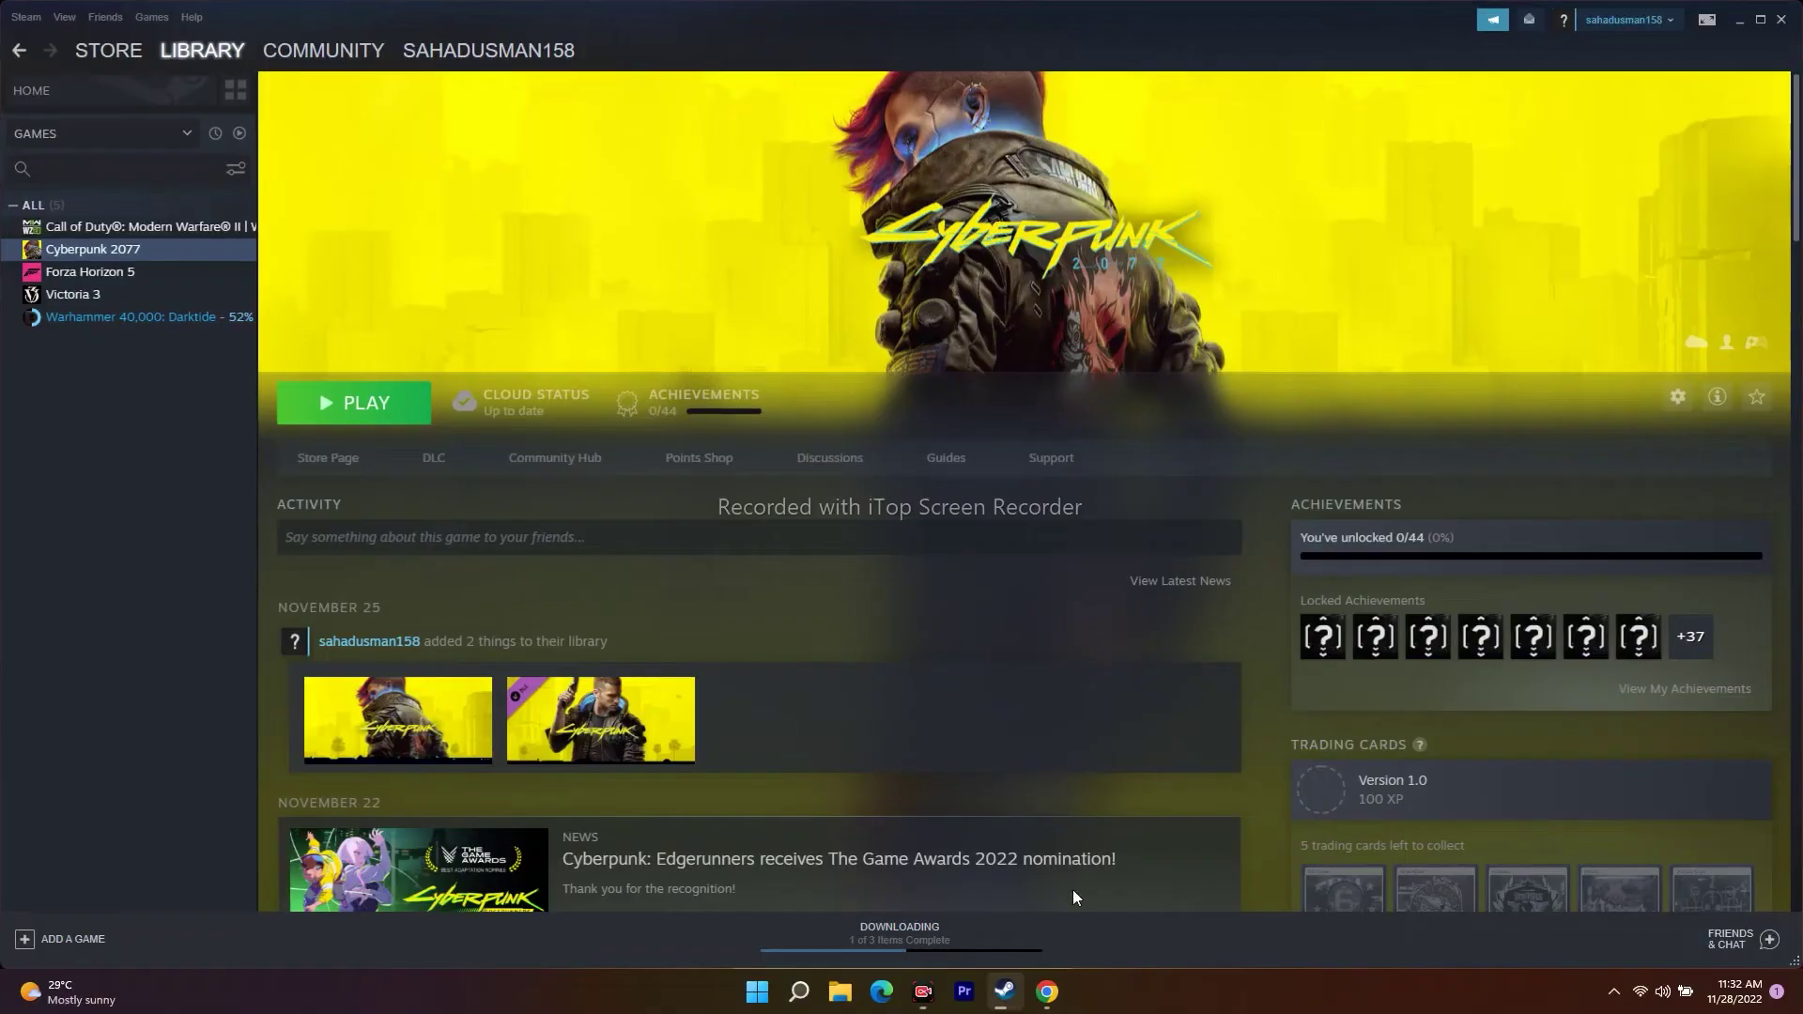
pyautogui.rightClick(101, 248)
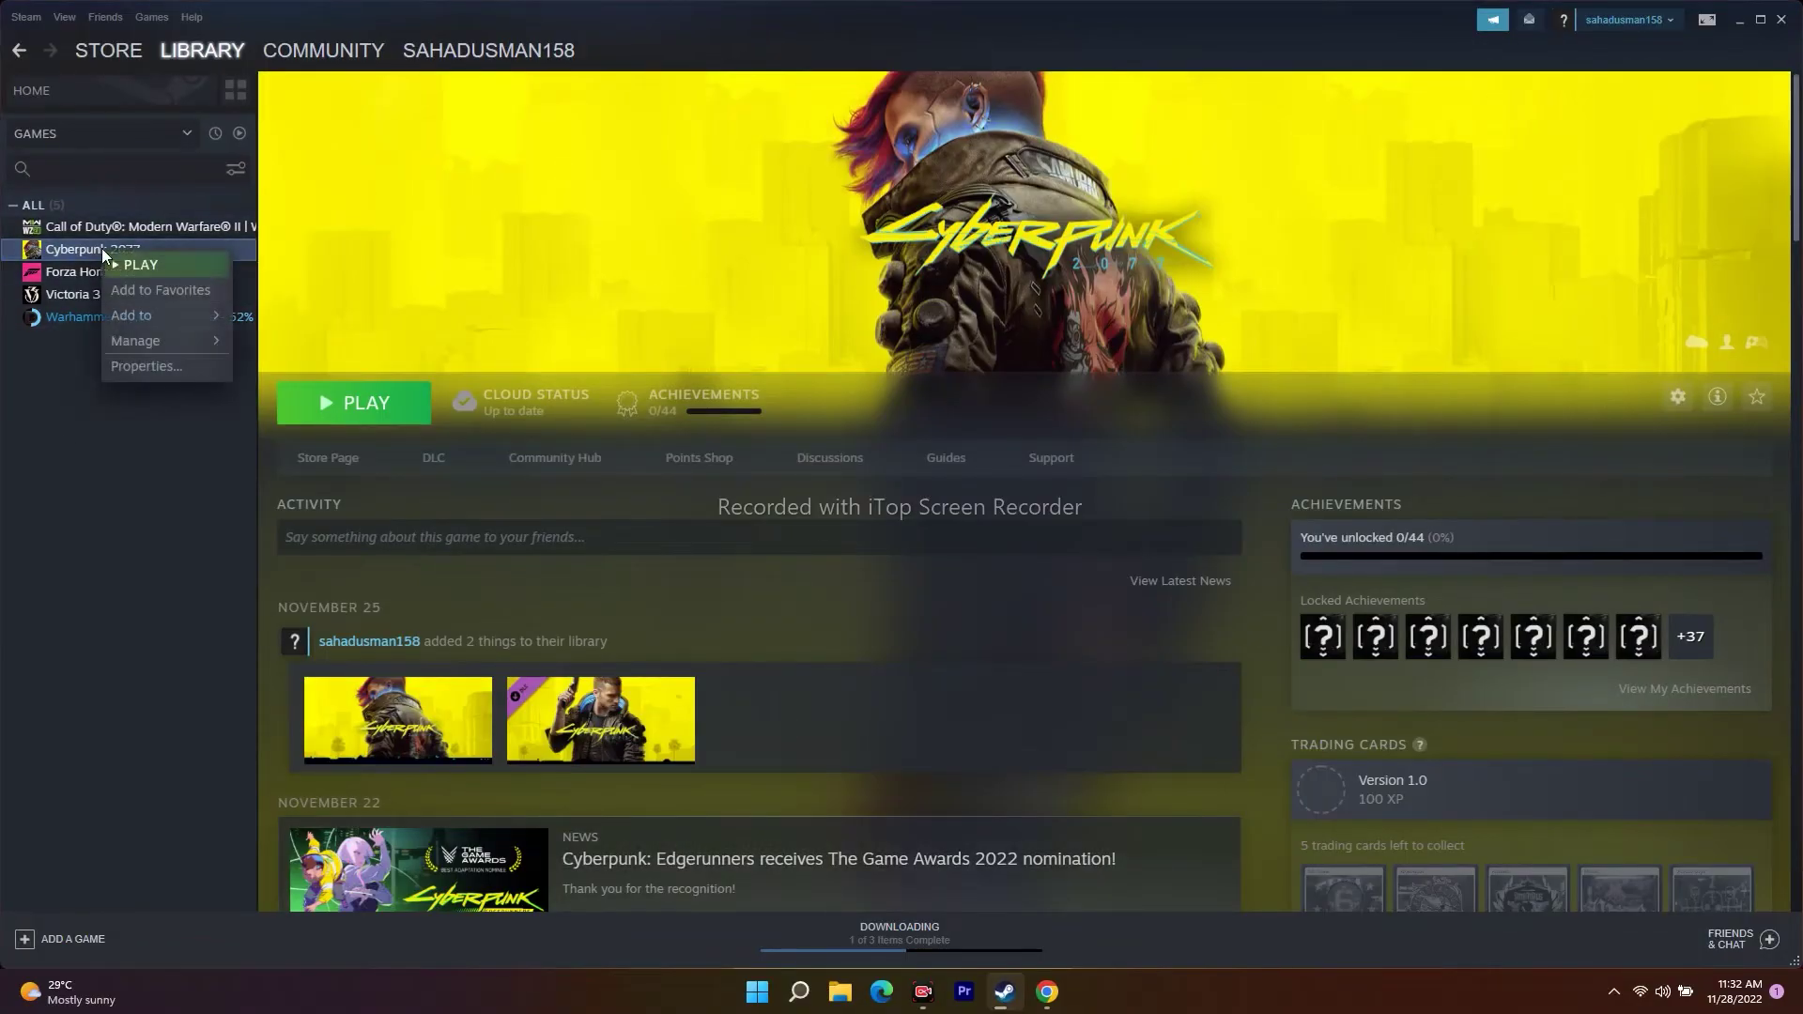
pyautogui.click(134, 366)
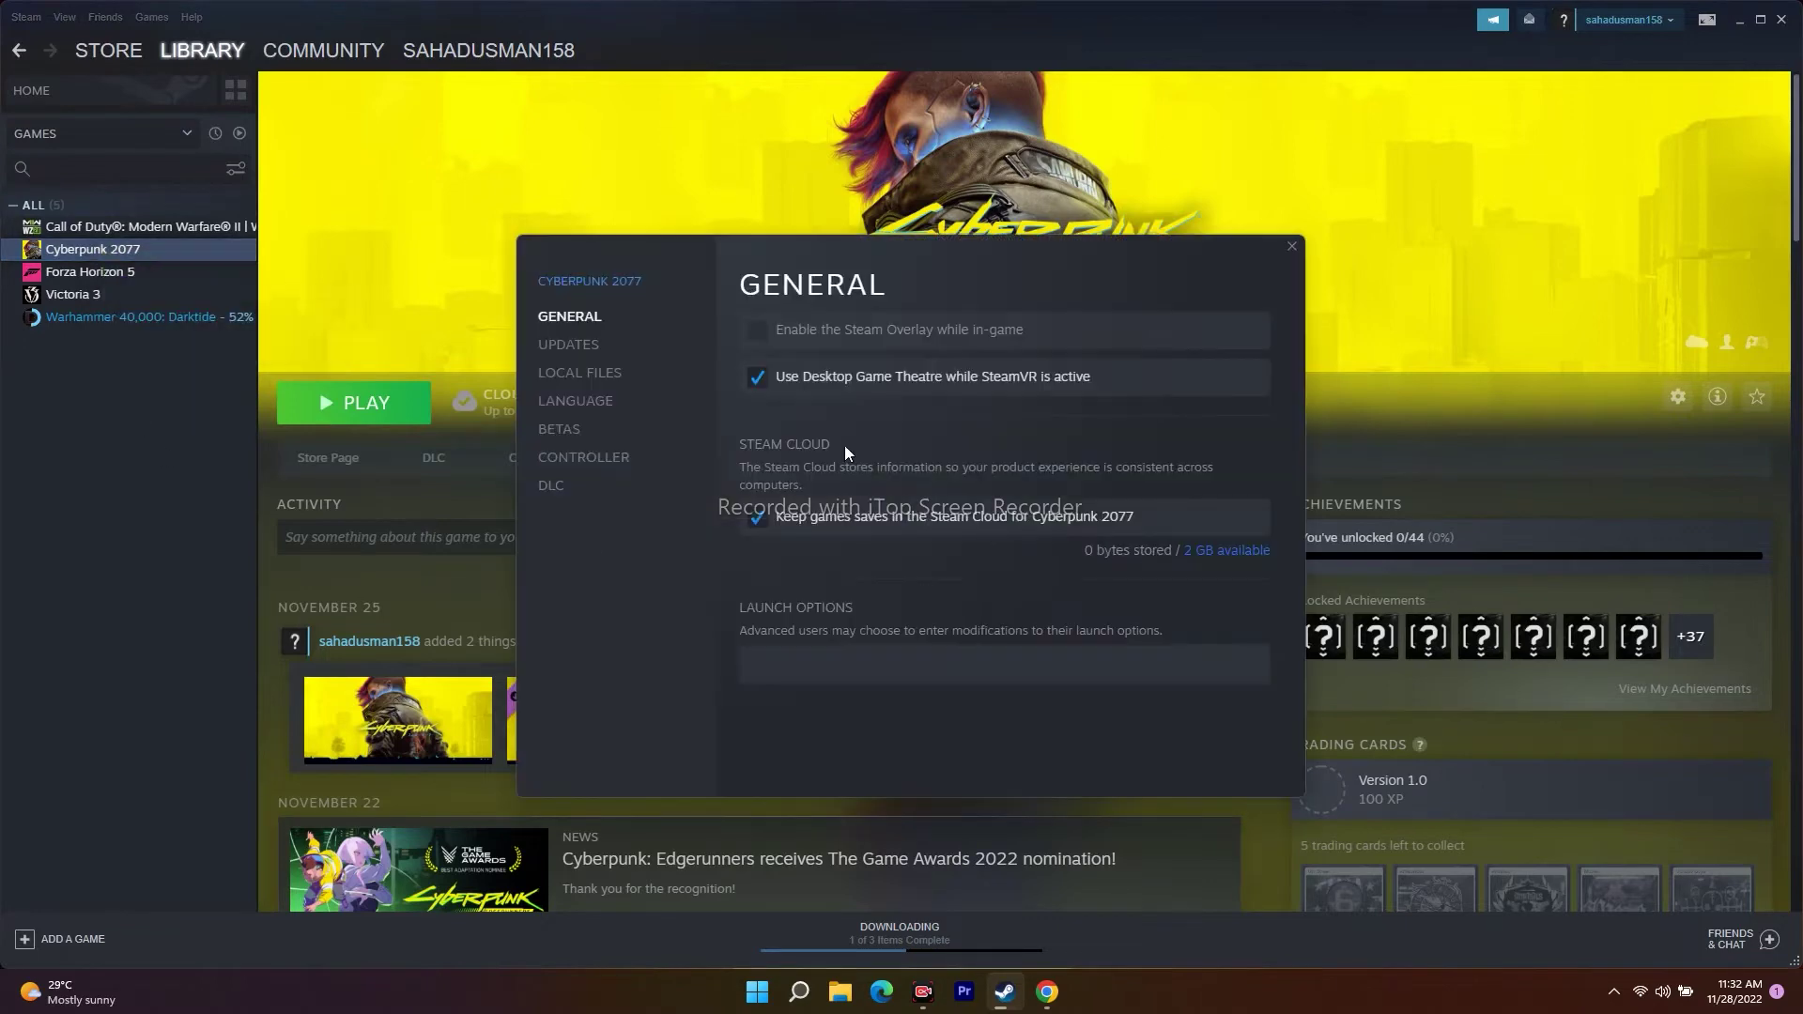
pyautogui.click(582, 372)
pyautogui.click(1178, 333)
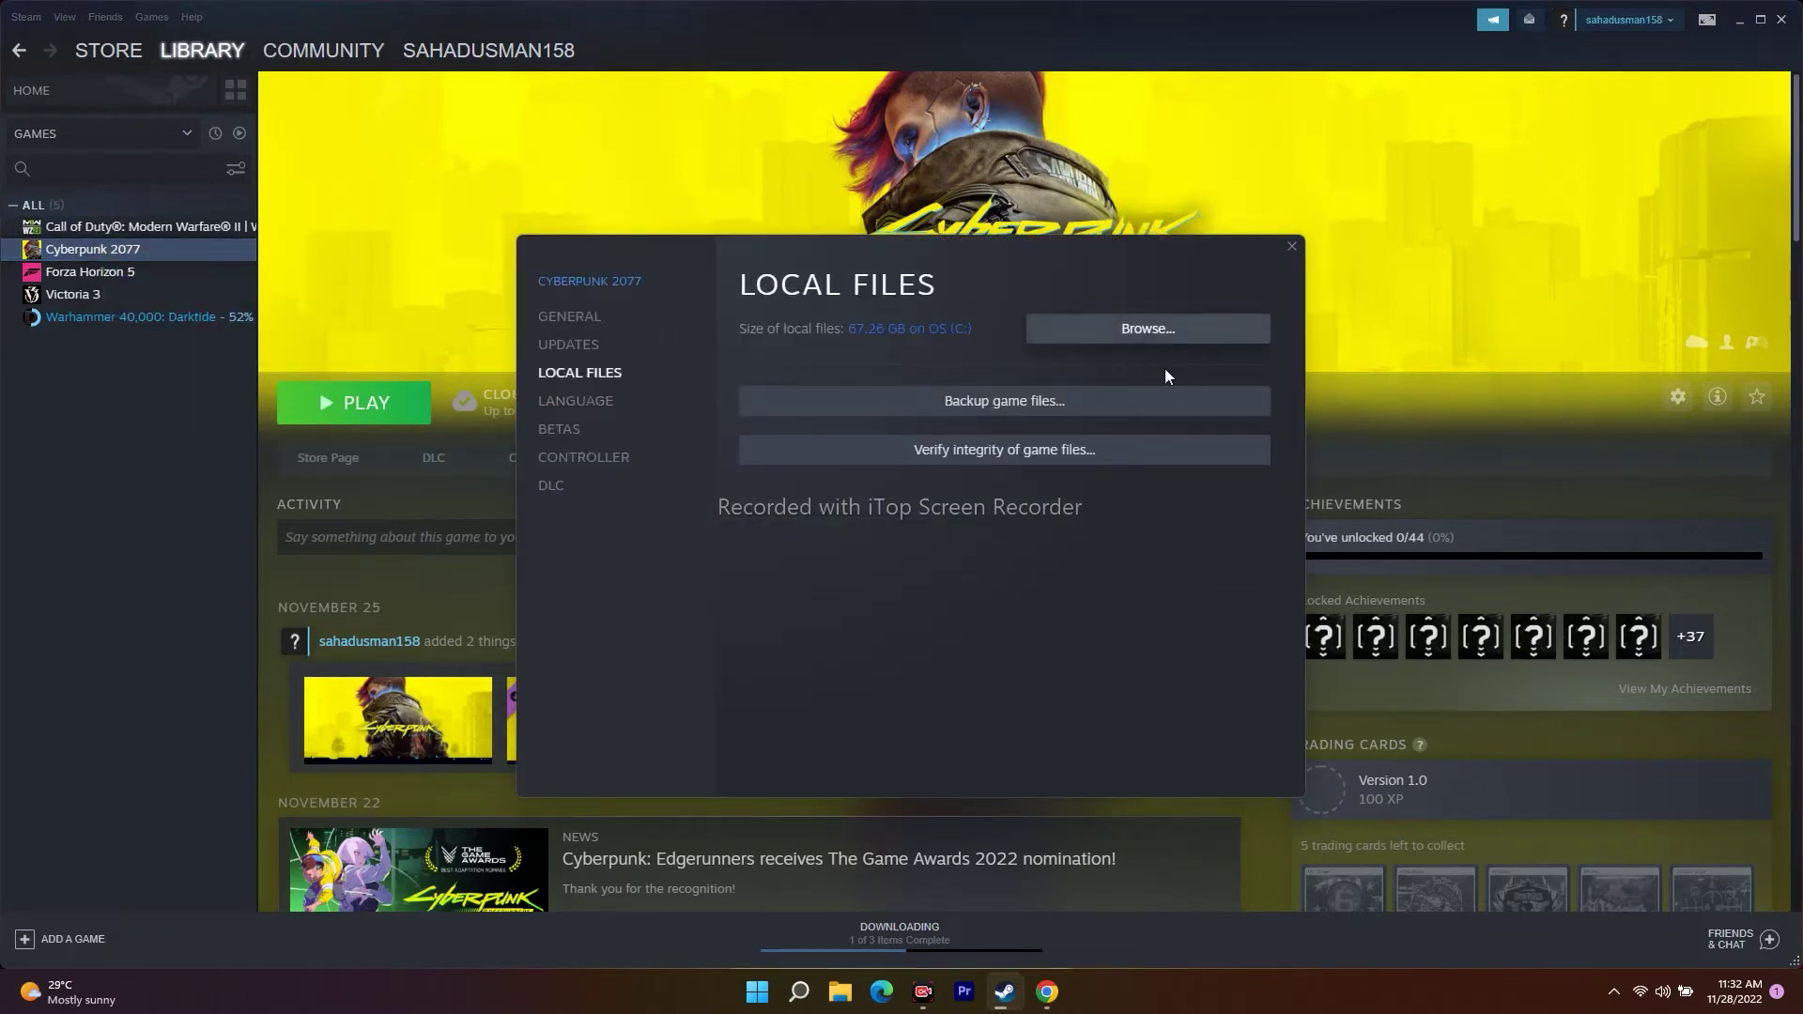
pyautogui.click(1511, 283)
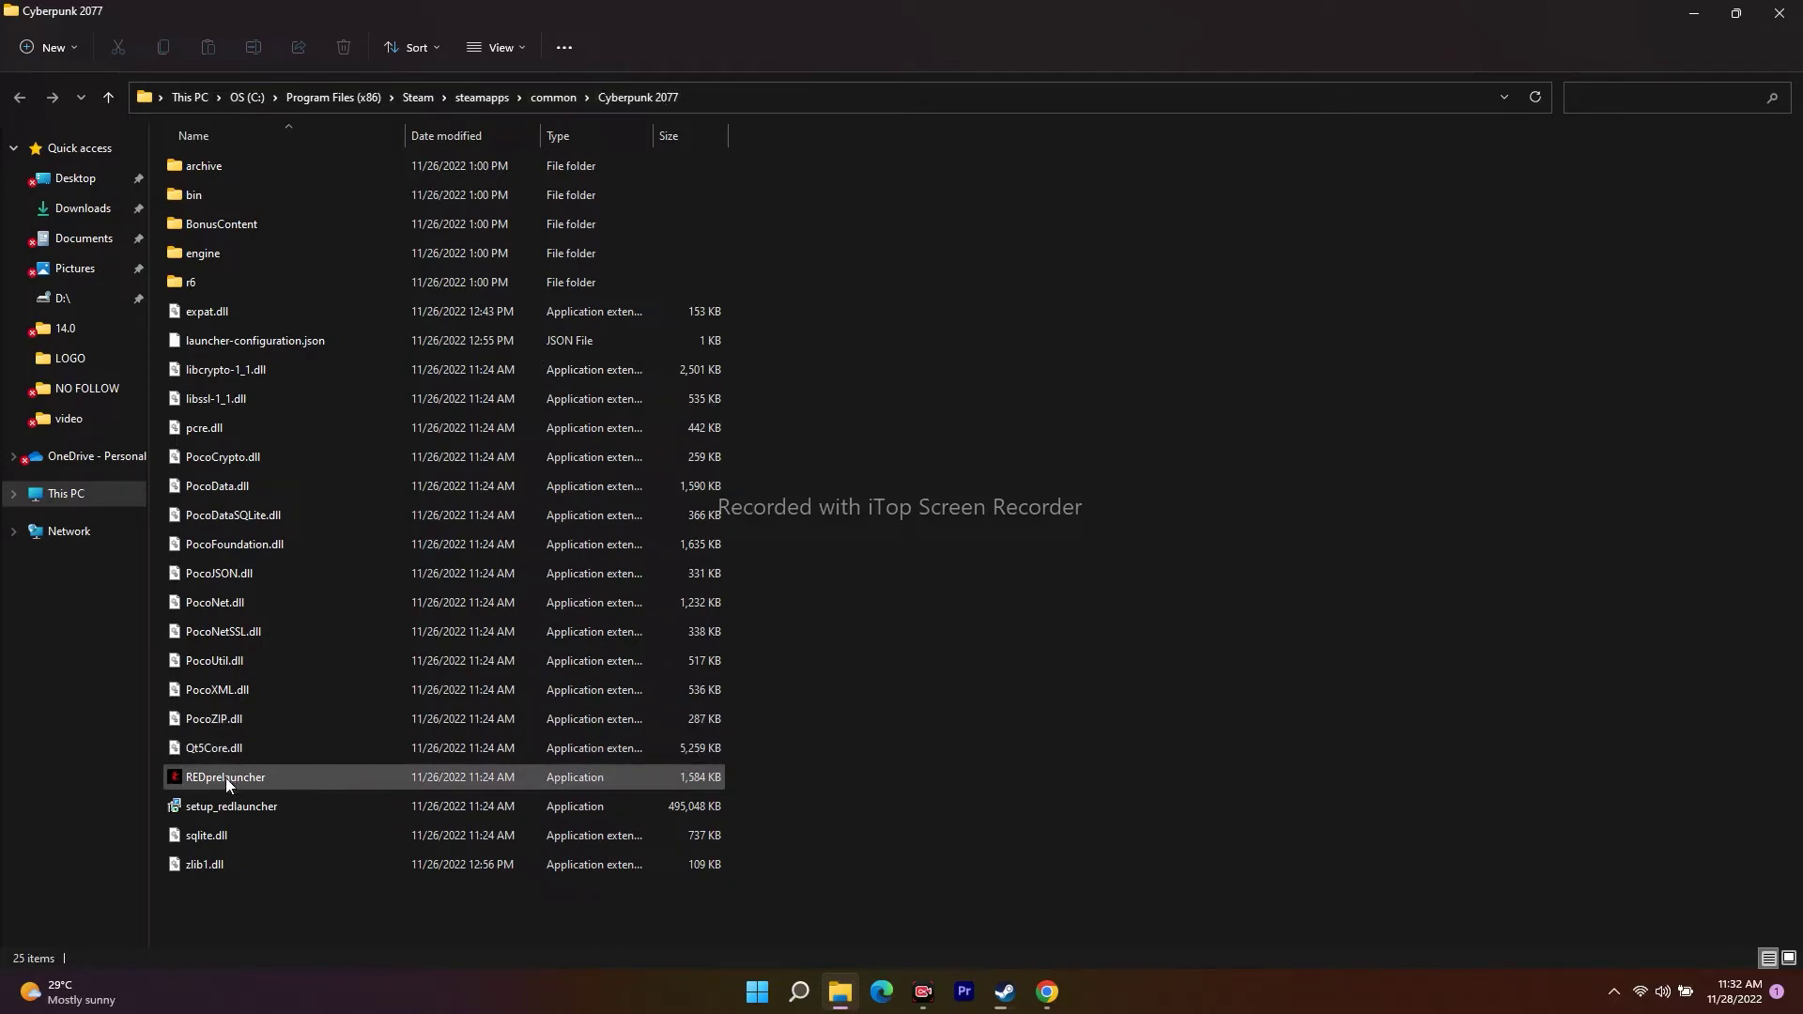
# - Set REDprelauncher to run as an administrator in its compatibility properties, and close the game folder and Steam's game properties
pyautogui.click(277, 779)
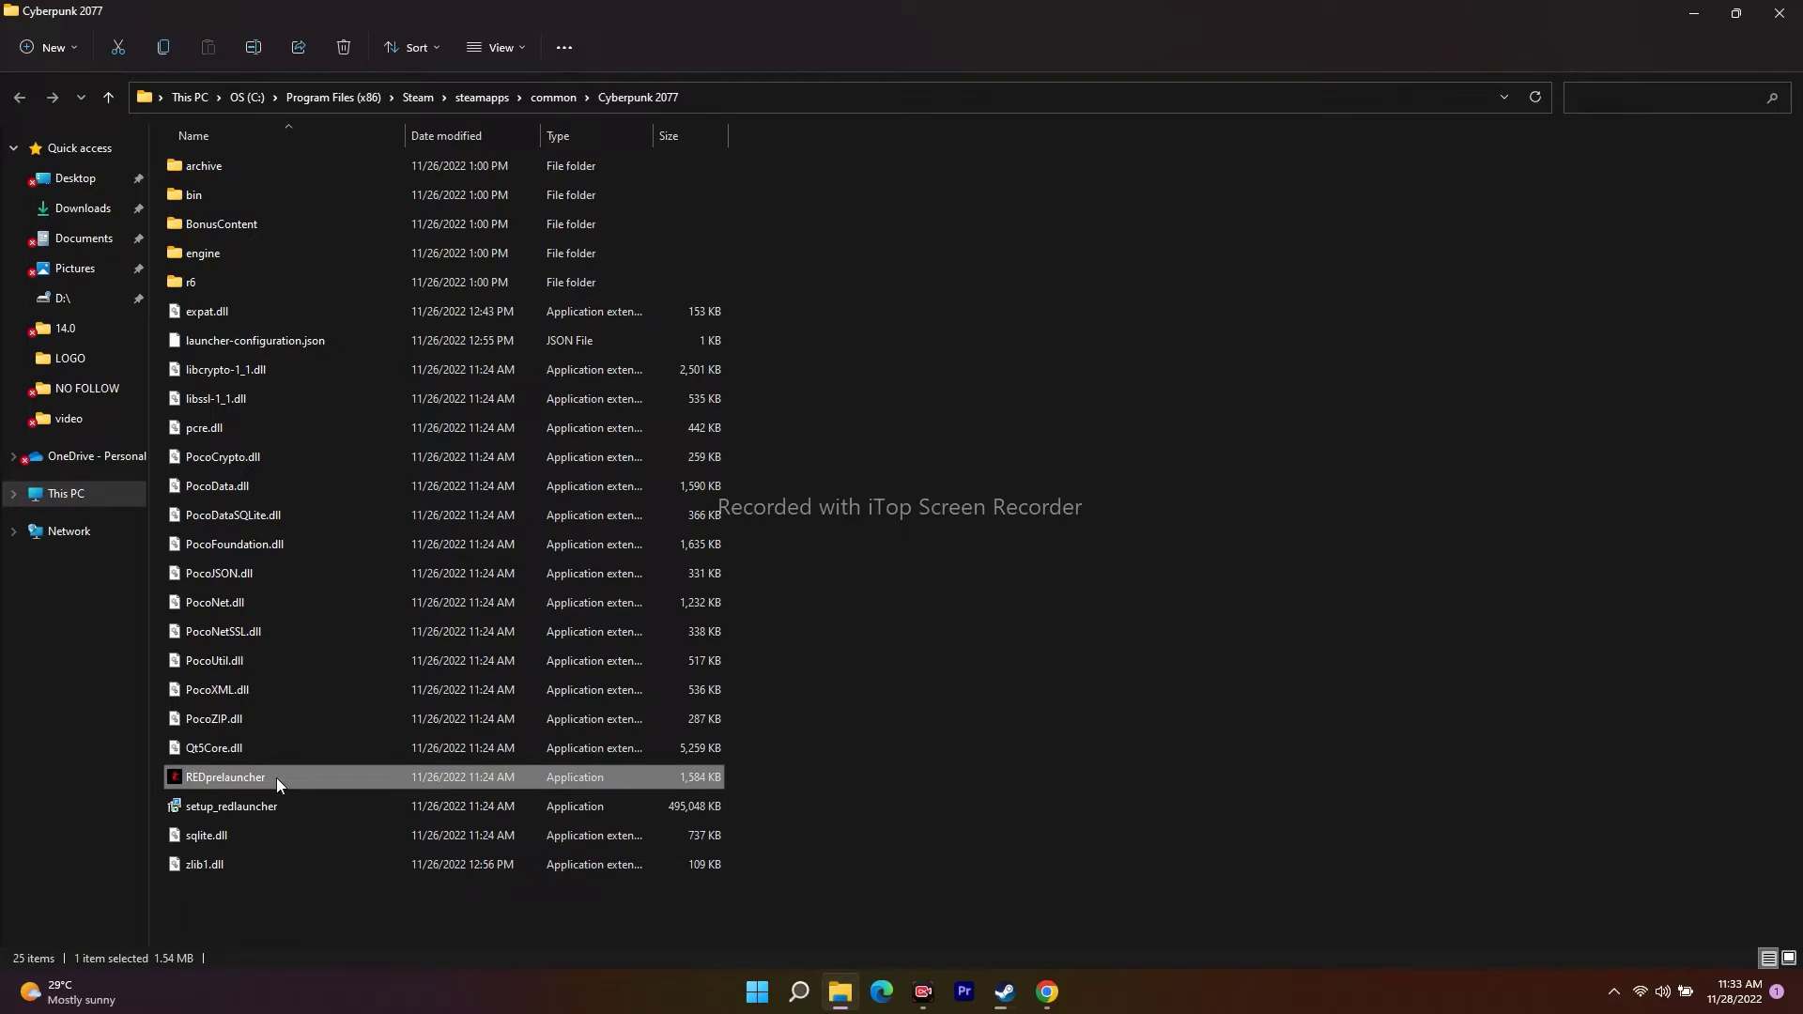
pyautogui.rightClick(276, 777)
pyautogui.click(408, 762)
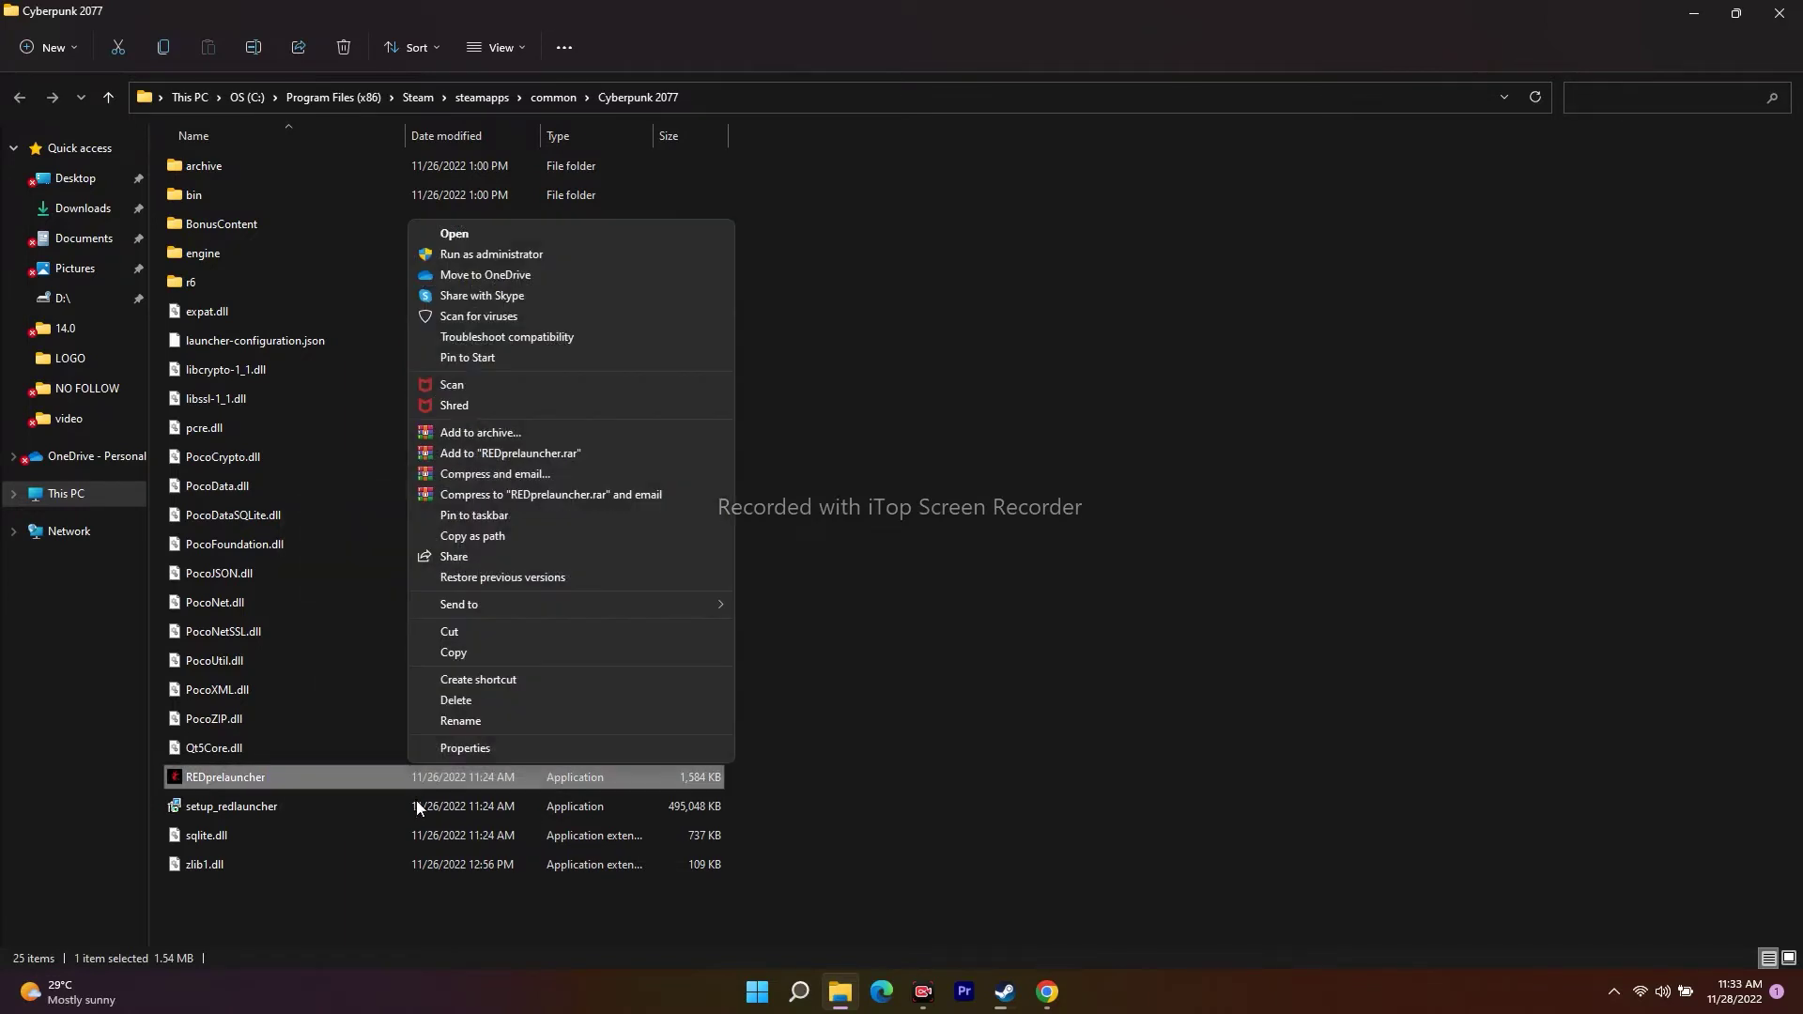
pyautogui.click(509, 754)
pyautogui.moveTo(505, 448); pyautogui.dragTo(1007, 168)
pyautogui.click(955, 211)
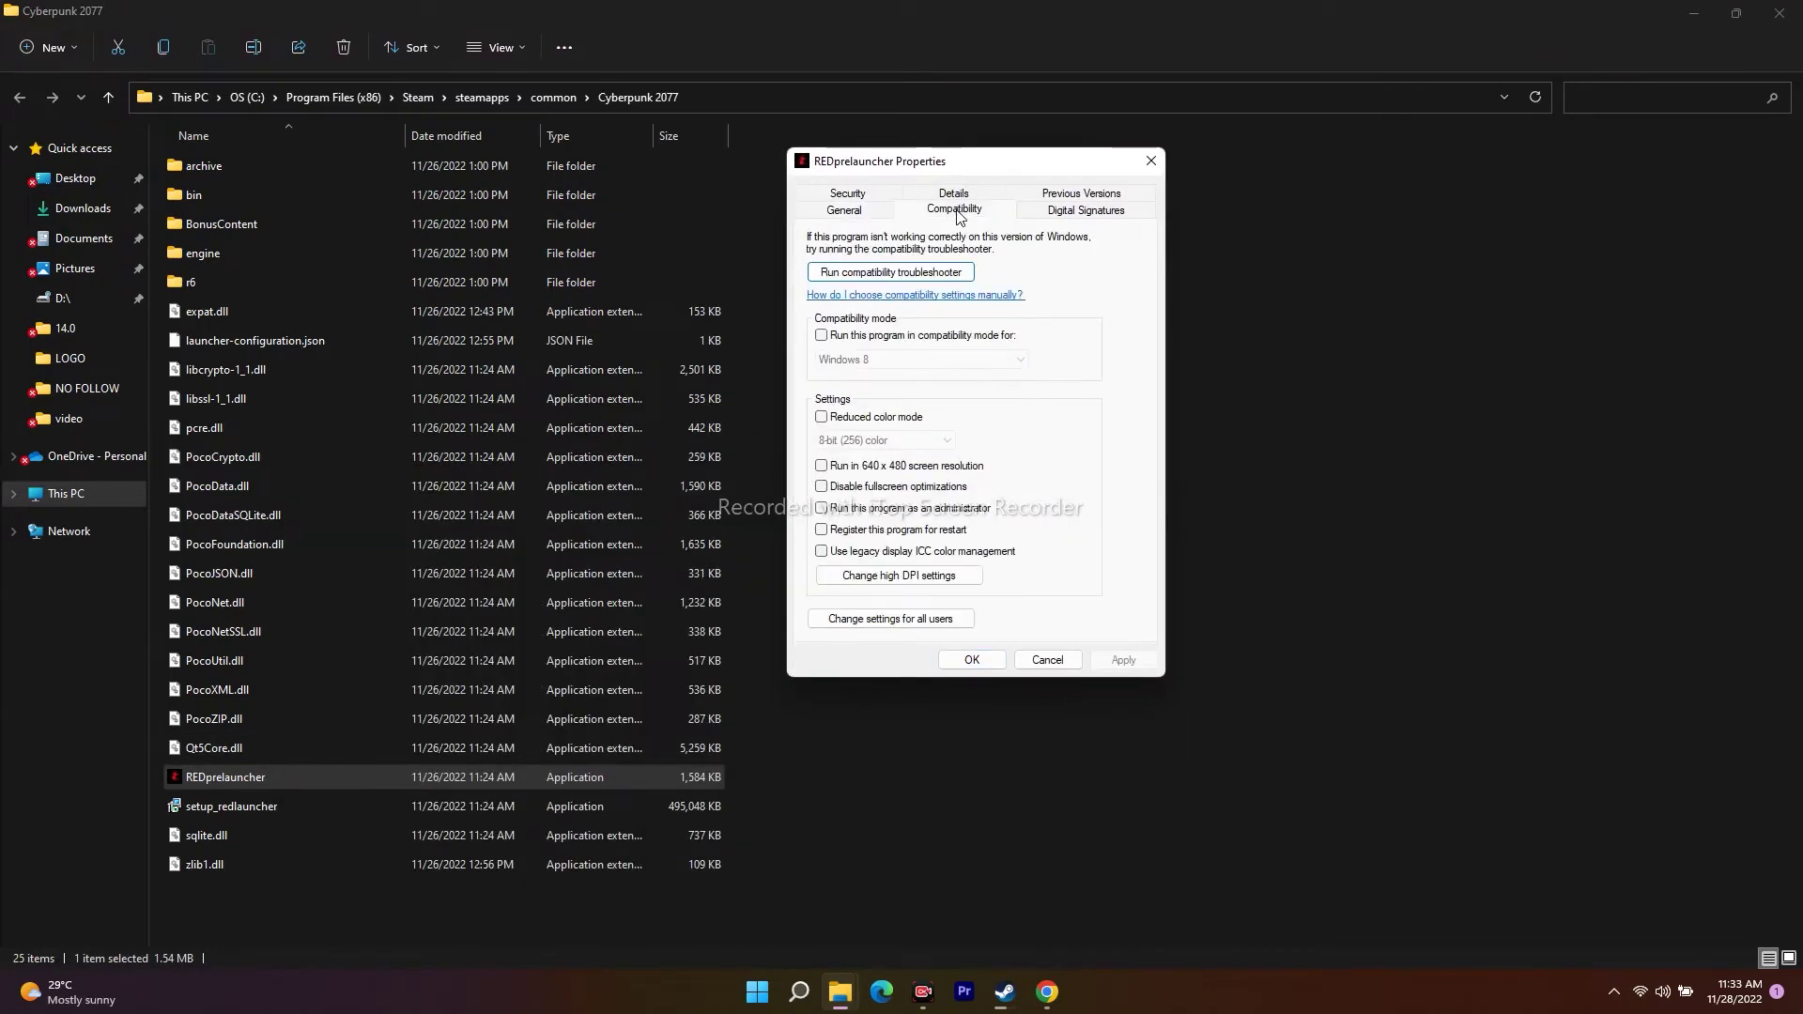
pyautogui.click(822, 509)
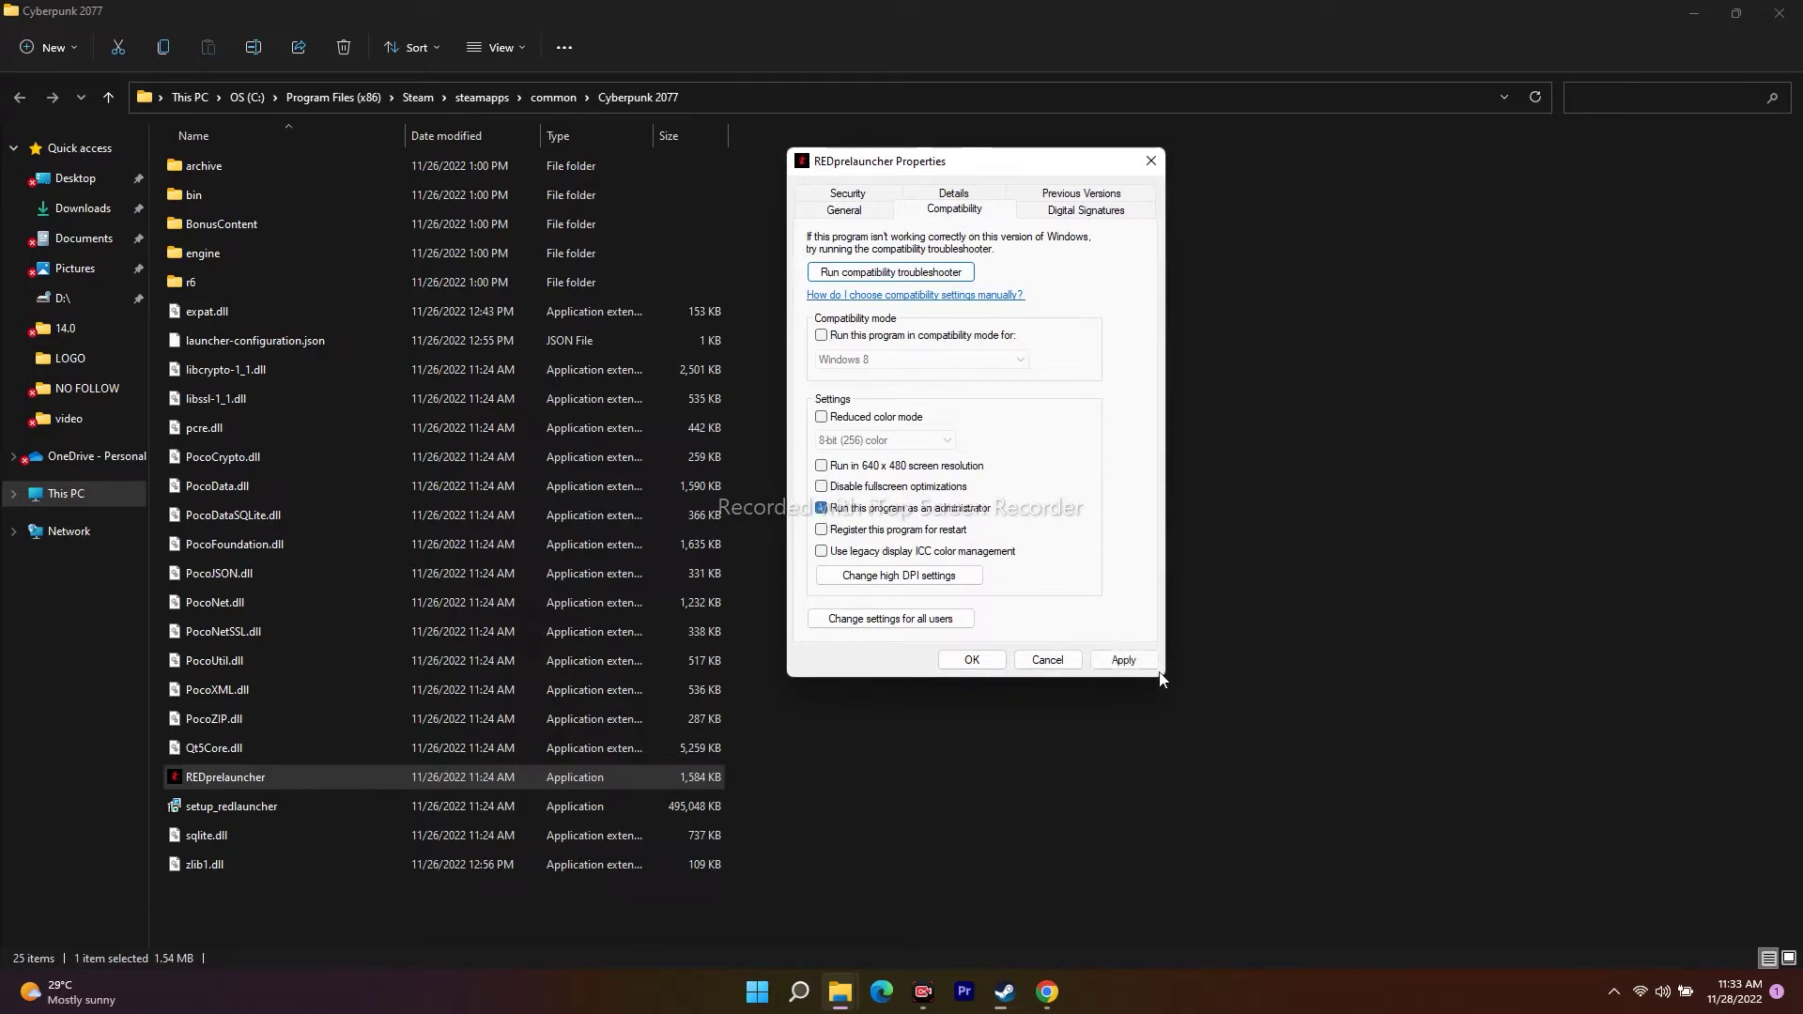
pyautogui.click(974, 660)
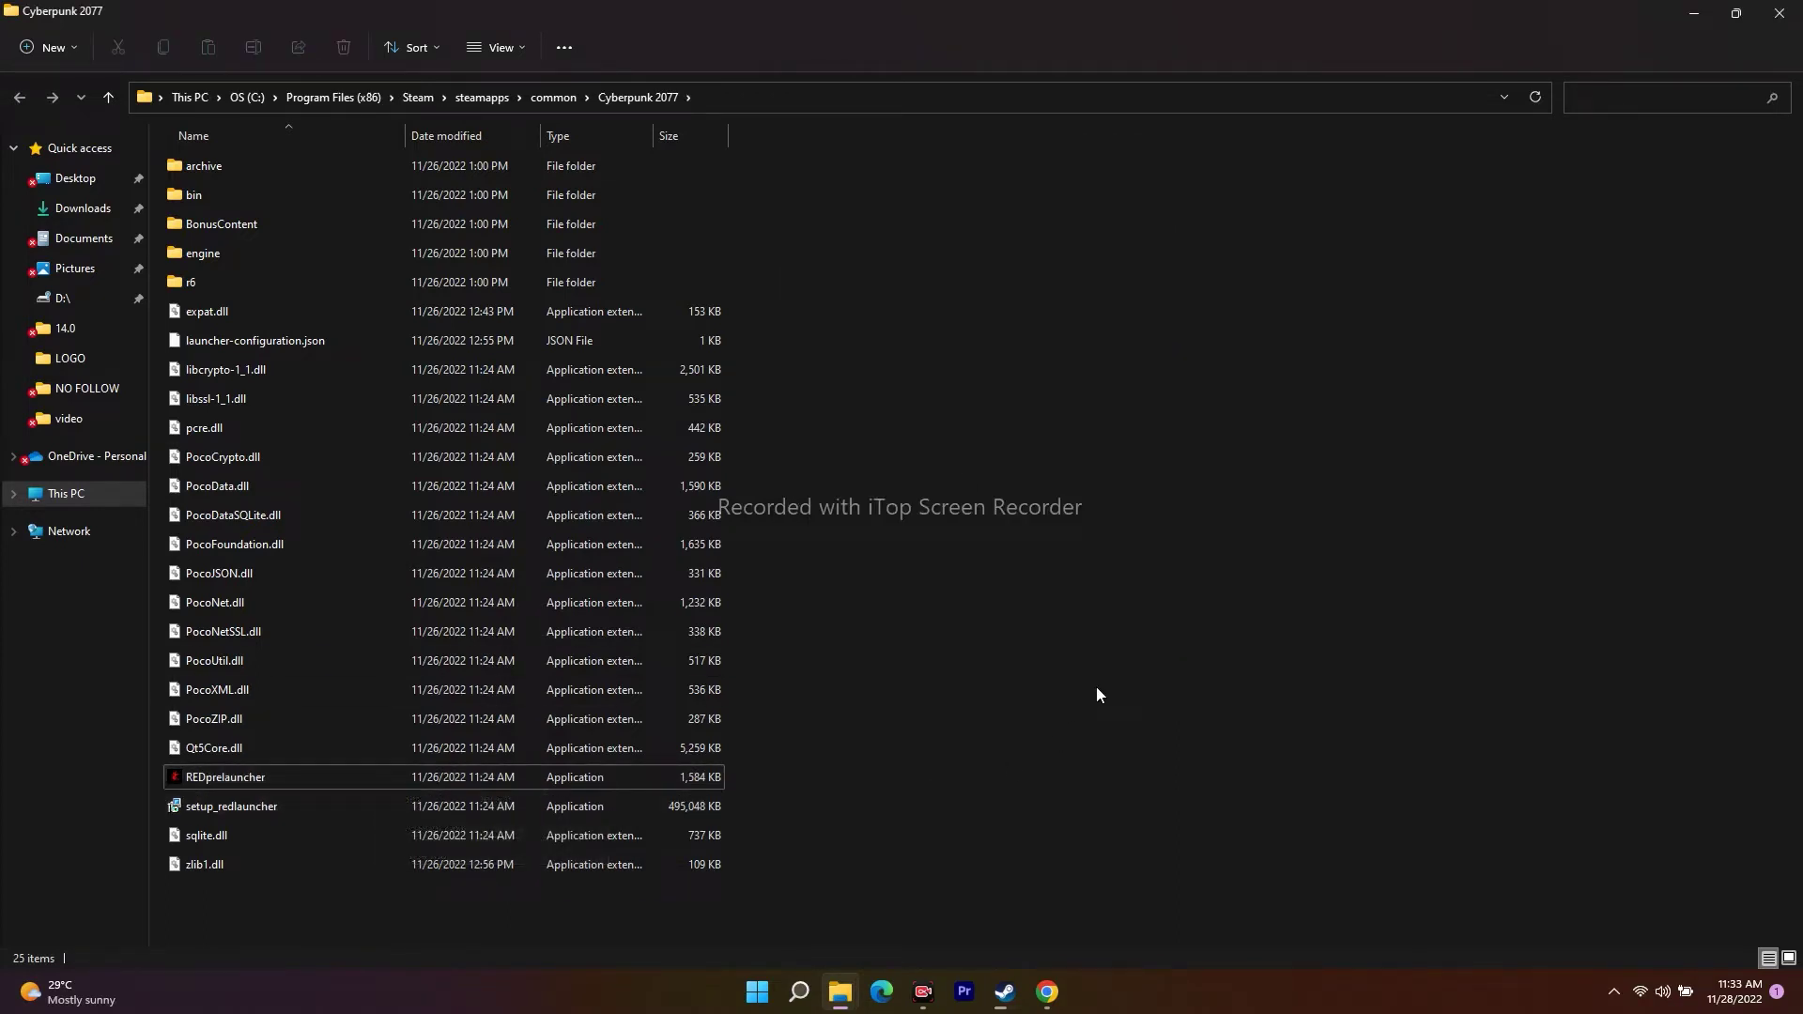
pyautogui.click(1779, 14)
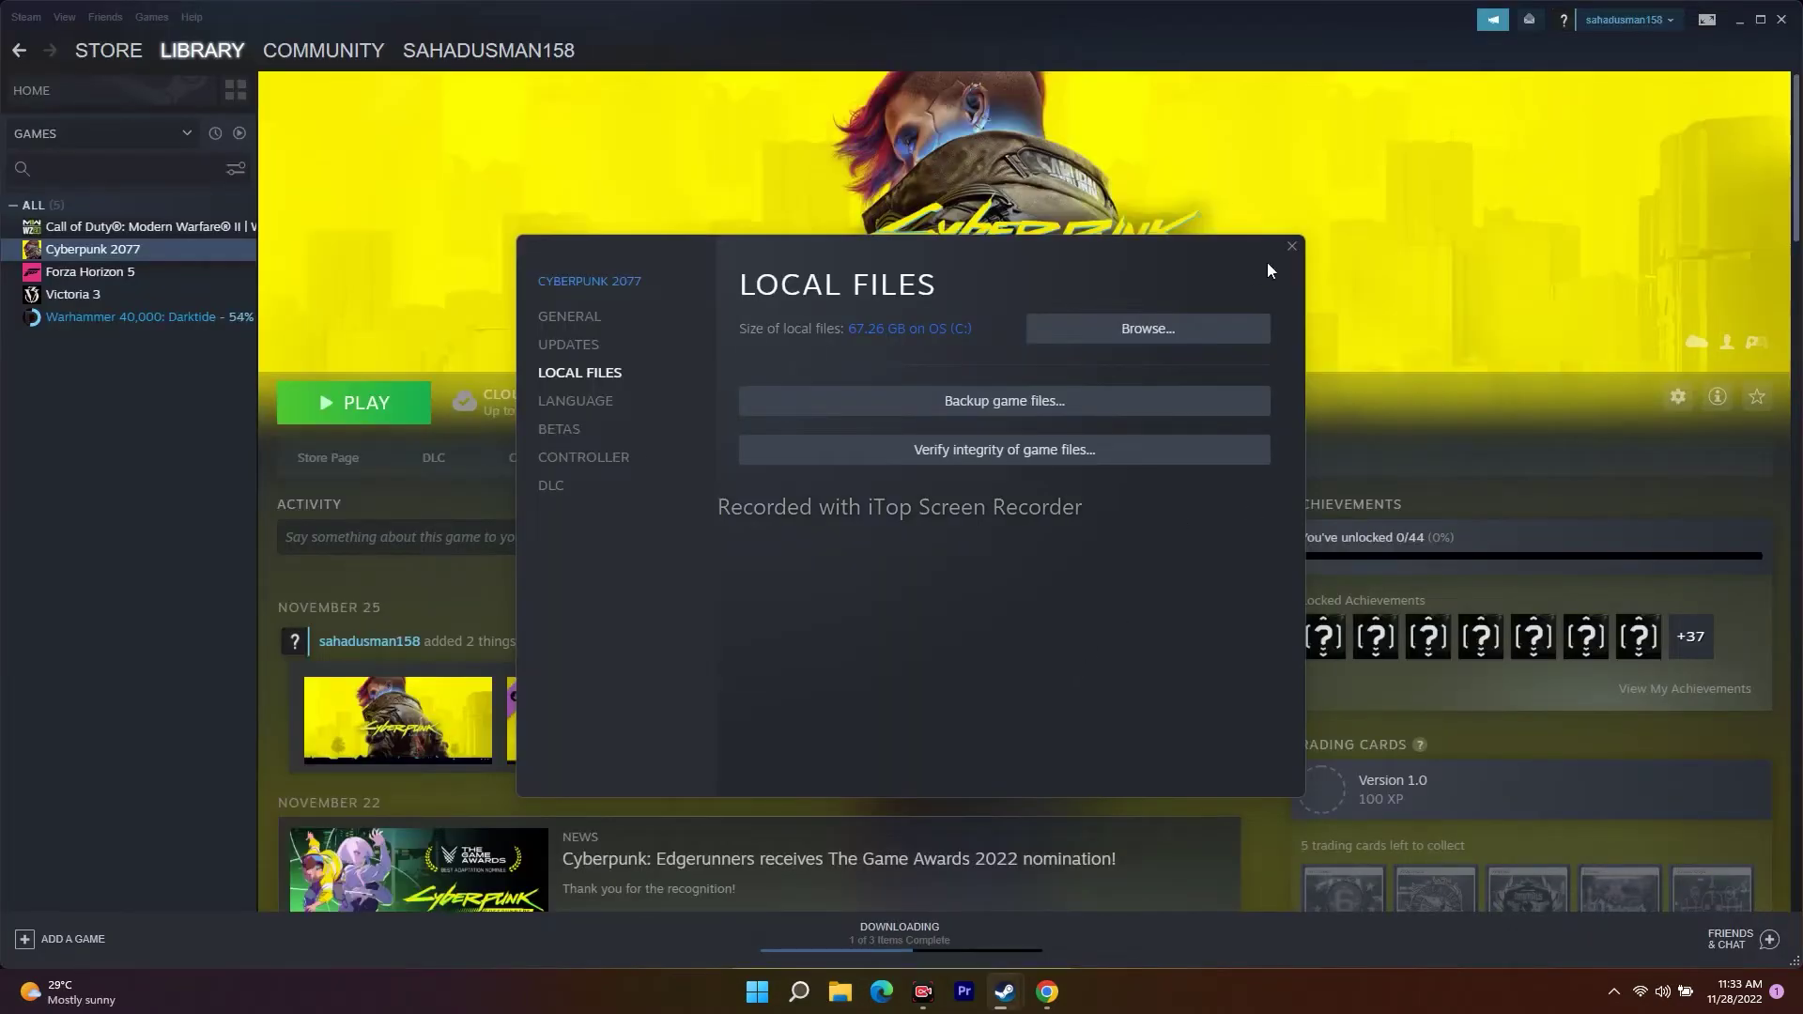
pyautogui.click(1290, 245)
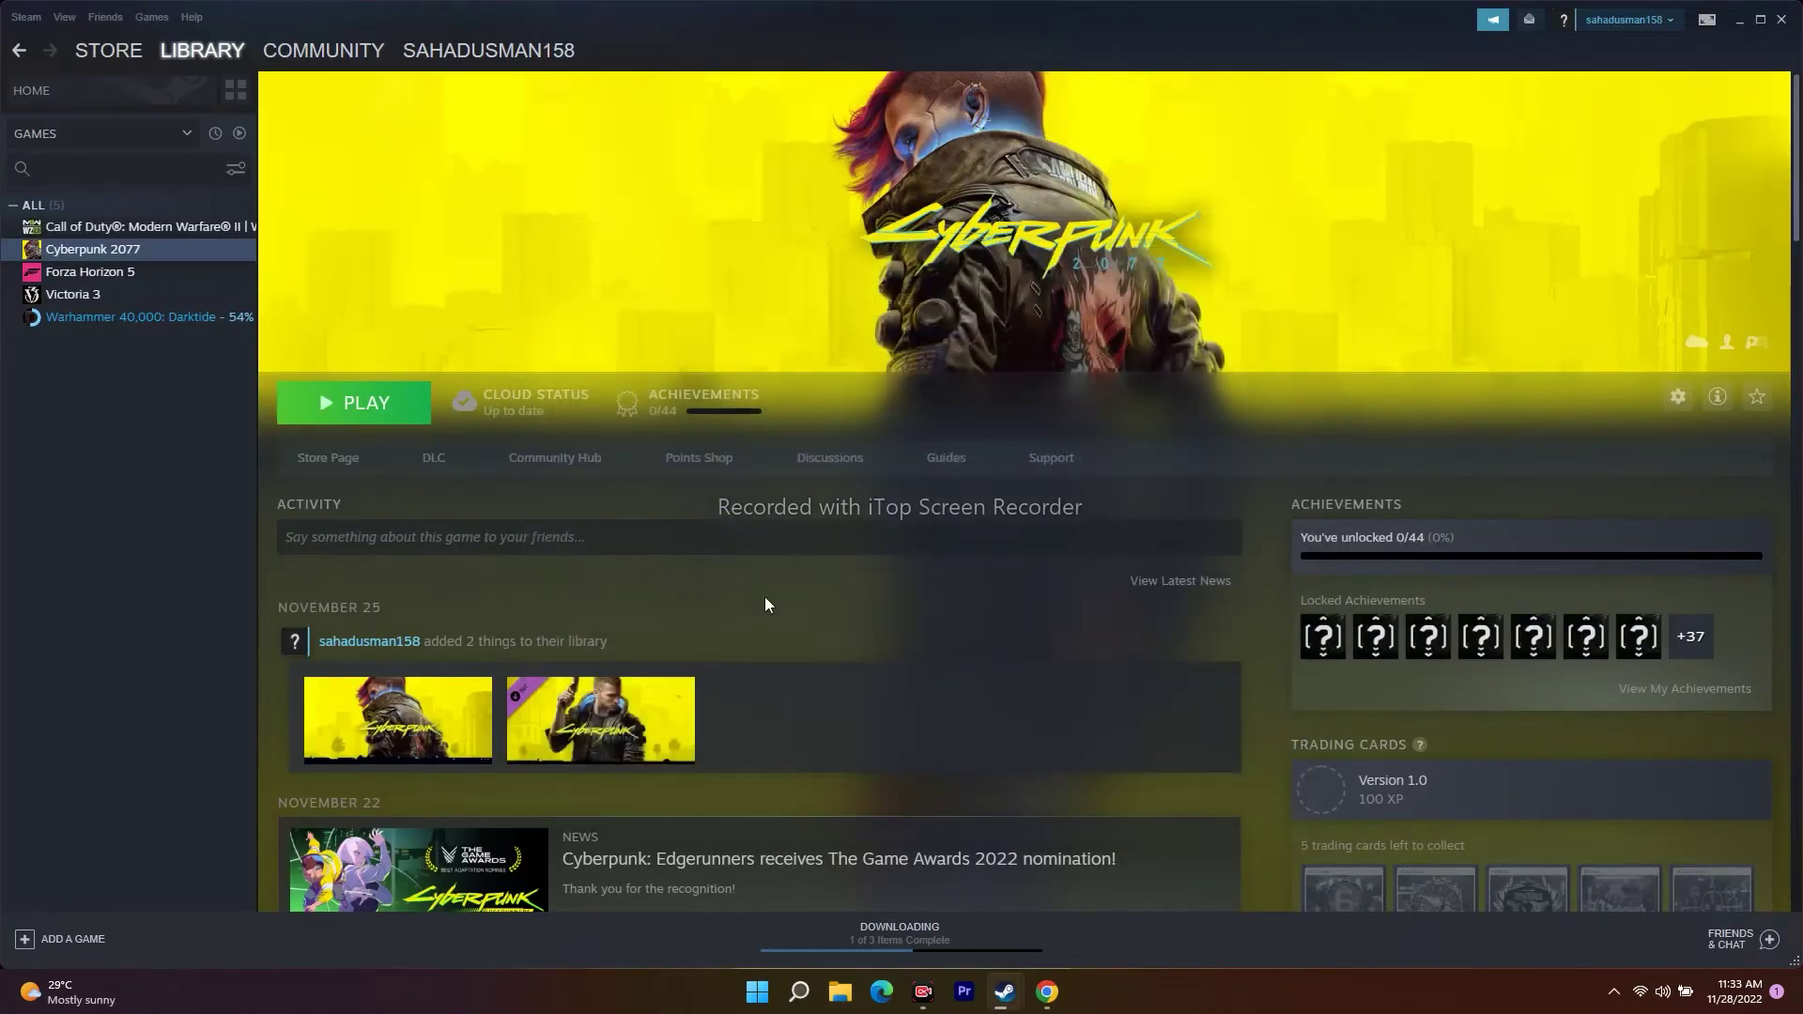
# - Start verifying the integrity of Cyberpunk 2077's game files from its local files properties in Steam
pyautogui.rightClick(137, 252)
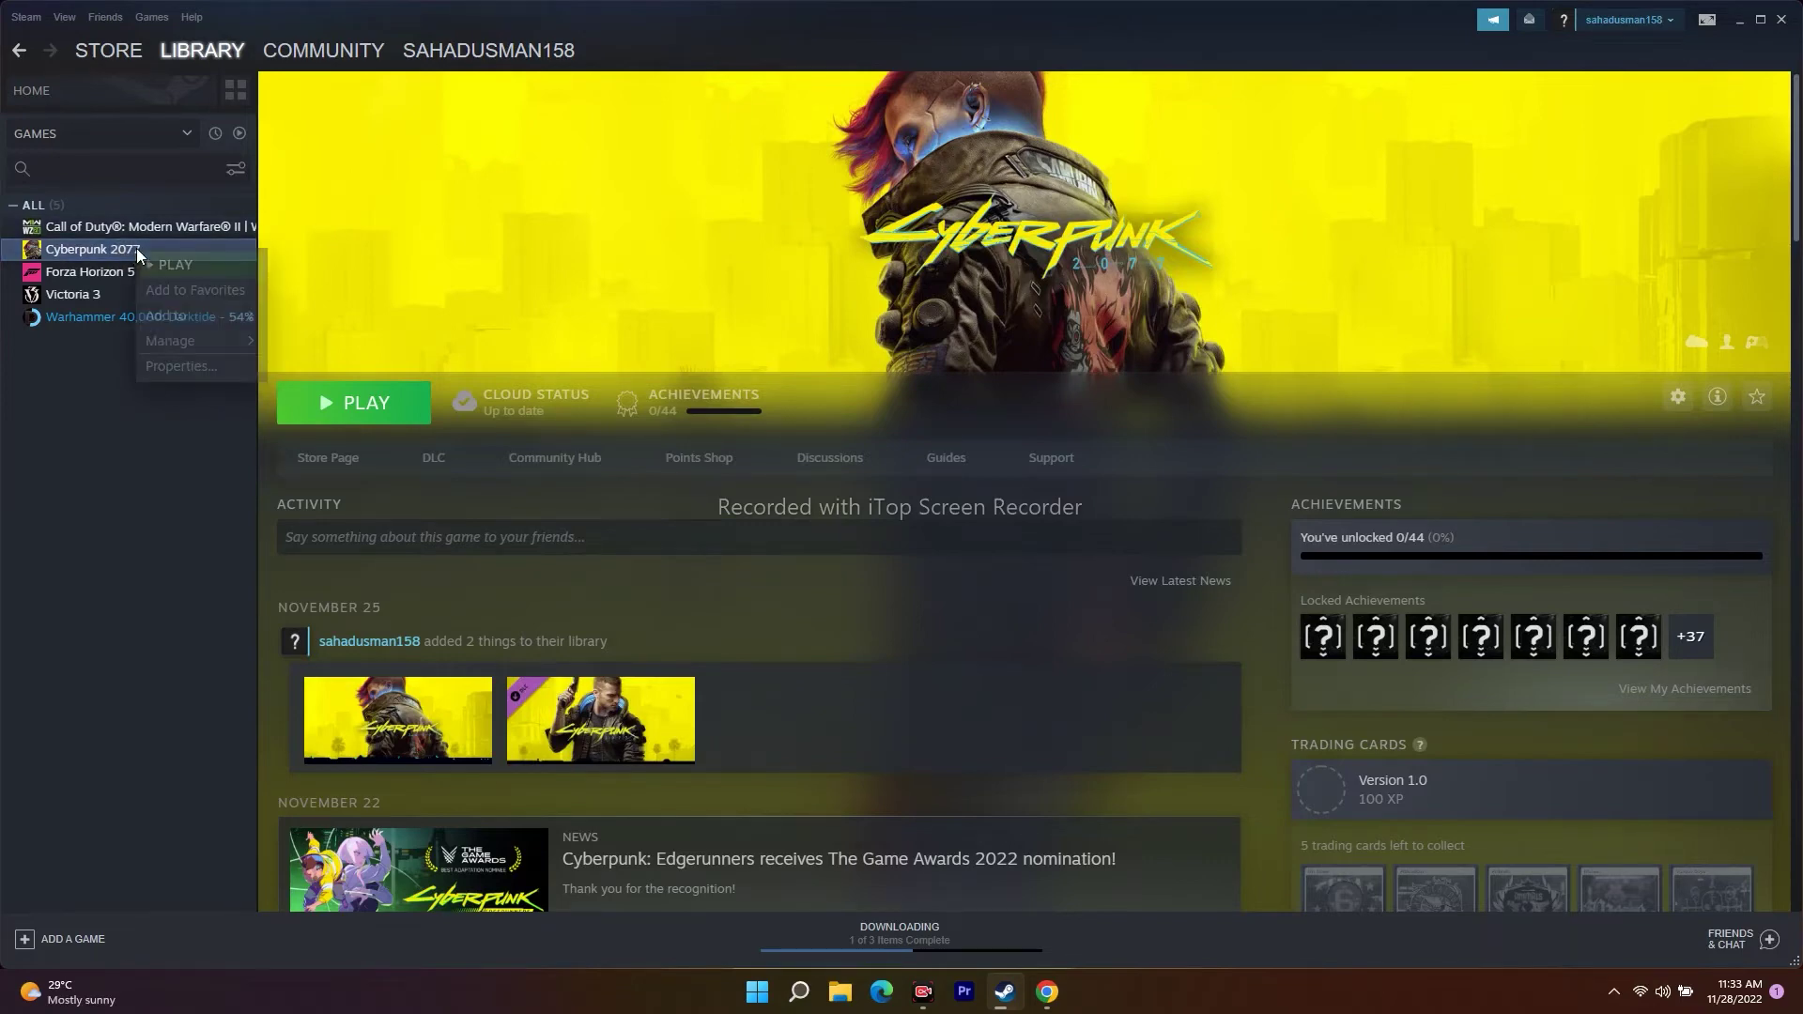
pyautogui.click(160, 366)
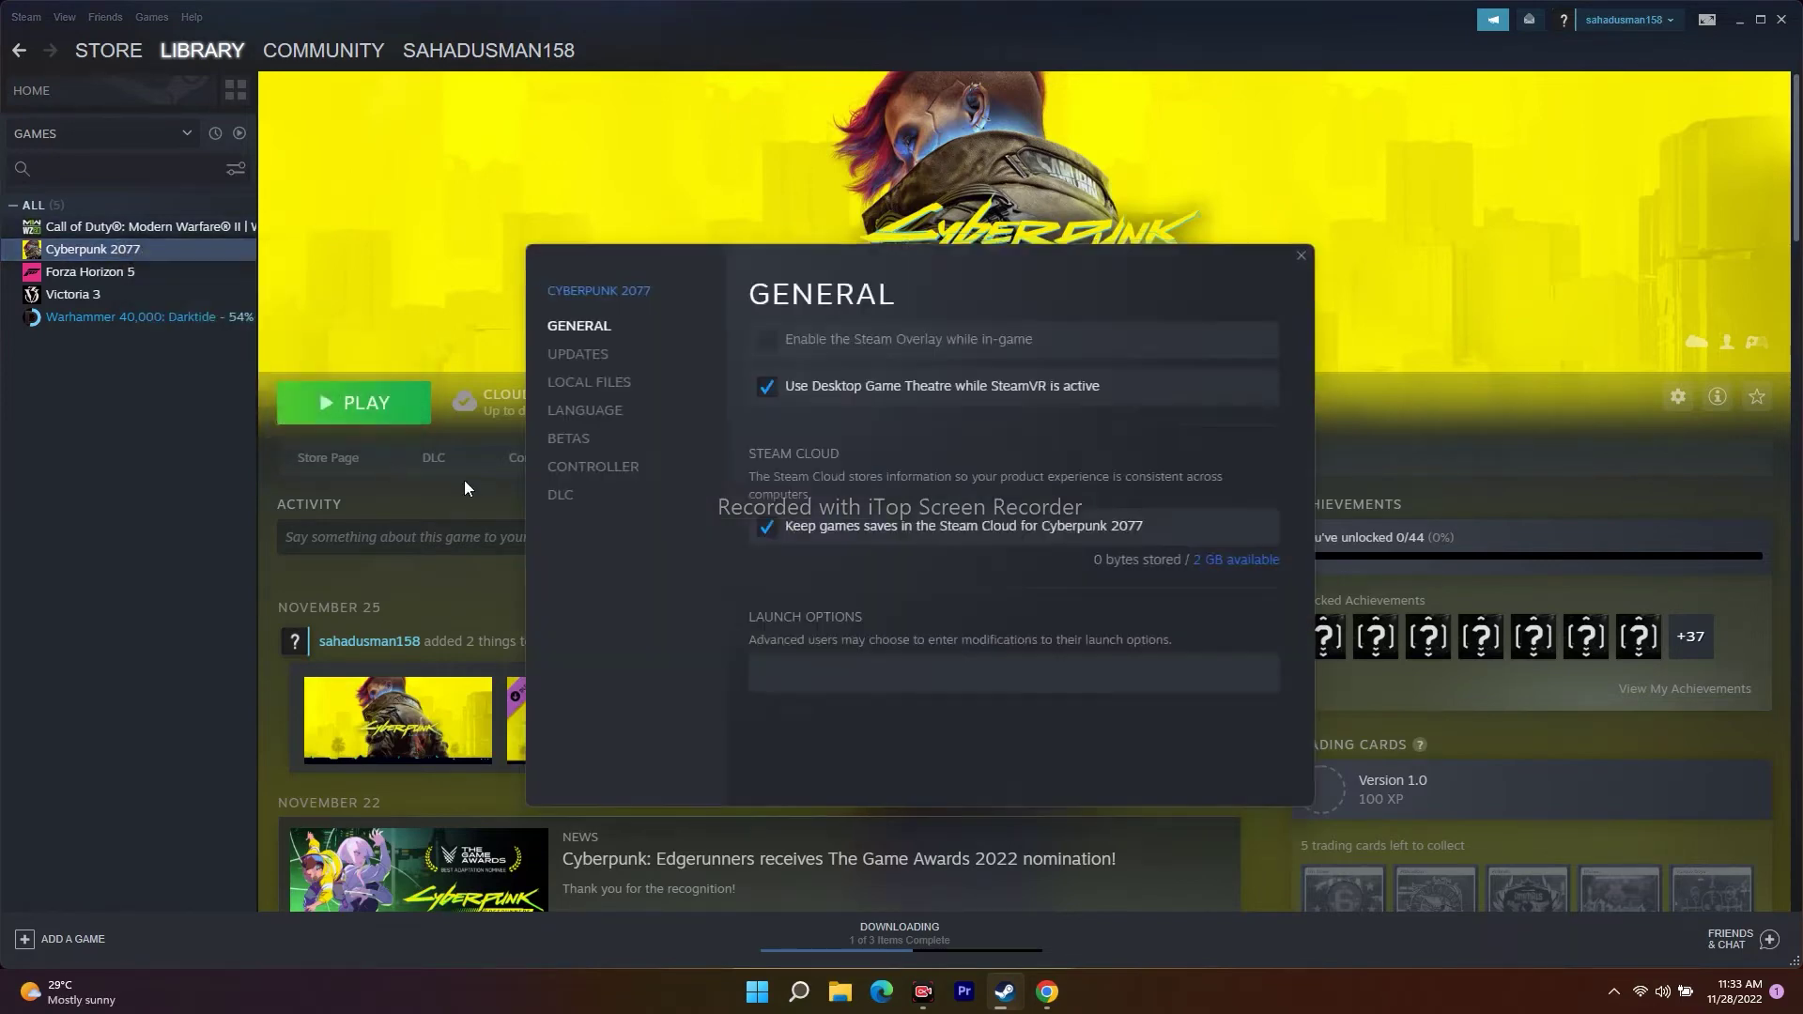
pyautogui.click(605, 383)
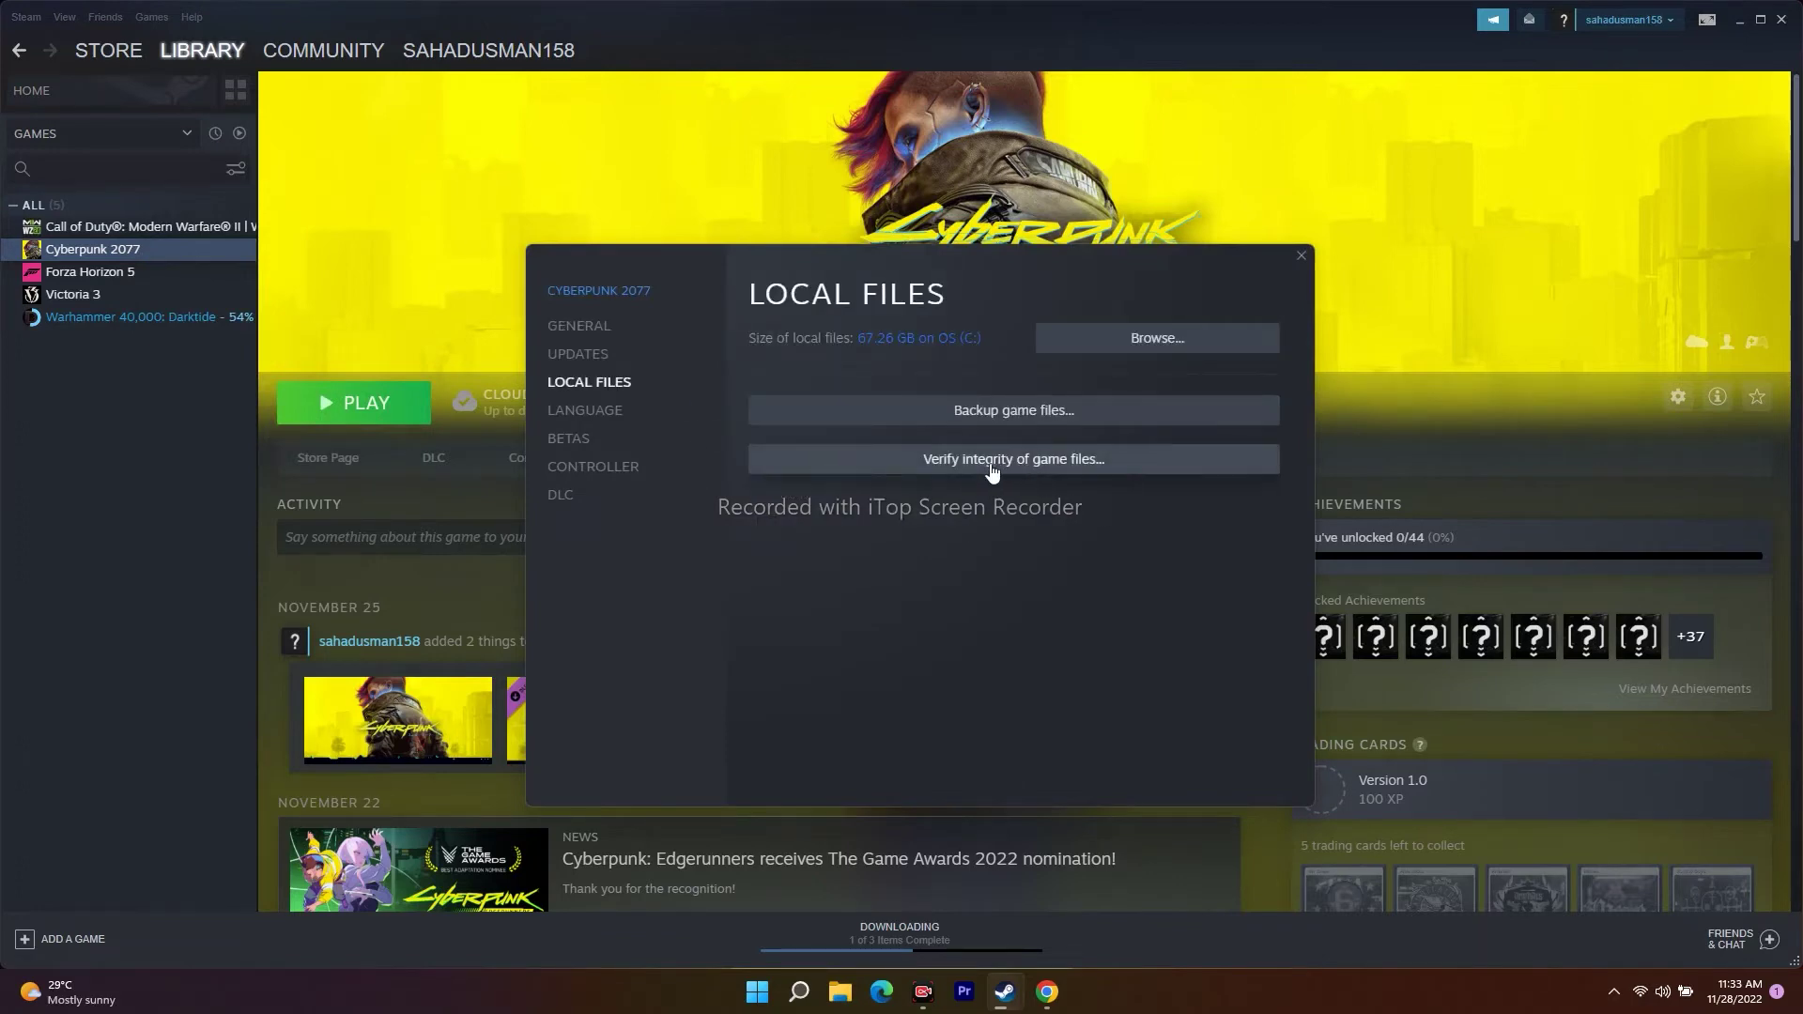
pyautogui.click(1067, 468)
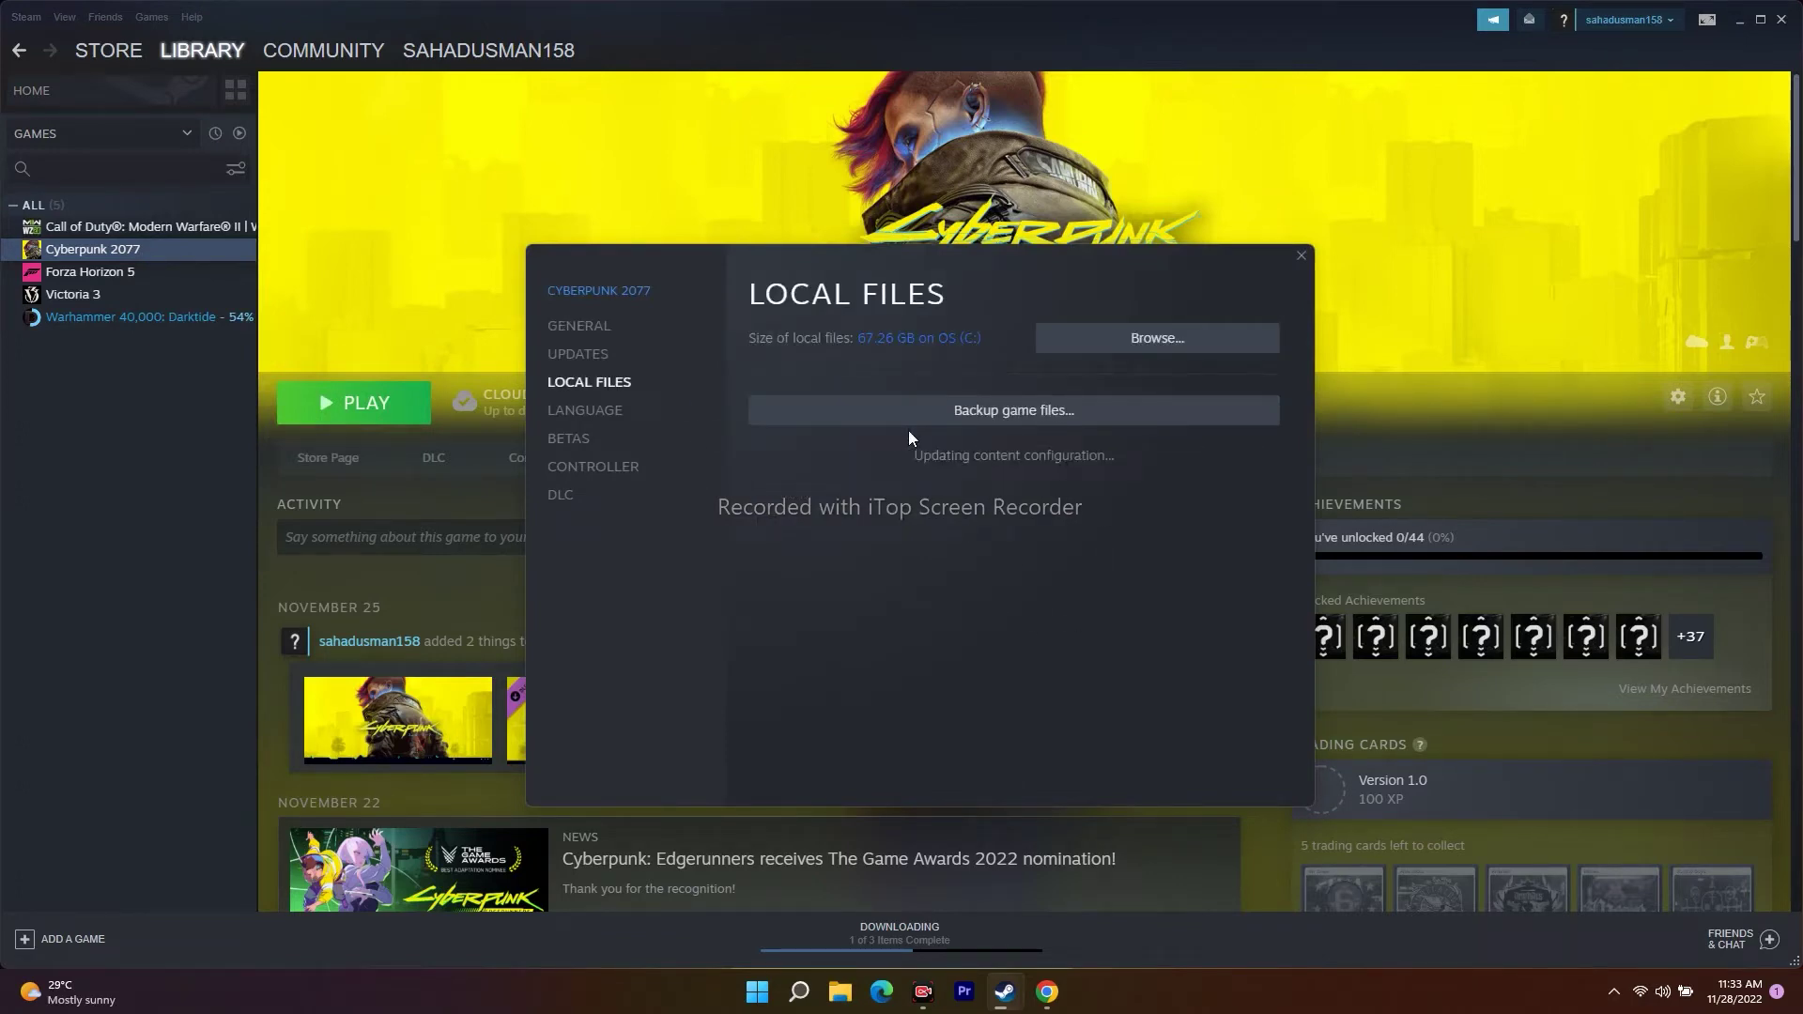
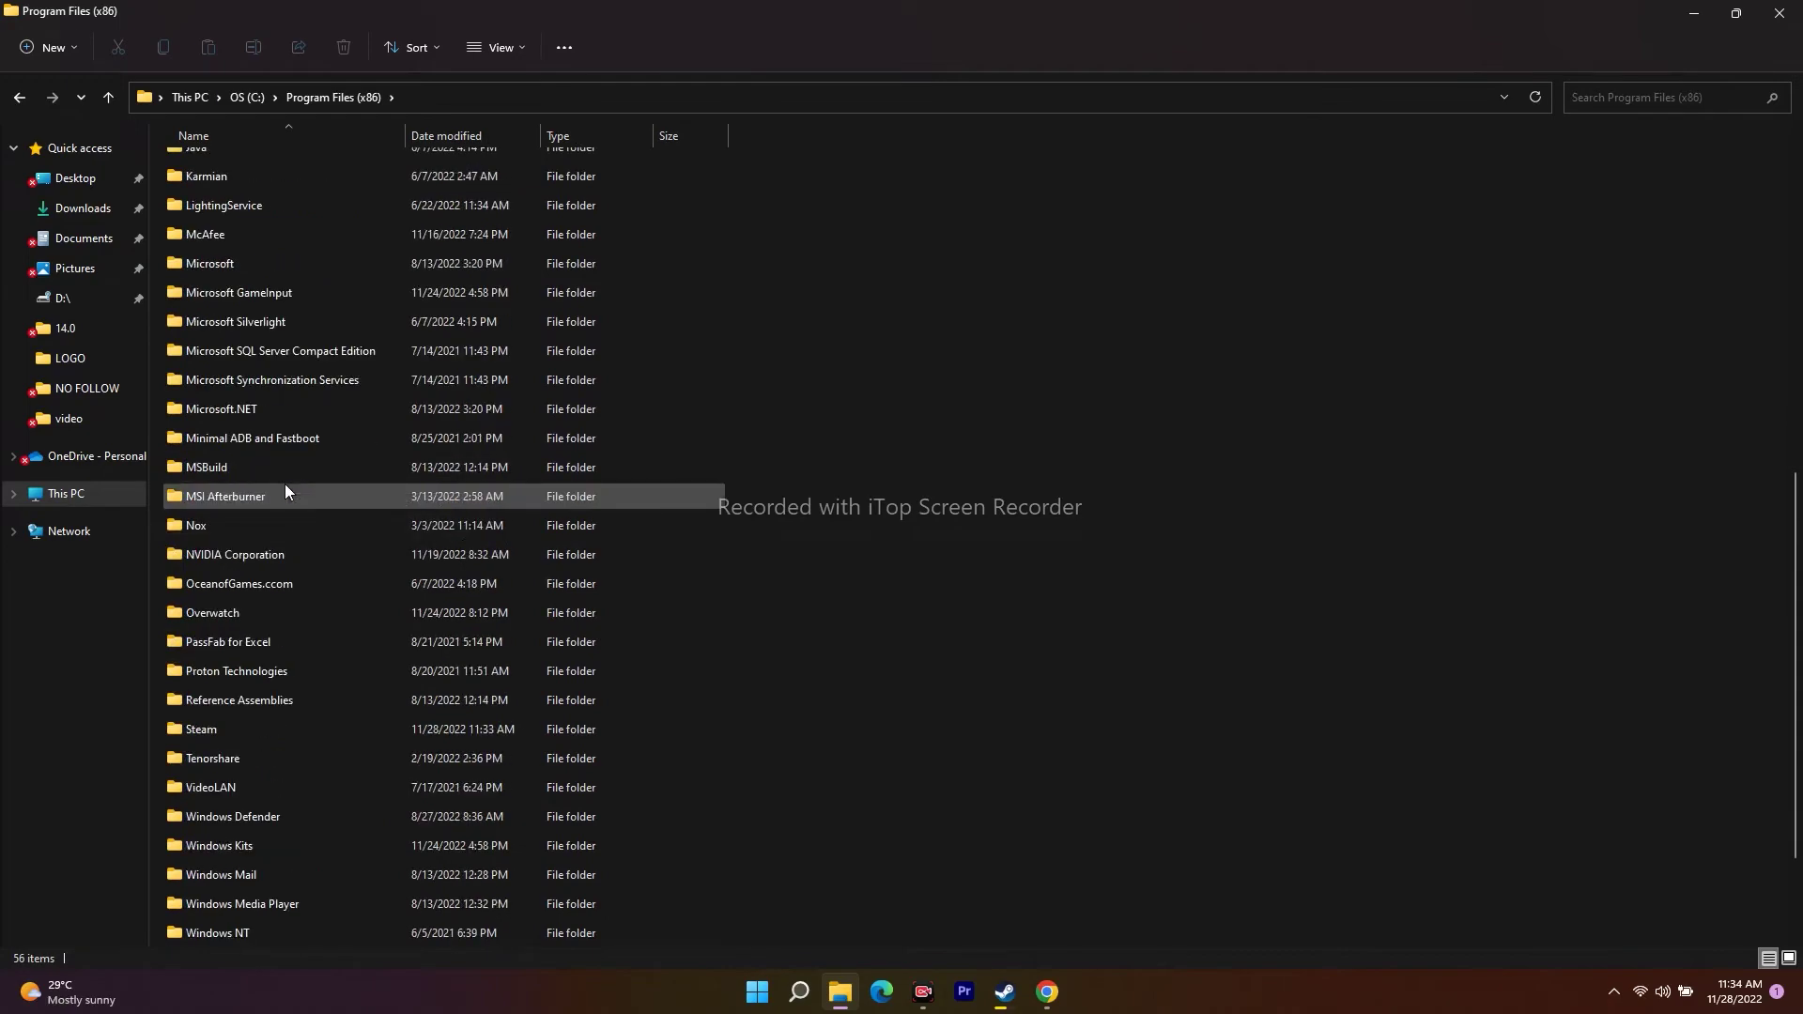
# - Open the Cyberpunk 2077 folder under Steam, steamapps, common in Program Files (x86)
pyautogui.click(214, 586)
pyautogui.doubleClick(214, 585)
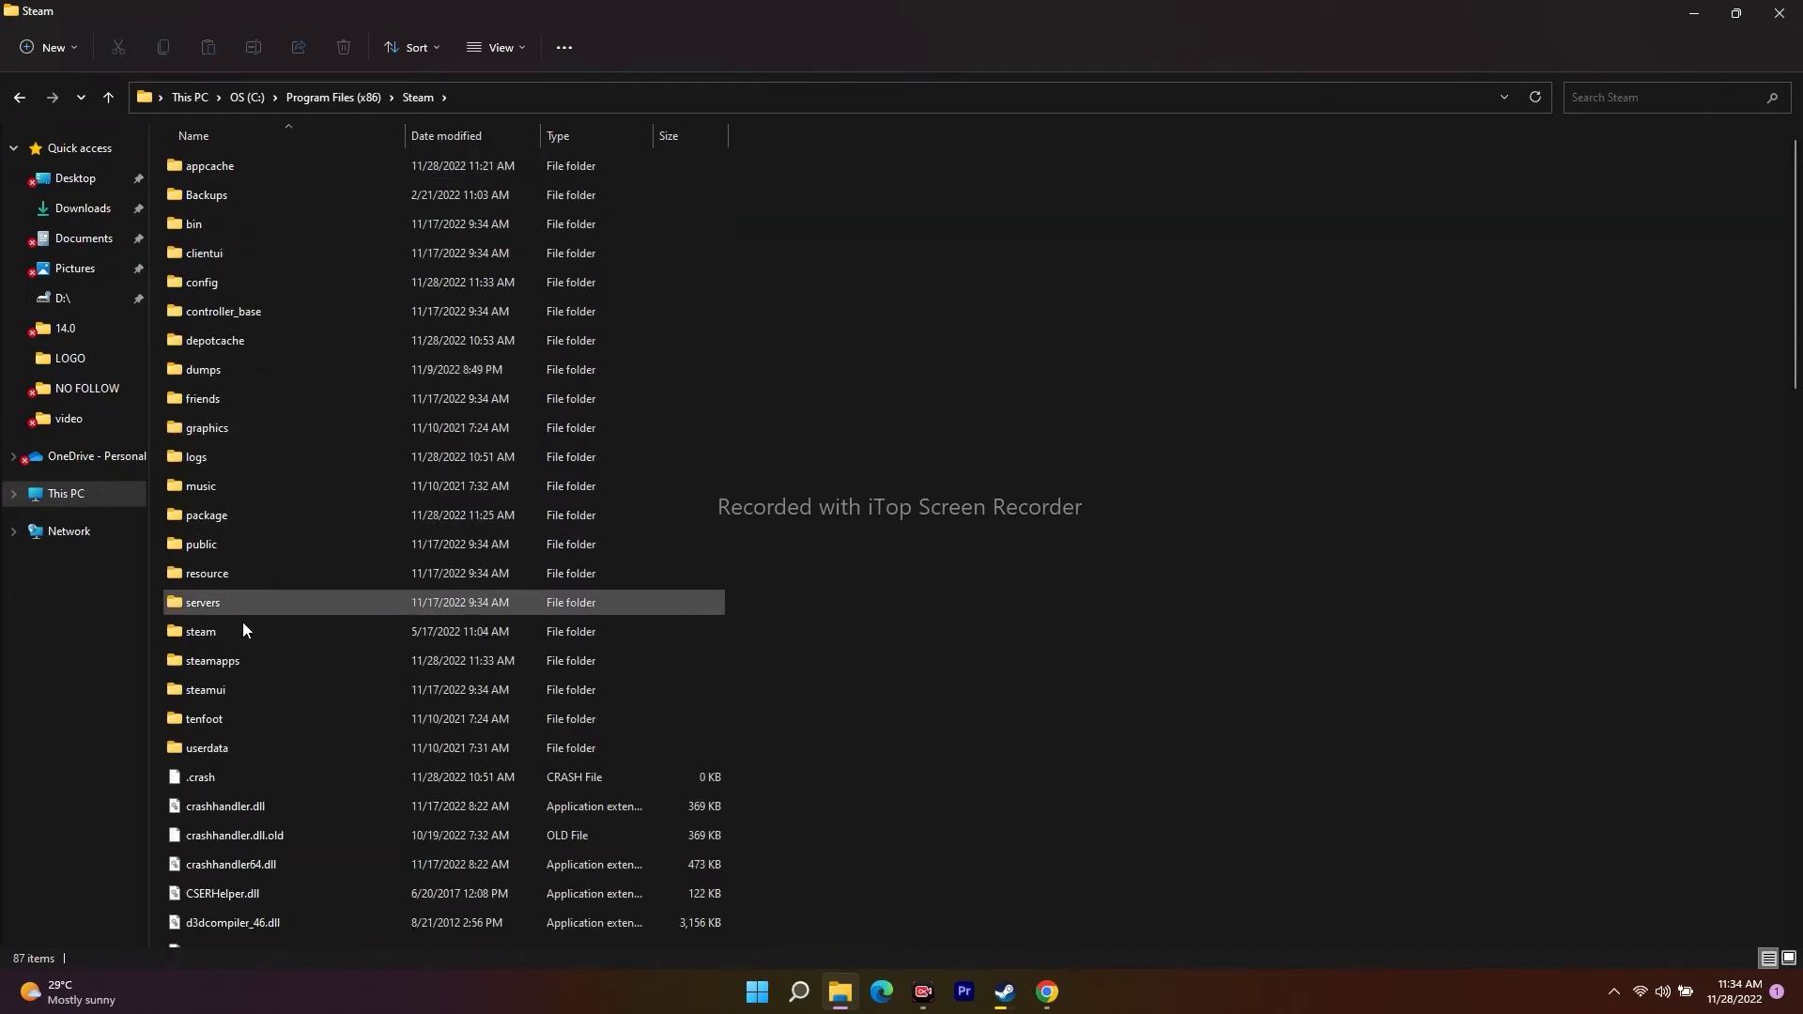
pyautogui.doubleClick(242, 661)
pyautogui.doubleClick(223, 167)
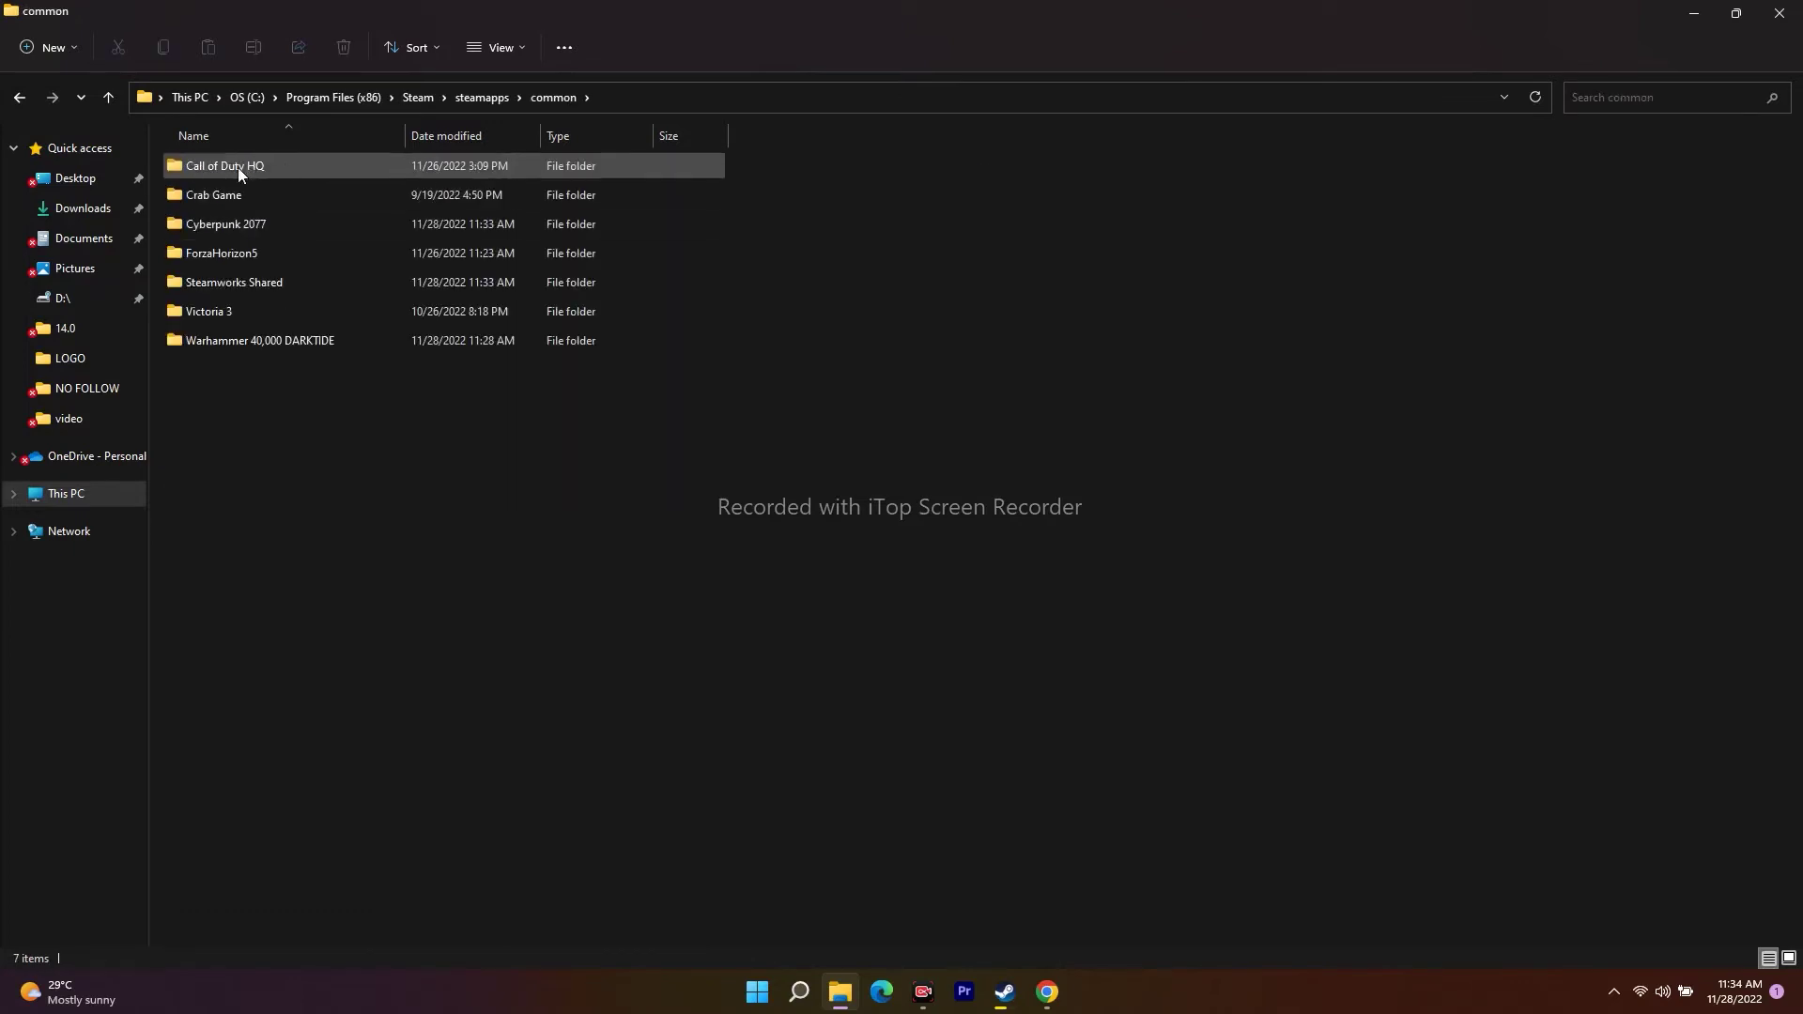
pyautogui.doubleClick(240, 225)
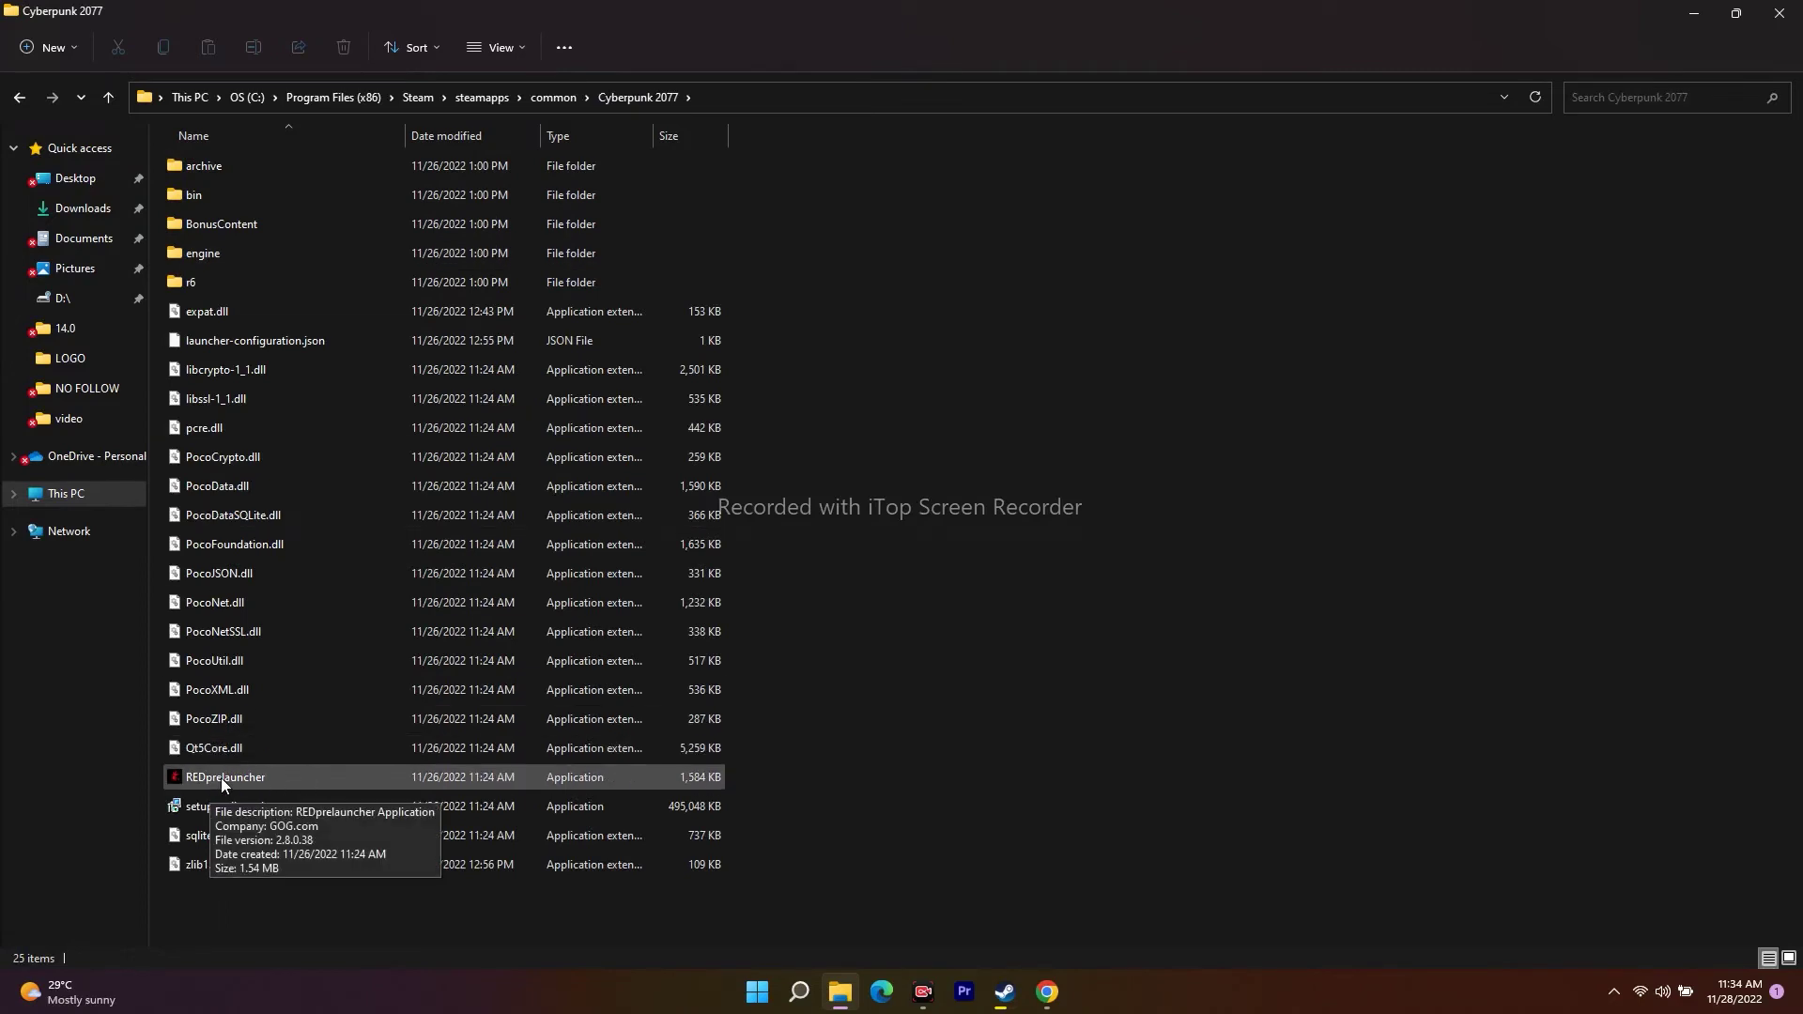
# - Run REDprelauncher as administrator from the Cyberpunk 2077 folder and close the folder window
pyautogui.click(253, 777)
pyautogui.rightClick(262, 777)
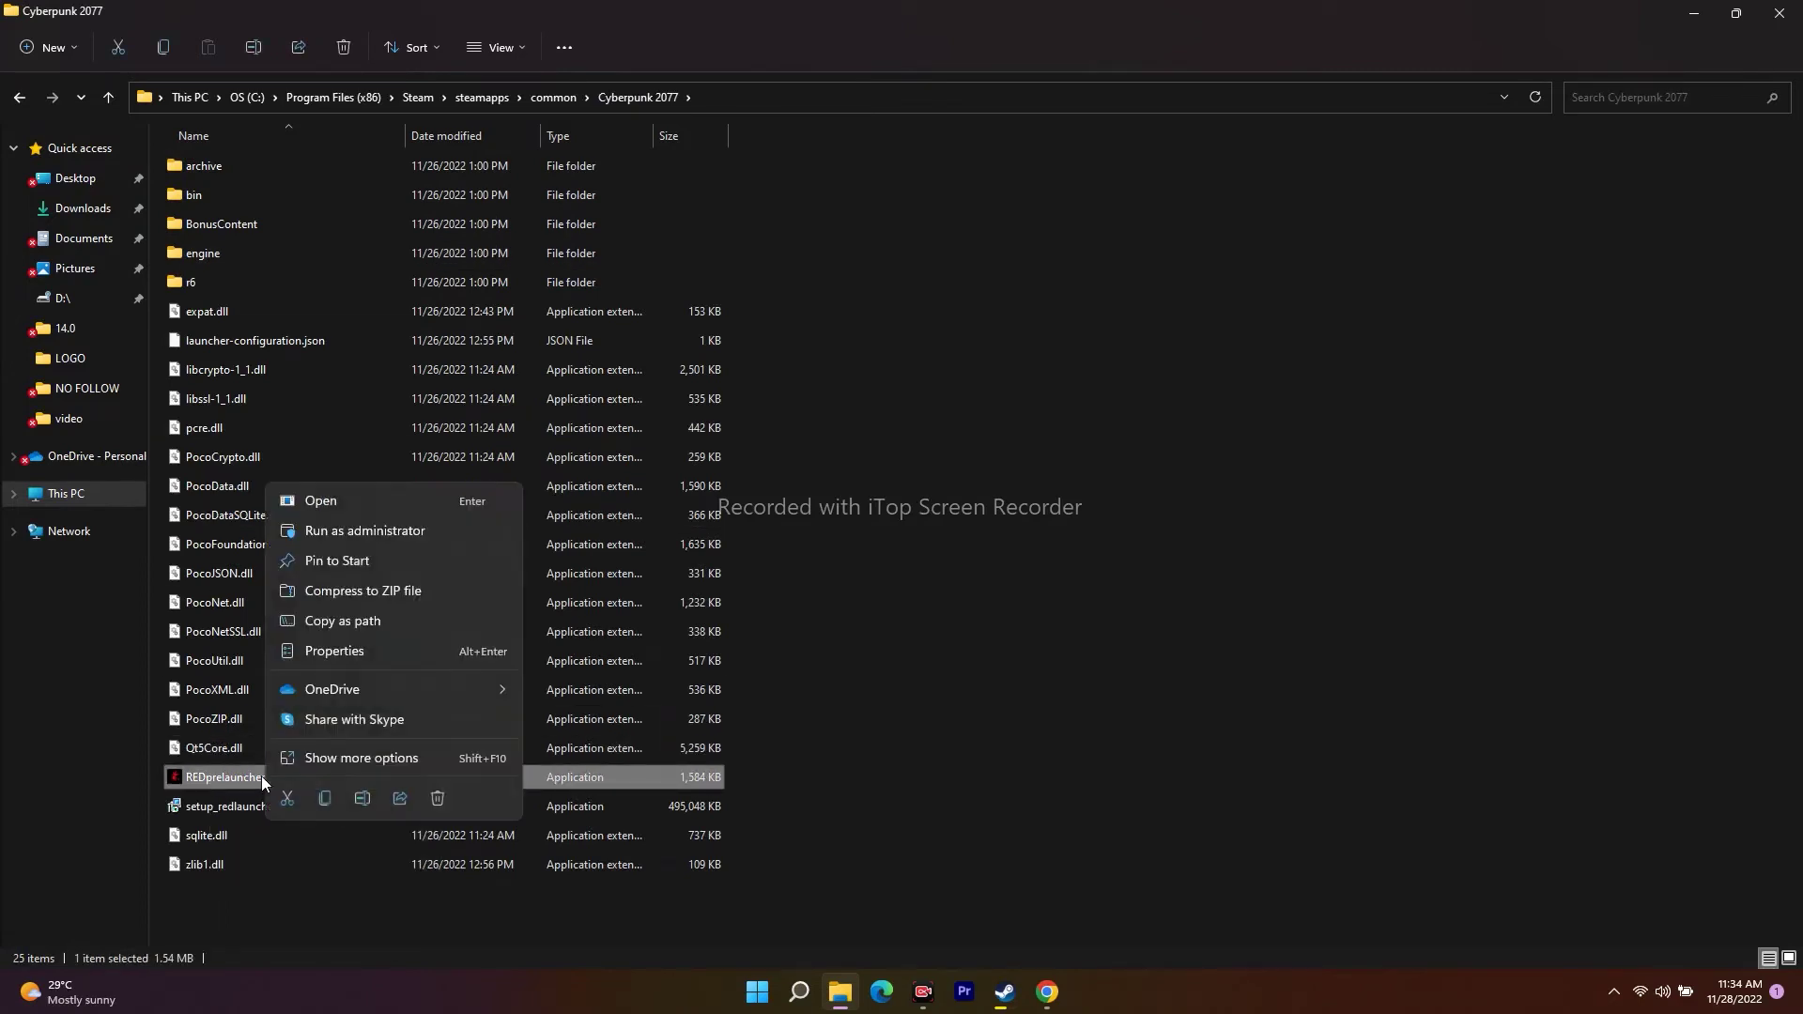
pyautogui.click(348, 763)
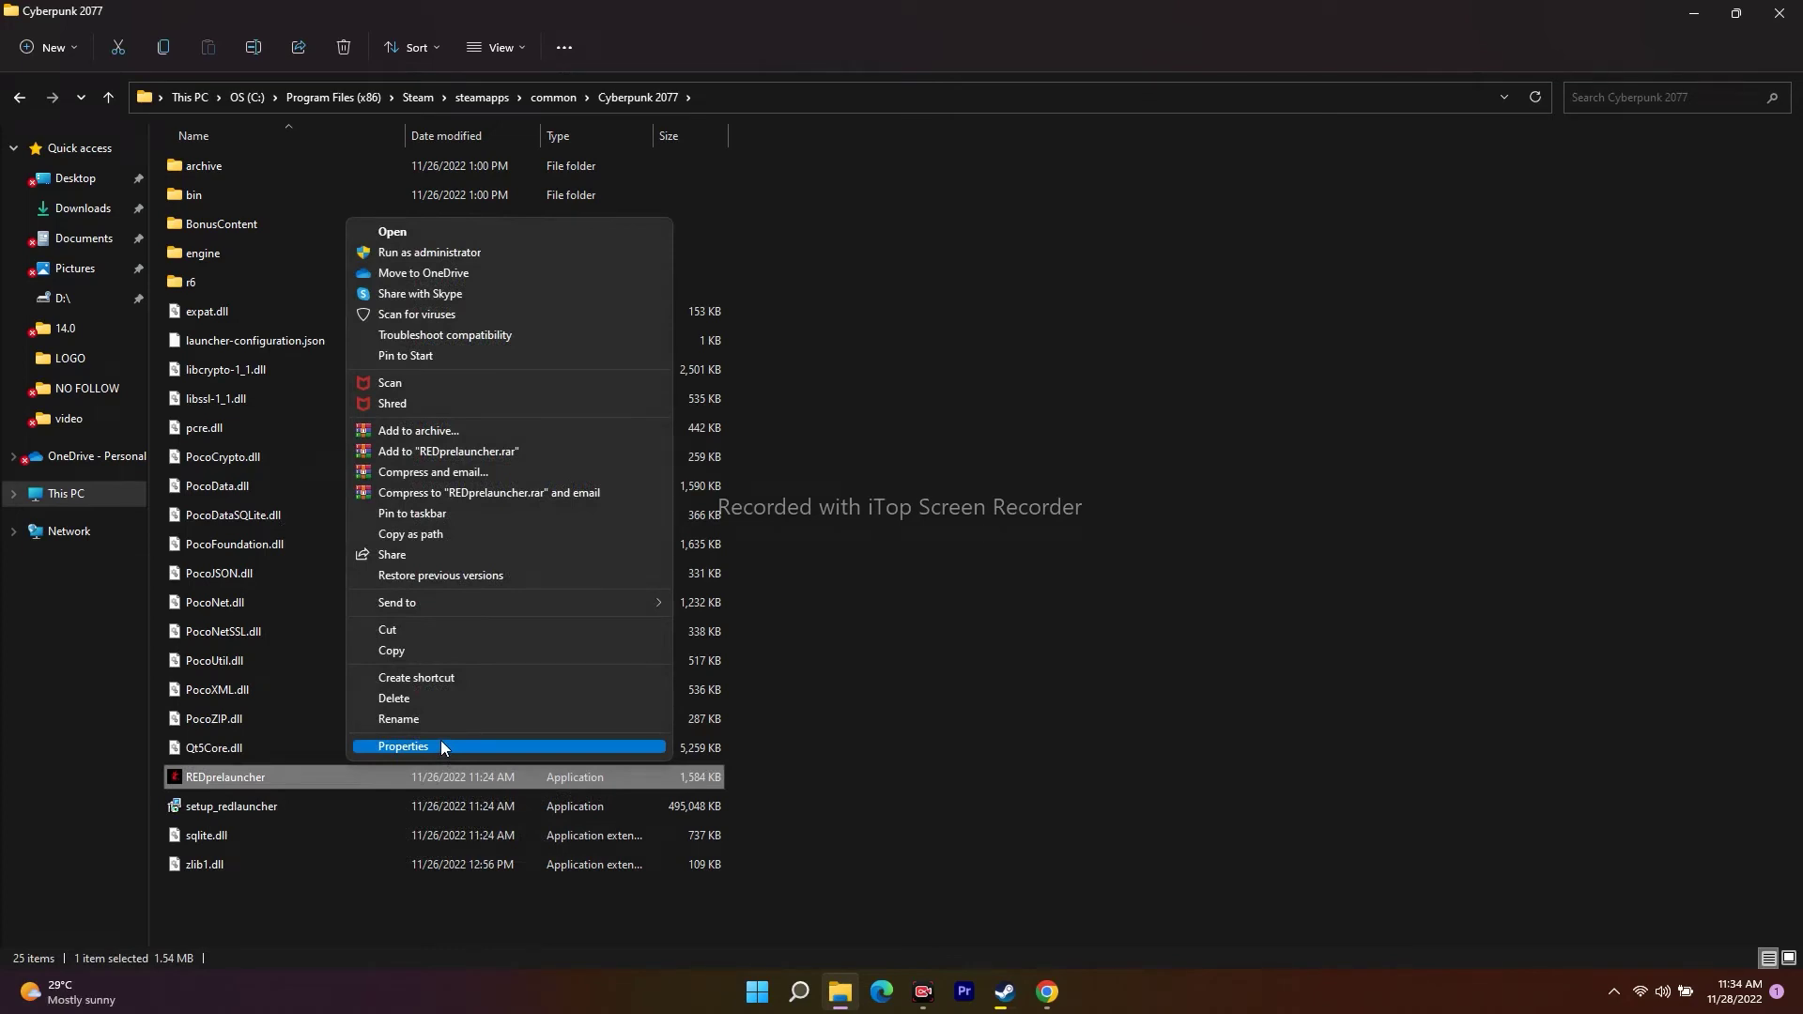
pyautogui.click(1179, 834)
pyautogui.rightClick(246, 776)
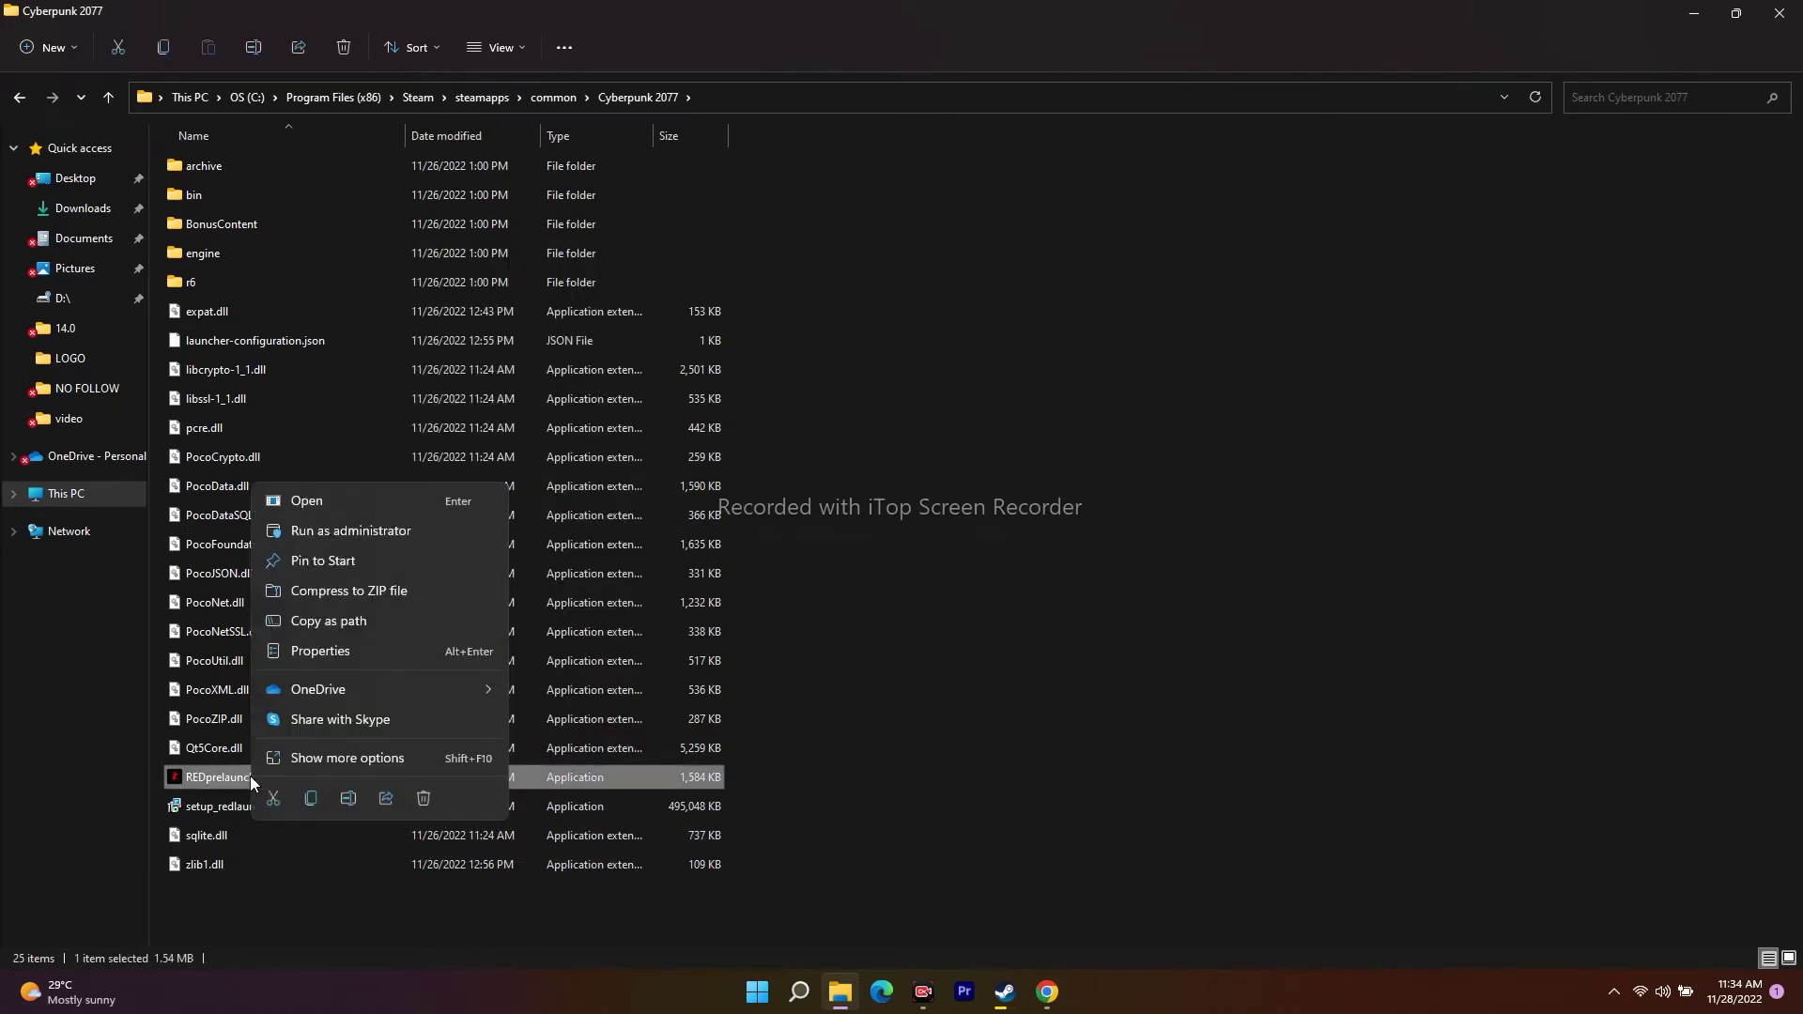
pyautogui.click(370, 535)
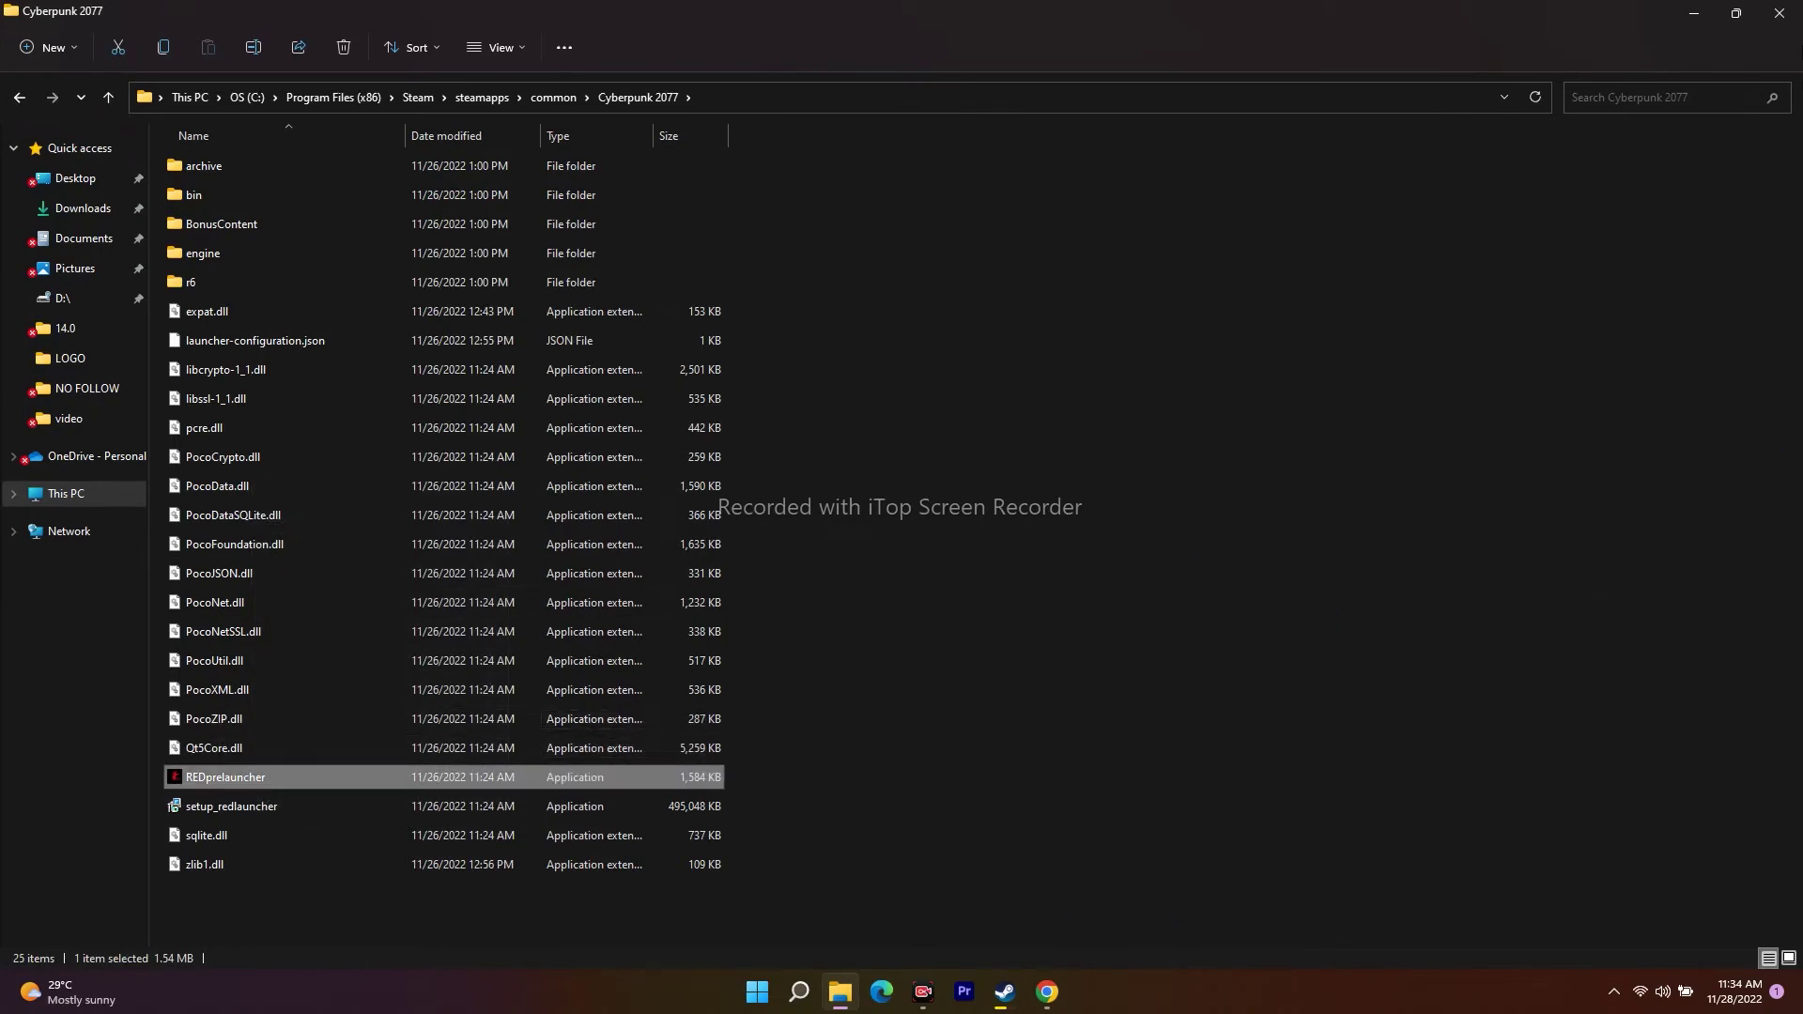
pyautogui.click(1779, 13)
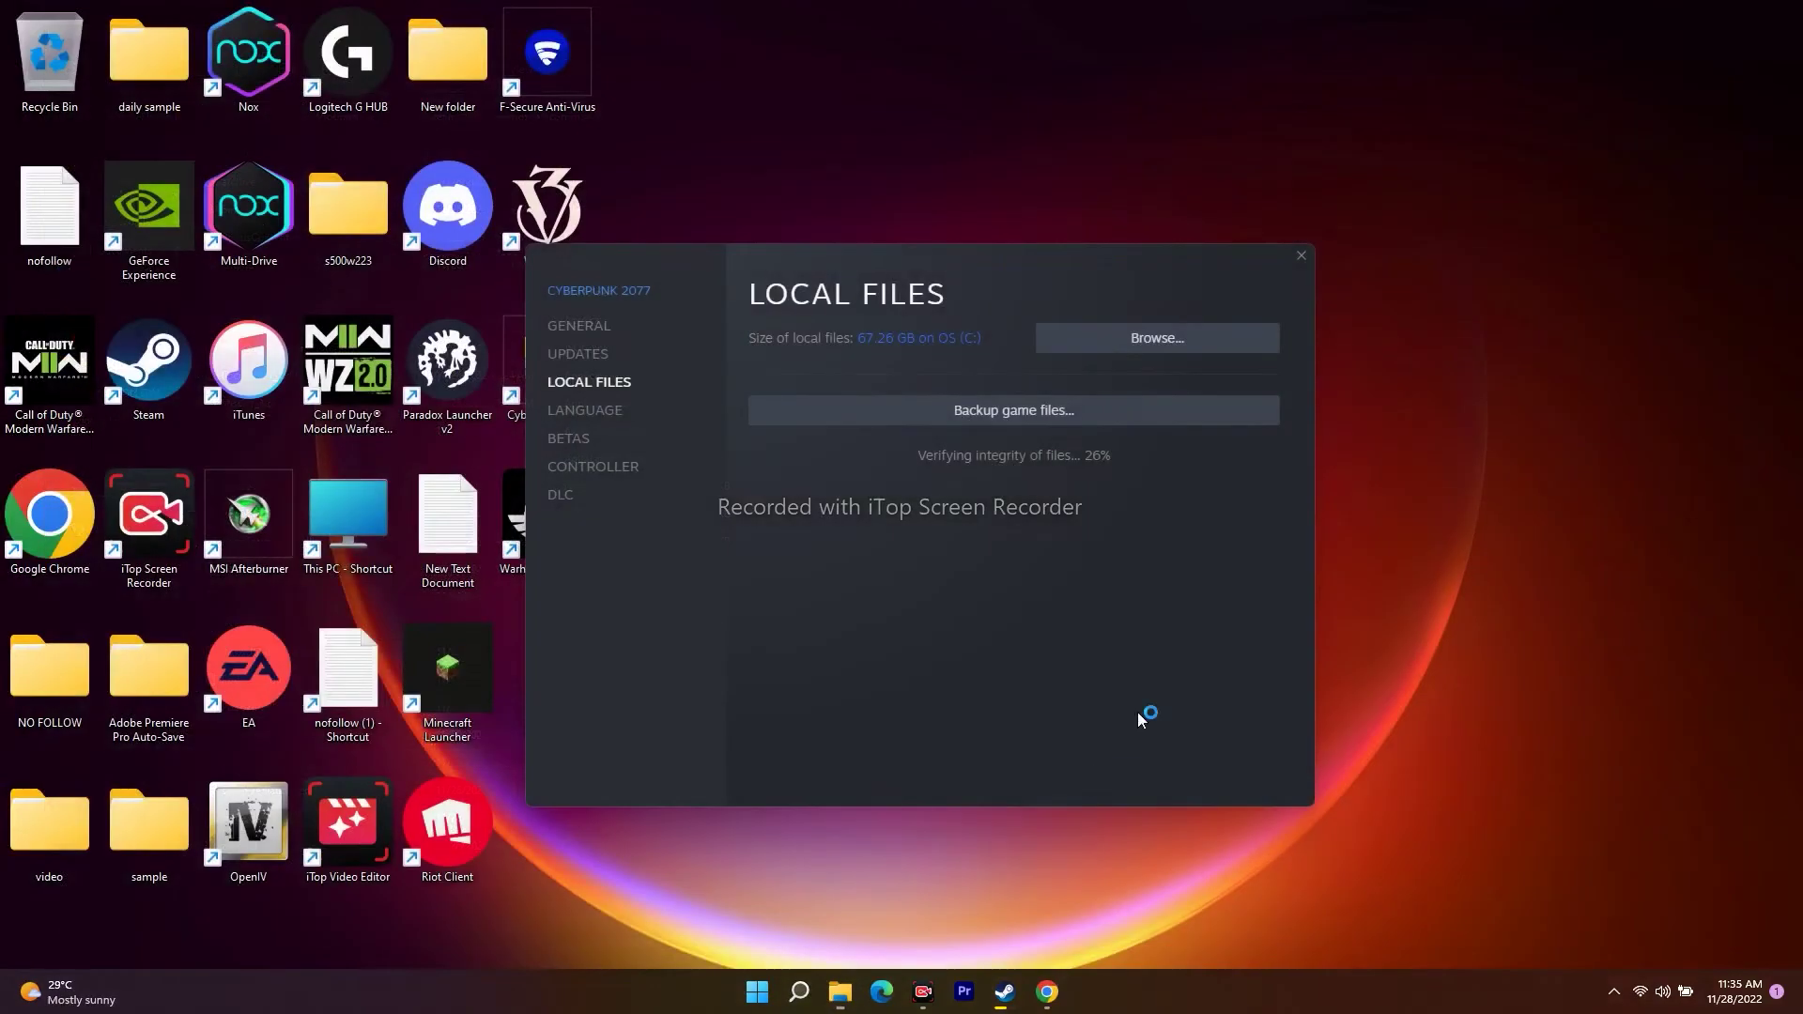
# - Open Task Manager and close the REDlauncher sign-up window
pyautogui.rightClick(759, 992)
pyautogui.click(655, 700)
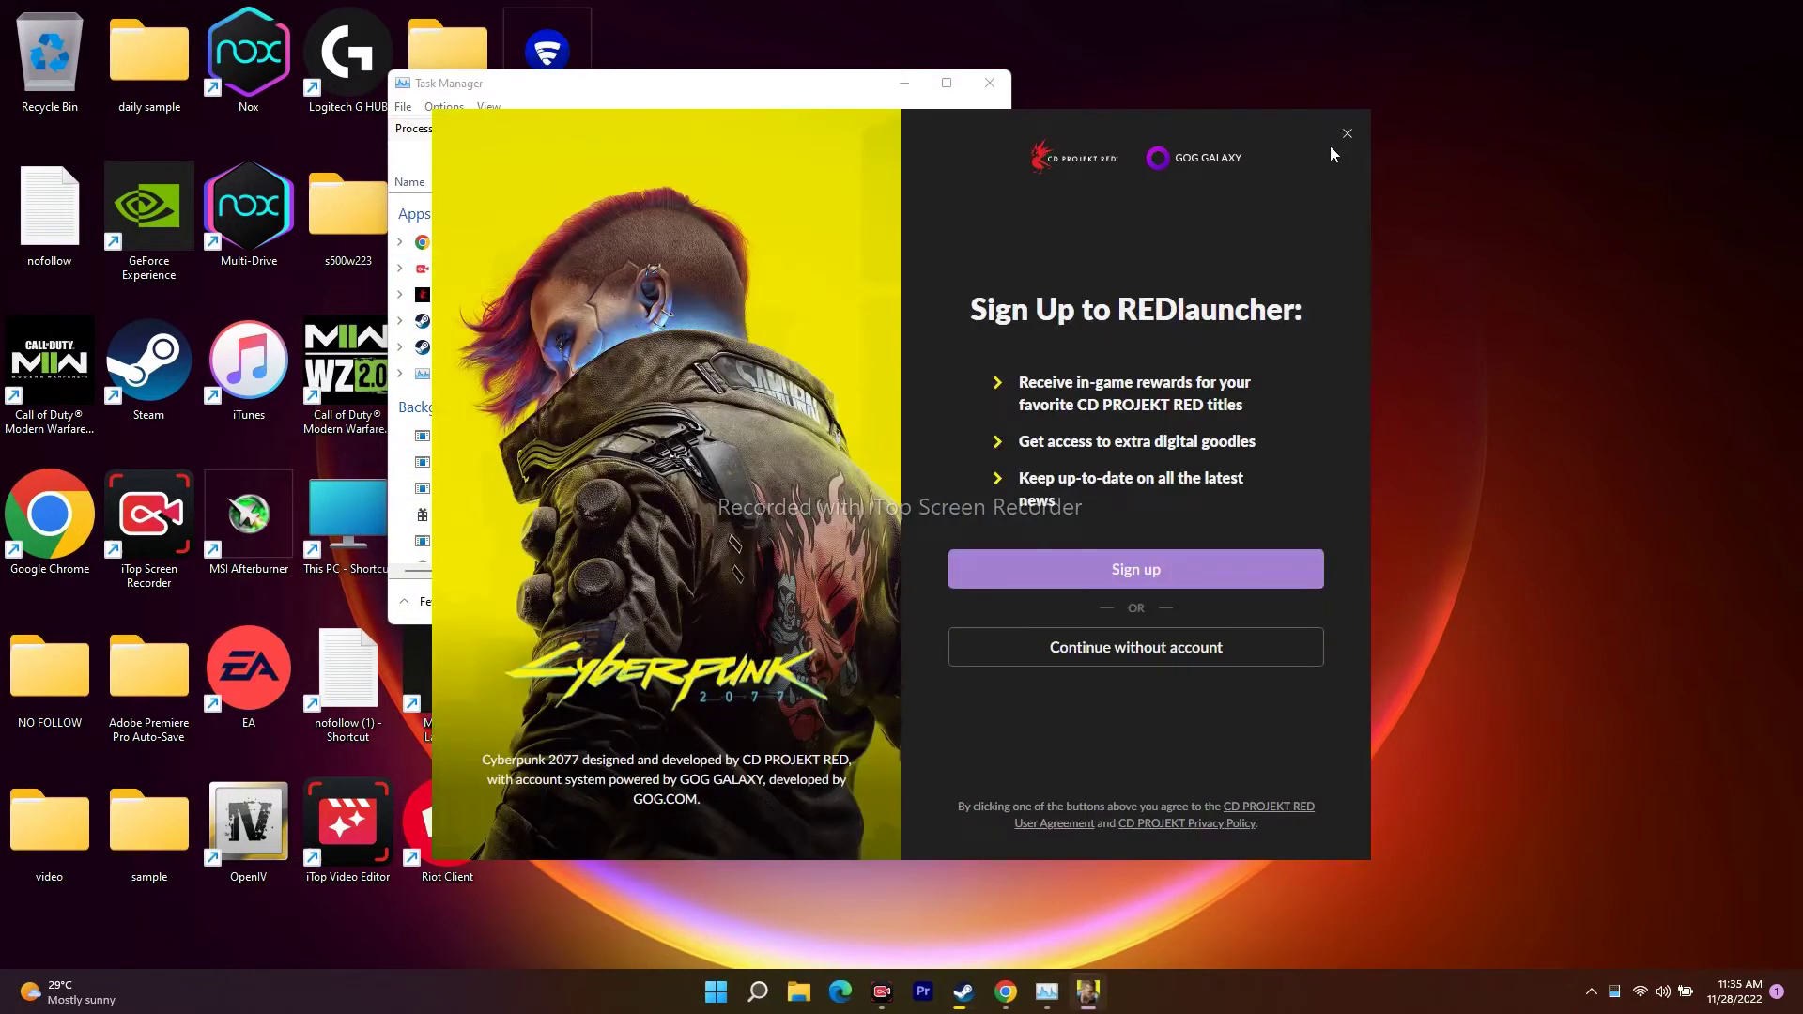
pyautogui.click(1348, 134)
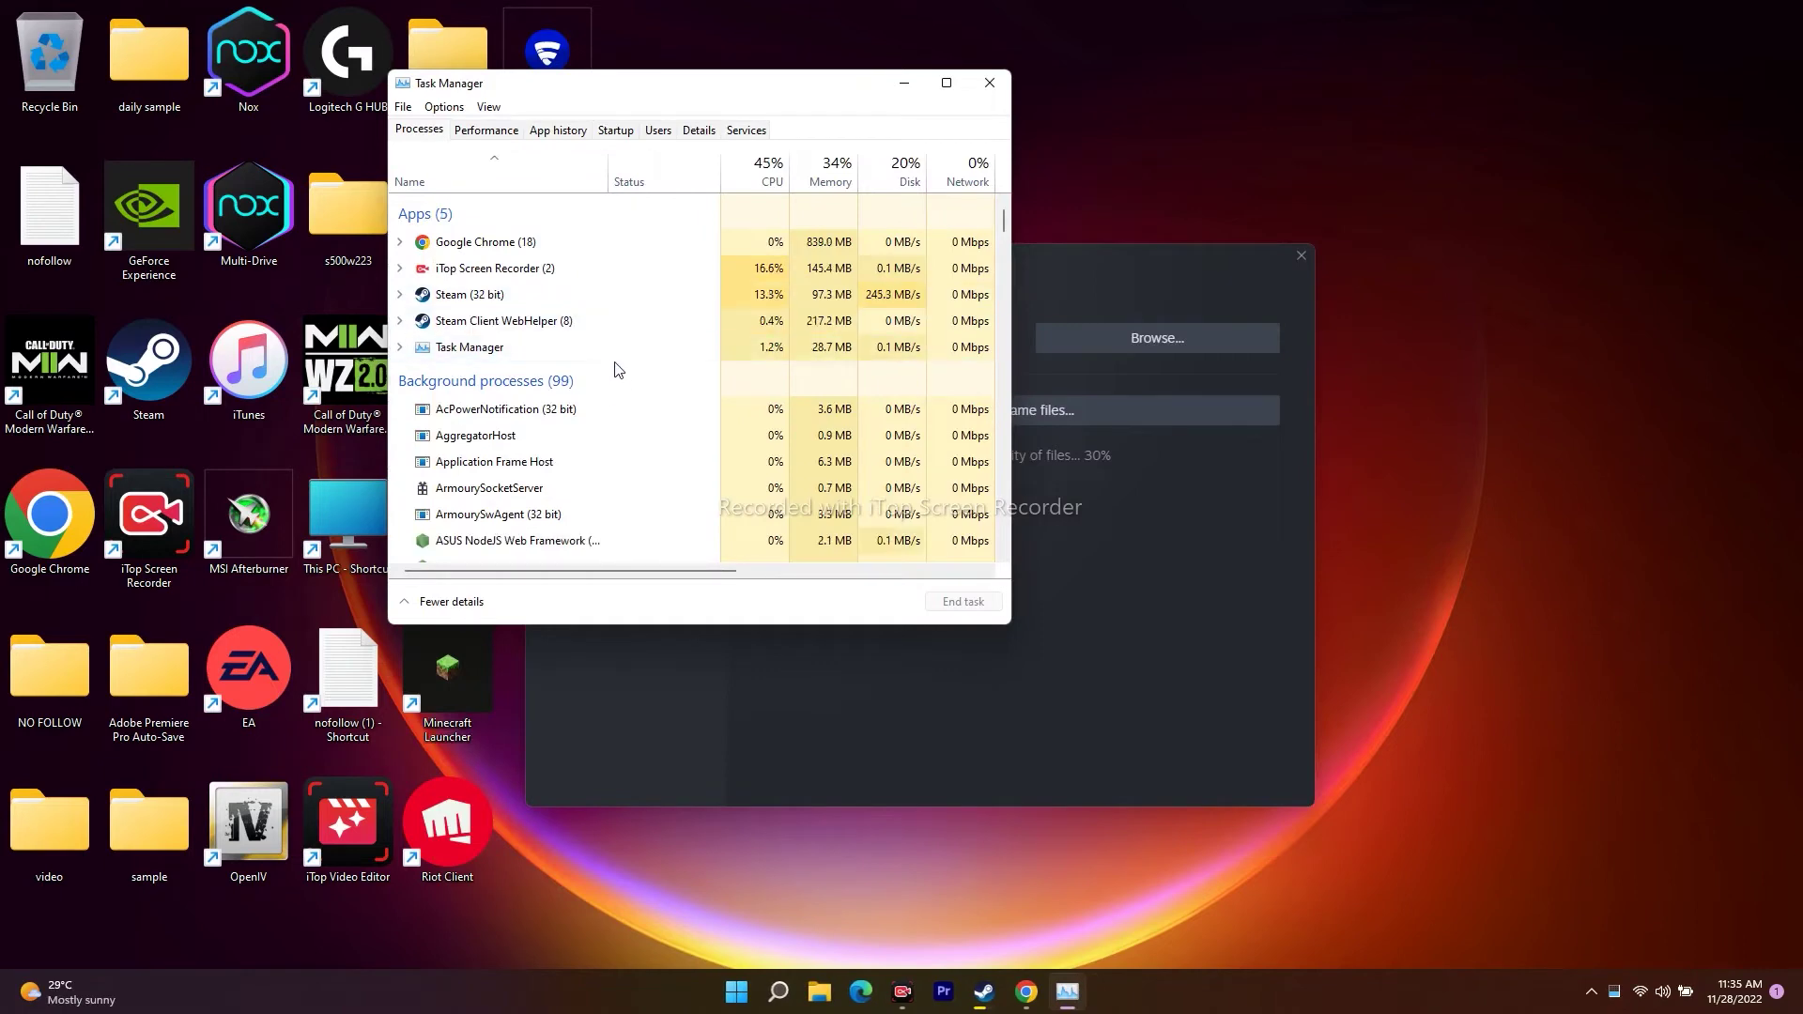
# - Close Task Manager, retry the failed updates on the Windows Update page of Settings, and minimize the window
pyautogui.click(989, 82)
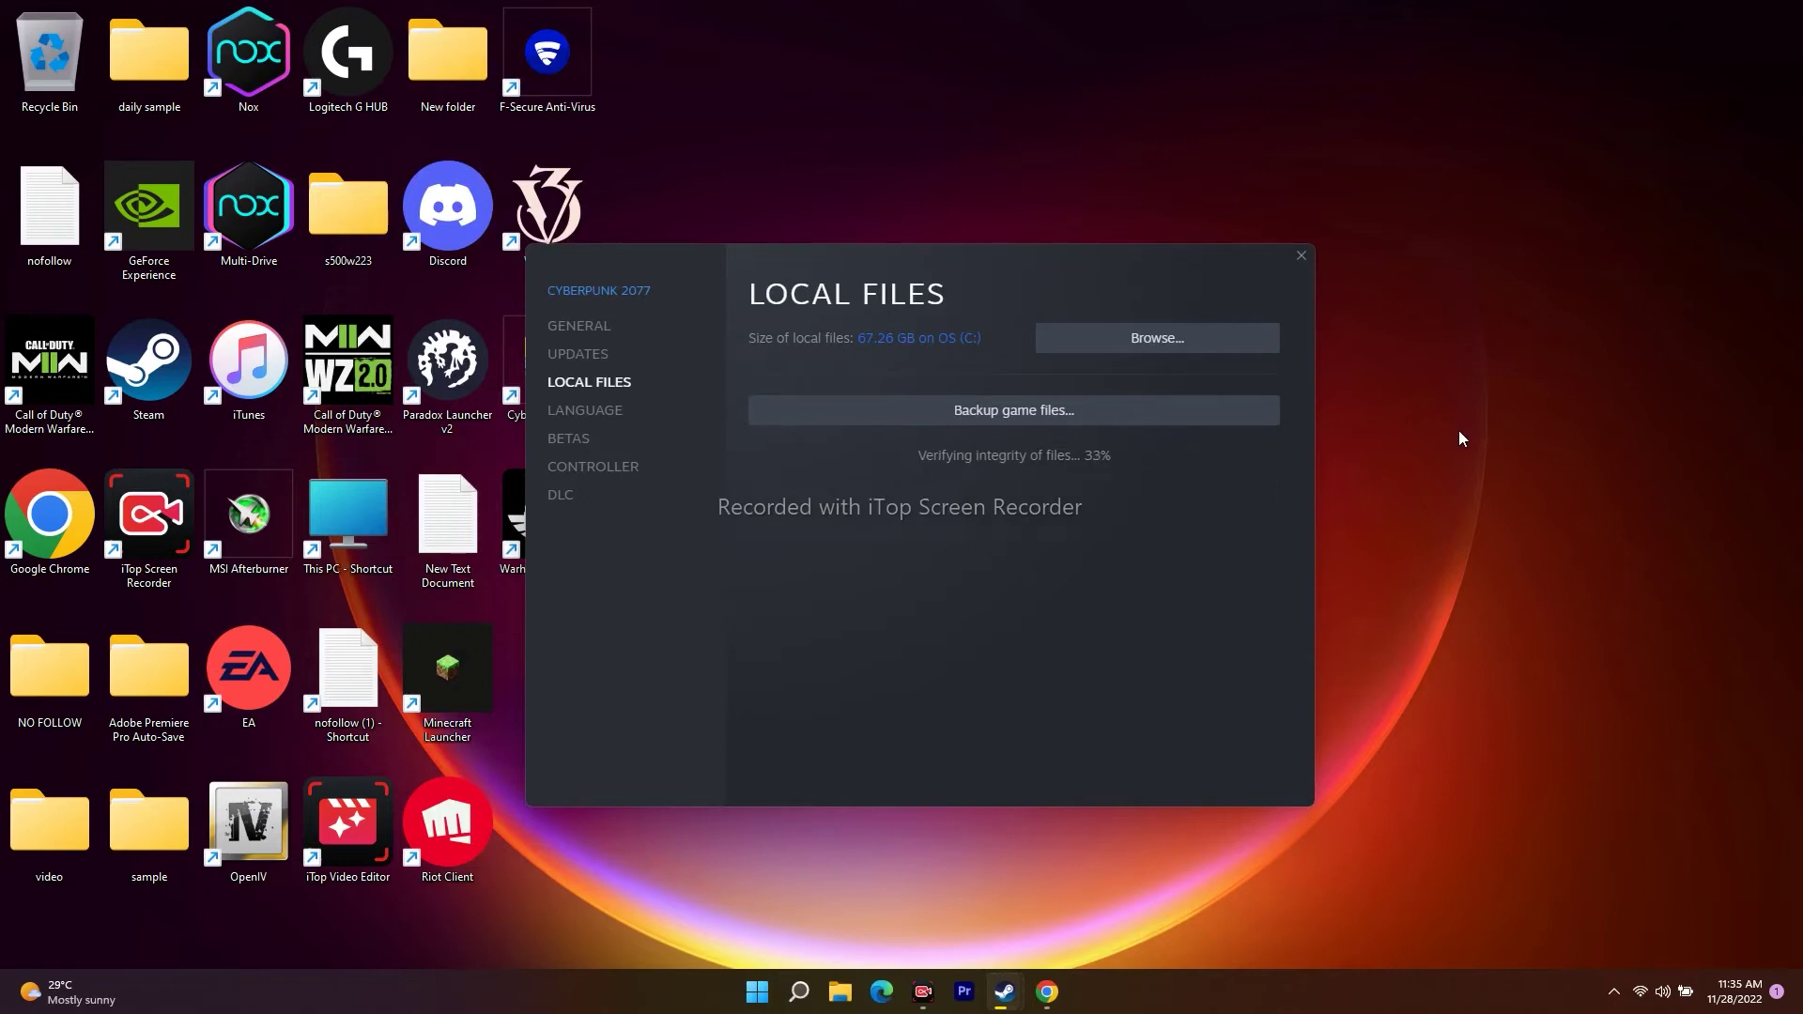
pyautogui.click(799, 992)
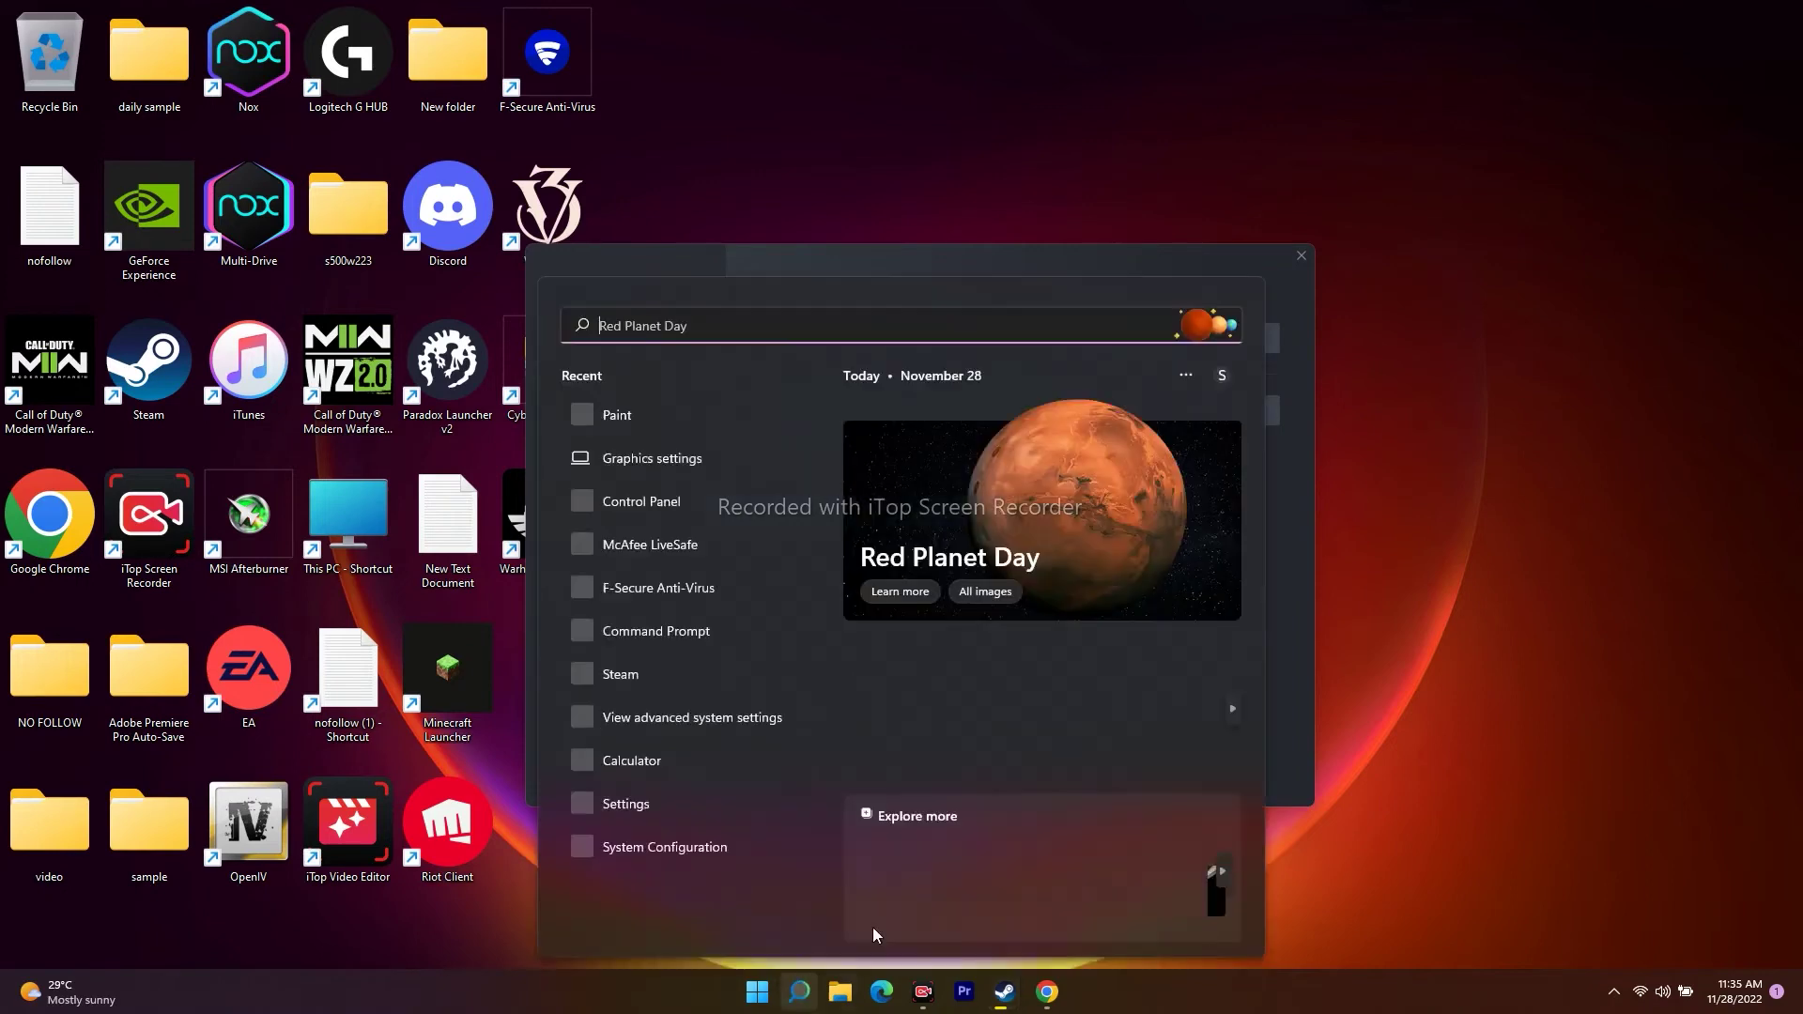
pyautogui.click(627, 808)
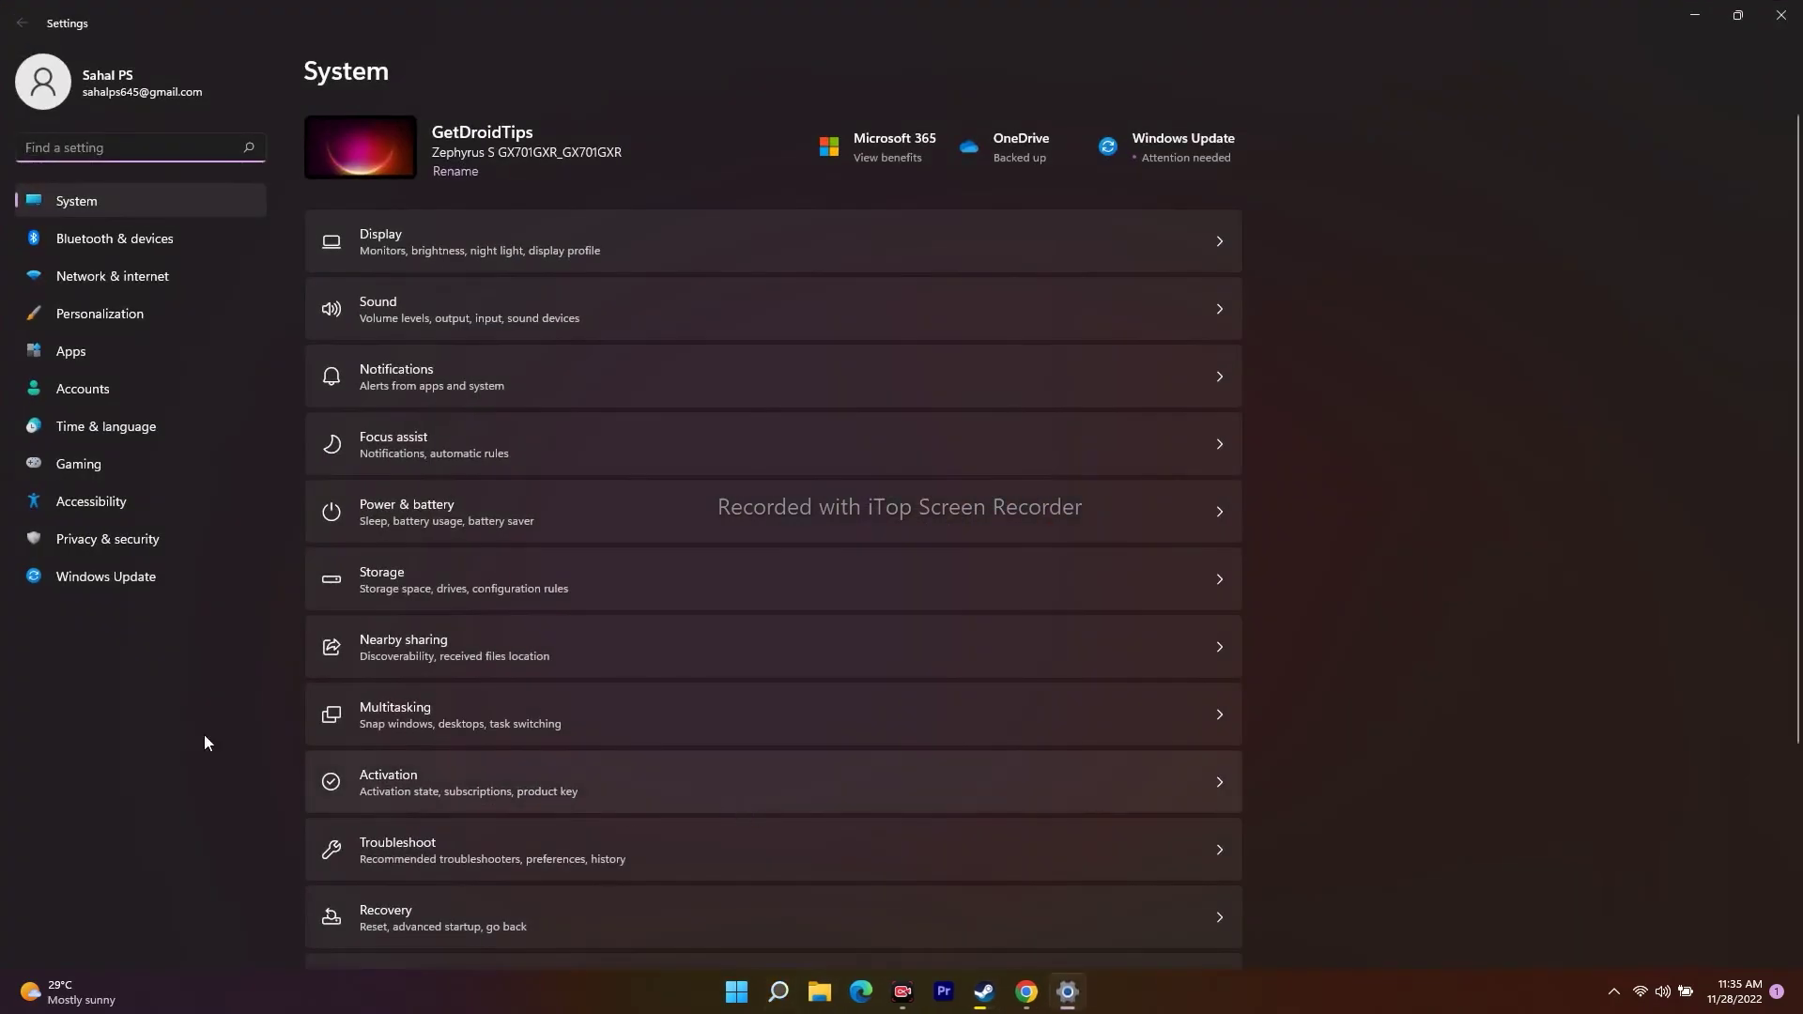
pyautogui.click(92, 580)
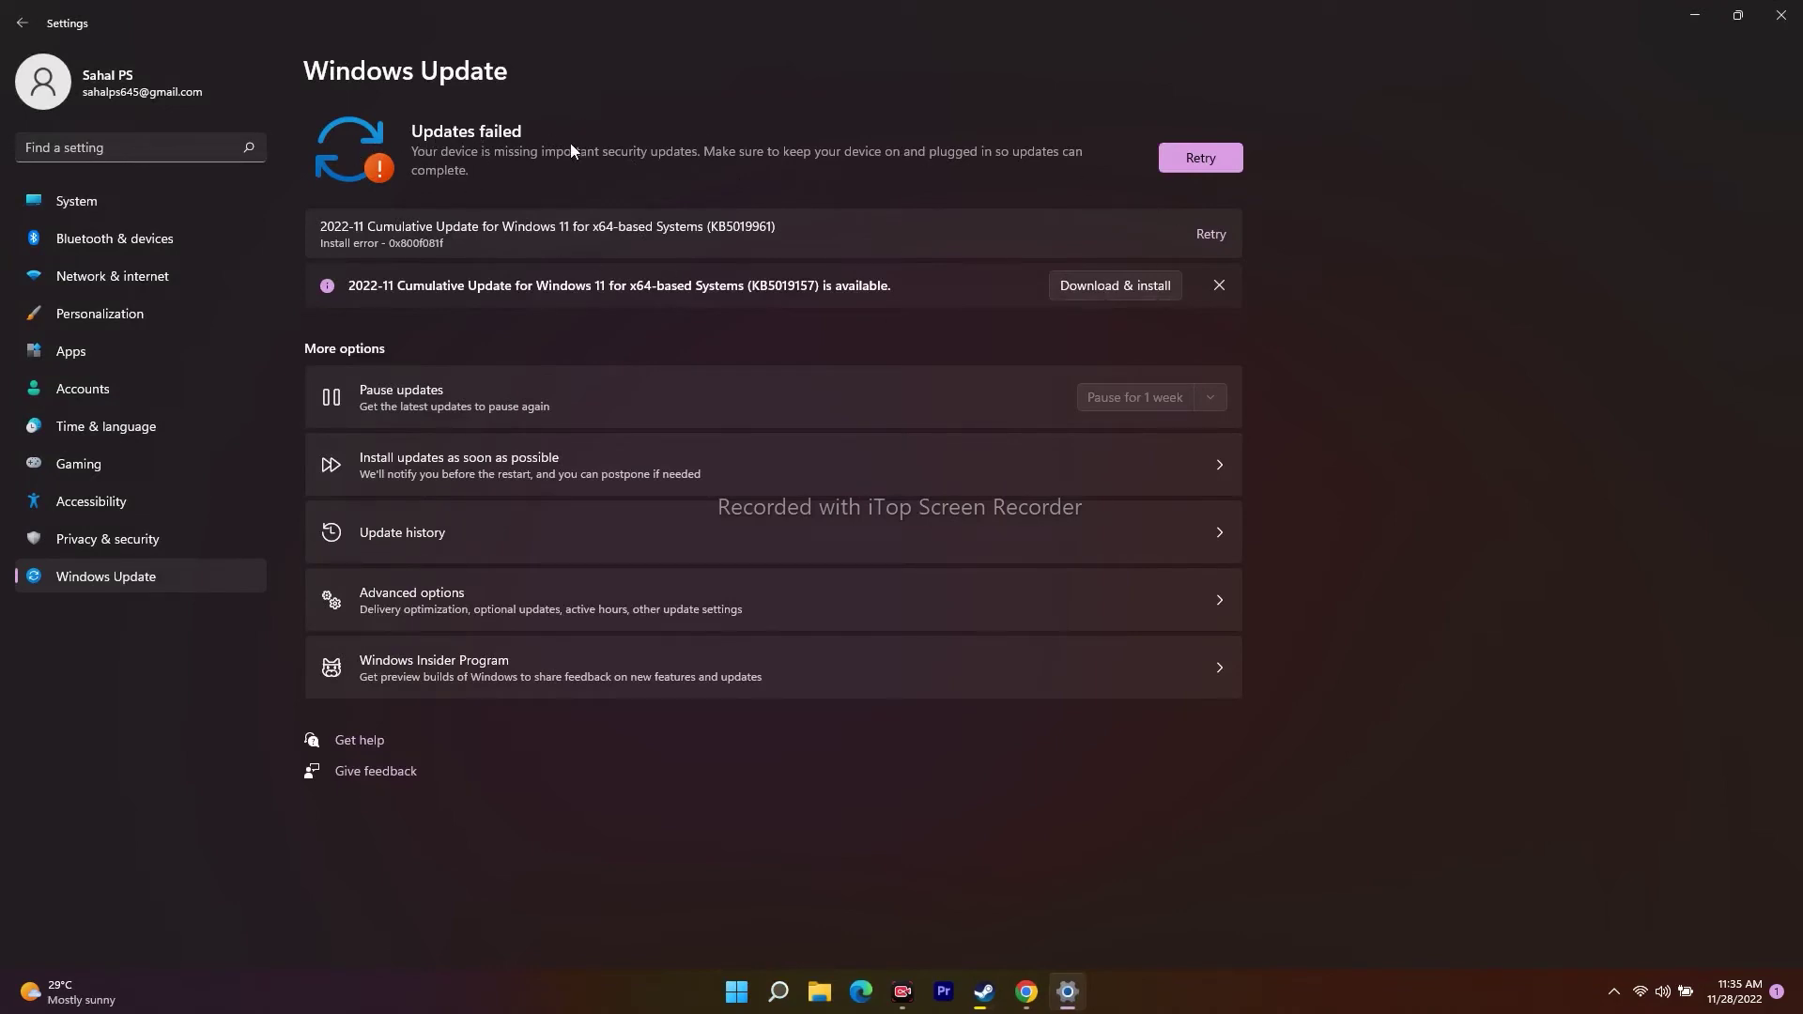
pyautogui.click(1180, 161)
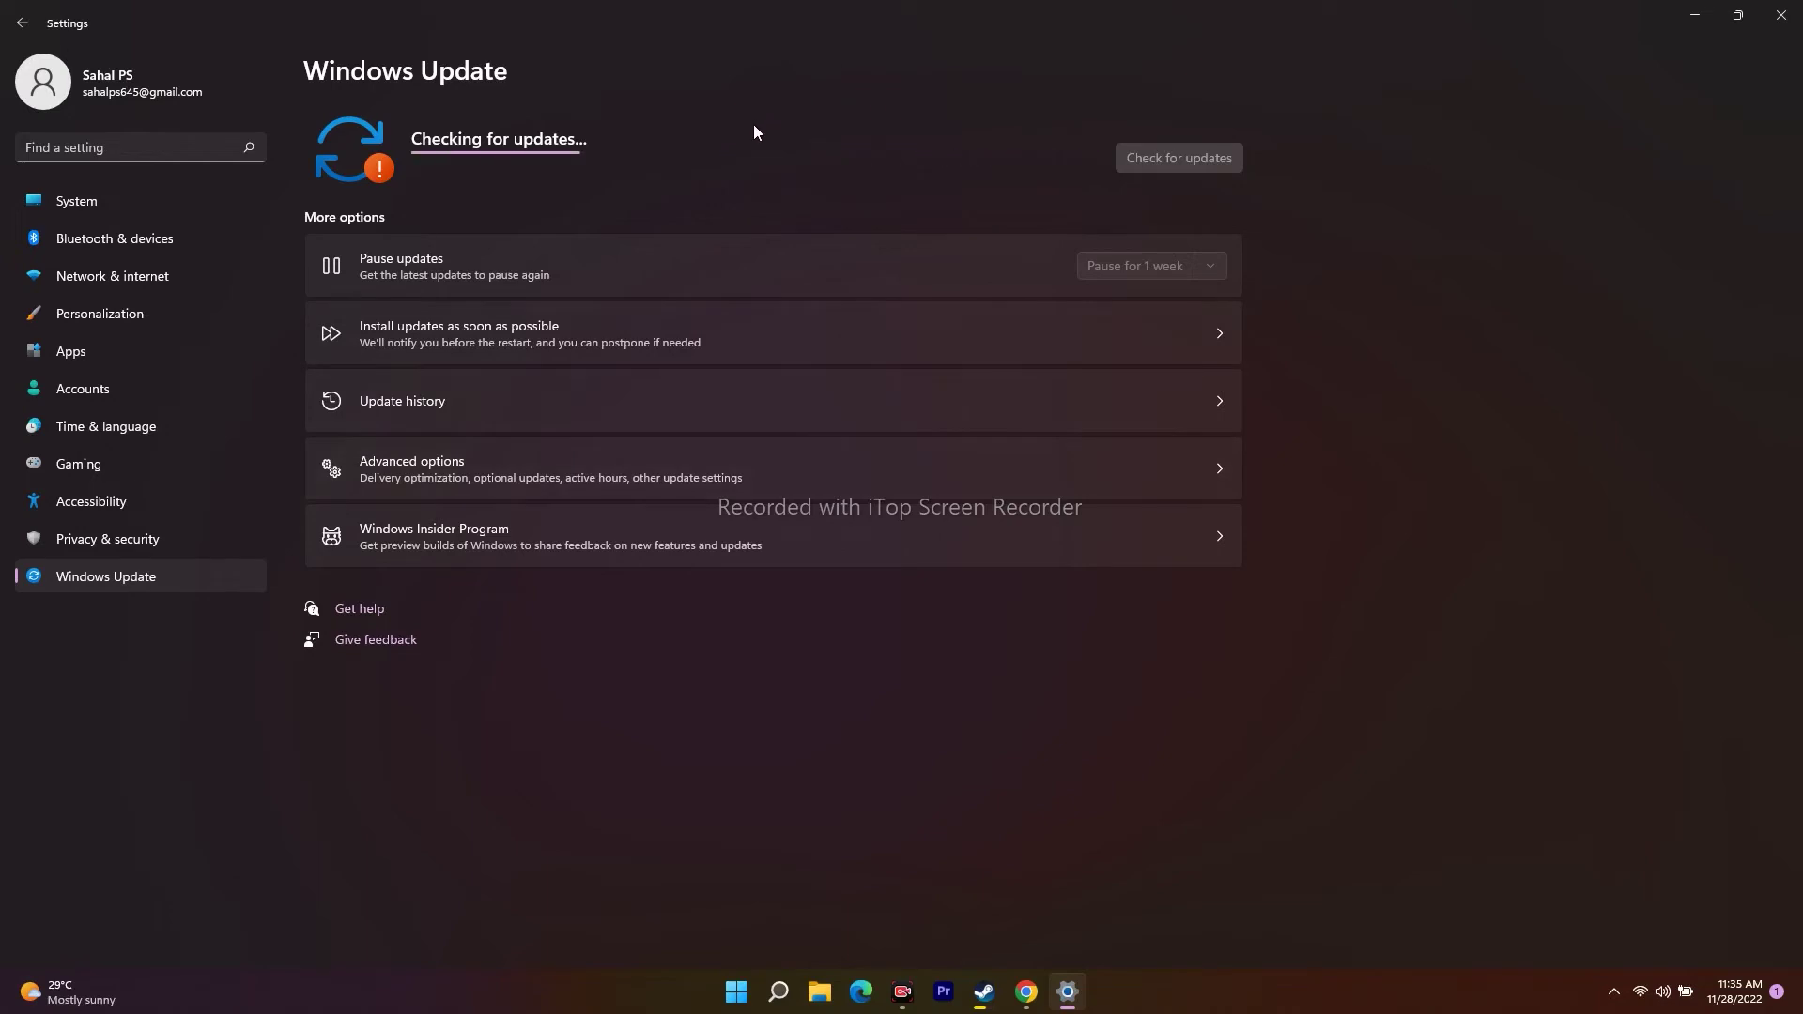
pyautogui.click(1695, 19)
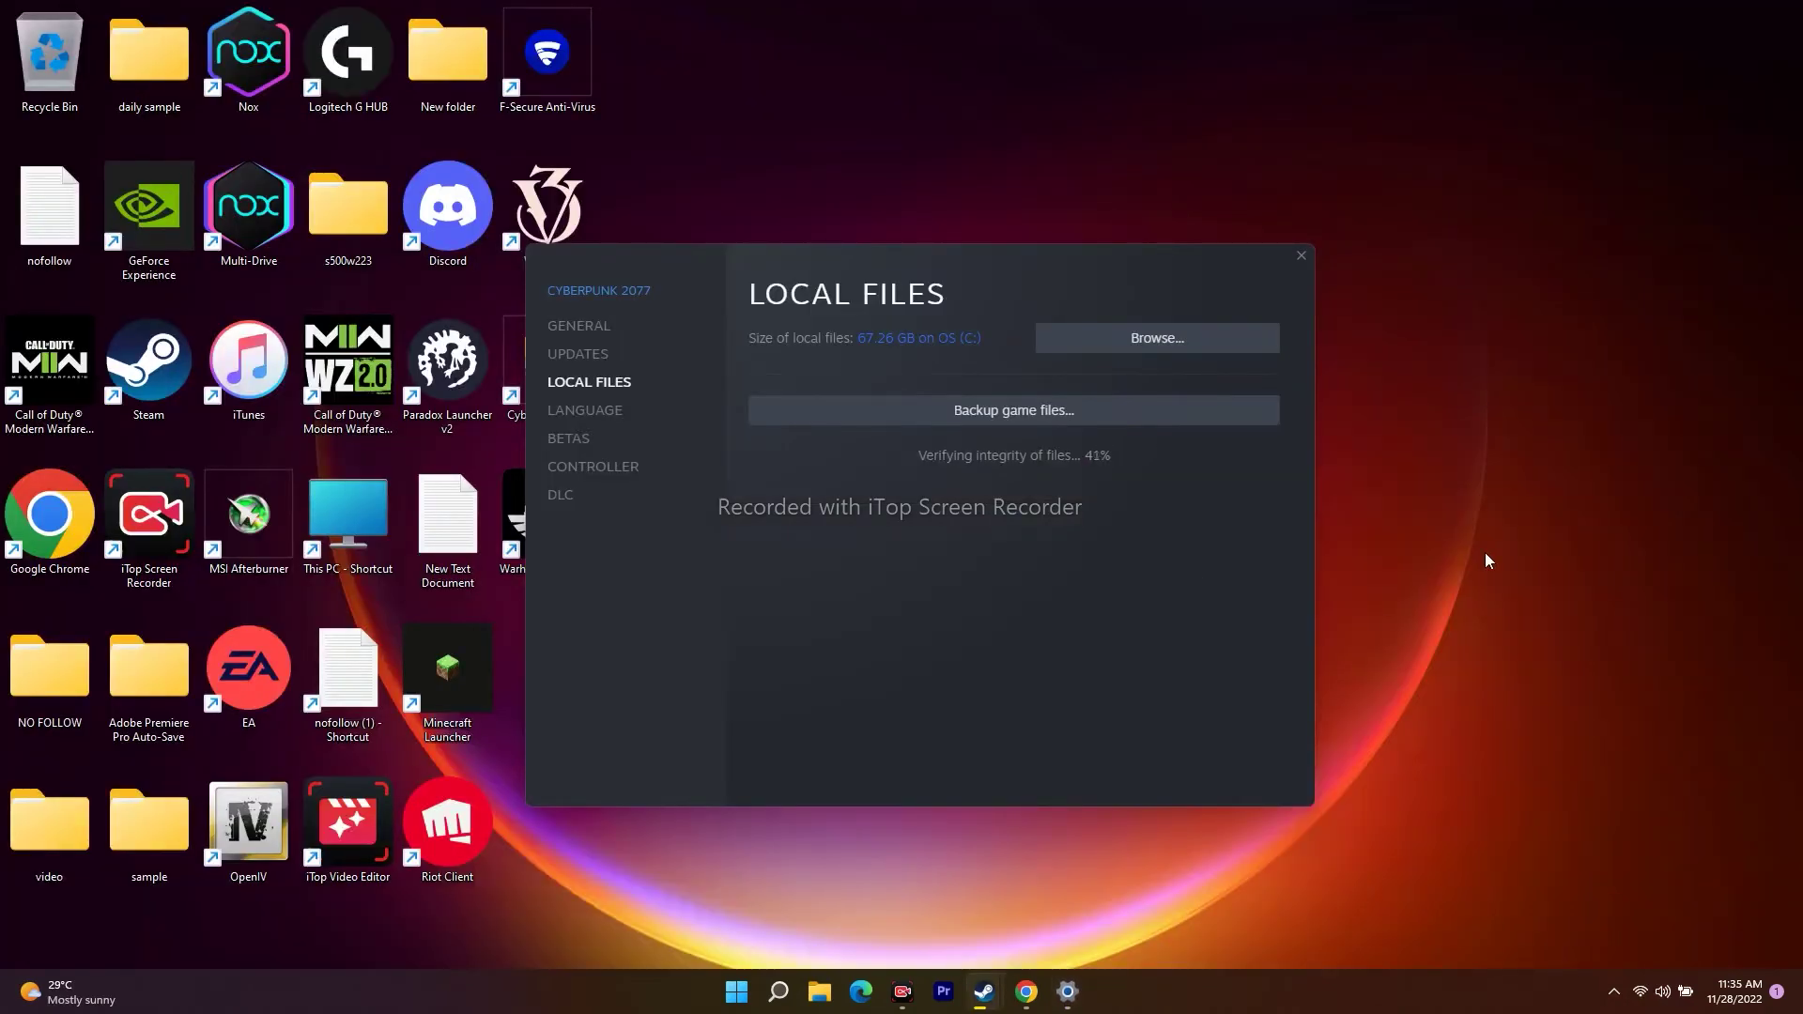
# - Switch to Chrome, open google.com in the incognito tab, and search for "microsoft visual c++ download"
pyautogui.click(1024, 995)
pyautogui.click(928, 16)
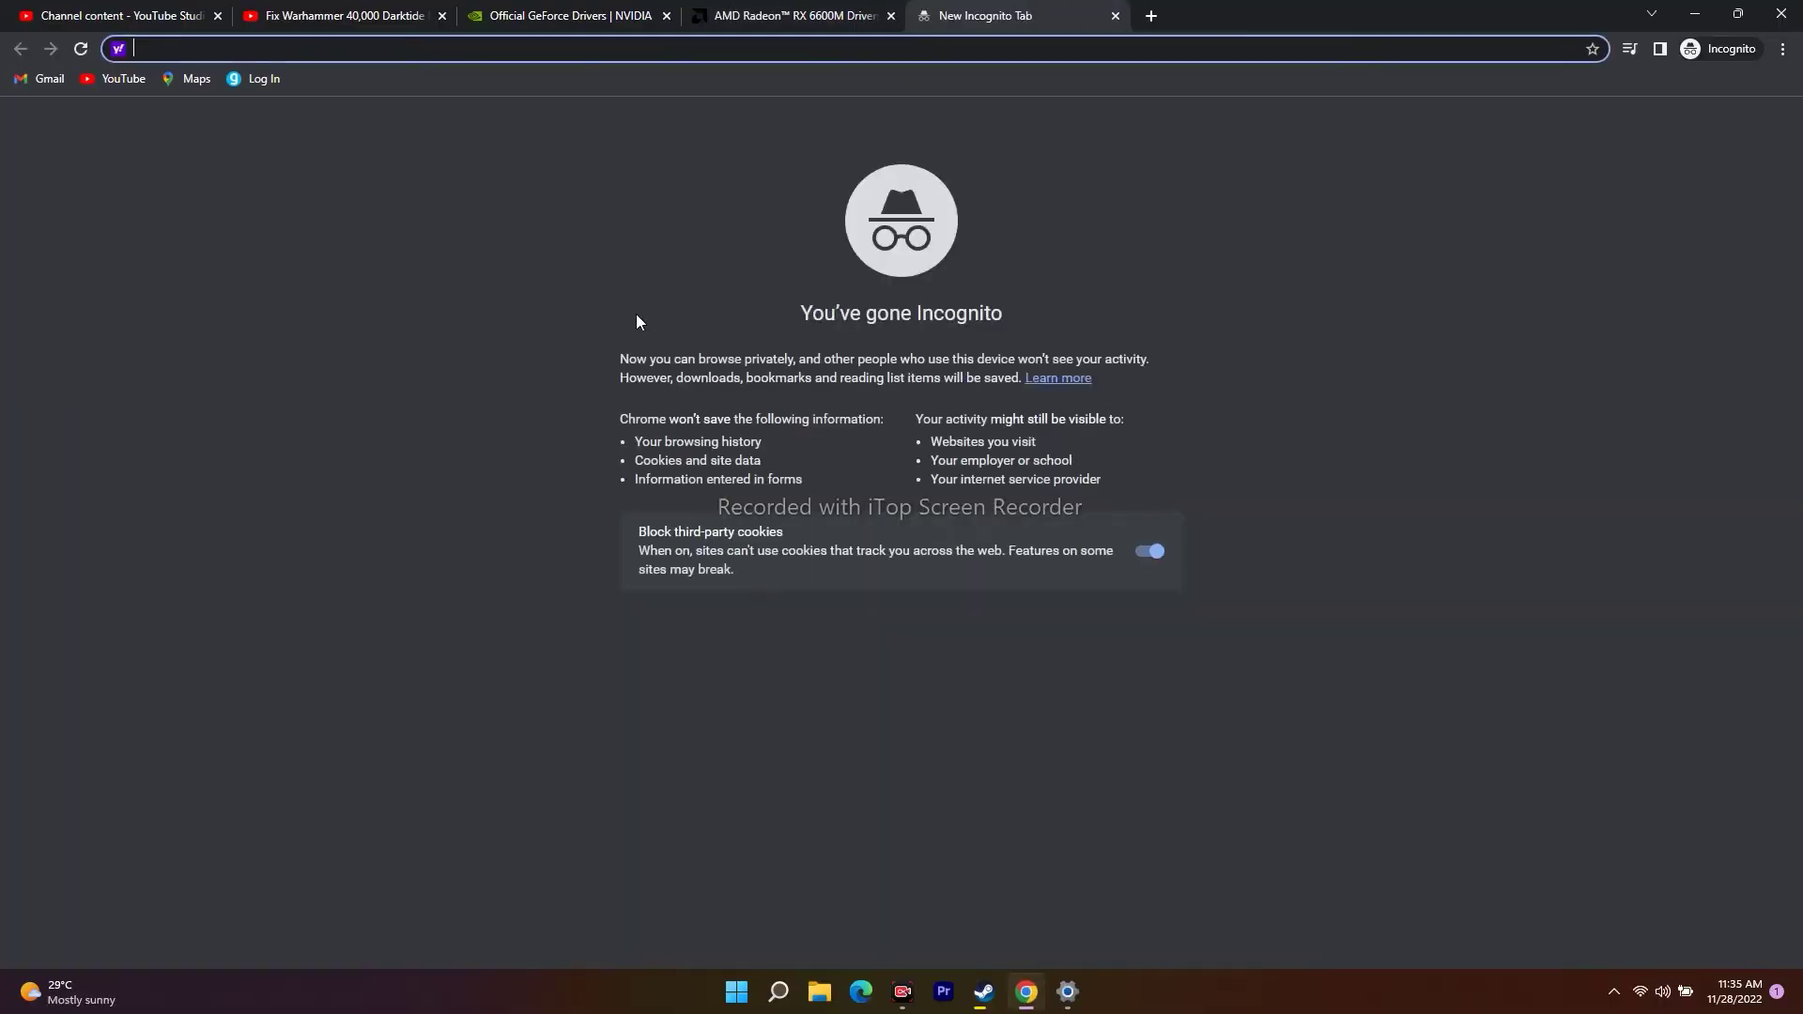
pyautogui.write('google.com')
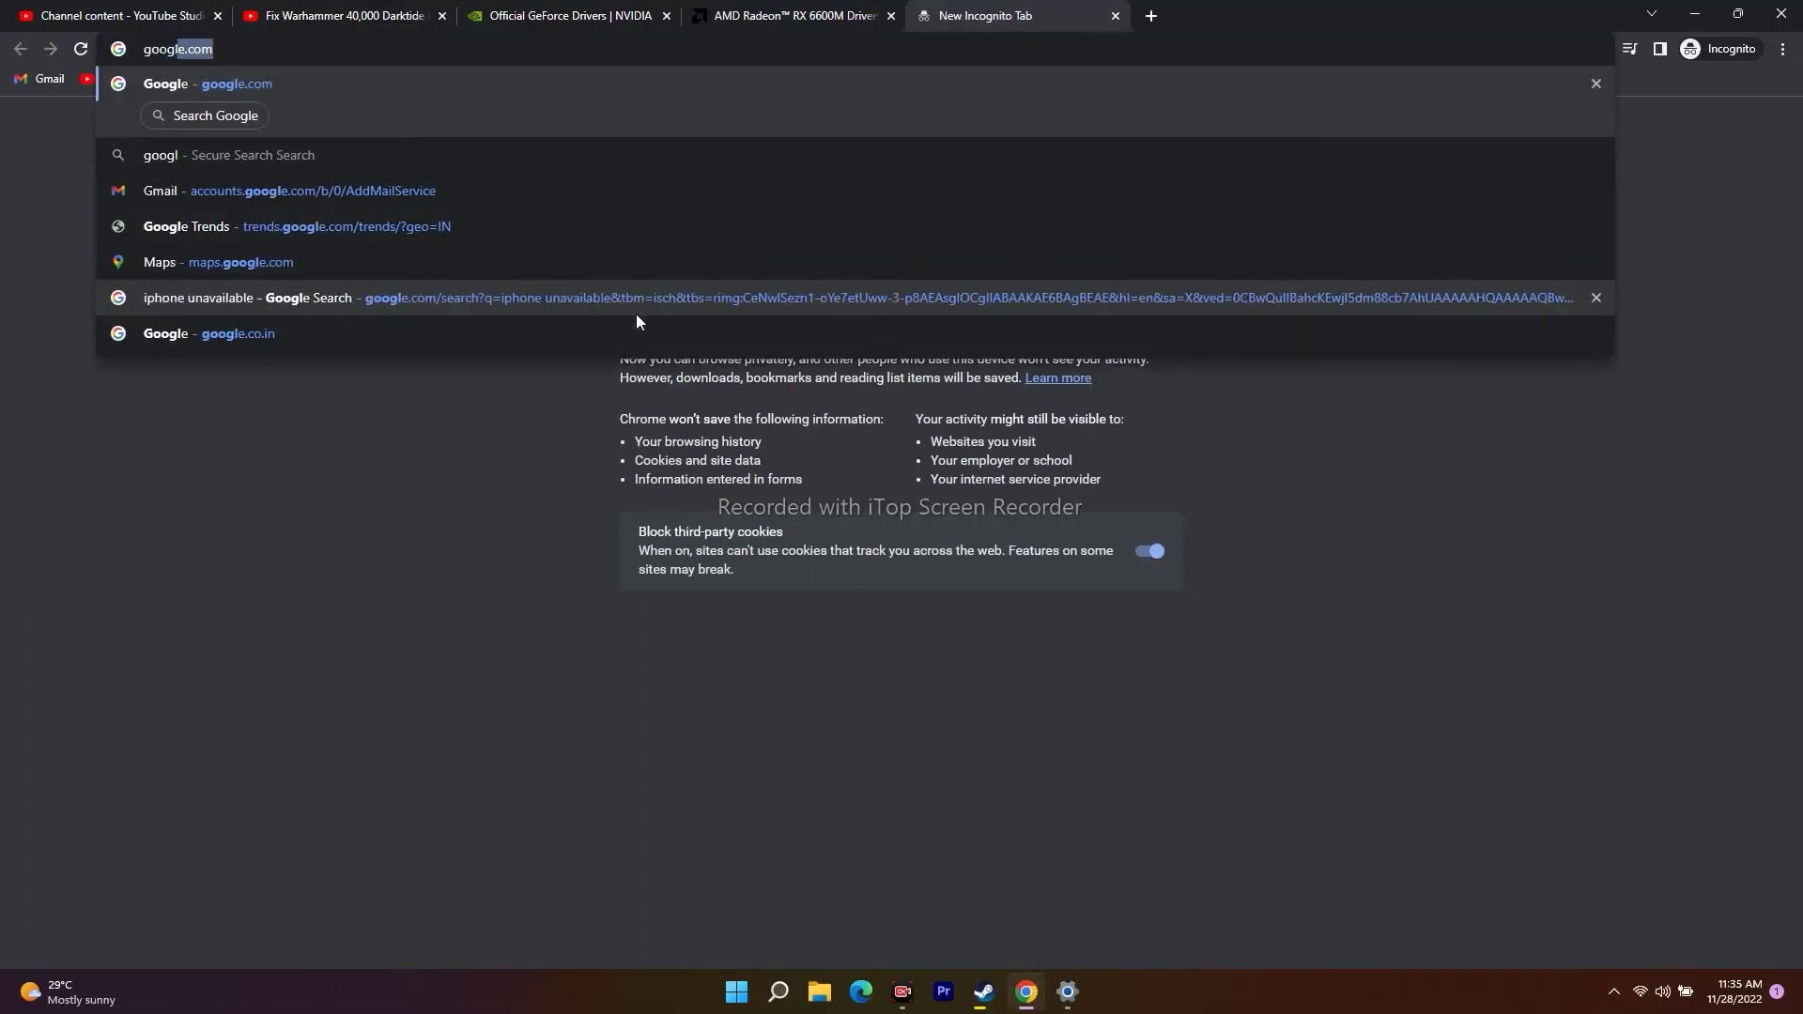
pyautogui.press('Return')
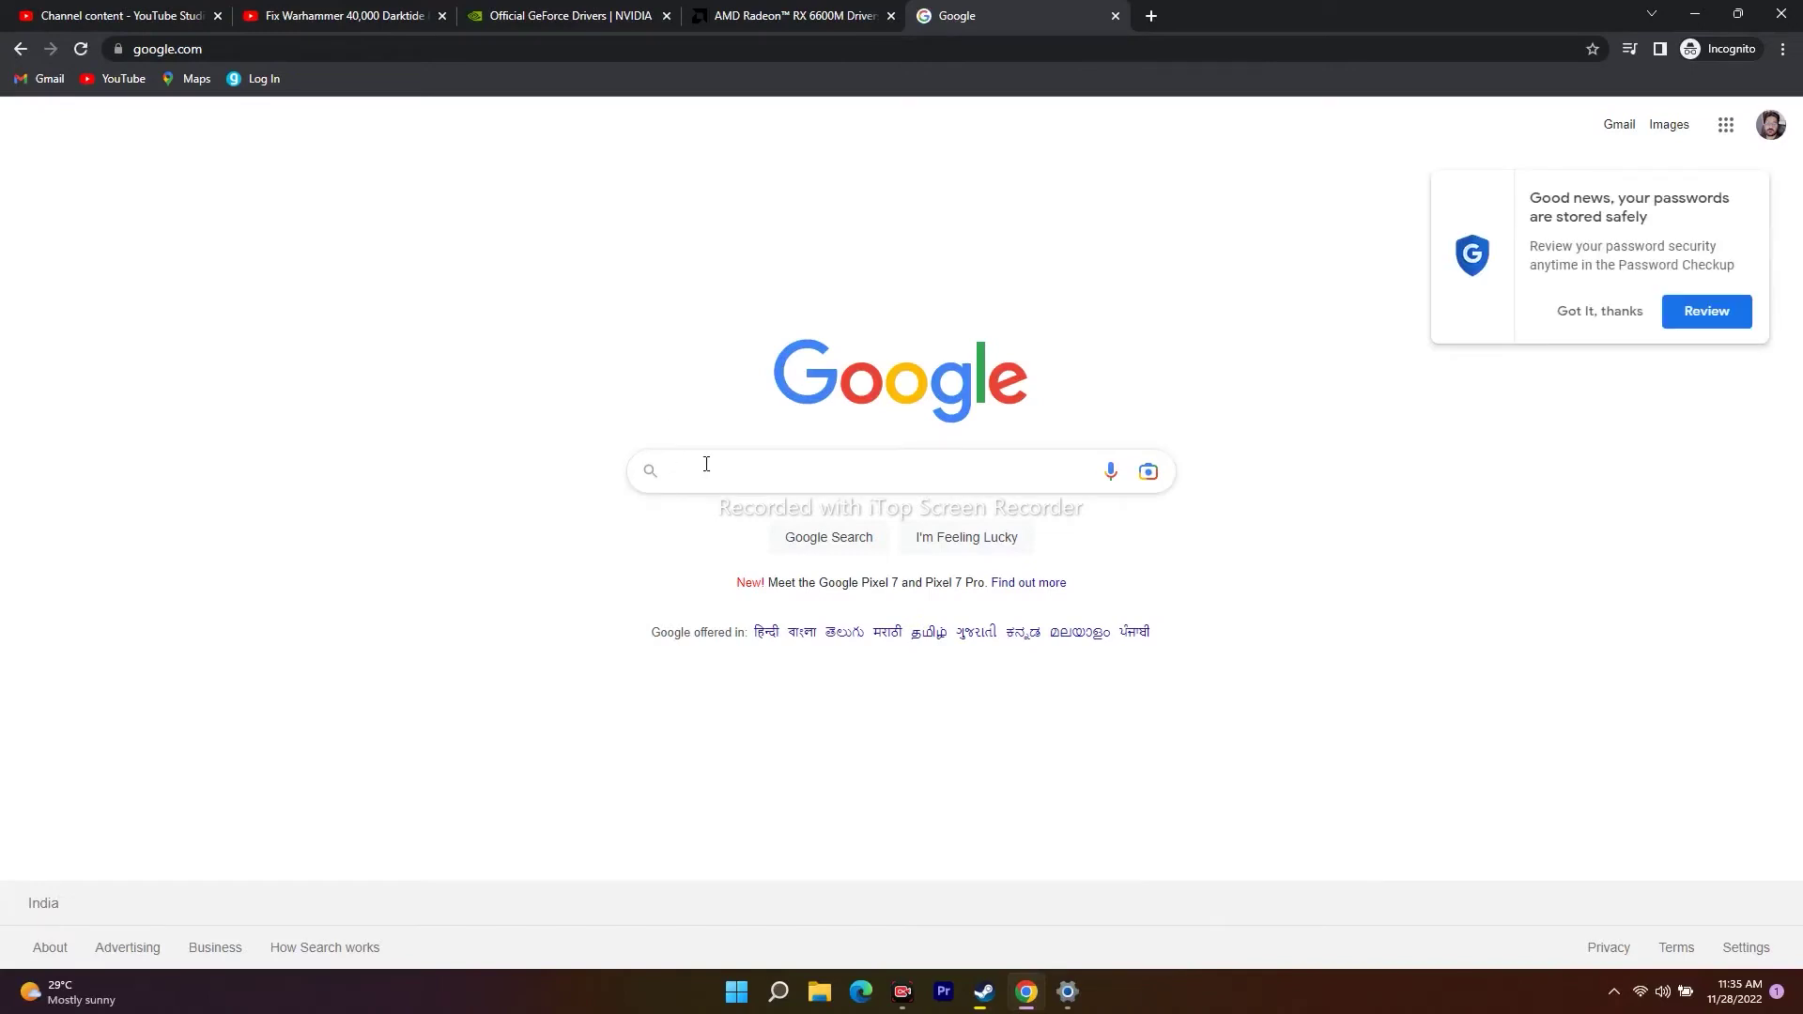
pyautogui.click(709, 471)
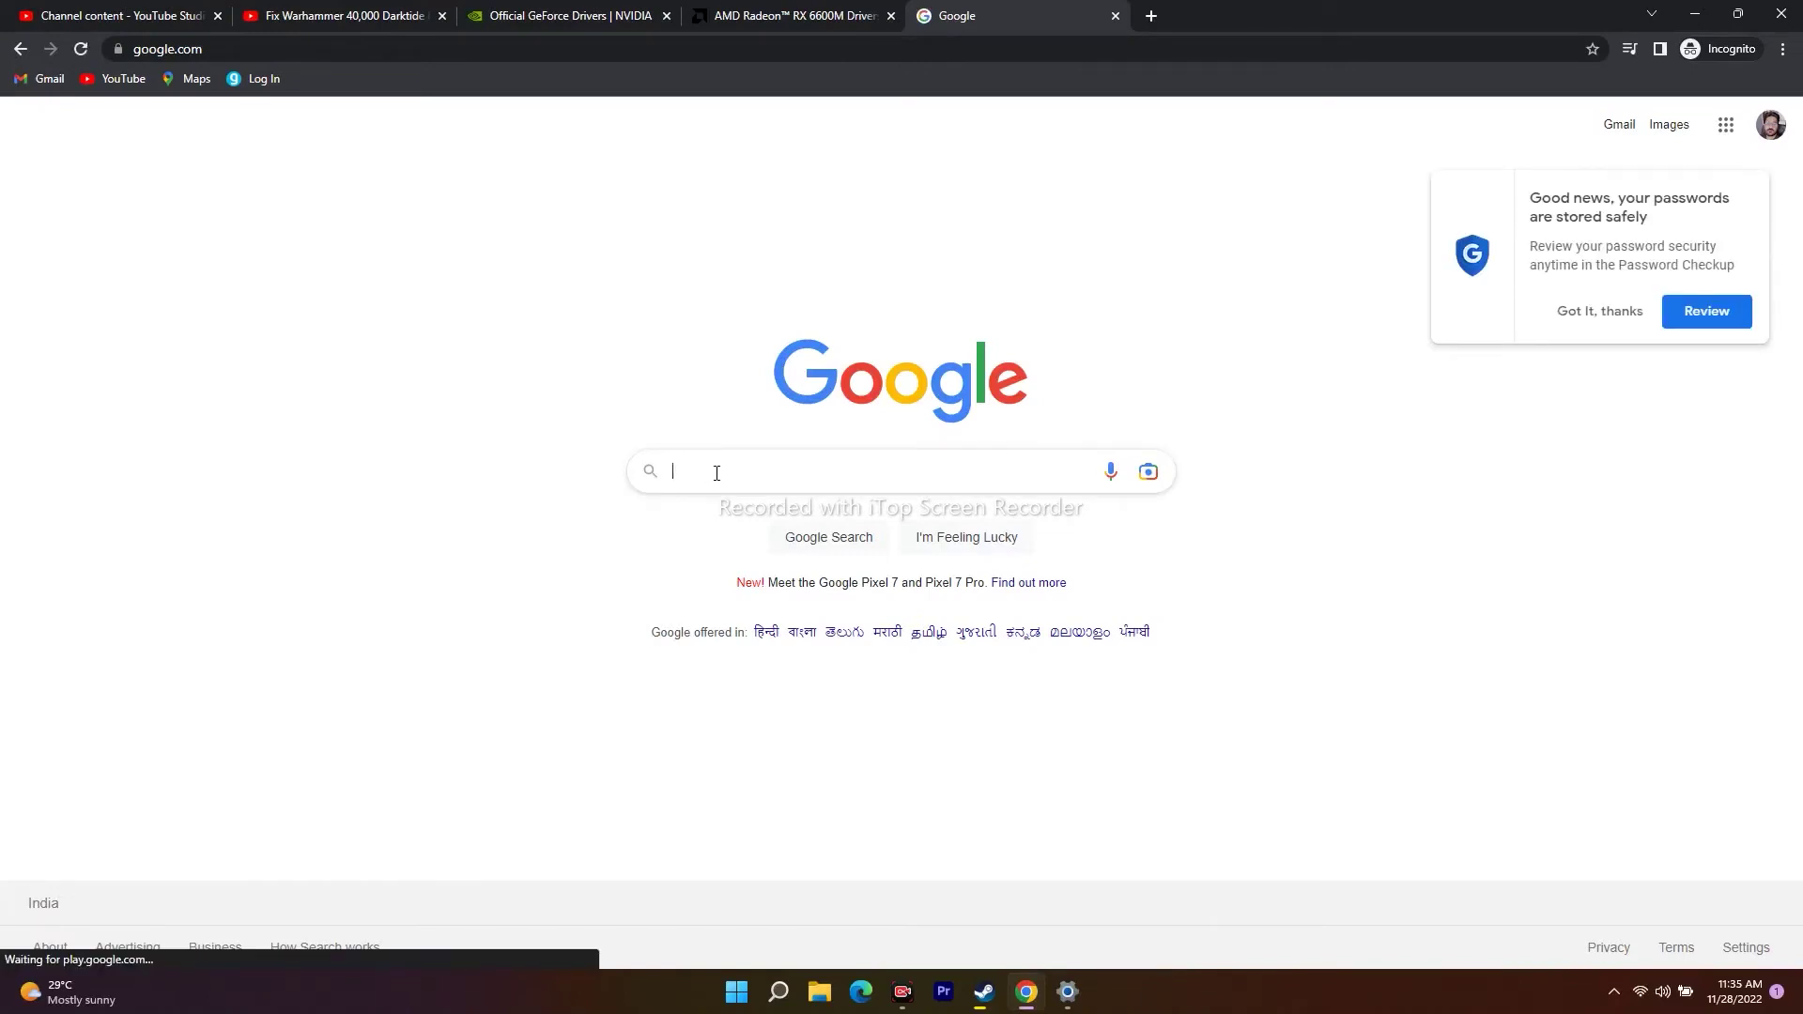
pyautogui.write('micr')
pyautogui.press('Down')
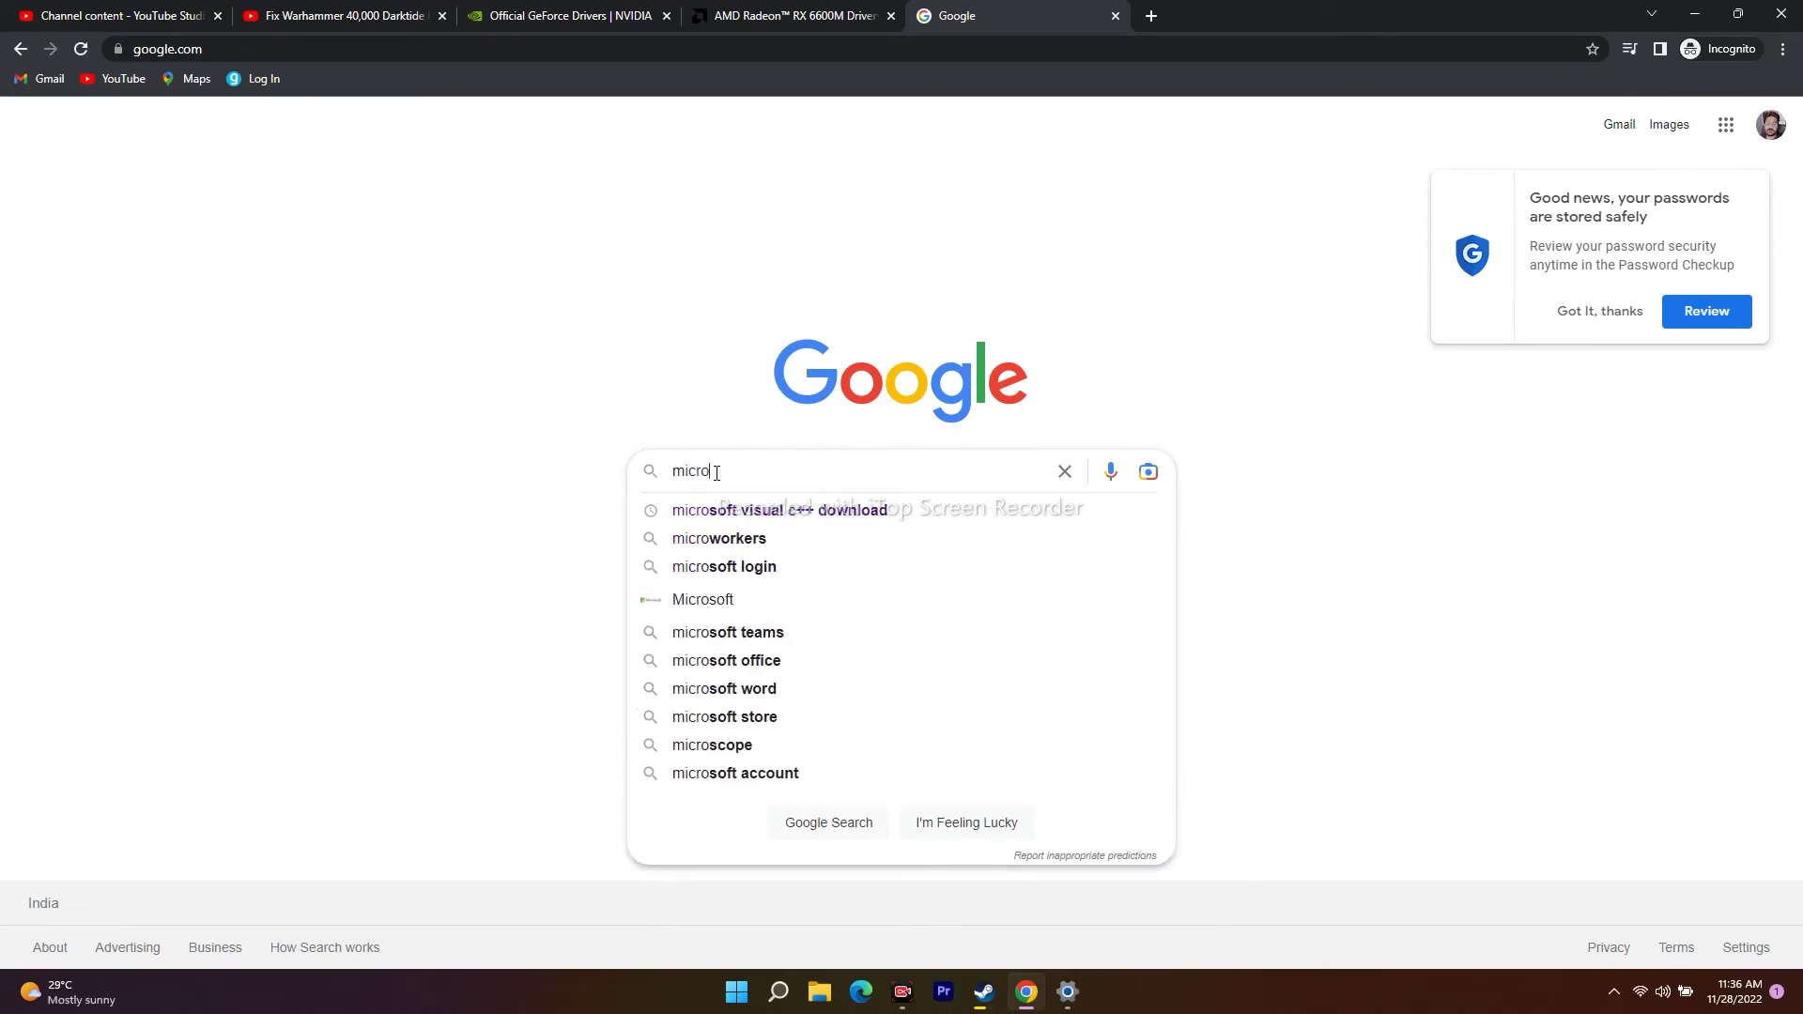
pyautogui.press('Return')
# - View the Visual Studio 2015, 2017, 2019, and 2022 download table on Microsoft's Visual C++ Redistributable page, and minimize the browser
pyautogui.click(347, 305)
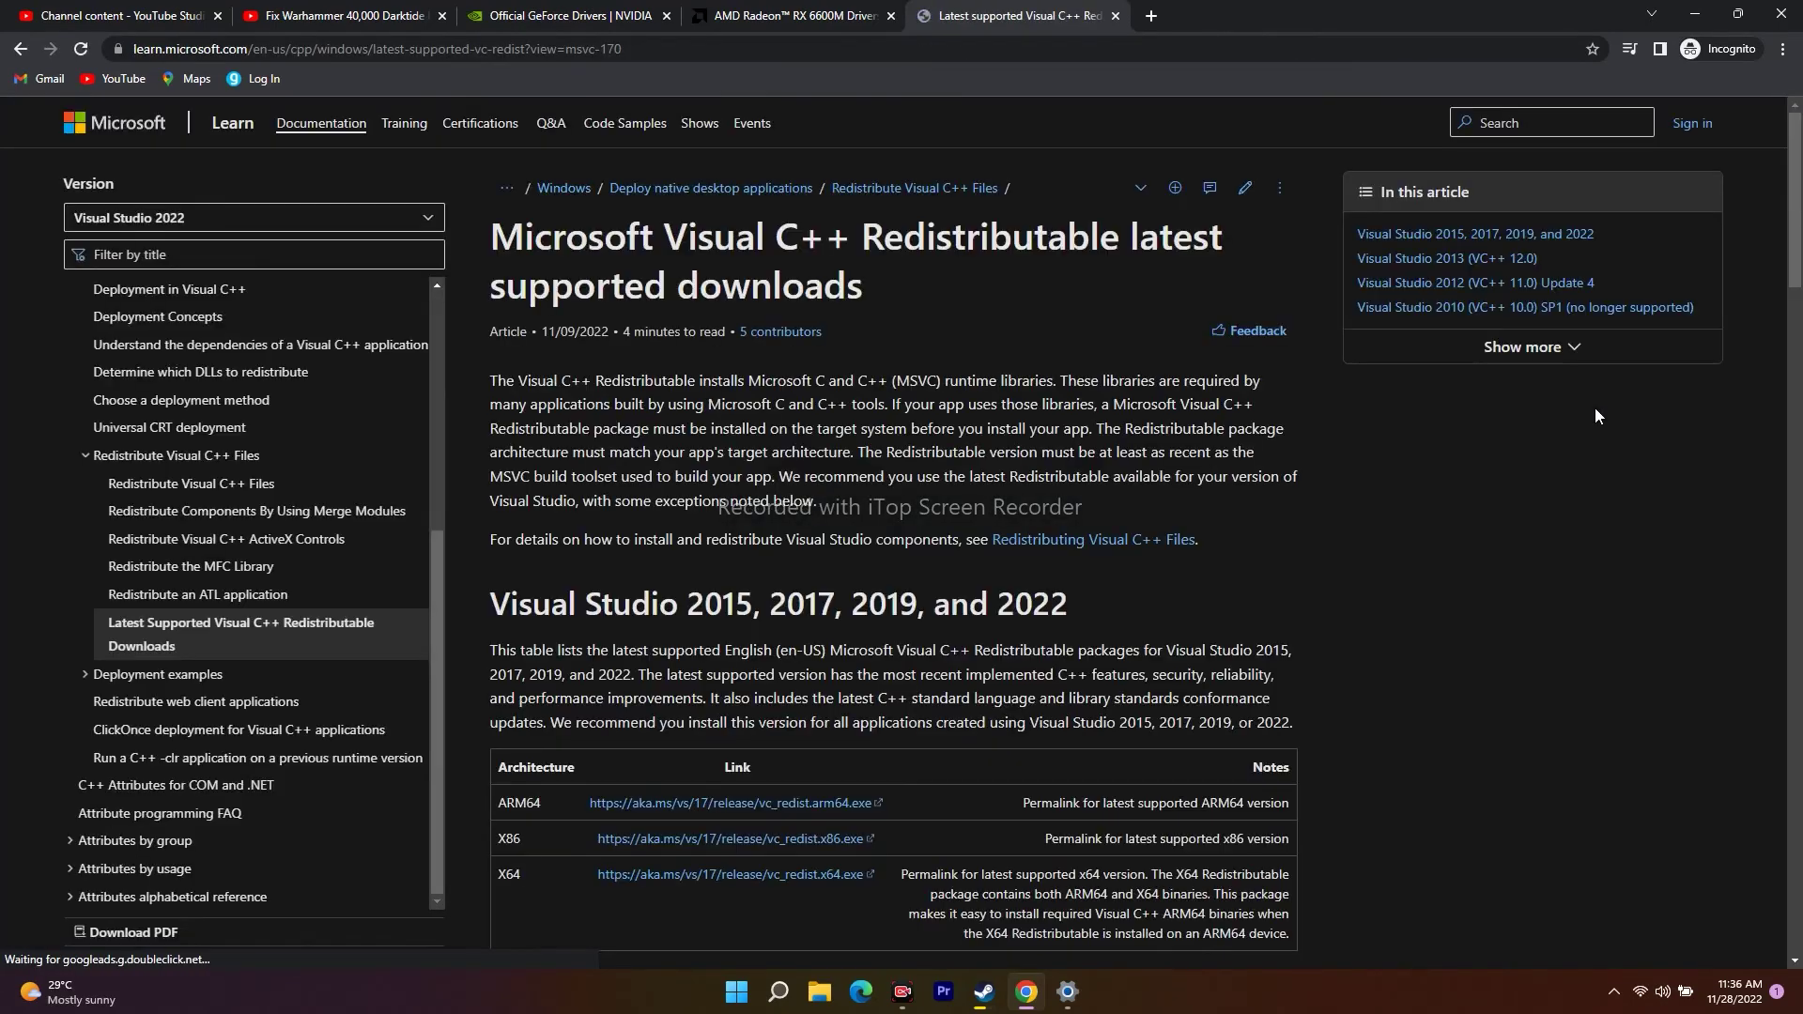
pyautogui.scroll(-2, 1613, 397)
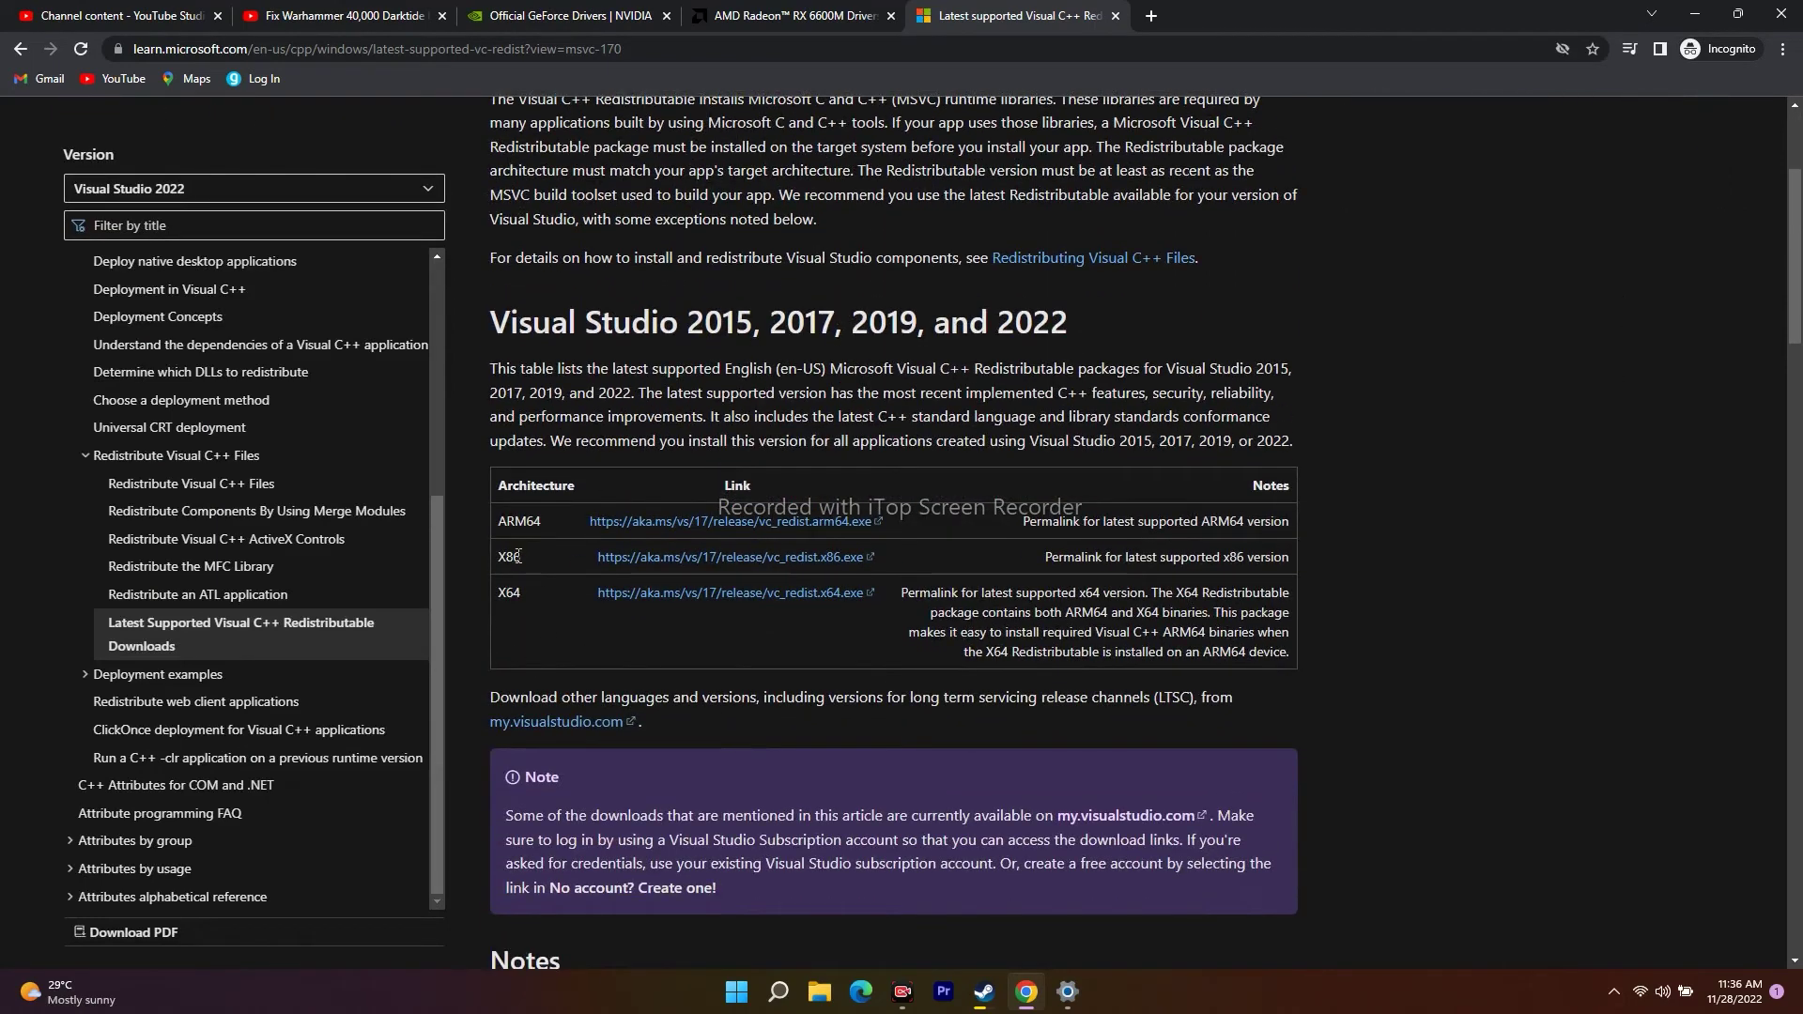
pyautogui.click(877, 579)
pyautogui.click(1694, 13)
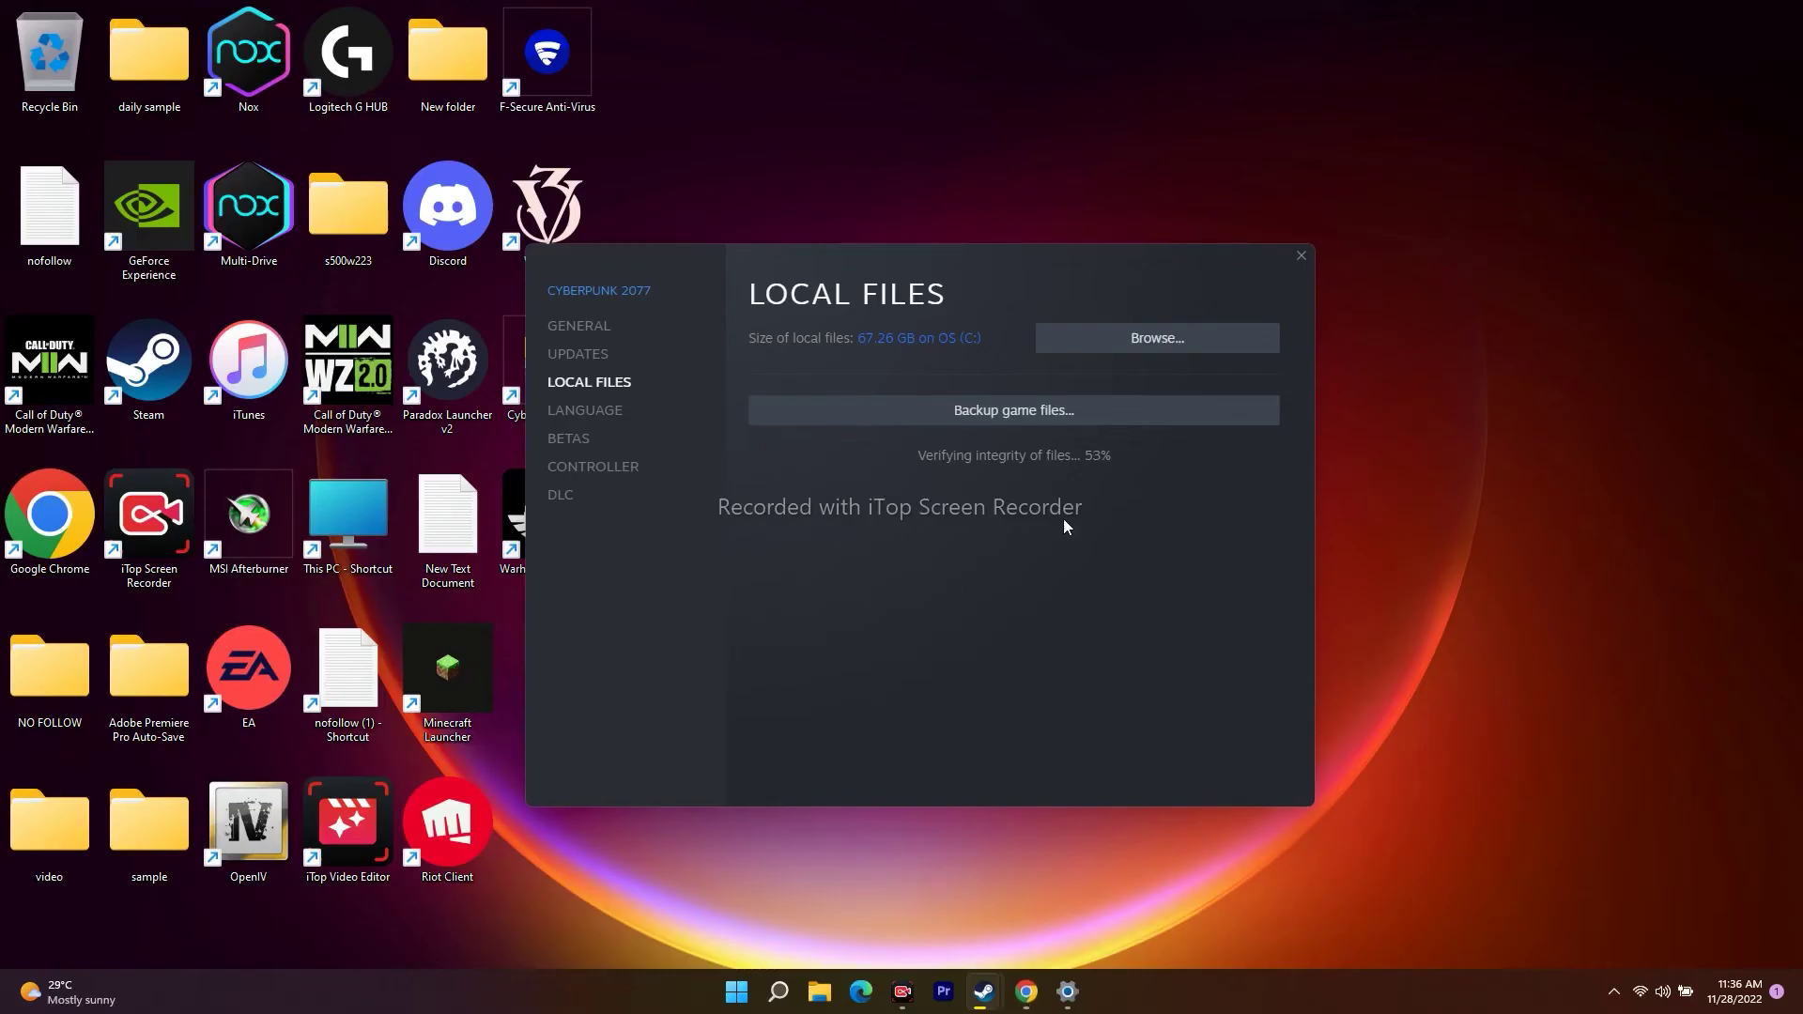
# - Hide all Microsoft services in System Configuration, disable all remaining services, and close the dialog without applying
pyautogui.click(777, 992)
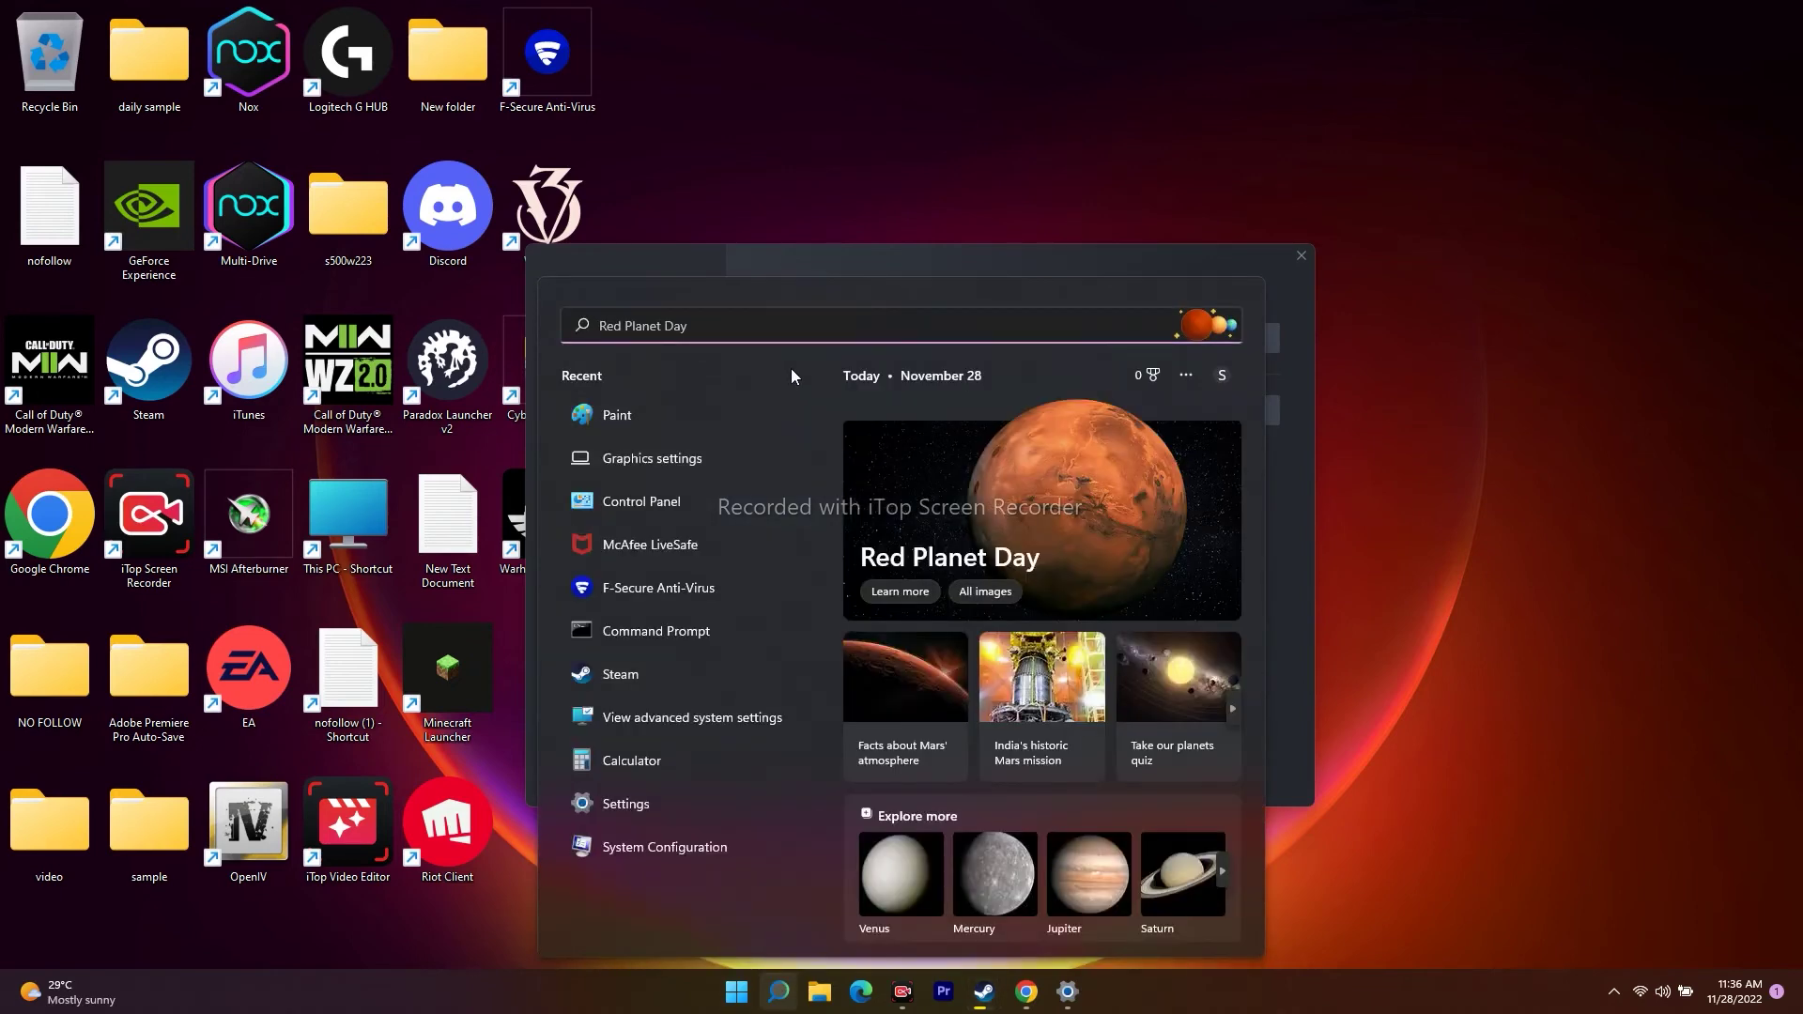
pyautogui.click(679, 849)
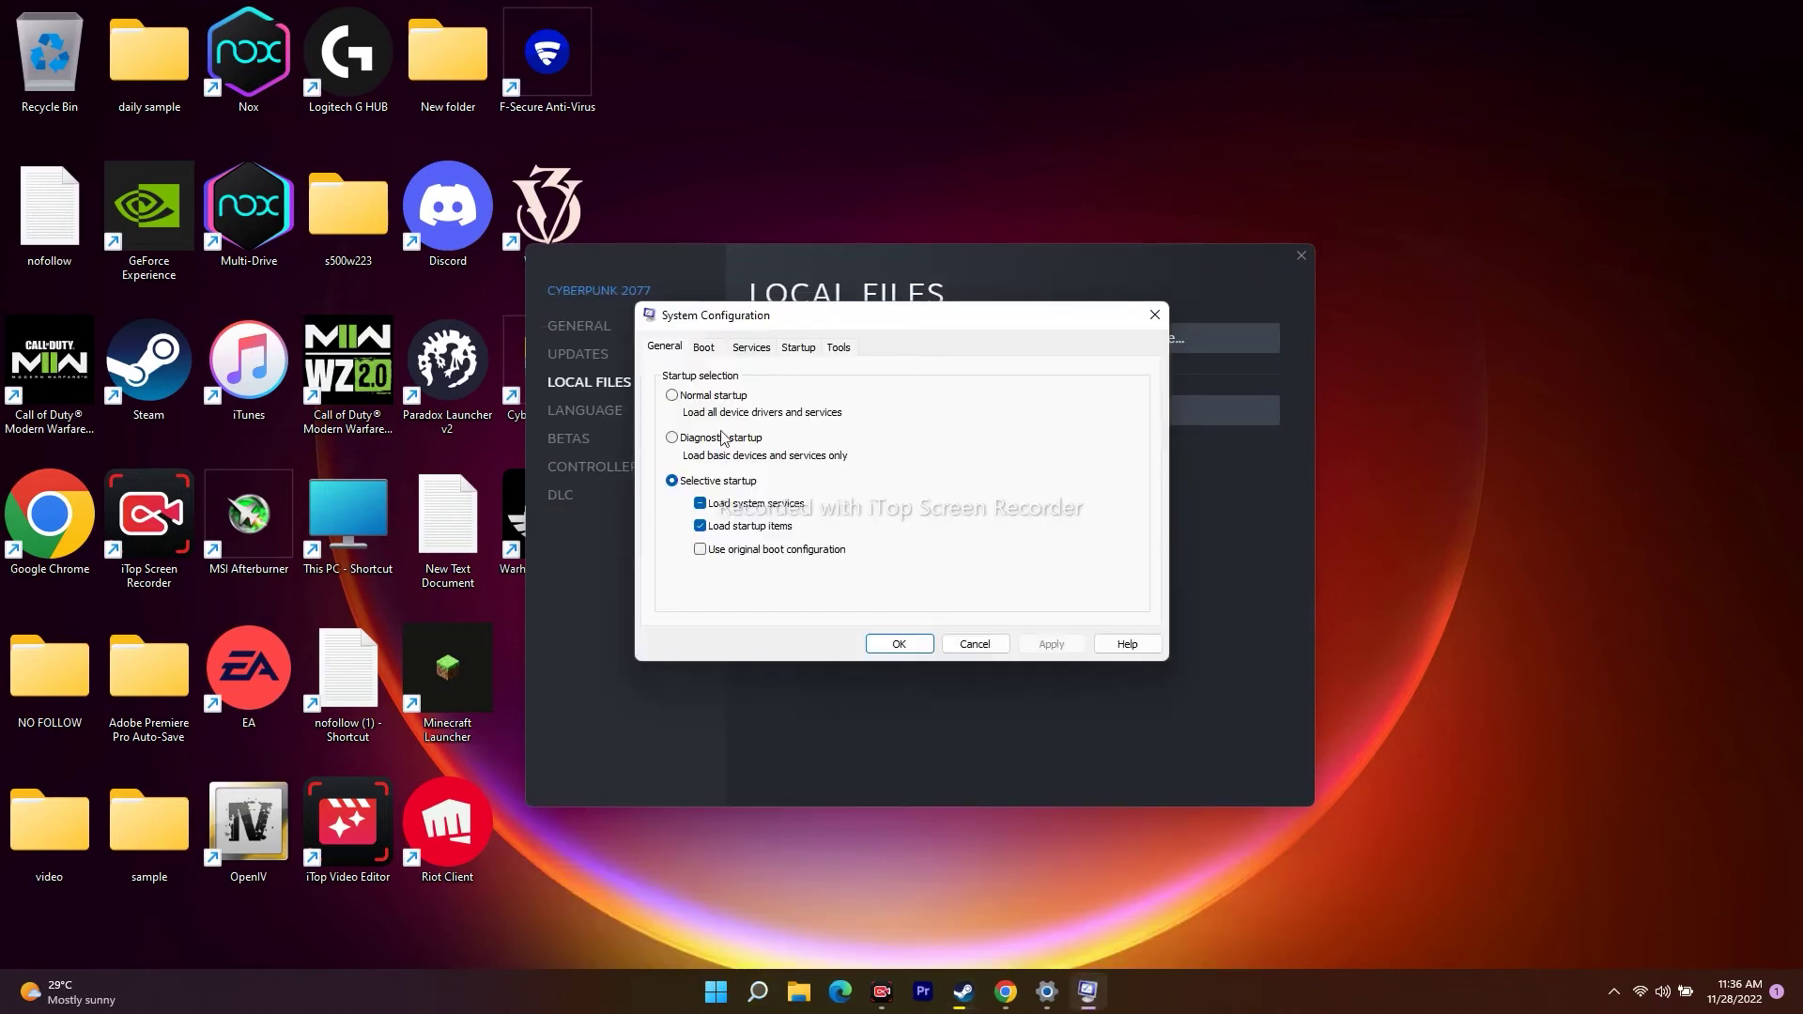
pyautogui.click(751, 348)
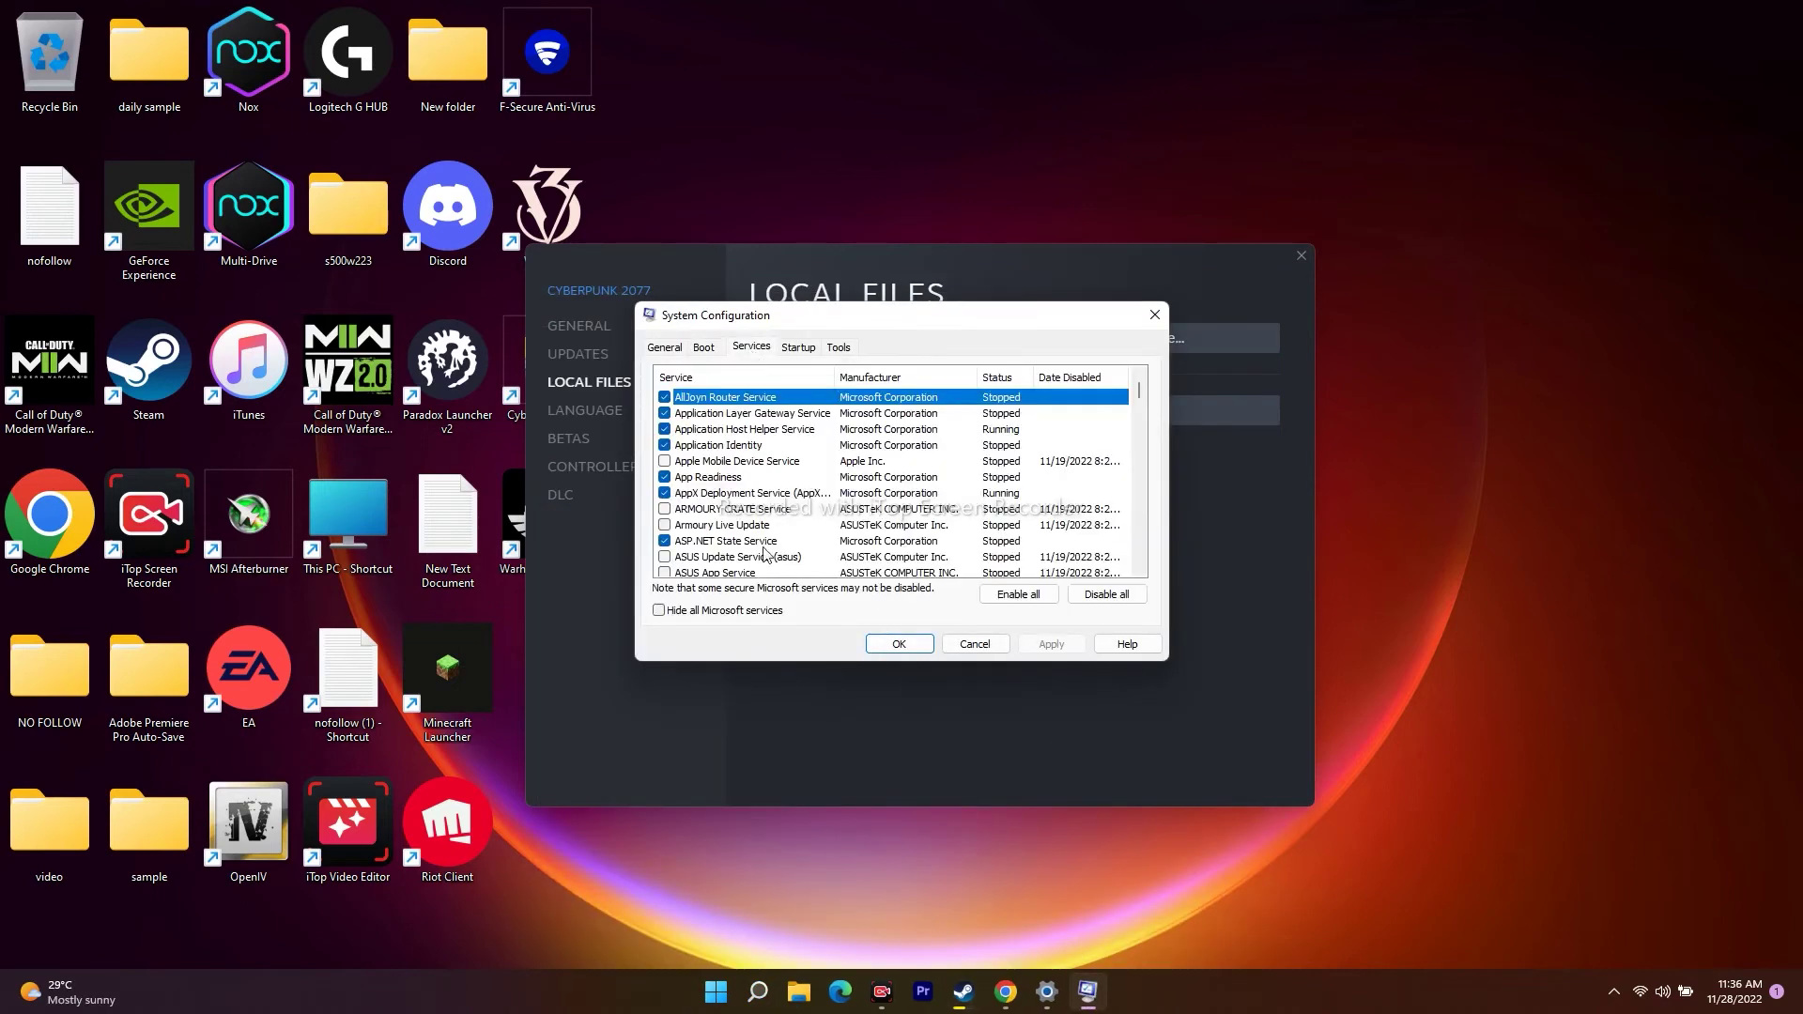
pyautogui.click(679, 613)
pyautogui.click(1104, 594)
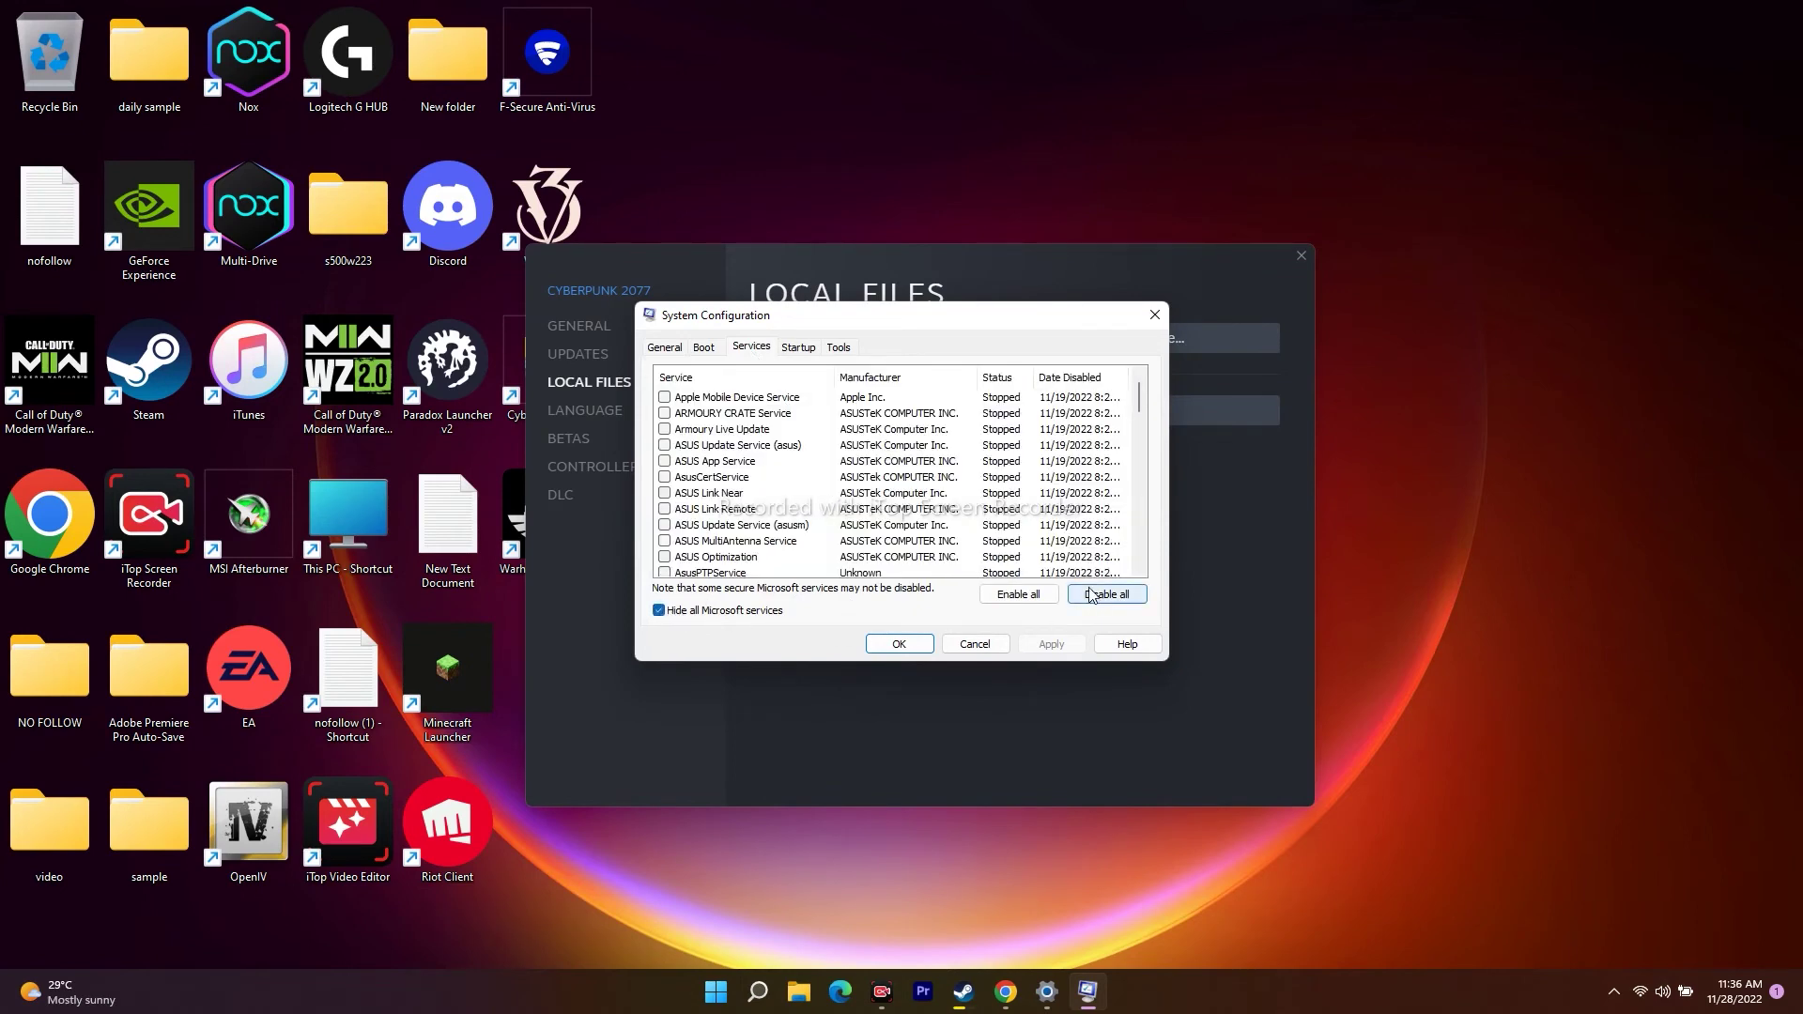
pyautogui.click(1155, 316)
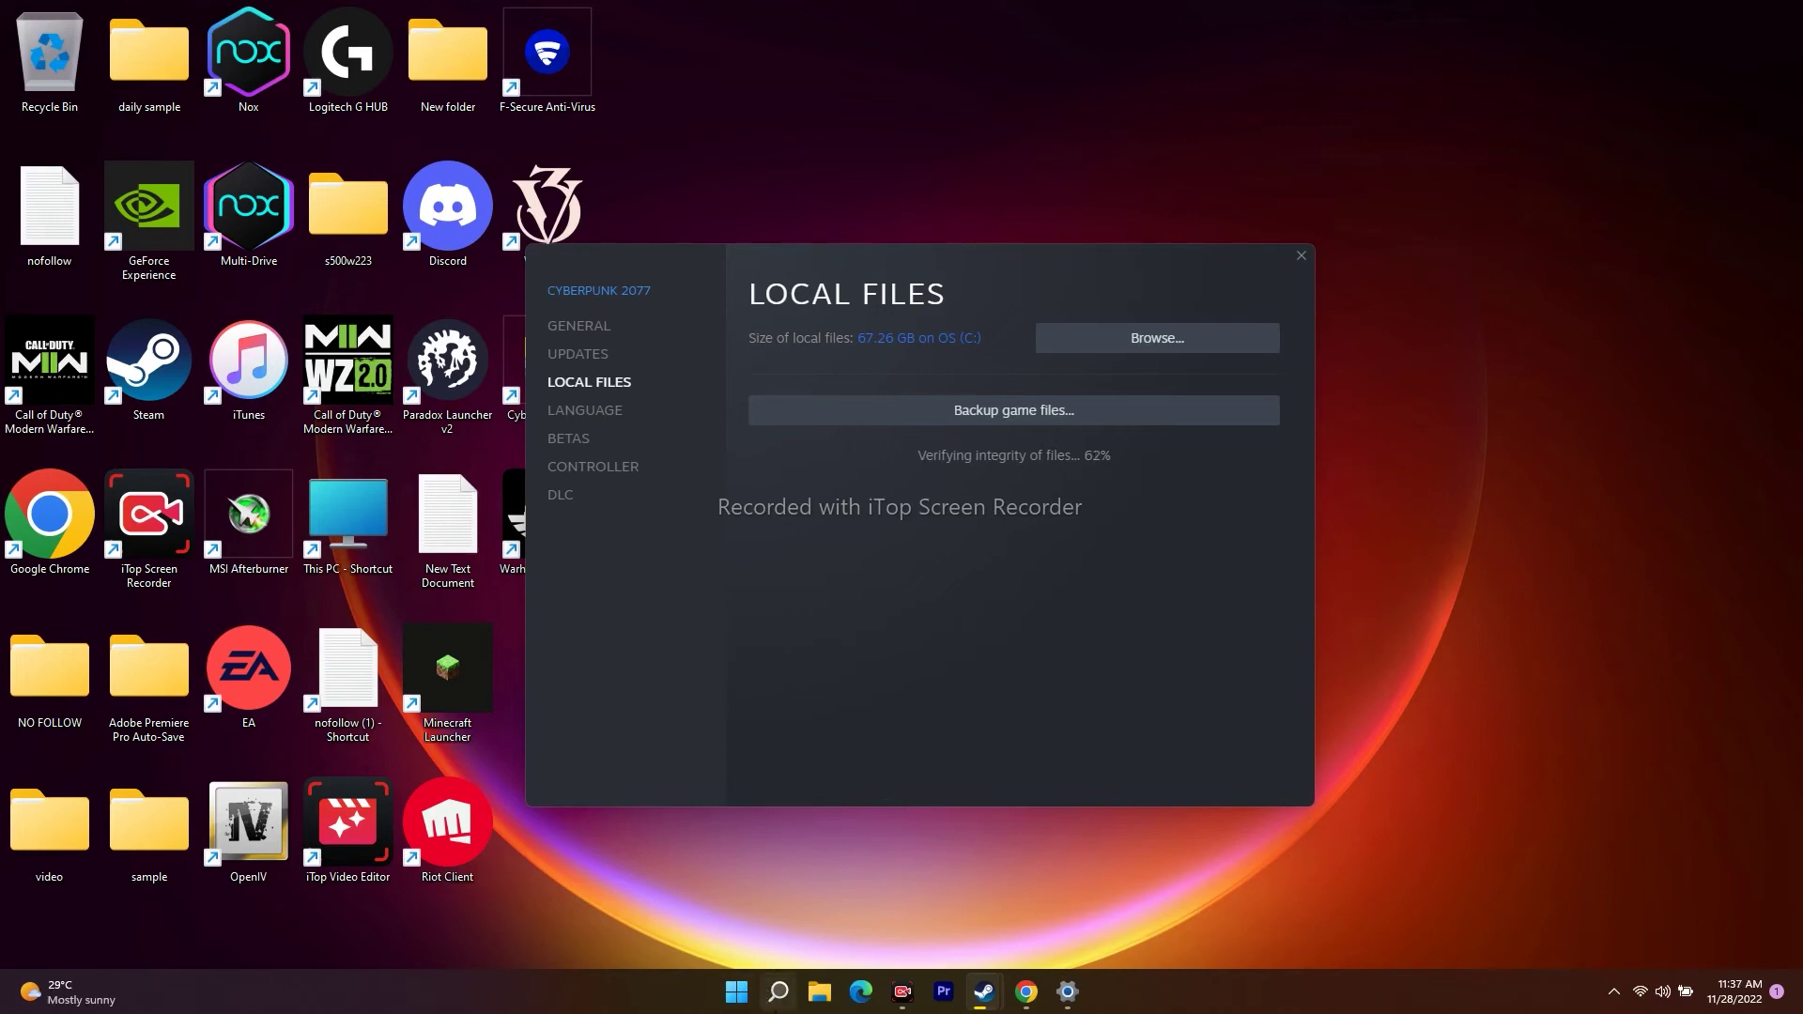
# - Open the allowed apps list of Windows Defender Firewall in Control Panel and locate the Cyberpunk 2077 entry
pyautogui.click(778, 990)
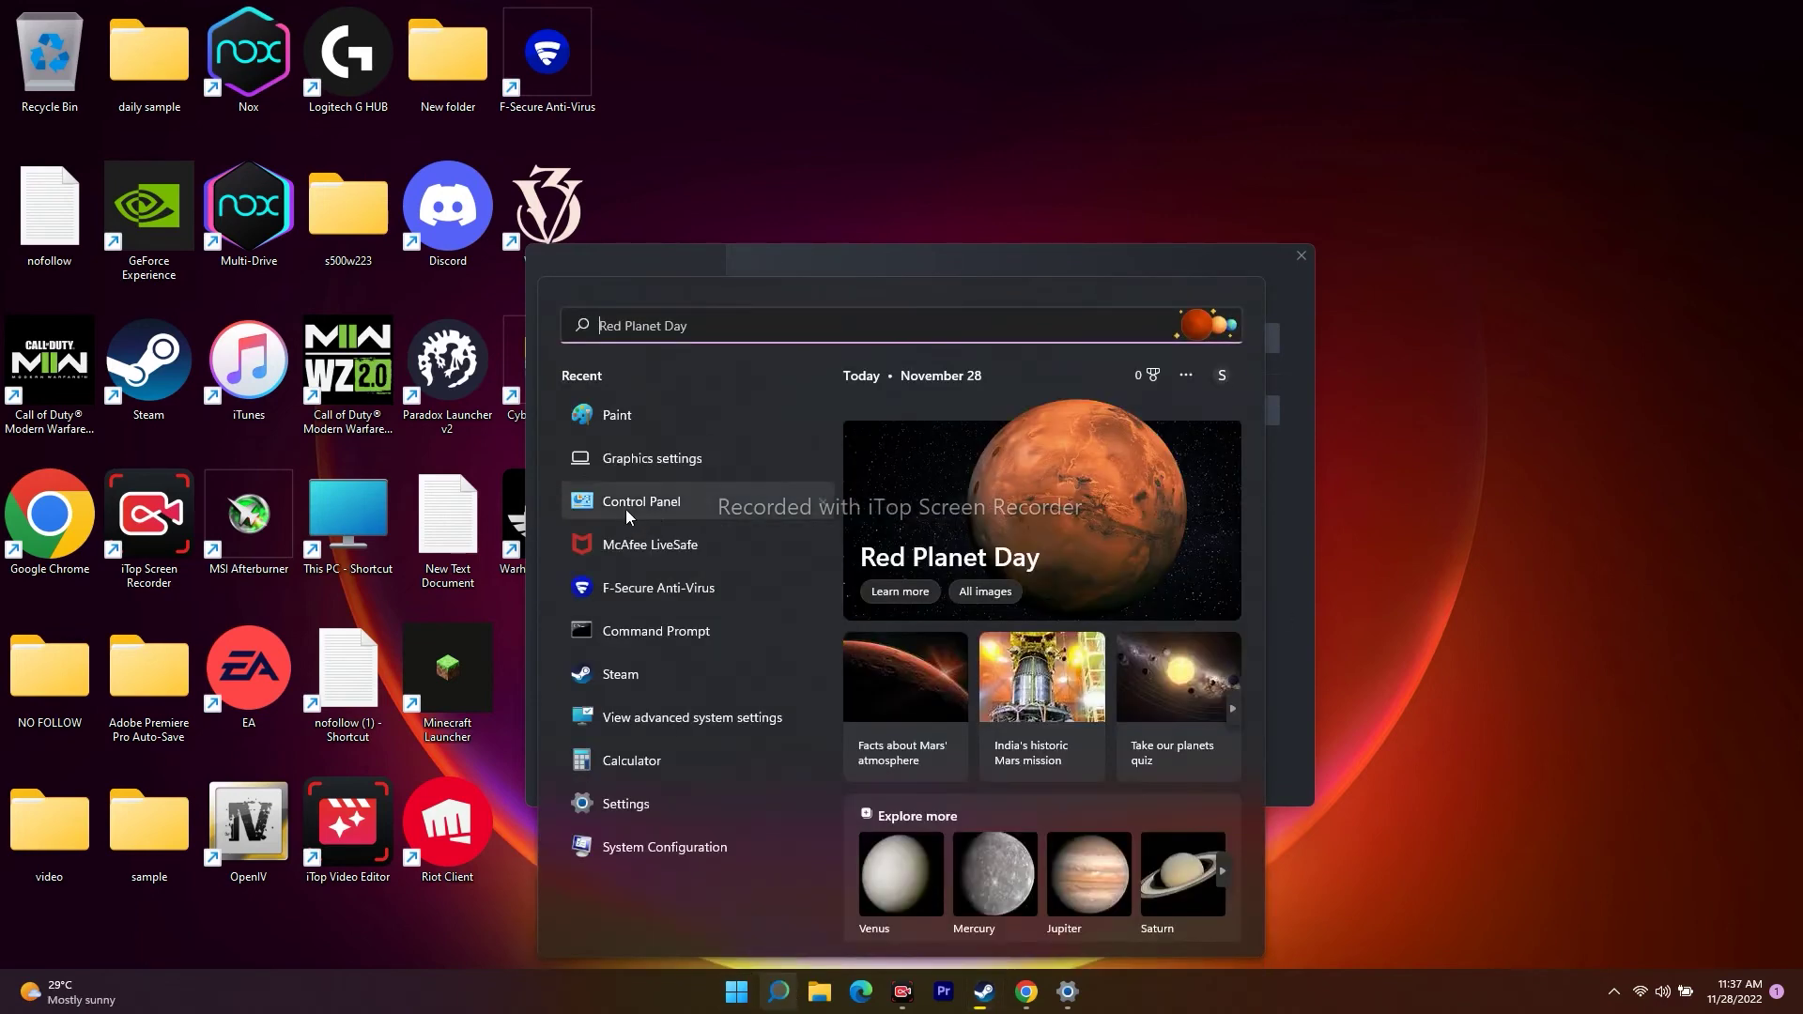
pyautogui.click(626, 500)
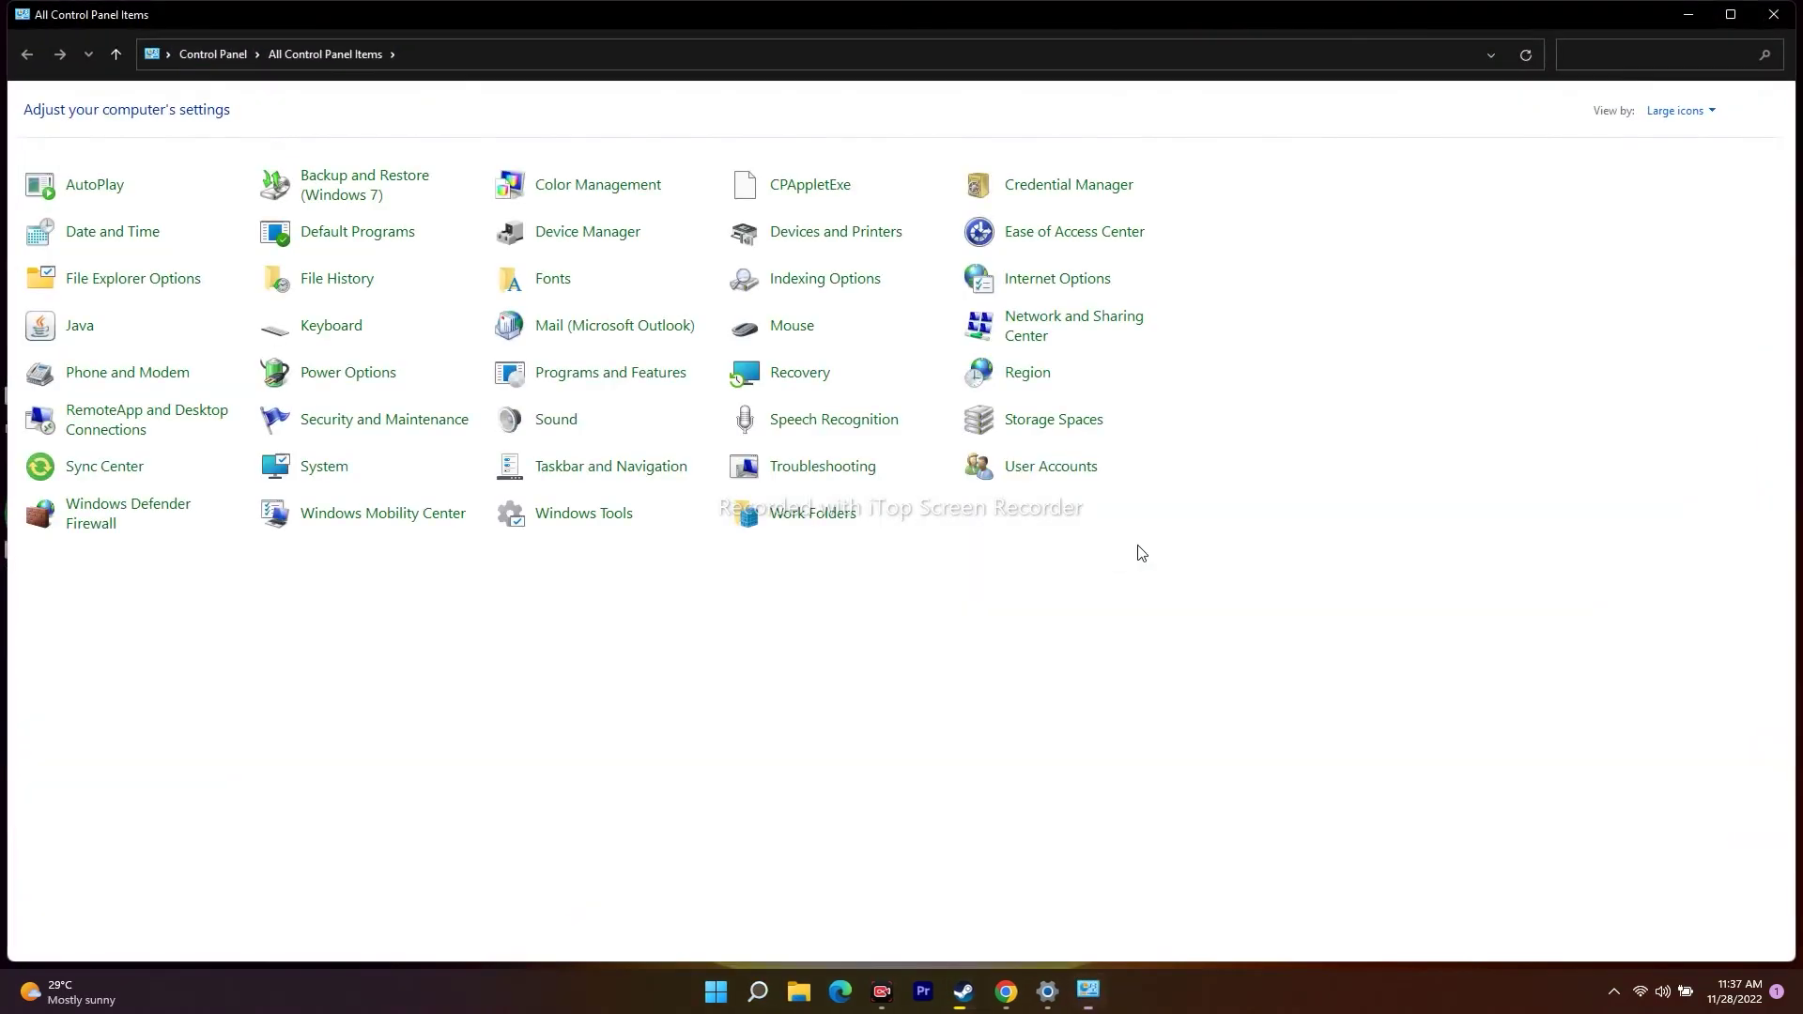
pyautogui.click(120, 515)
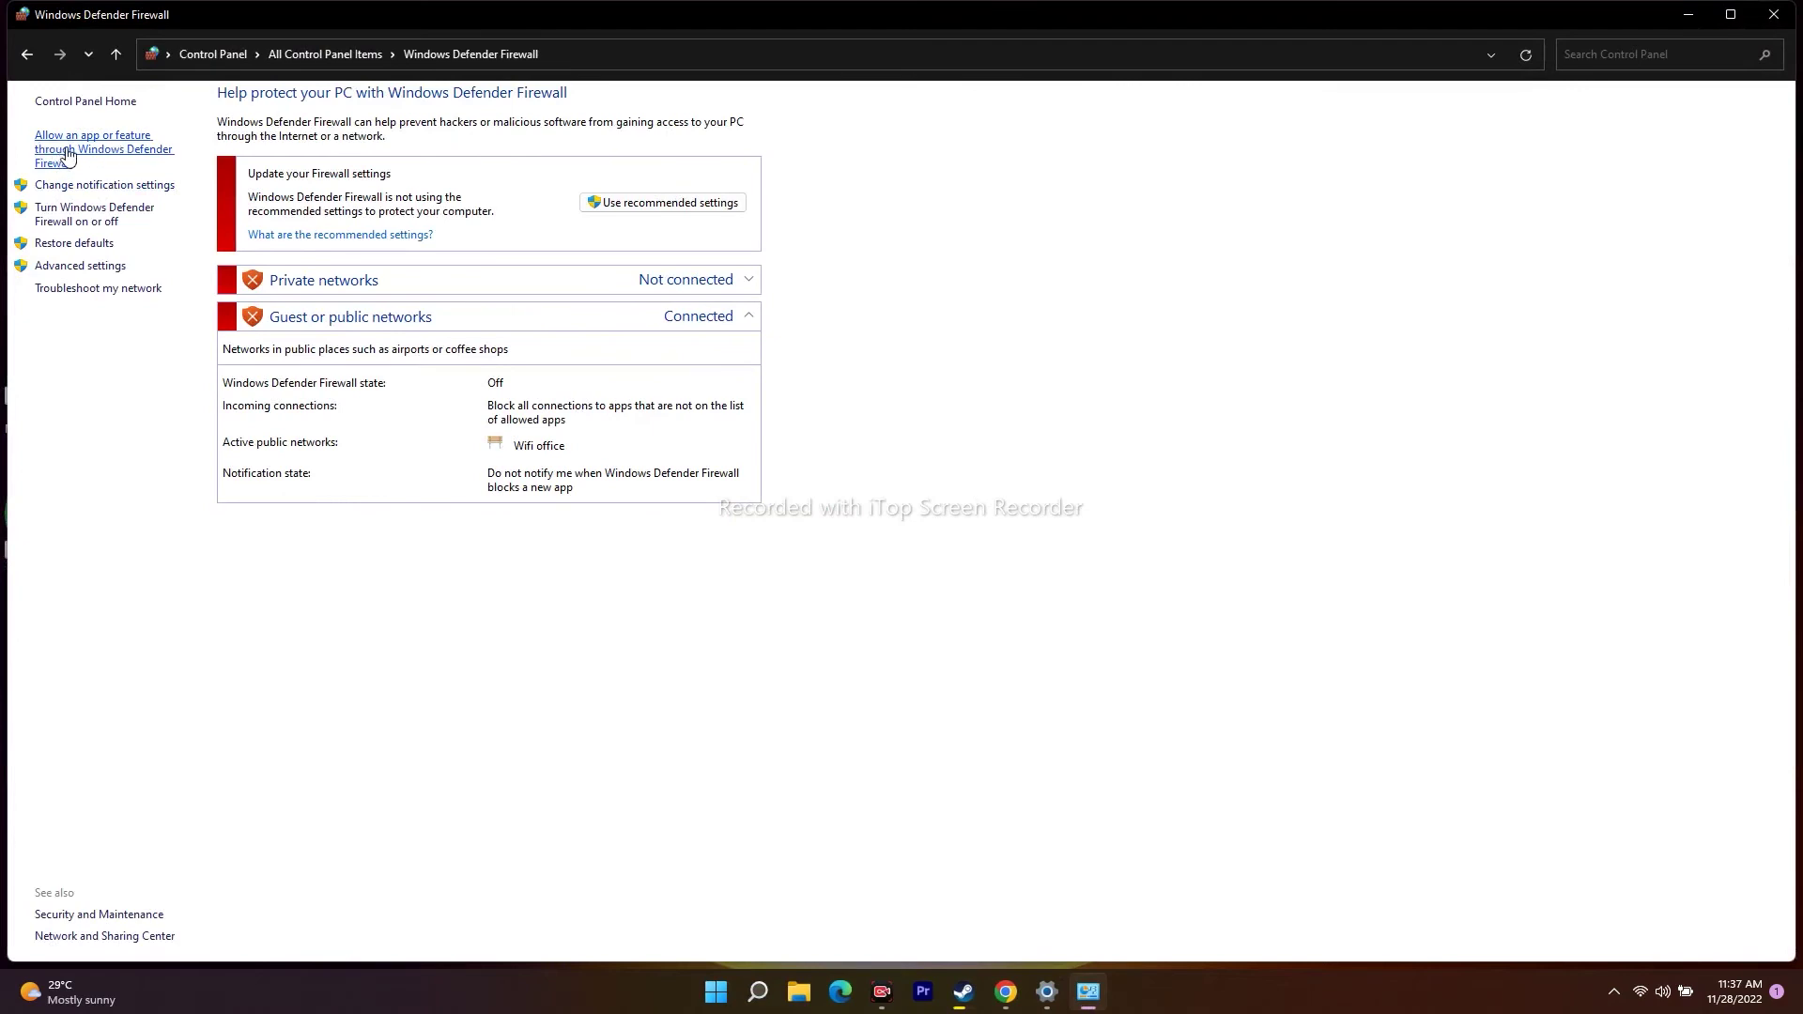
pyautogui.click(70, 150)
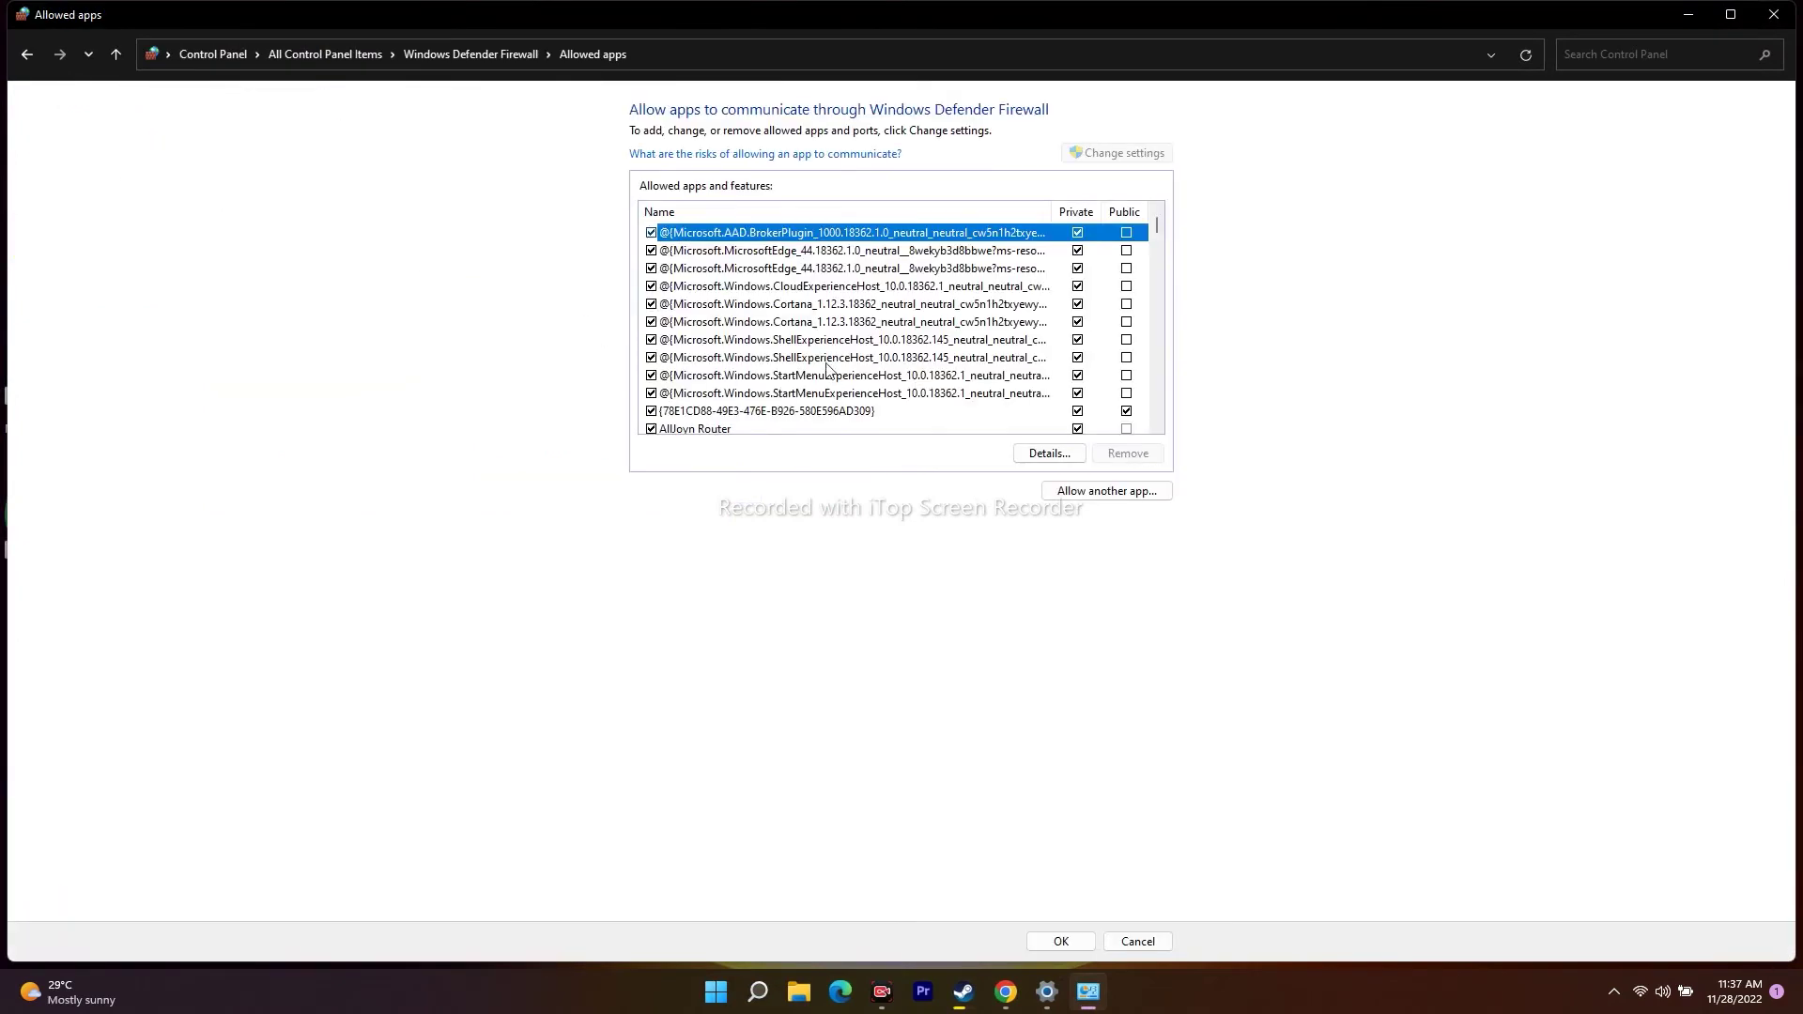
pyautogui.scroll(-7, 825, 328)
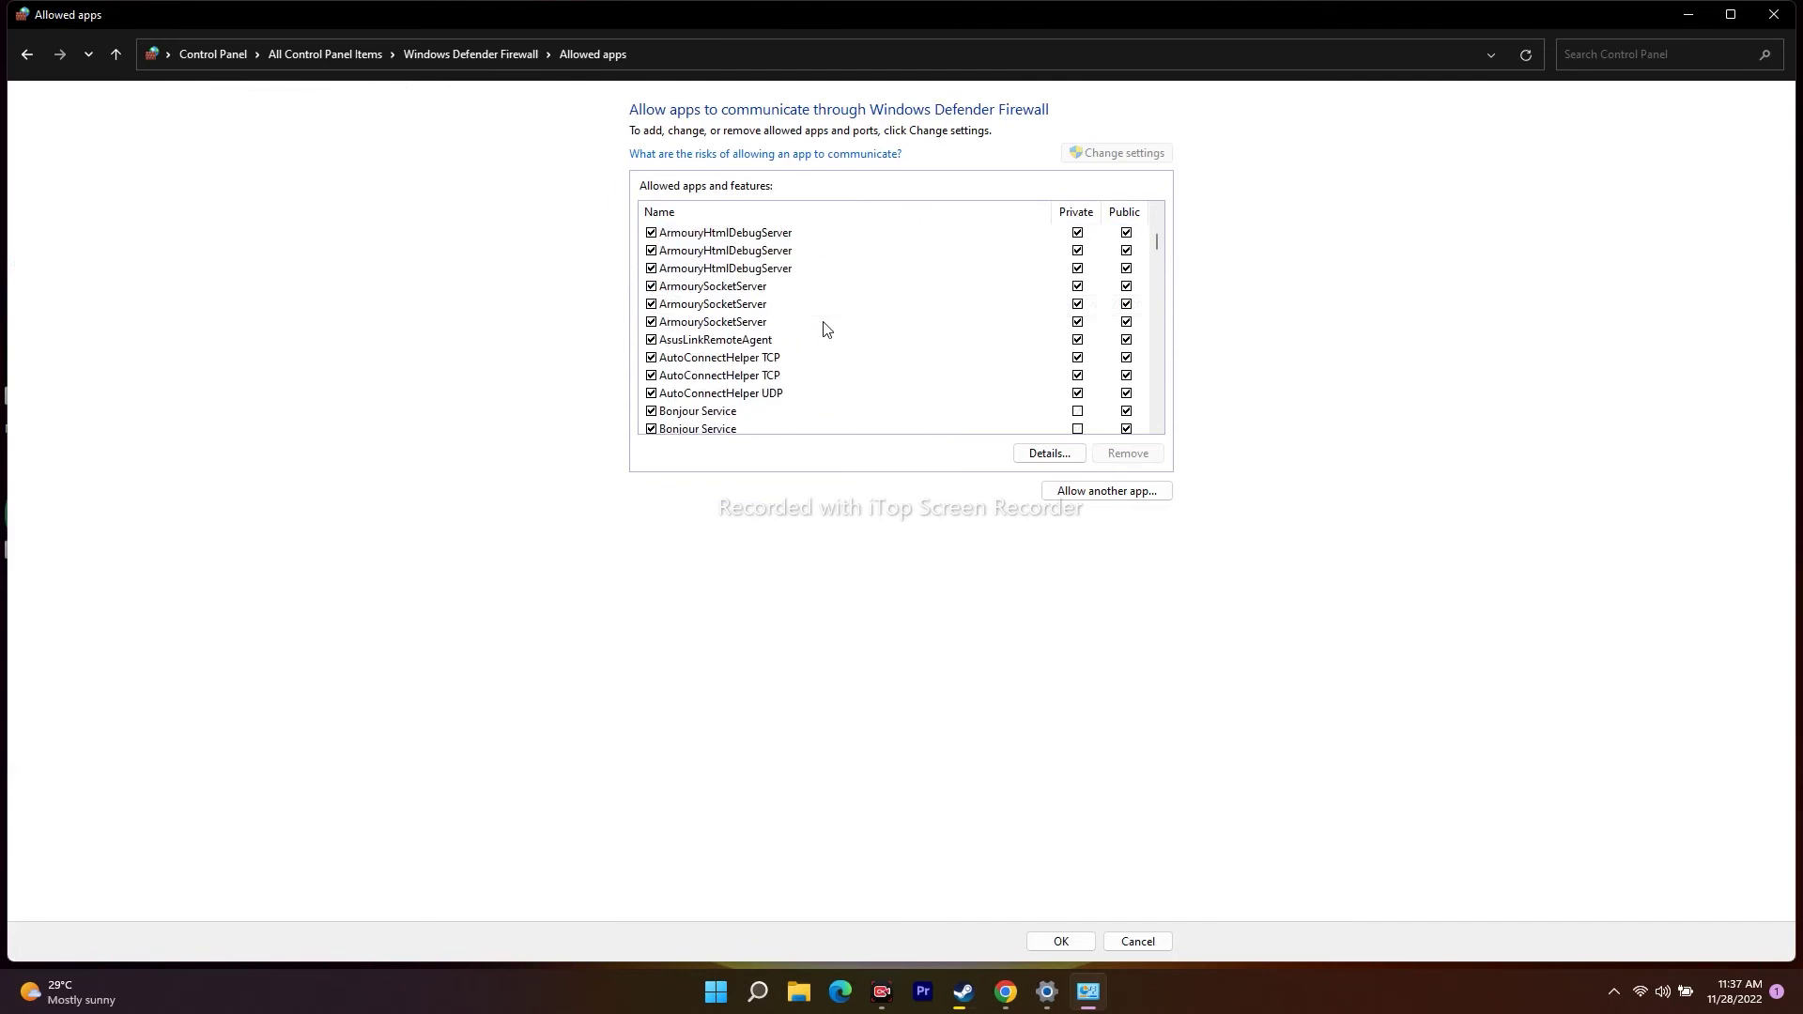
pyautogui.scroll(-3, 850, 315)
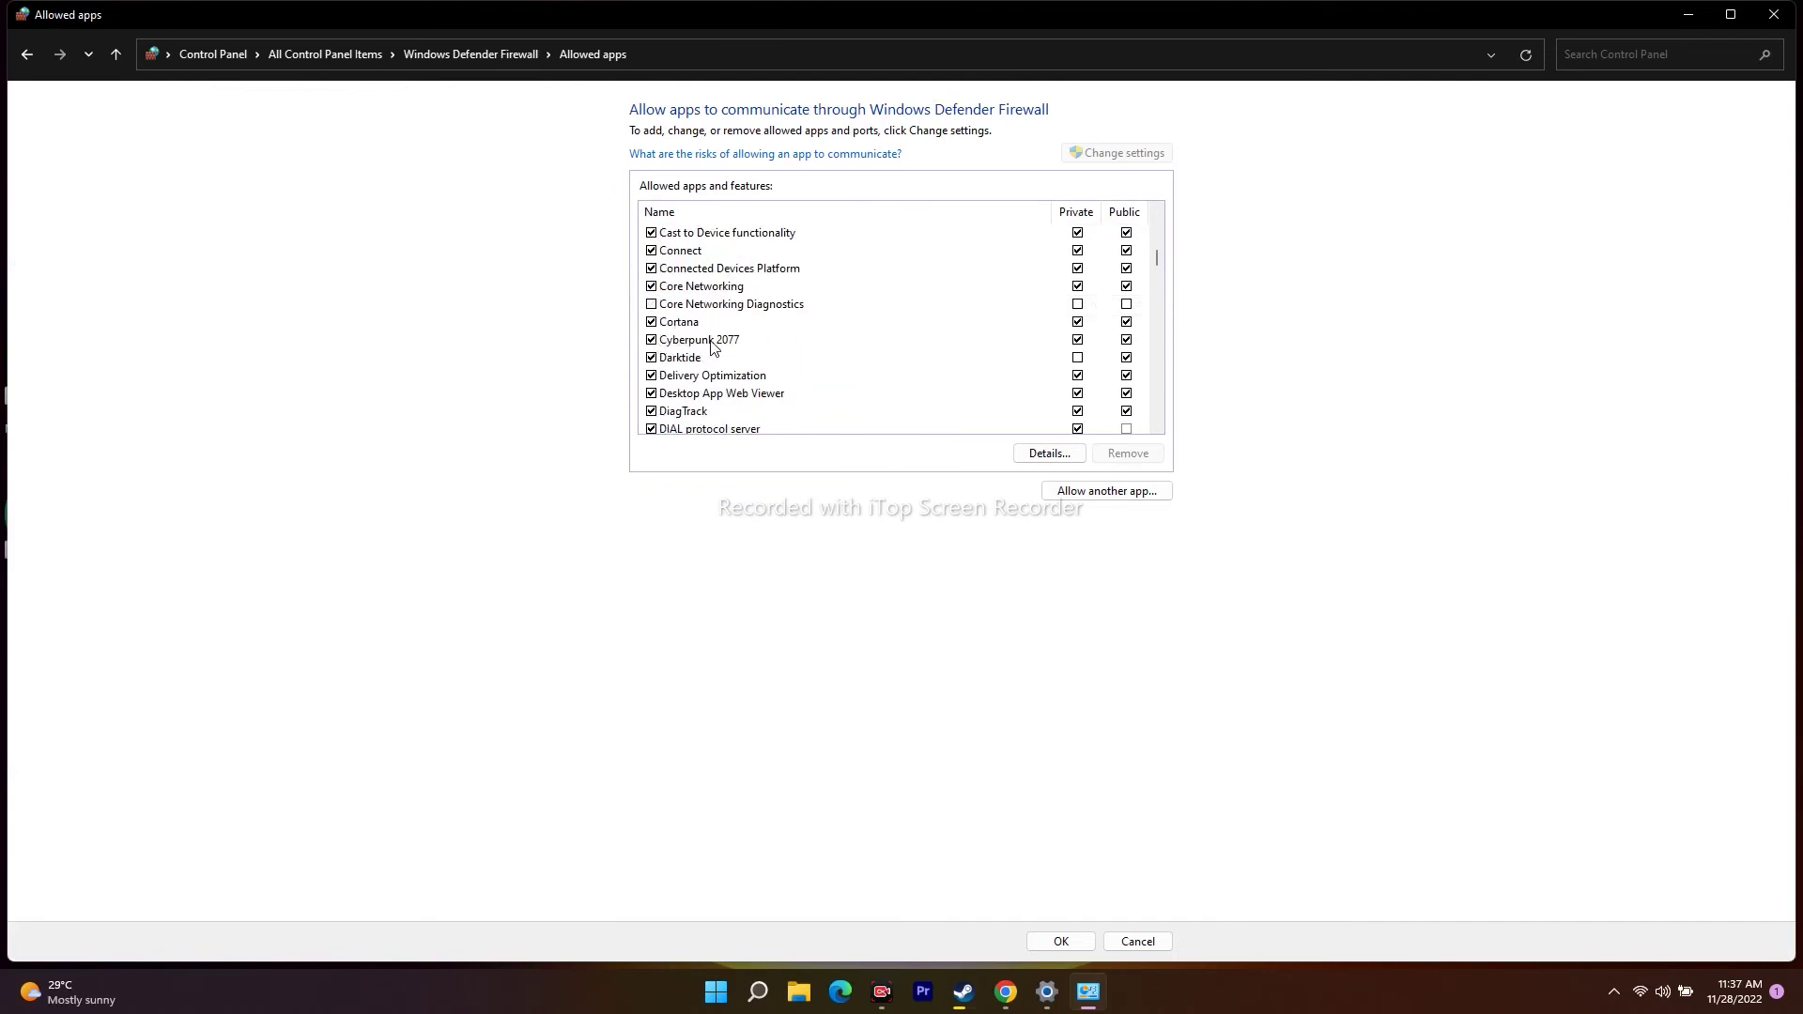
# - Start adding another app to the firewall's allowed apps and browse to Program Files (x86) on the OS (C:) drive
pyautogui.click(1118, 495)
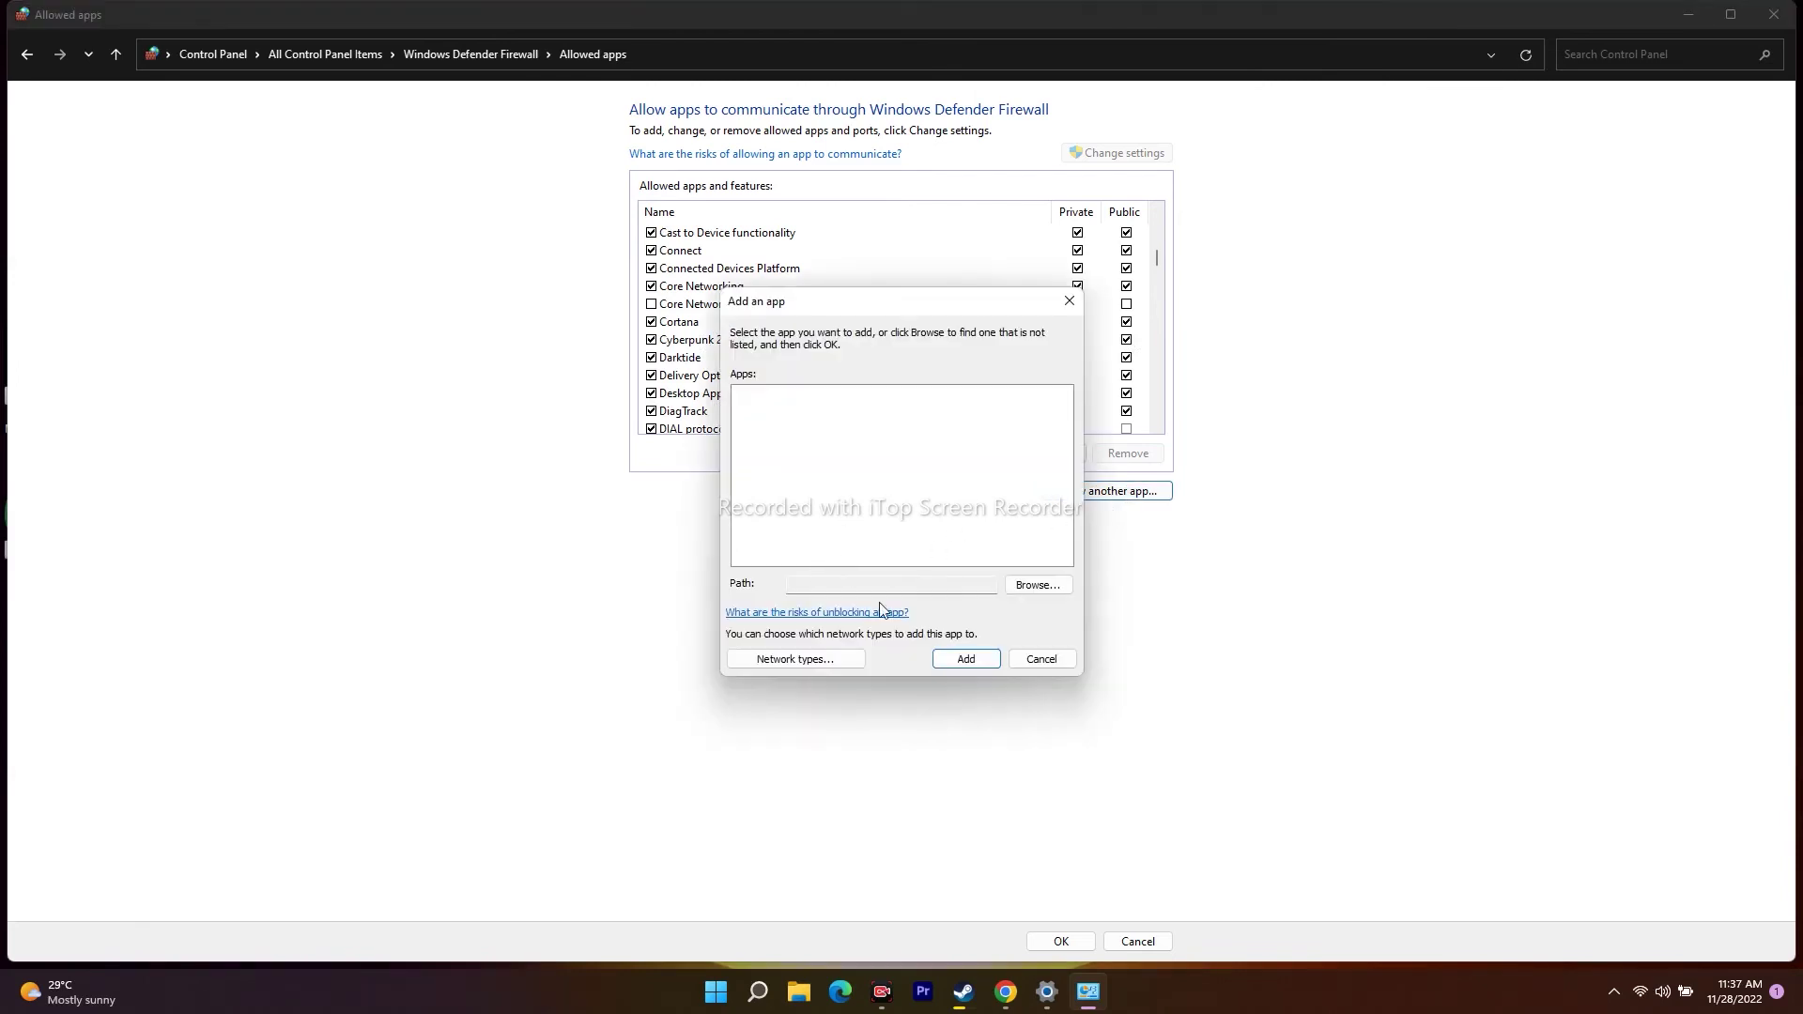
pyautogui.click(1036, 588)
pyautogui.scroll(-2, 514, 443)
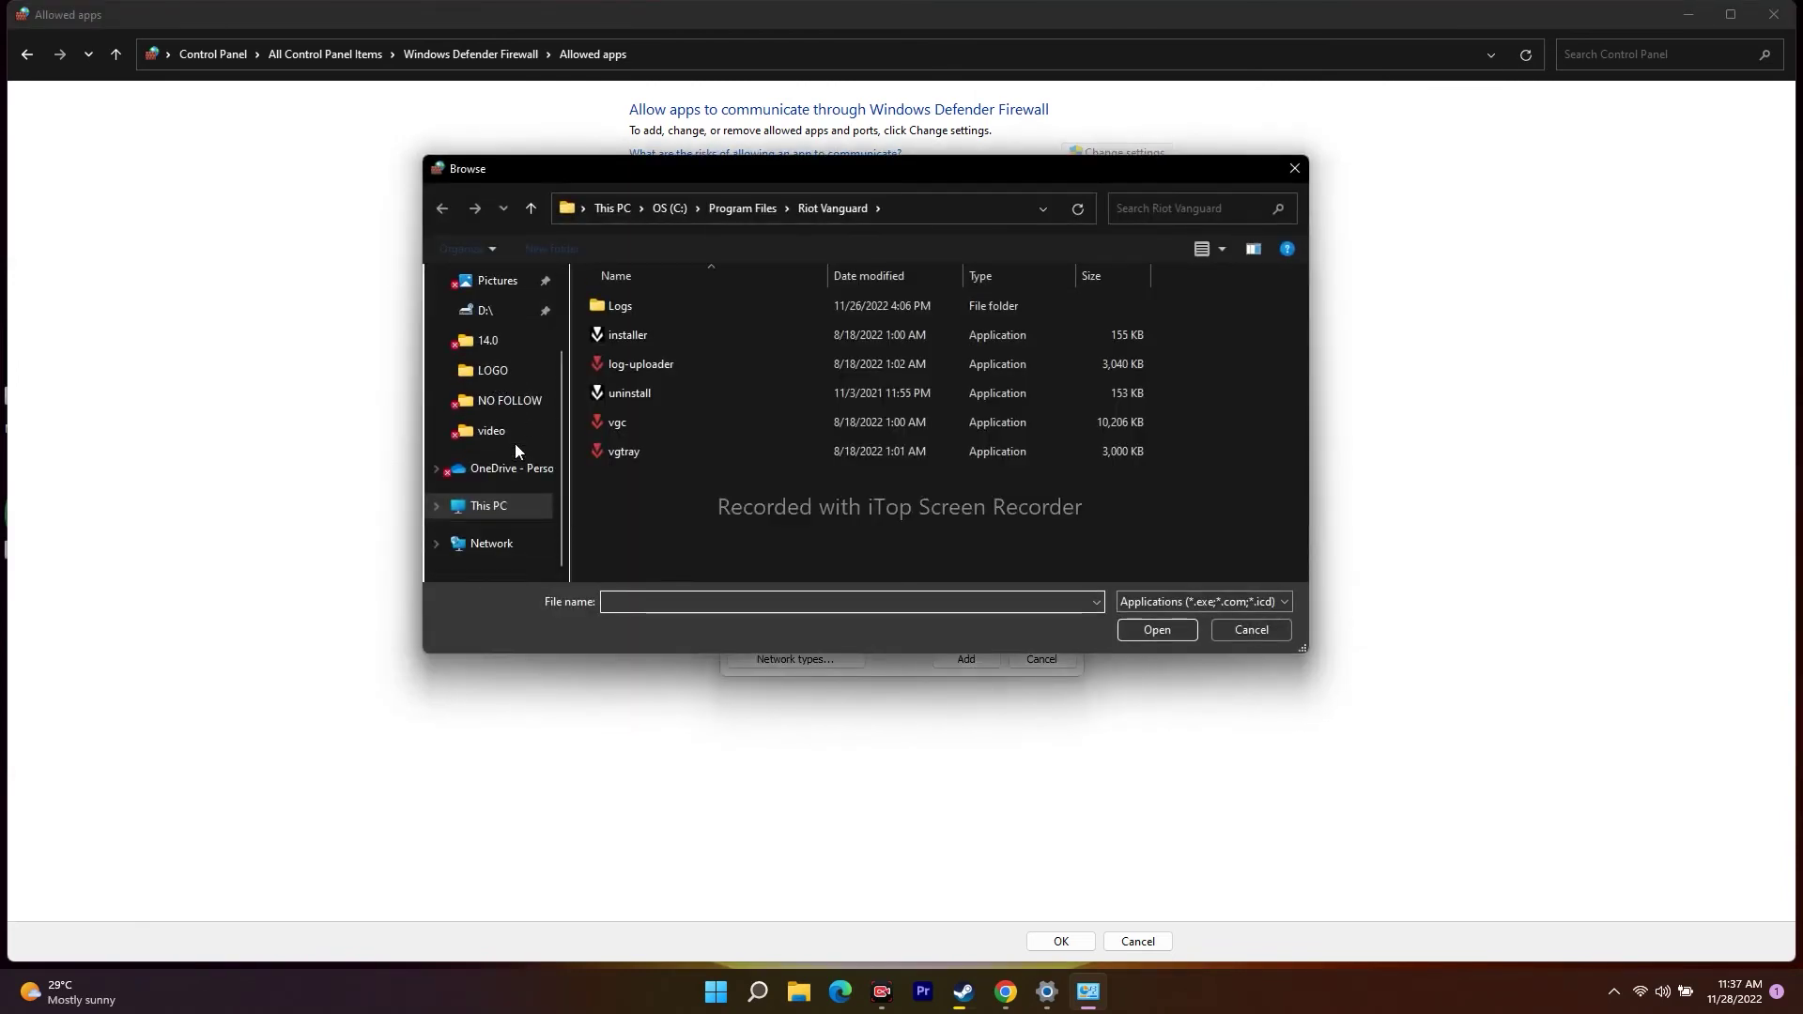
pyautogui.click(522, 506)
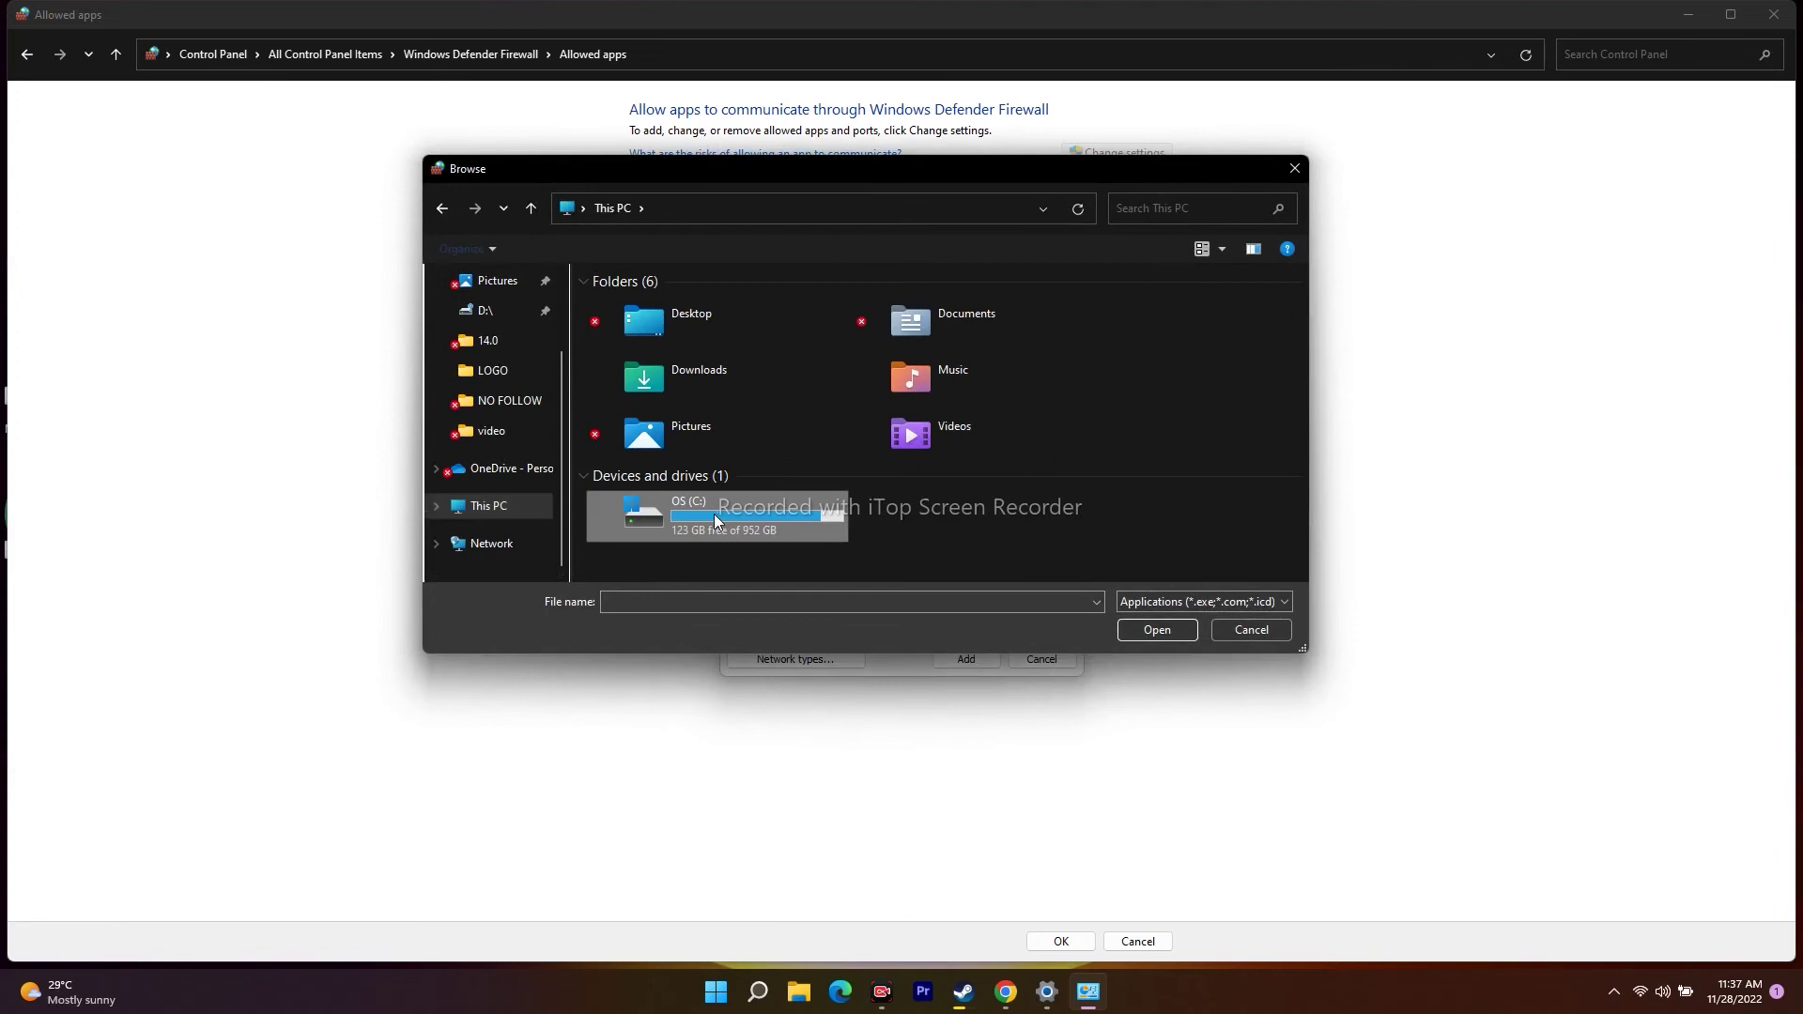
pyautogui.doubleClick(713, 515)
pyautogui.scroll(-5, 725, 398)
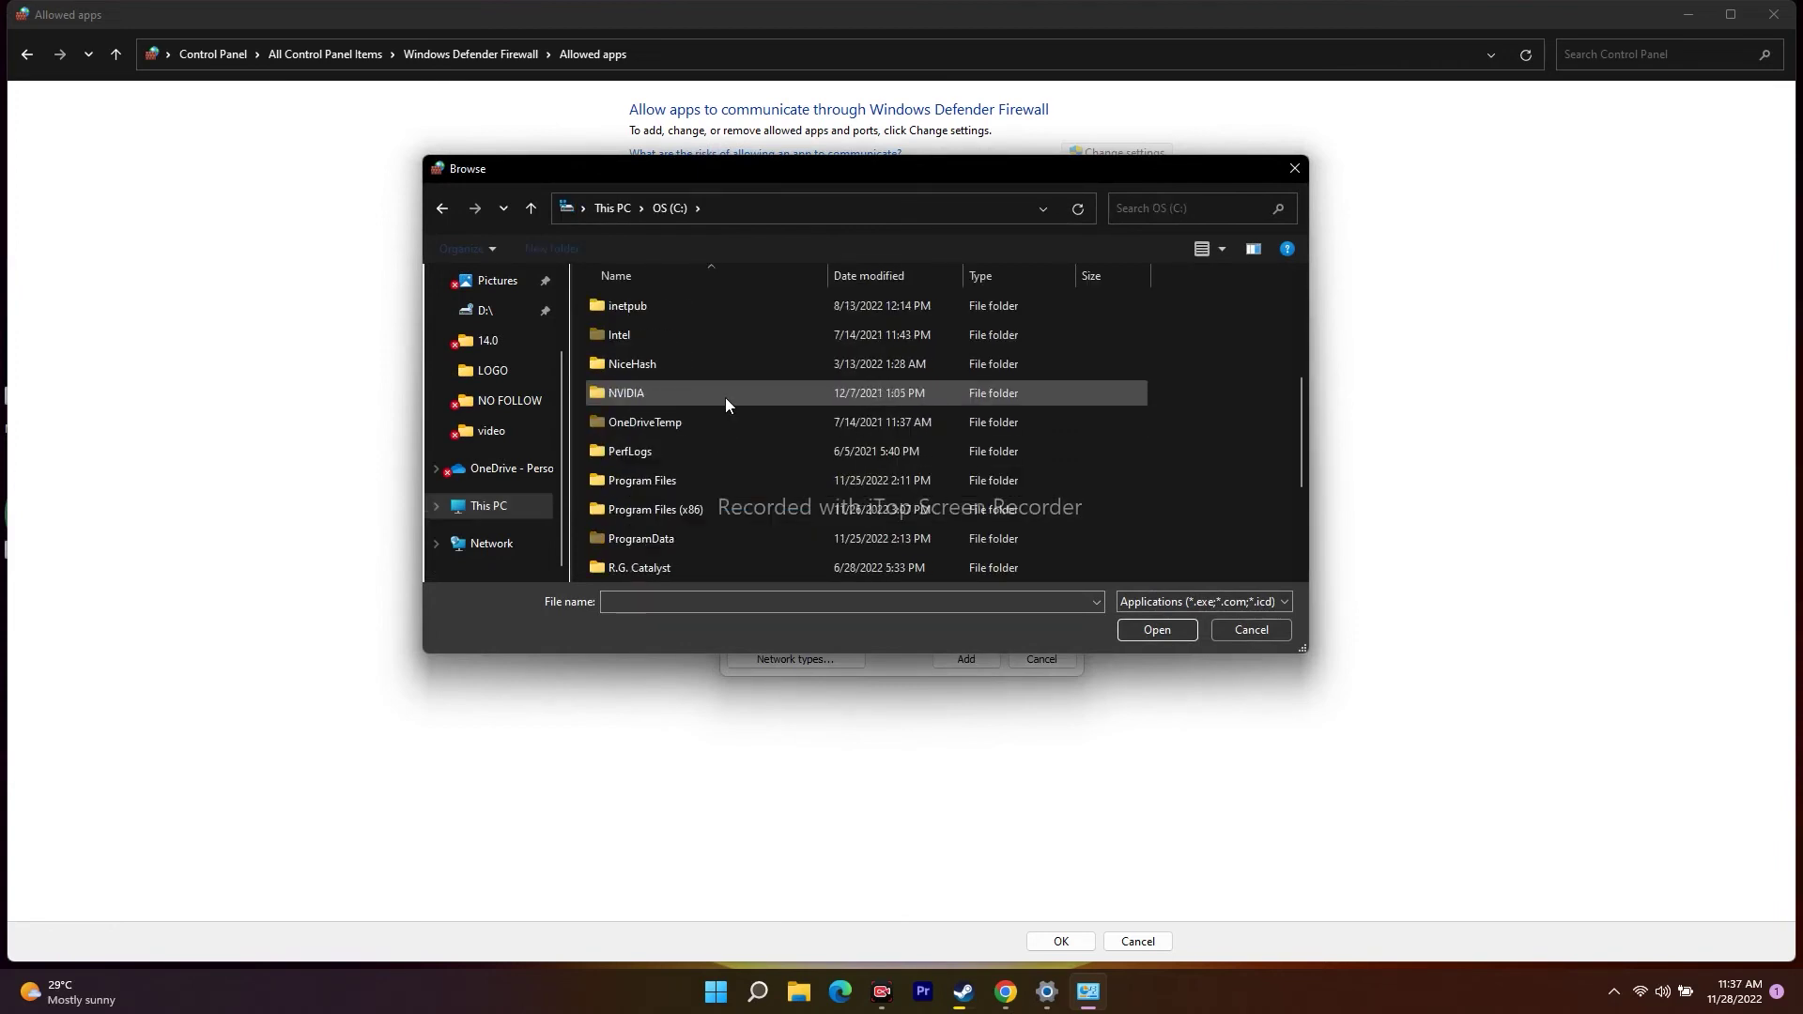
pyautogui.doubleClick(707, 420)
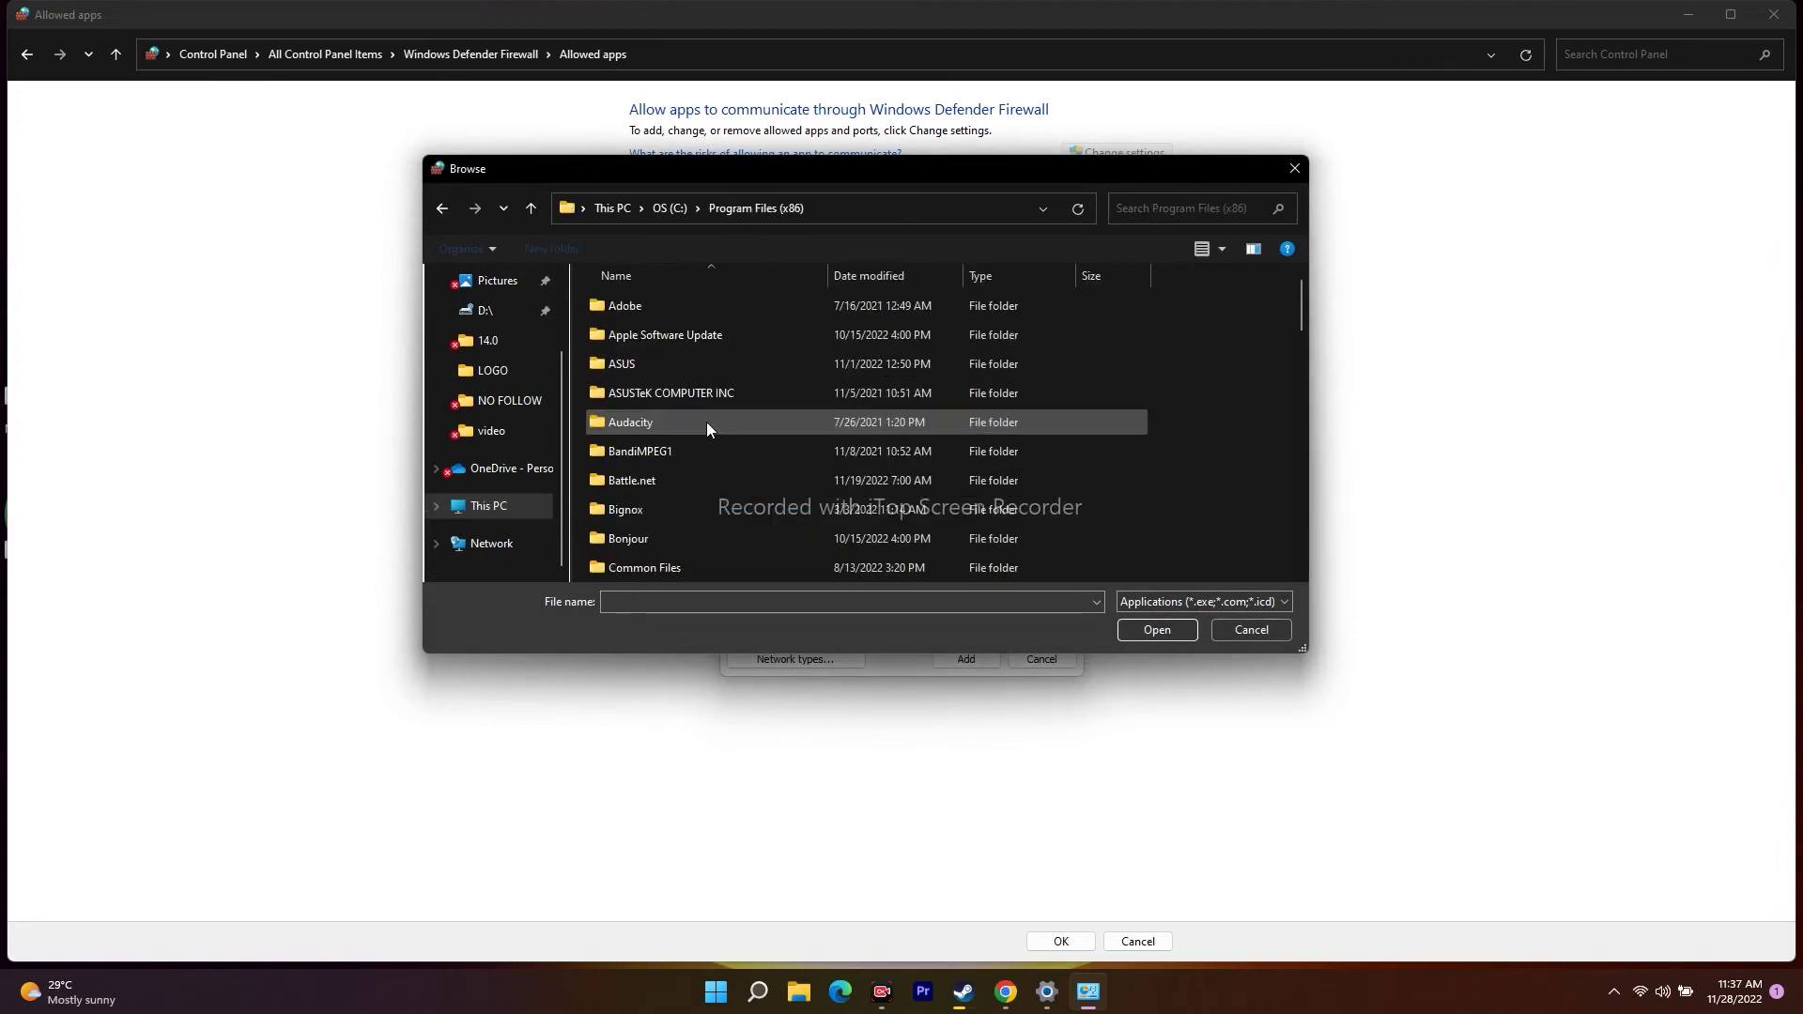
# - Browse through the Steam, steamapps and common folders and open the Cyberpunk 2077 folder
pyautogui.scroll(-4, 710, 381)
pyautogui.scroll(-8, 710, 381)
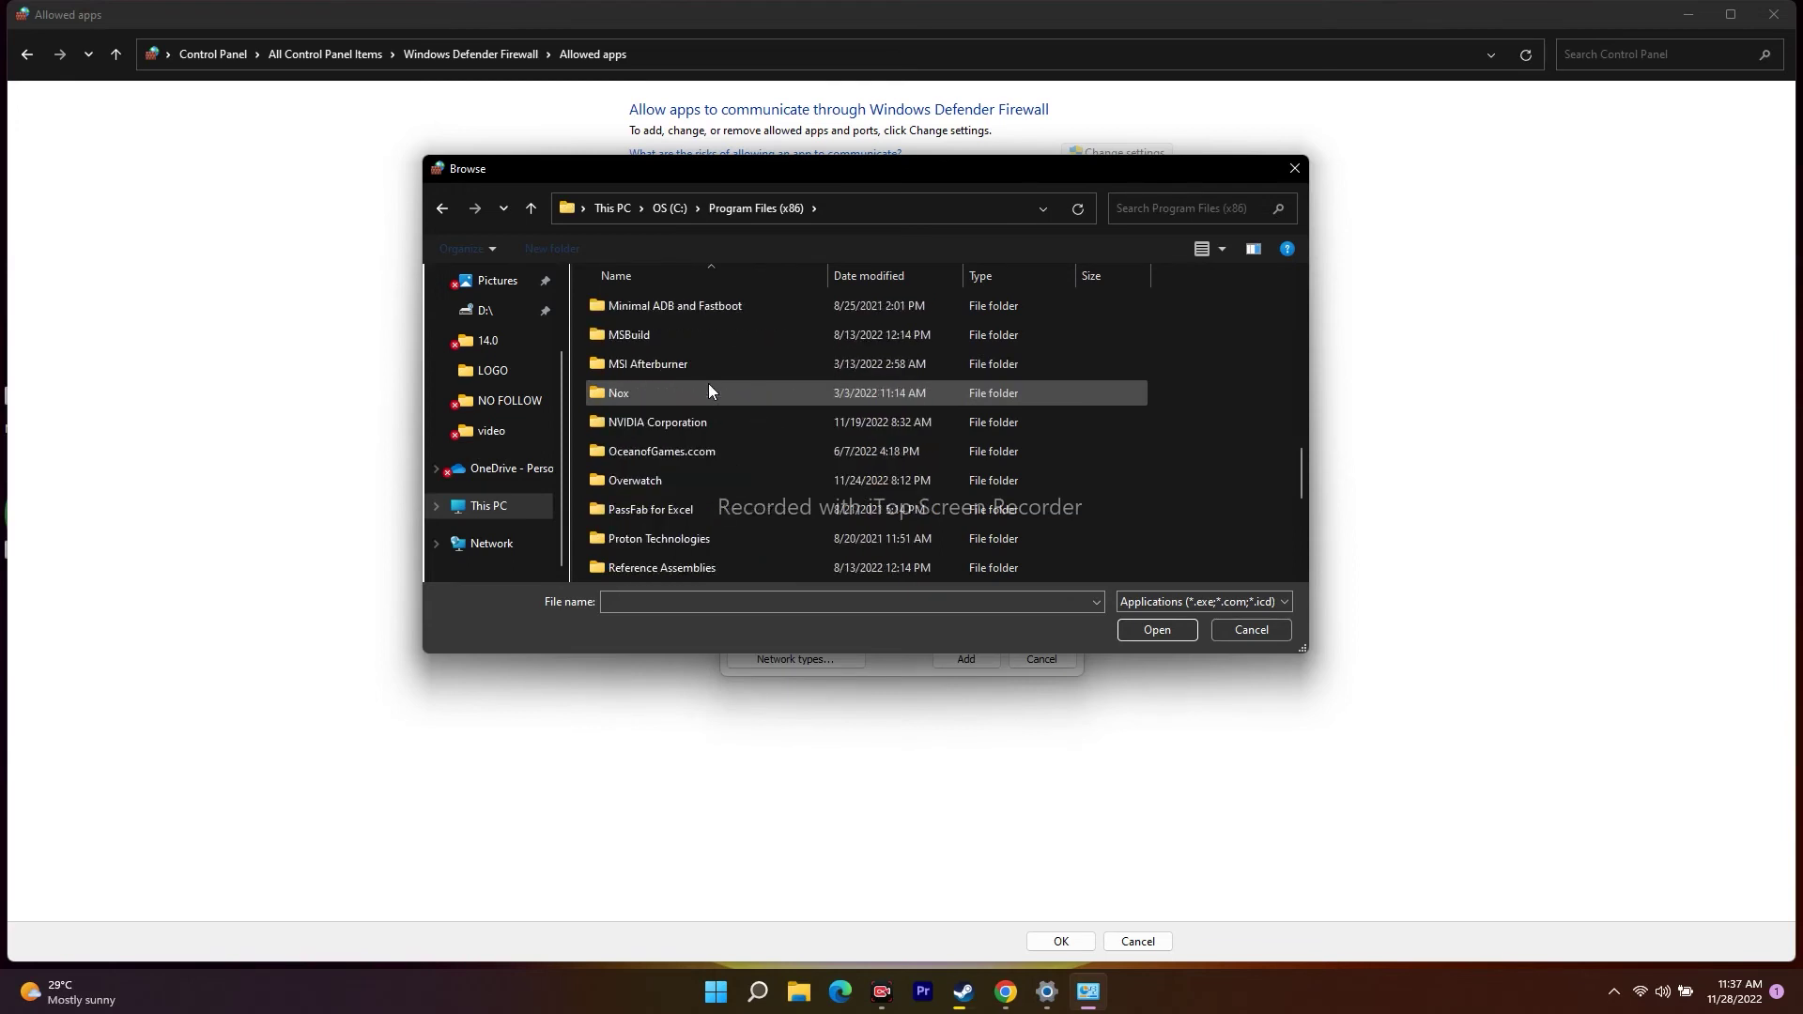
pyautogui.doubleClick(684, 429)
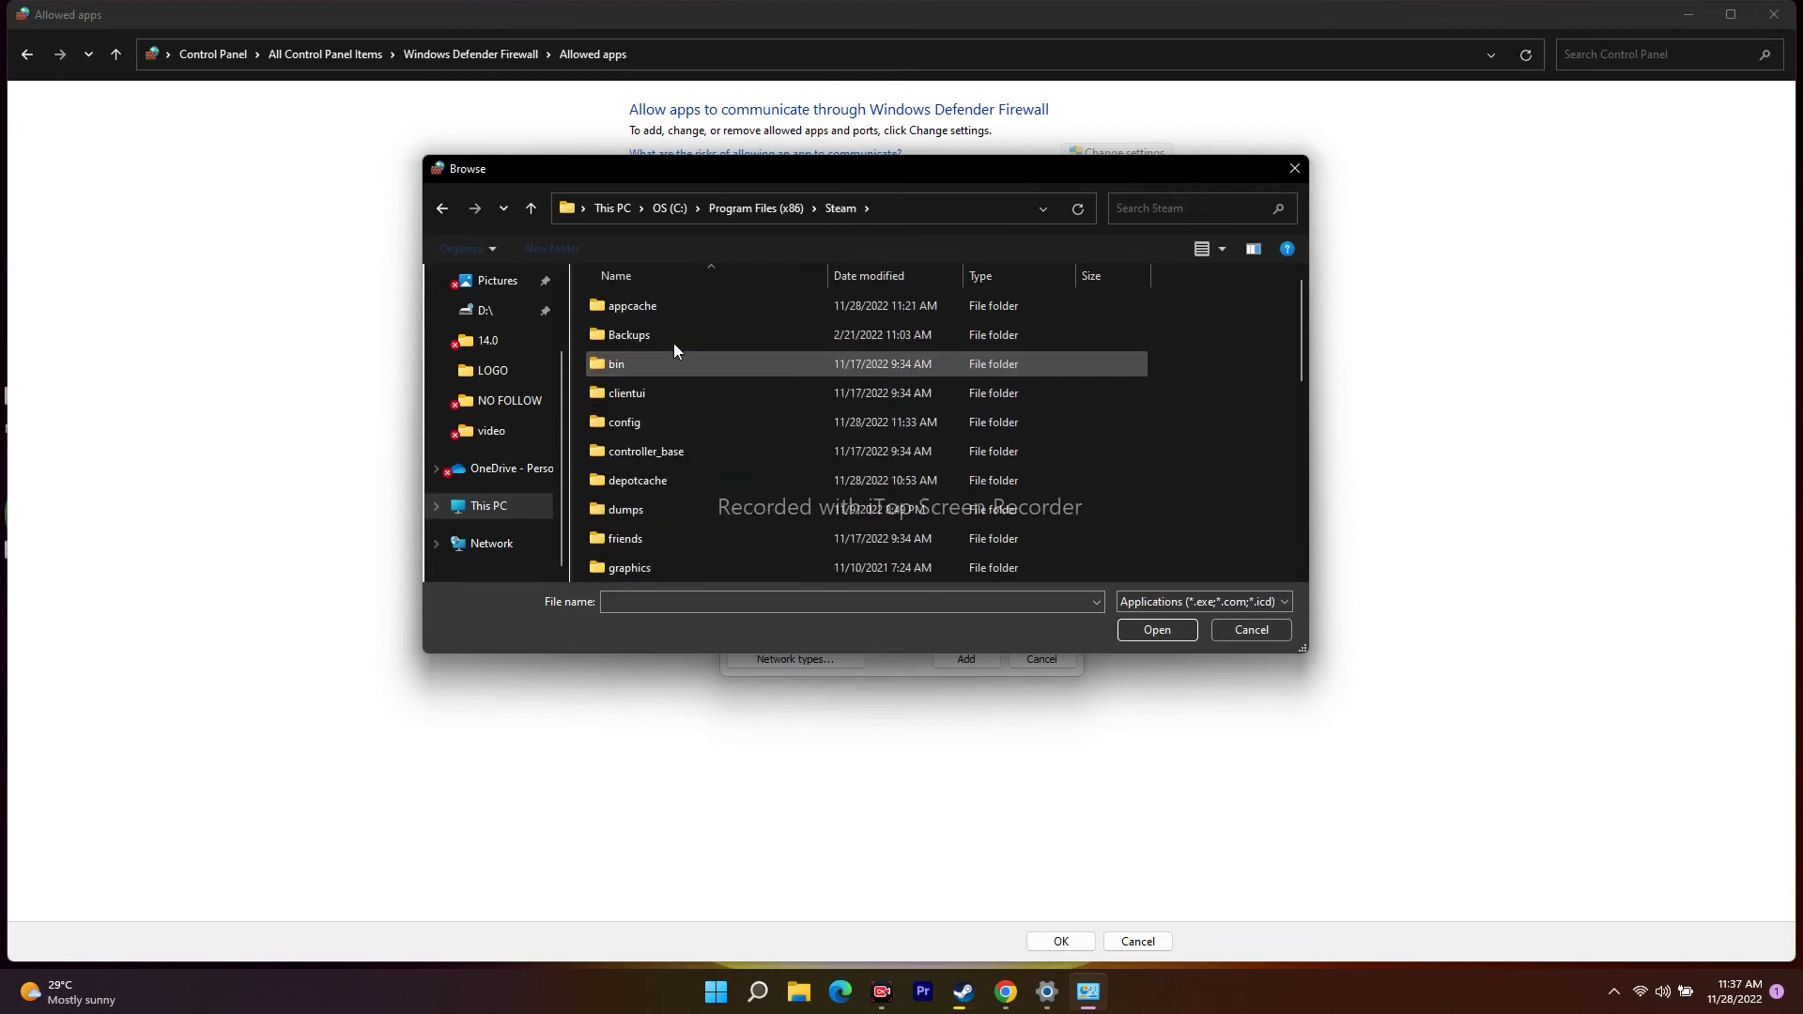
pyautogui.scroll(-5, 673, 374)
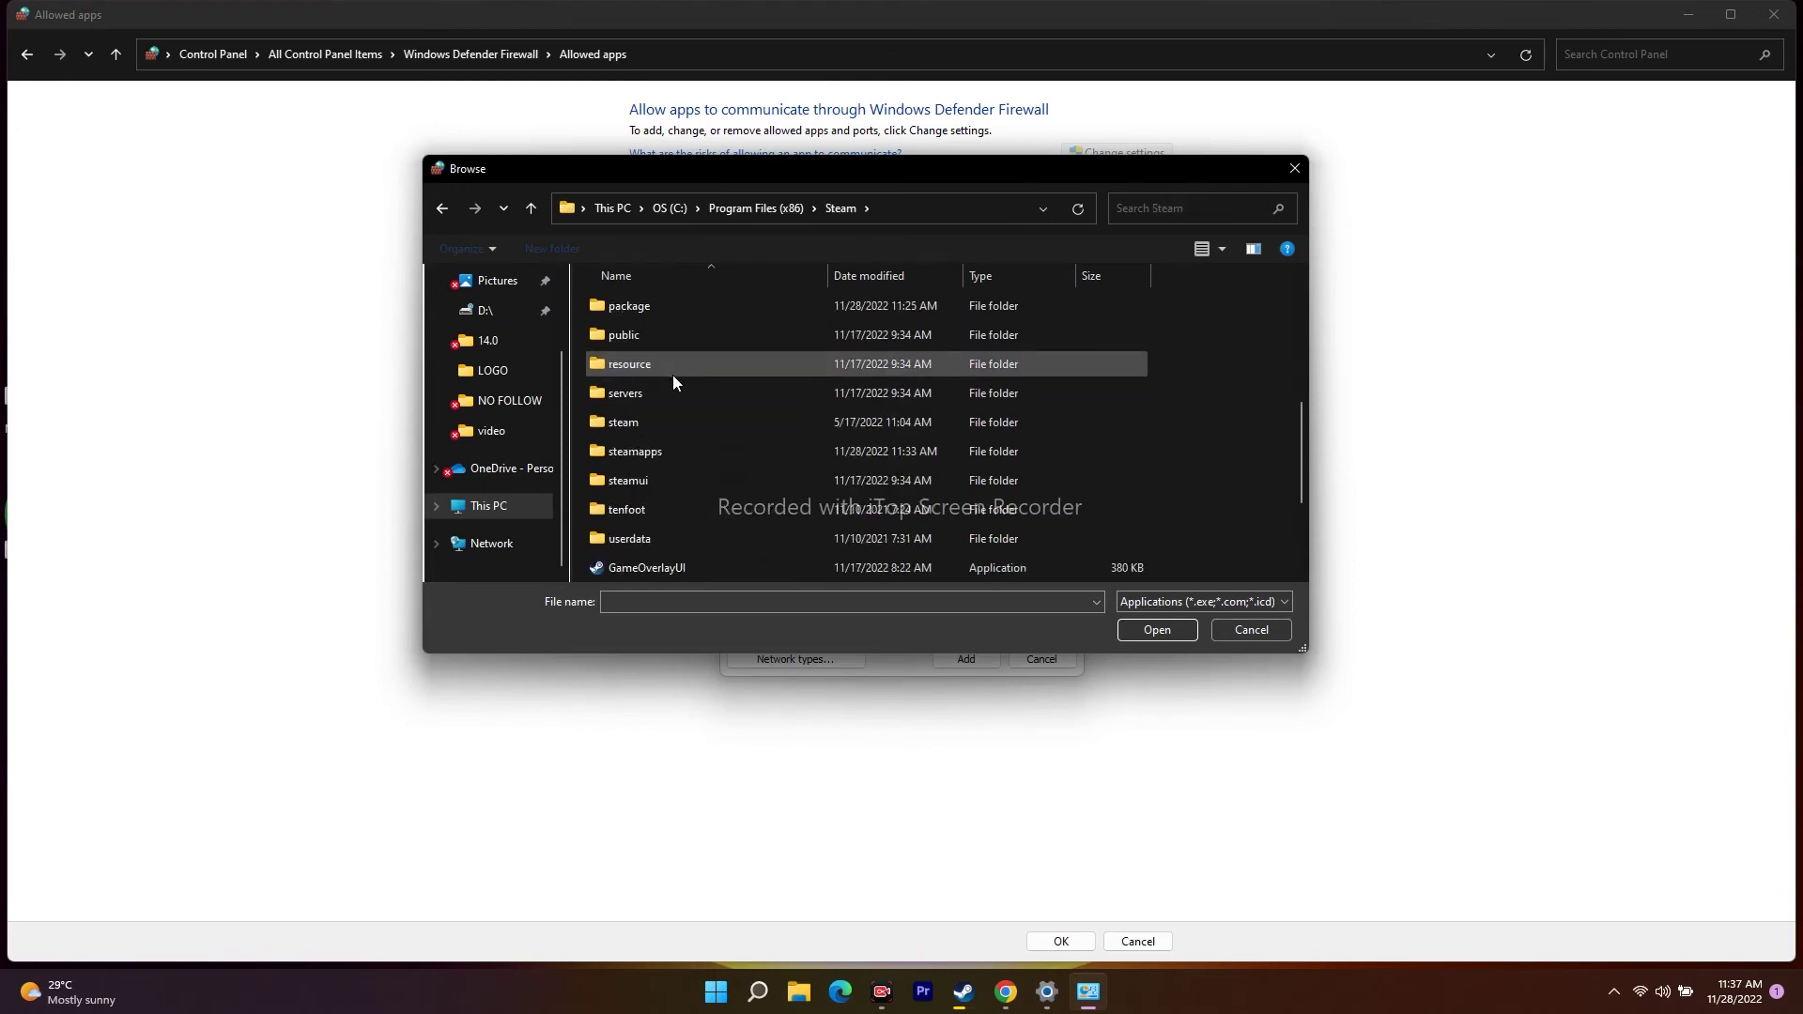
pyautogui.doubleClick(665, 454)
pyautogui.doubleClick(669, 302)
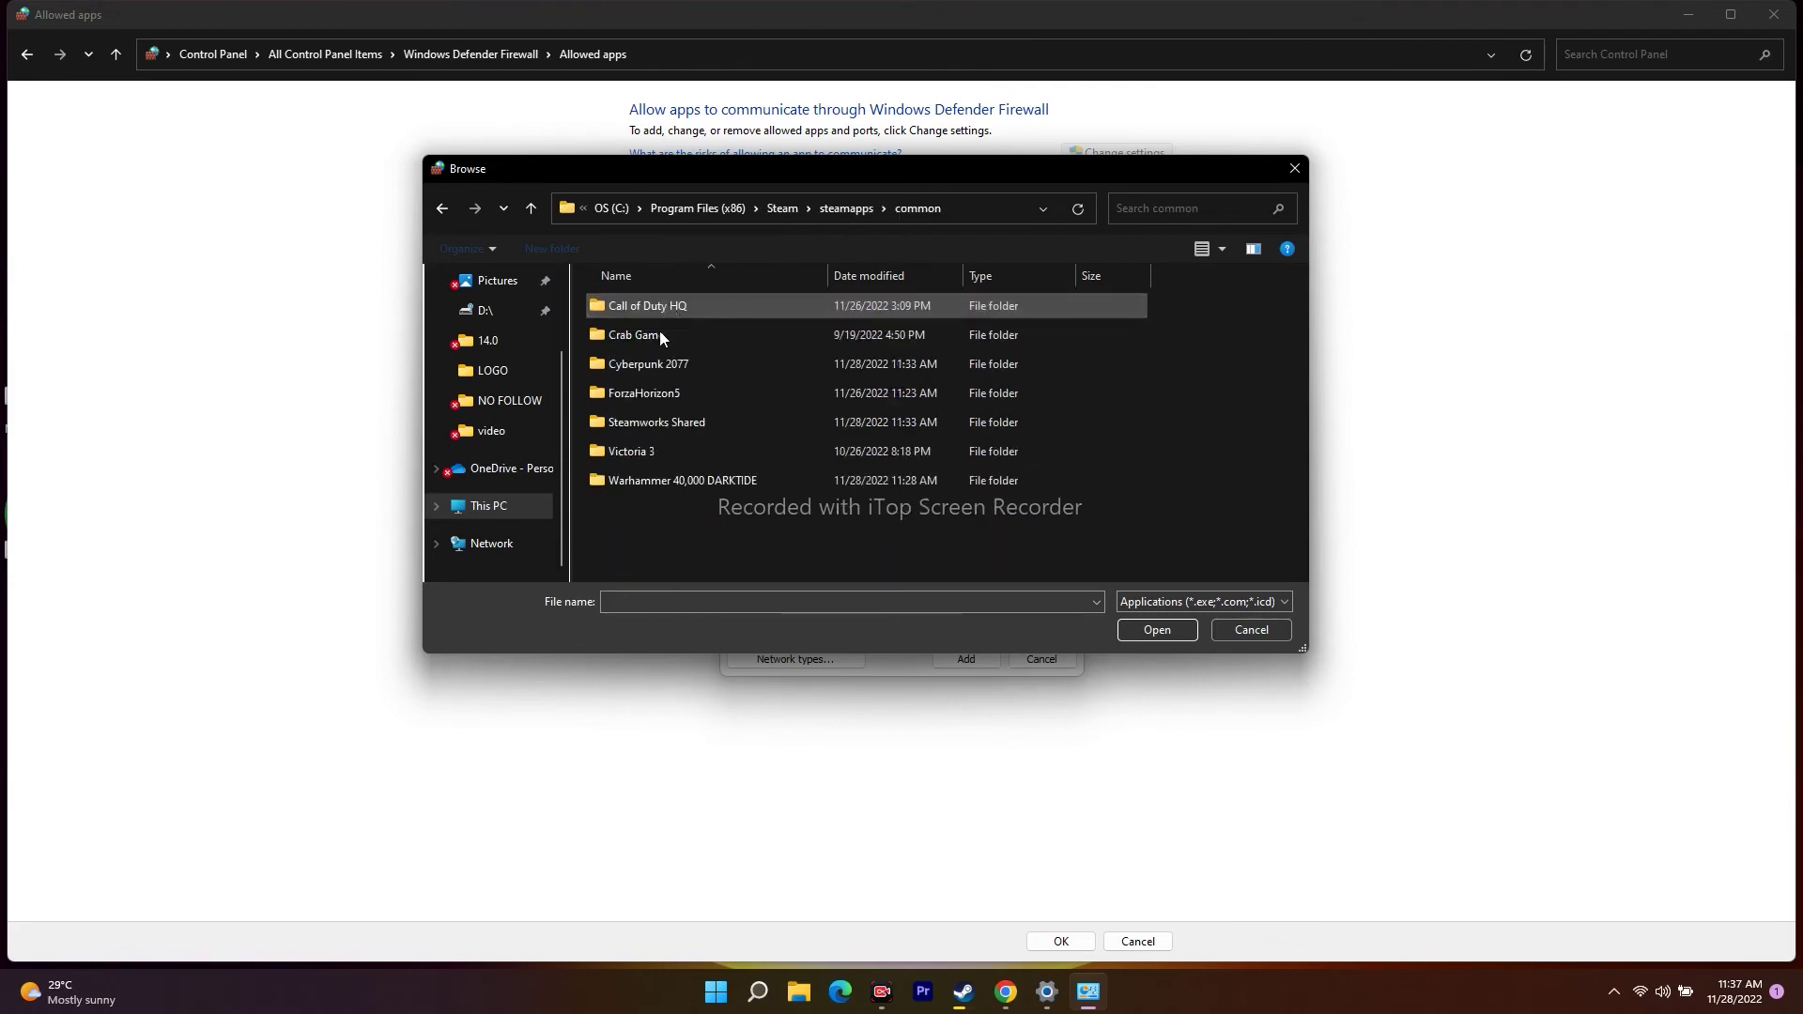
pyautogui.doubleClick(661, 362)
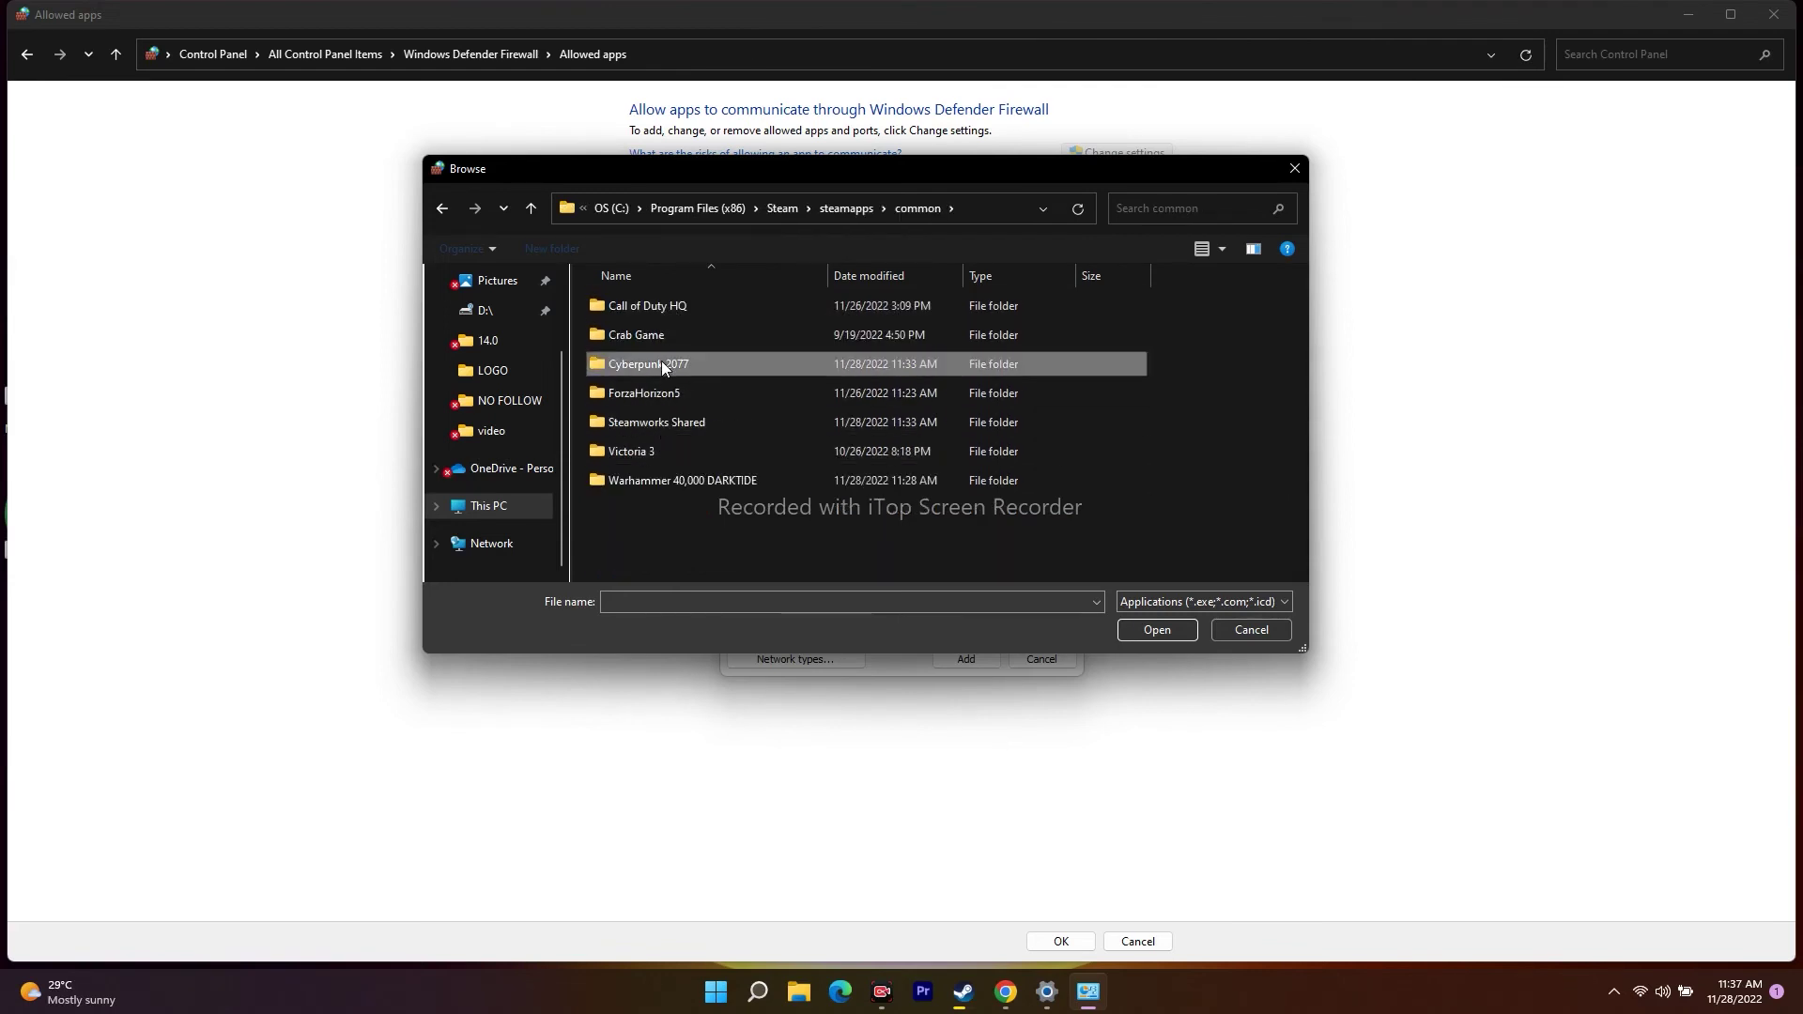
# - Choose REDprelauncher as the app to allow through the firewall, dismissing the dialog without adding it and closing the allowed apps window
pyautogui.click(682, 455)
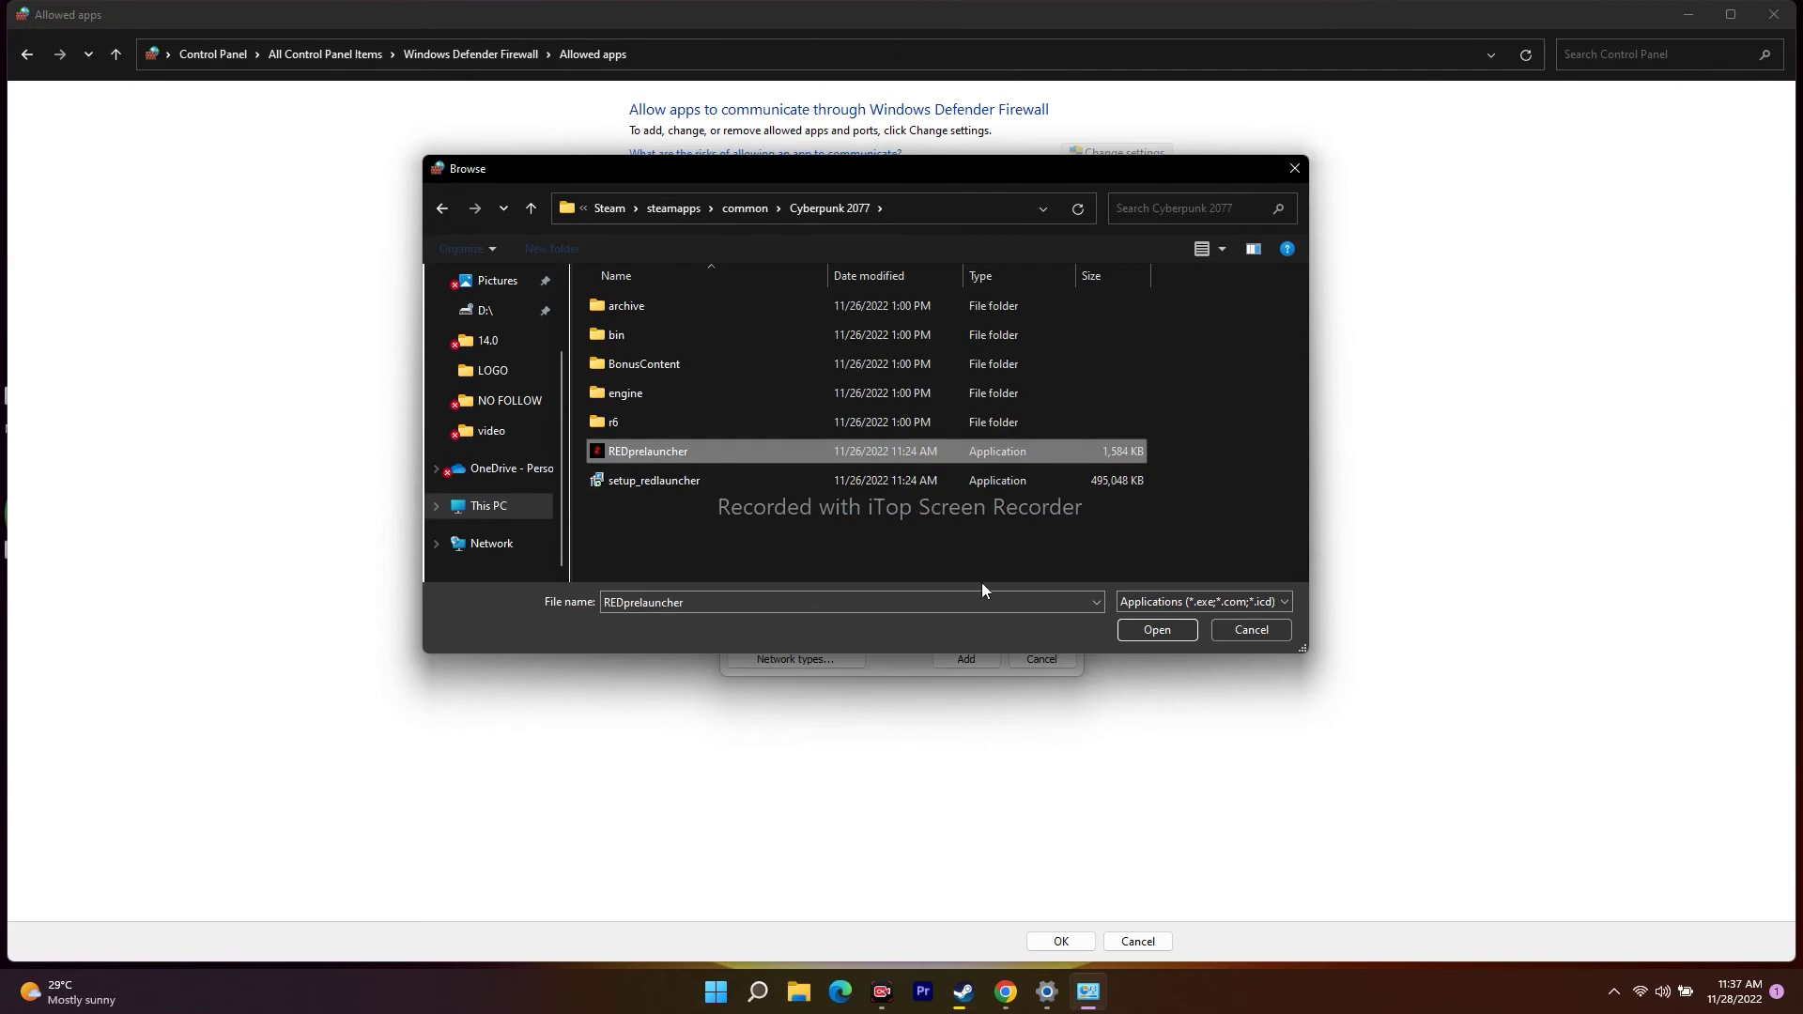
pyautogui.click(1123, 629)
pyautogui.click(949, 662)
pyautogui.click(1040, 561)
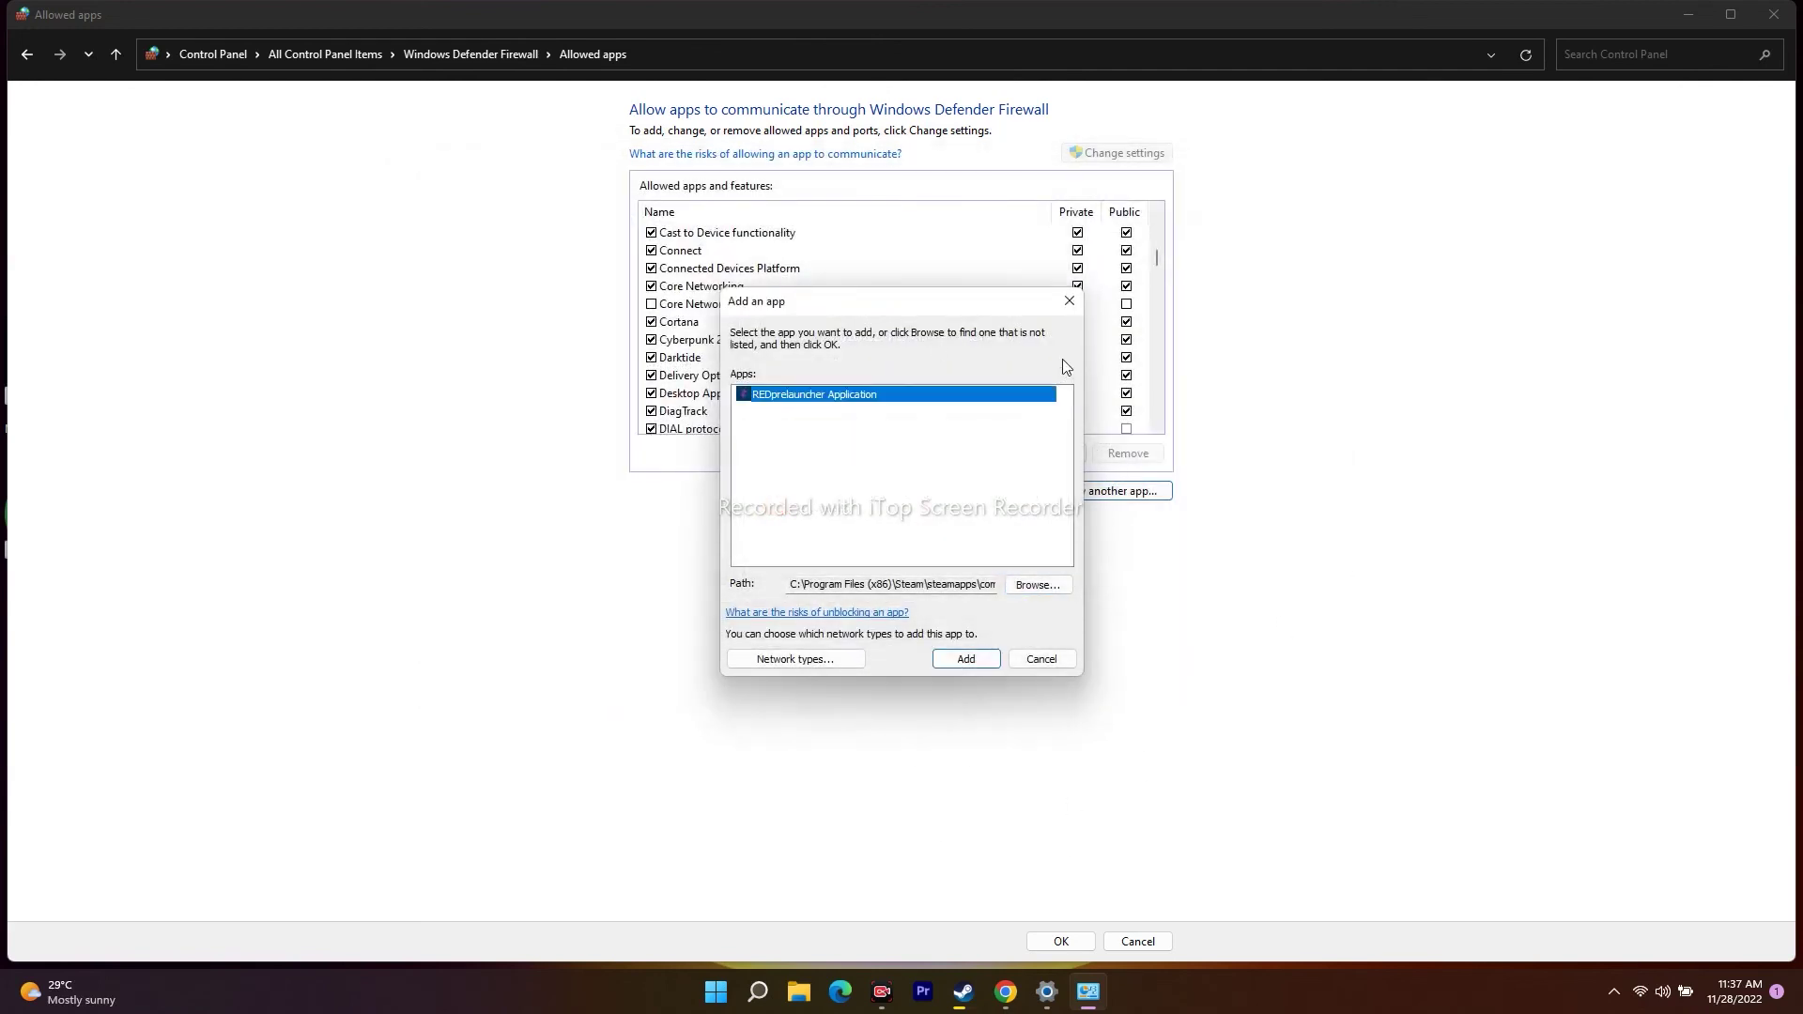
pyautogui.click(1068, 300)
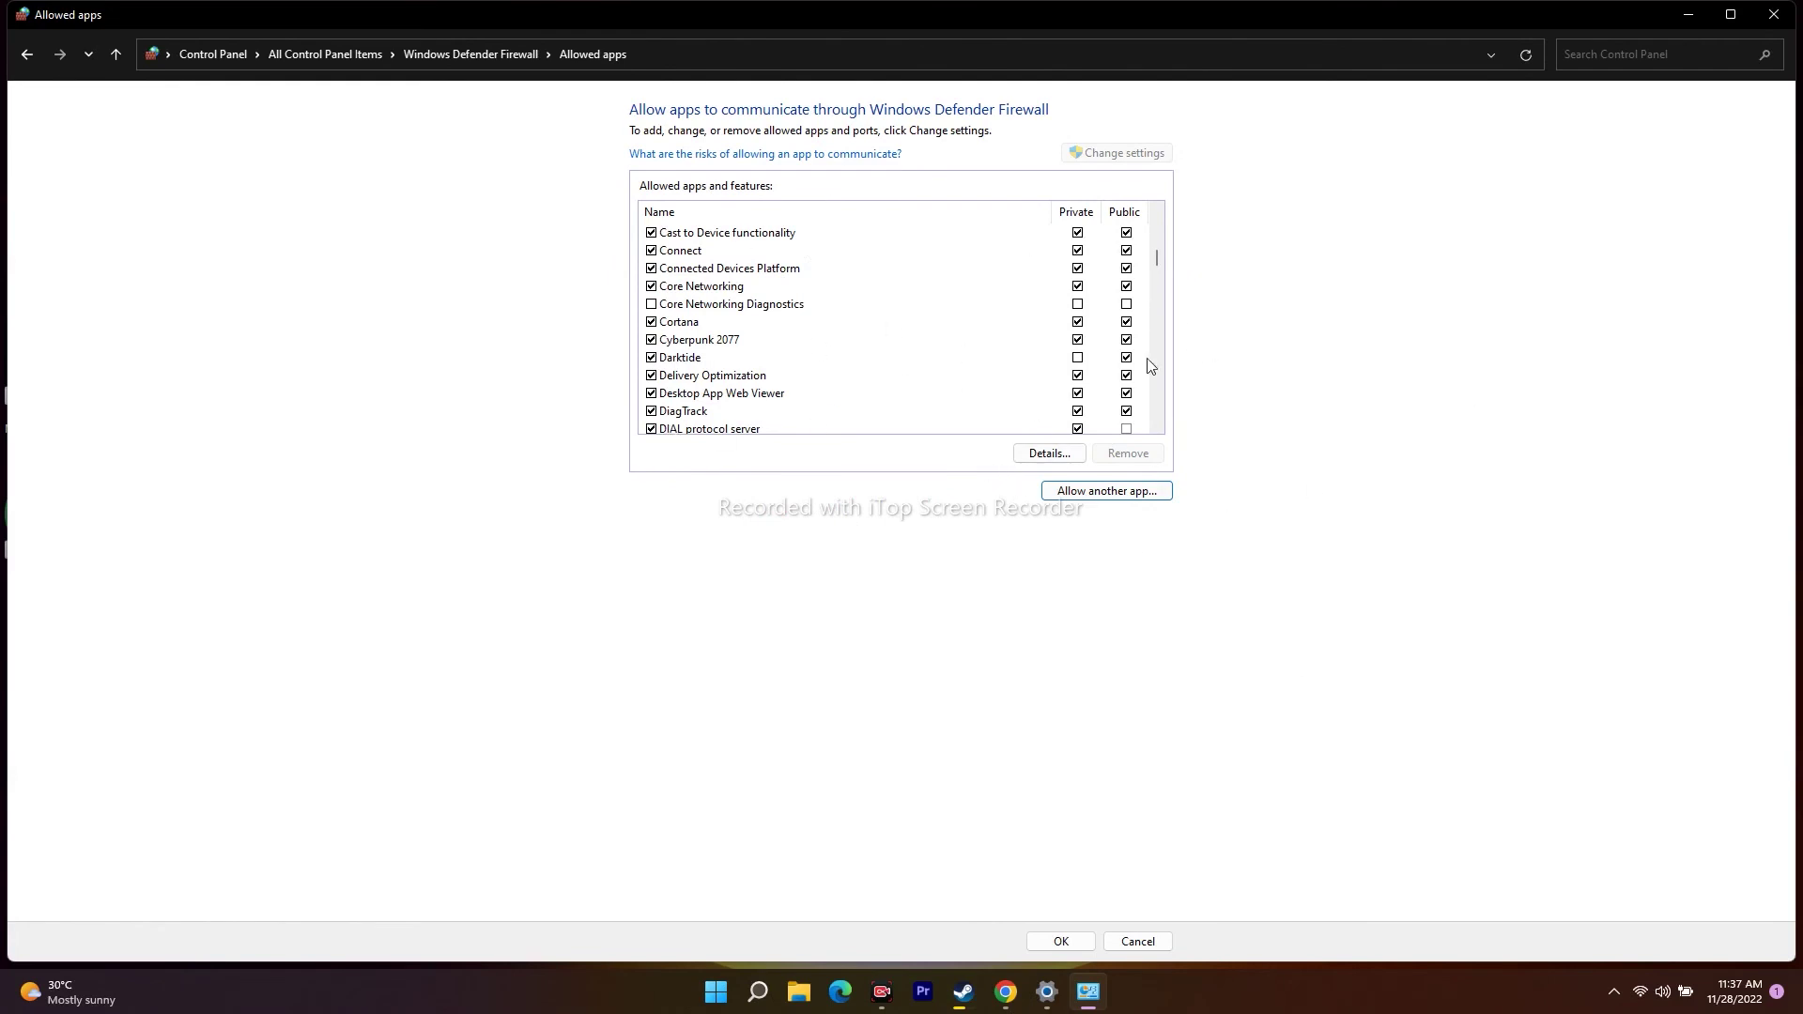
pyautogui.click(1774, 15)
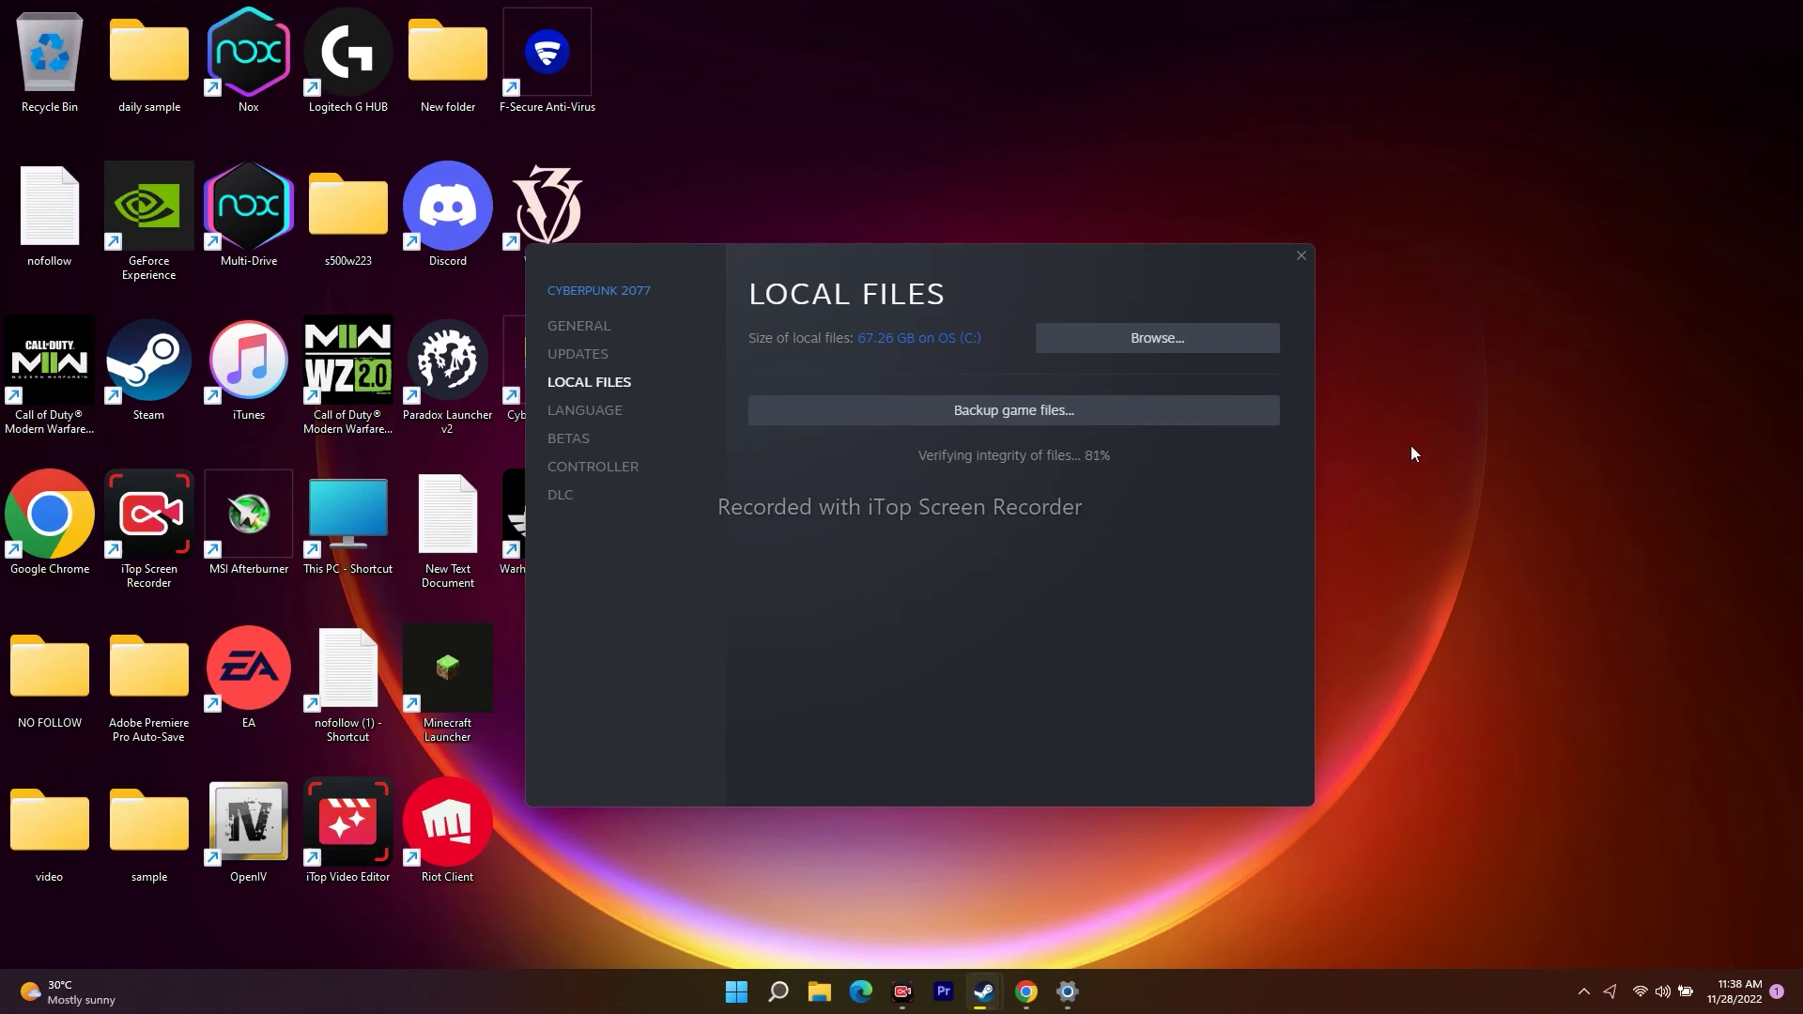
# - Switch to the Steam library and show the management options for Cyberpunk 2077, including Uninstall, and minimize Steam without choosing any
pyautogui.moveTo(983, 991)
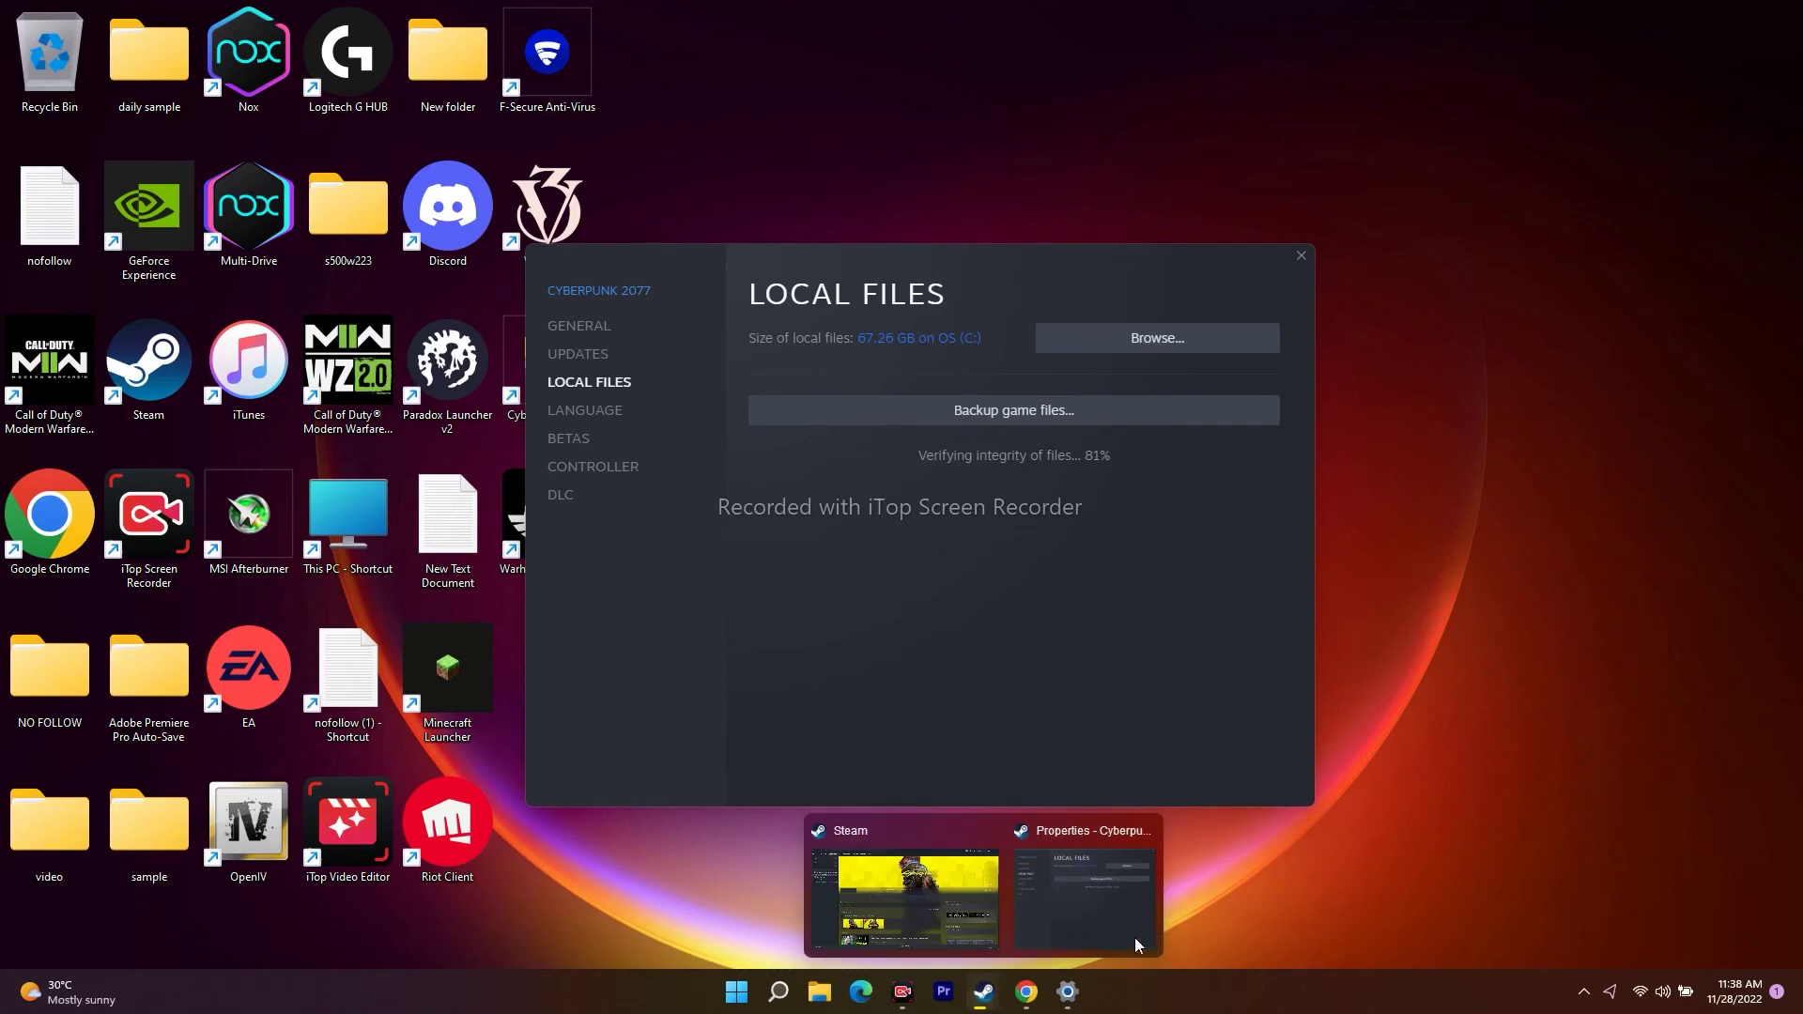
pyautogui.click(966, 885)
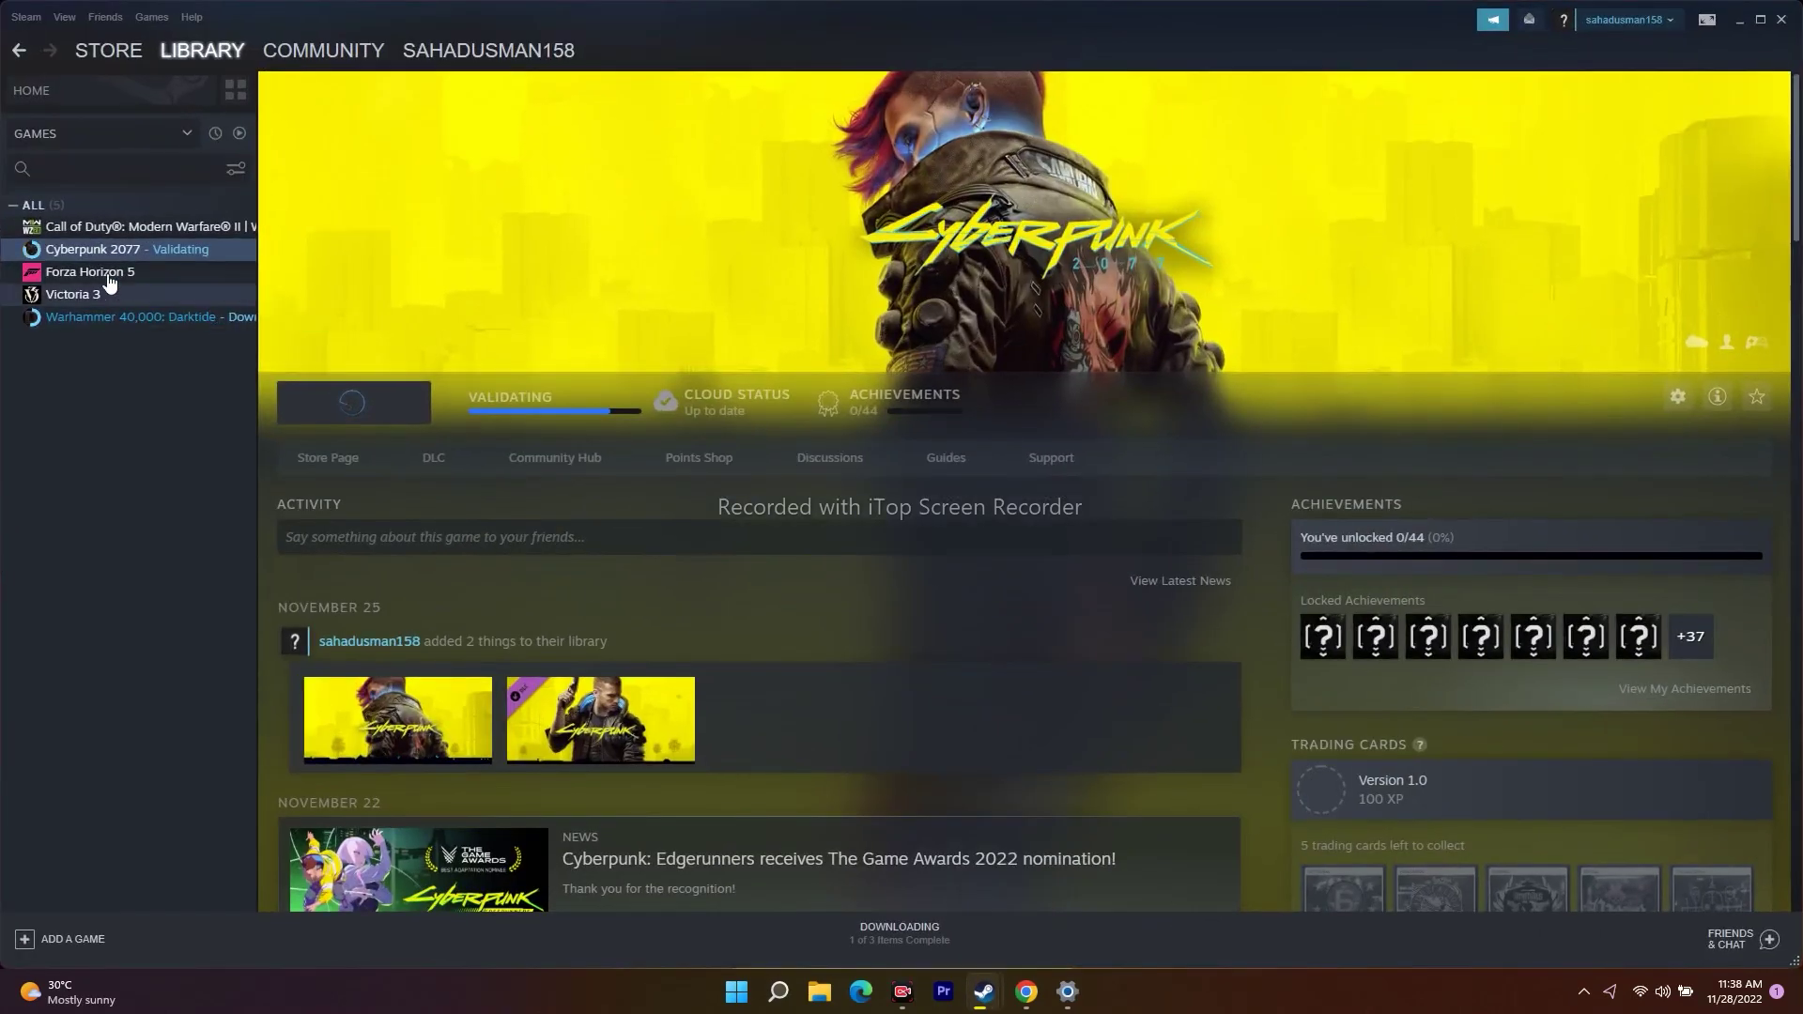
pyautogui.rightClick(148, 259)
pyautogui.moveTo(182, 319)
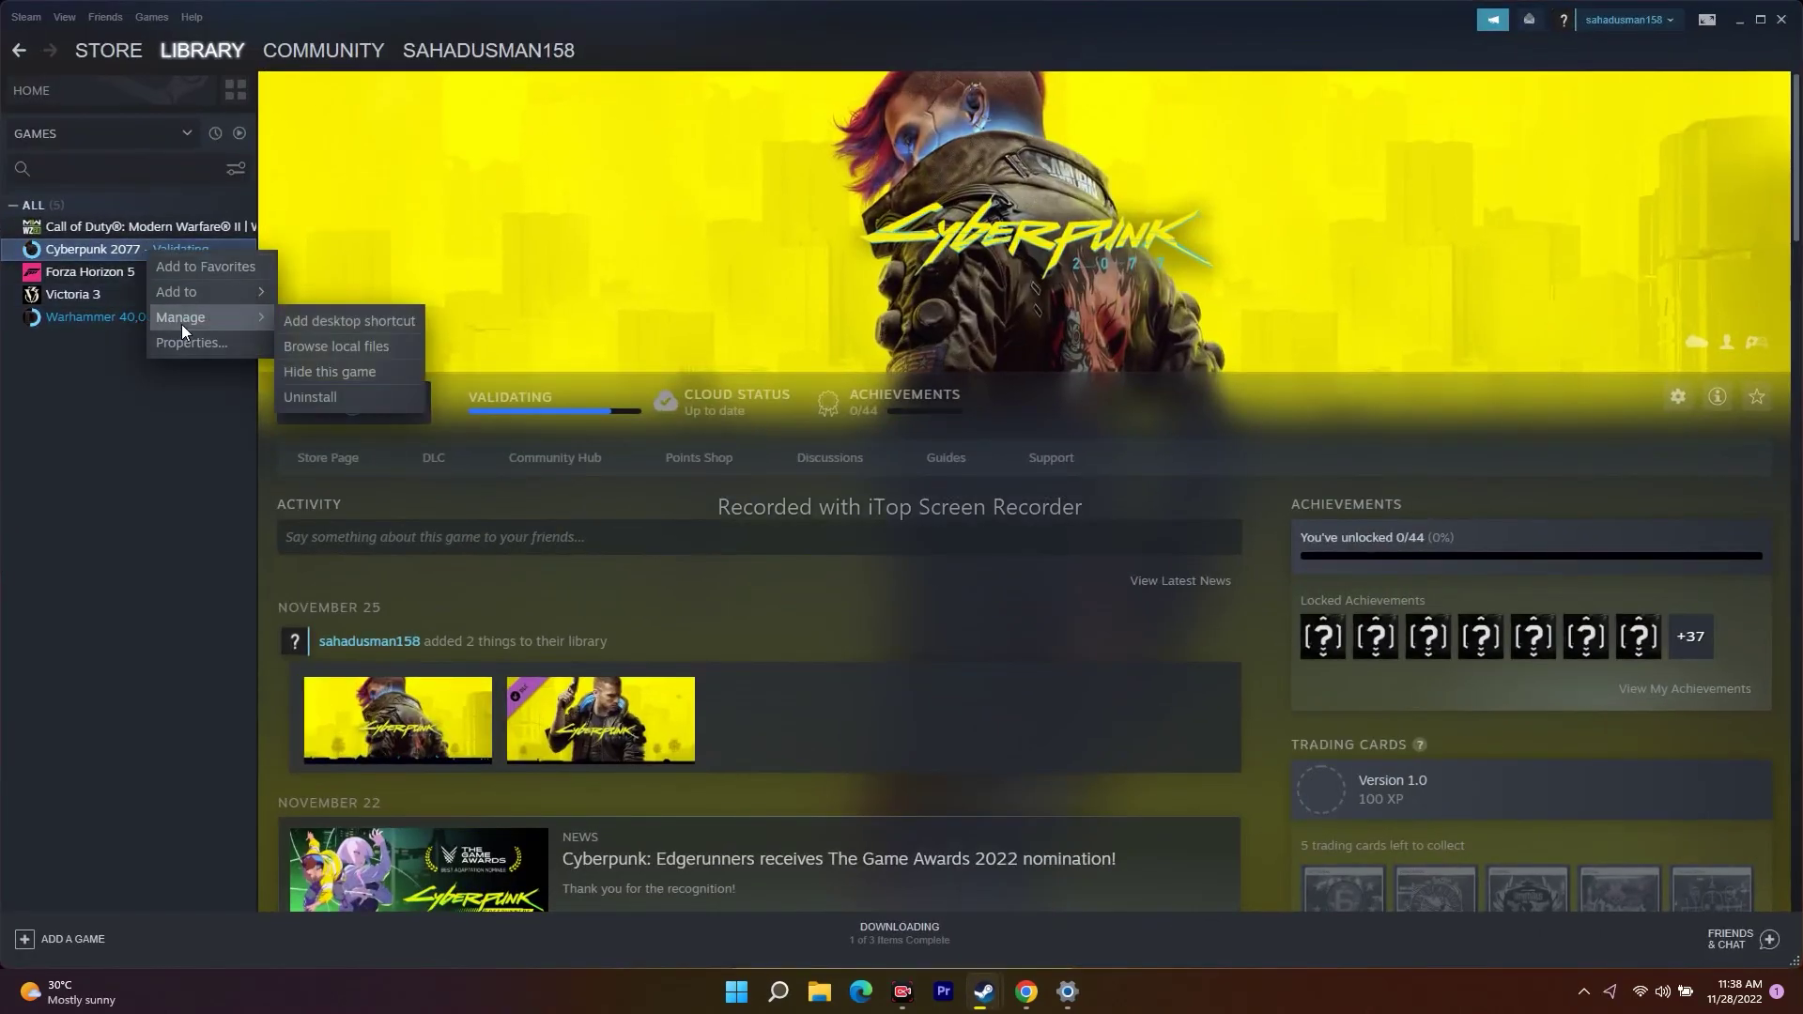
pyautogui.click(261, 420)
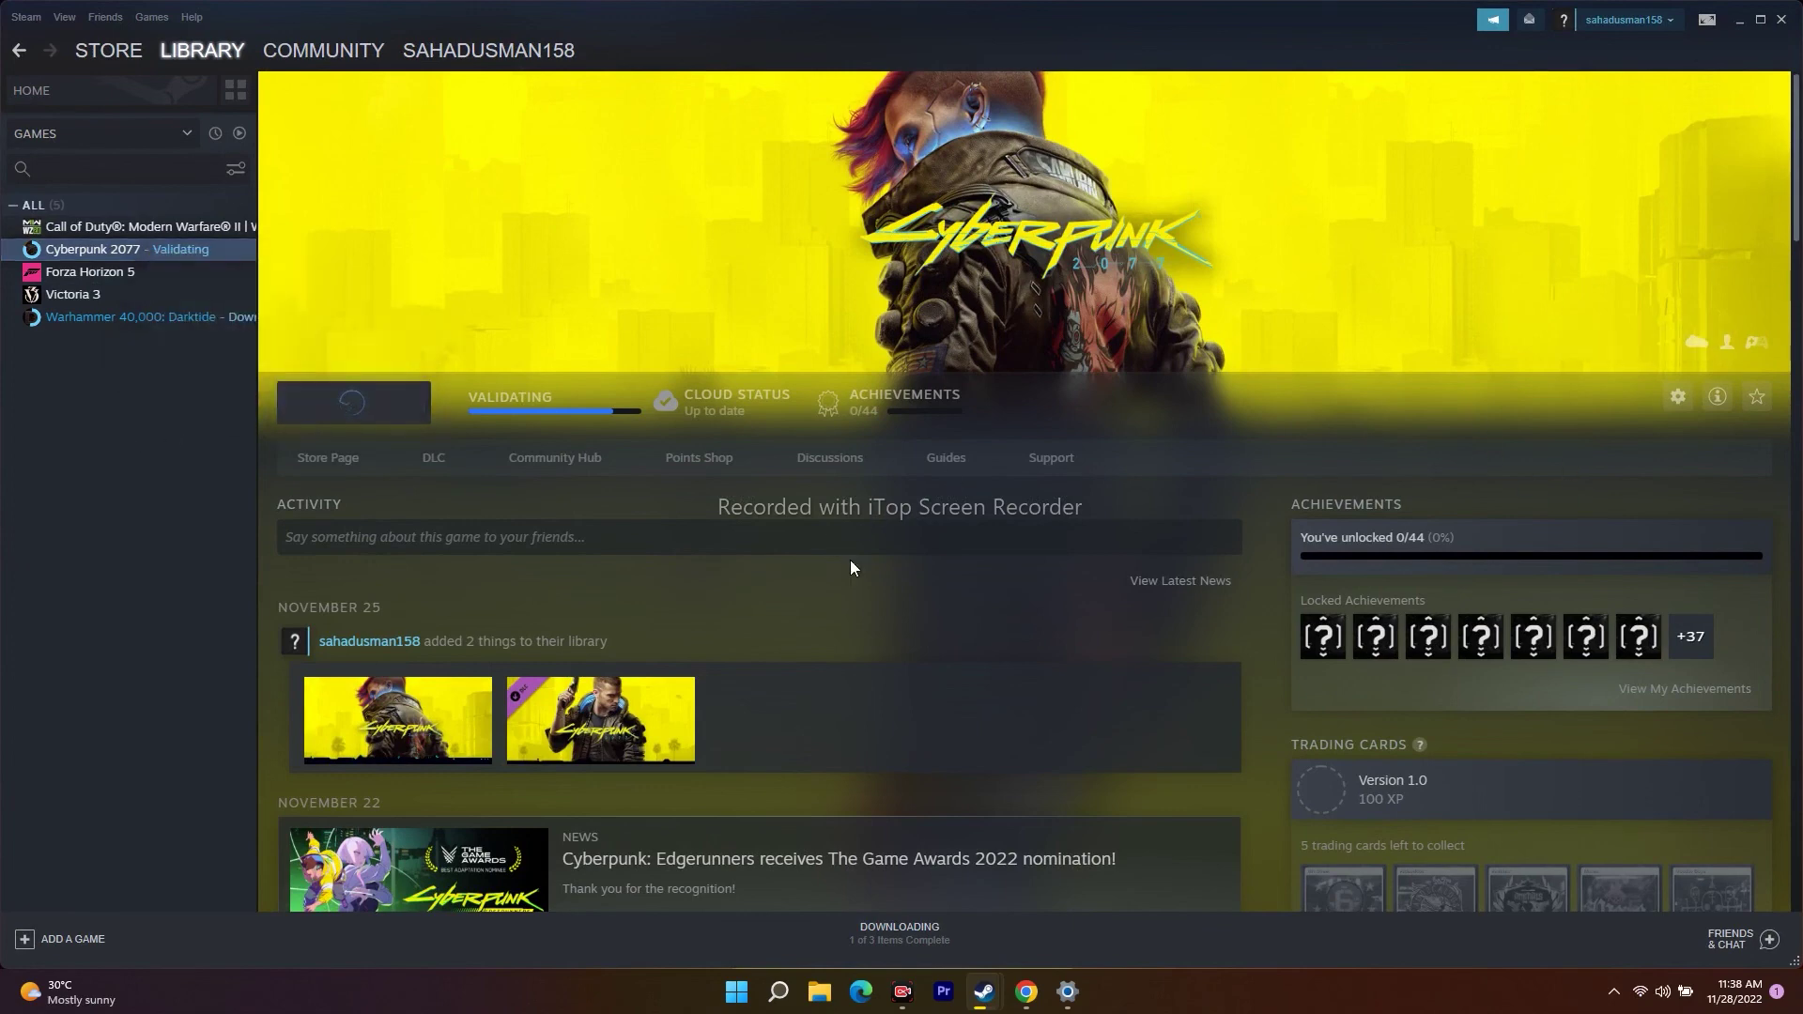
pyautogui.click(1739, 21)
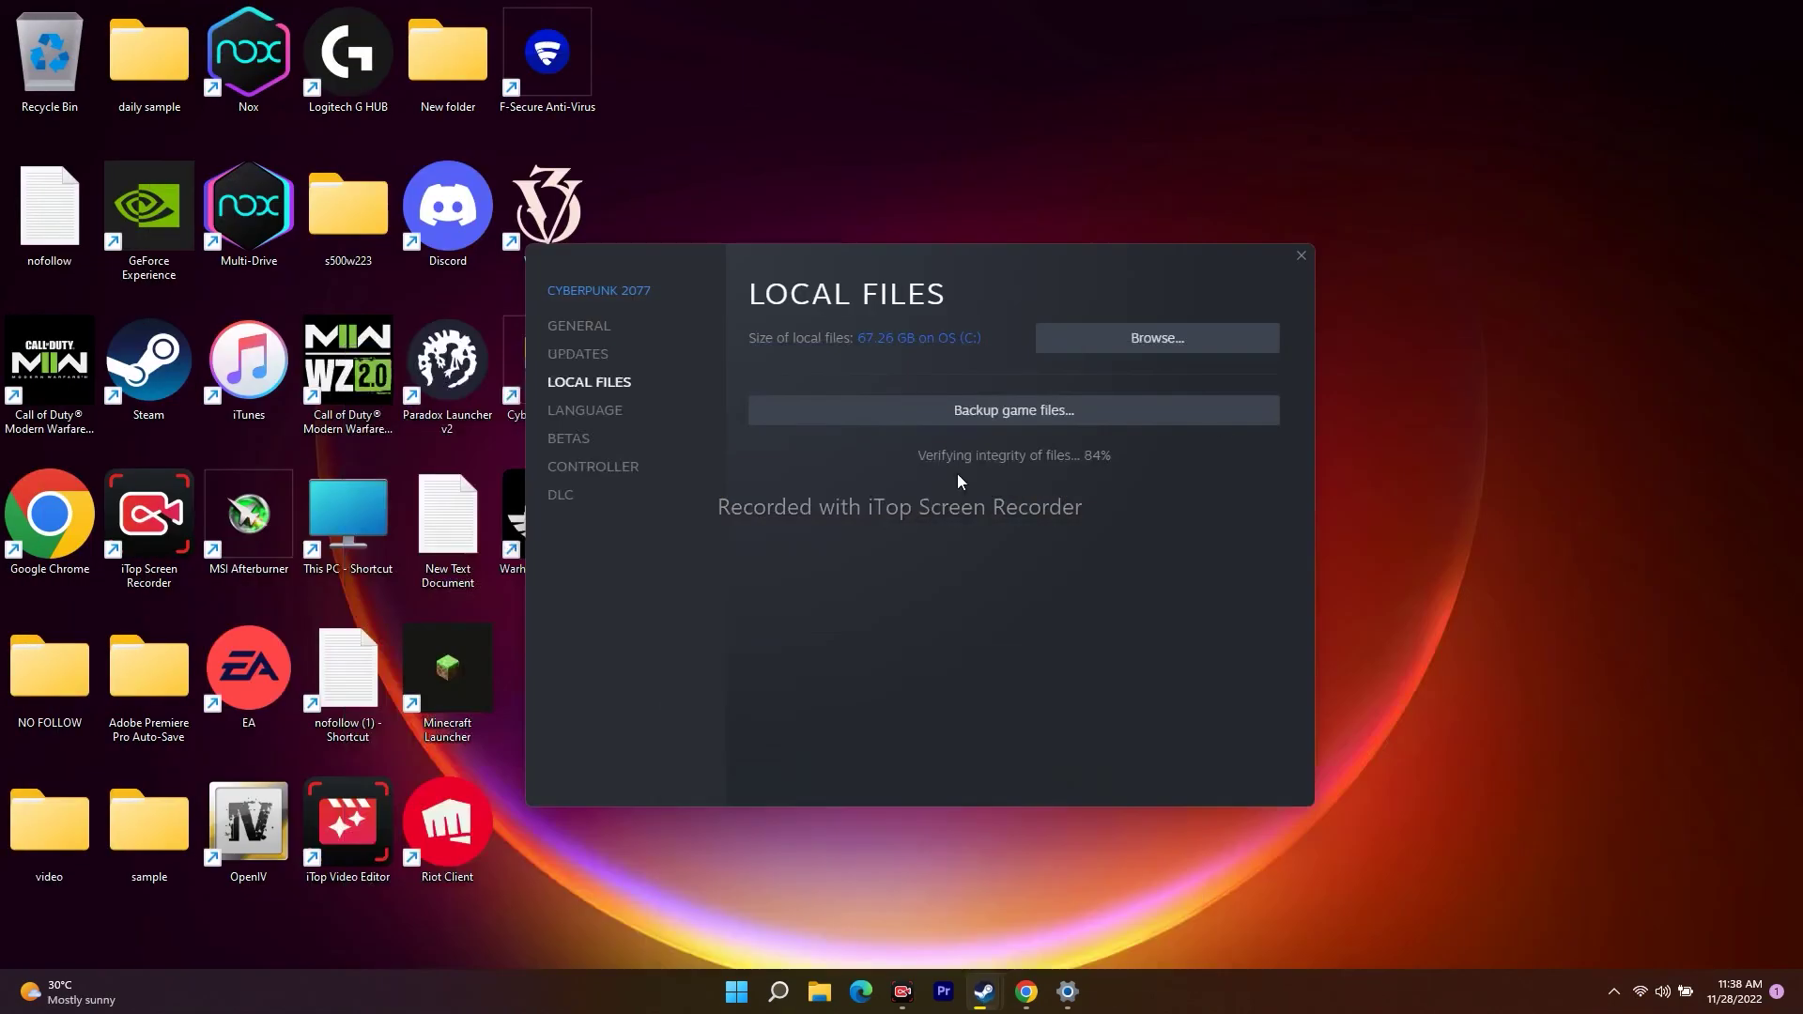
# - Check the free space on the OS (C:) drive under This PC in File Explorer and close the window
pyautogui.click(819, 998)
pyautogui.click(94, 495)
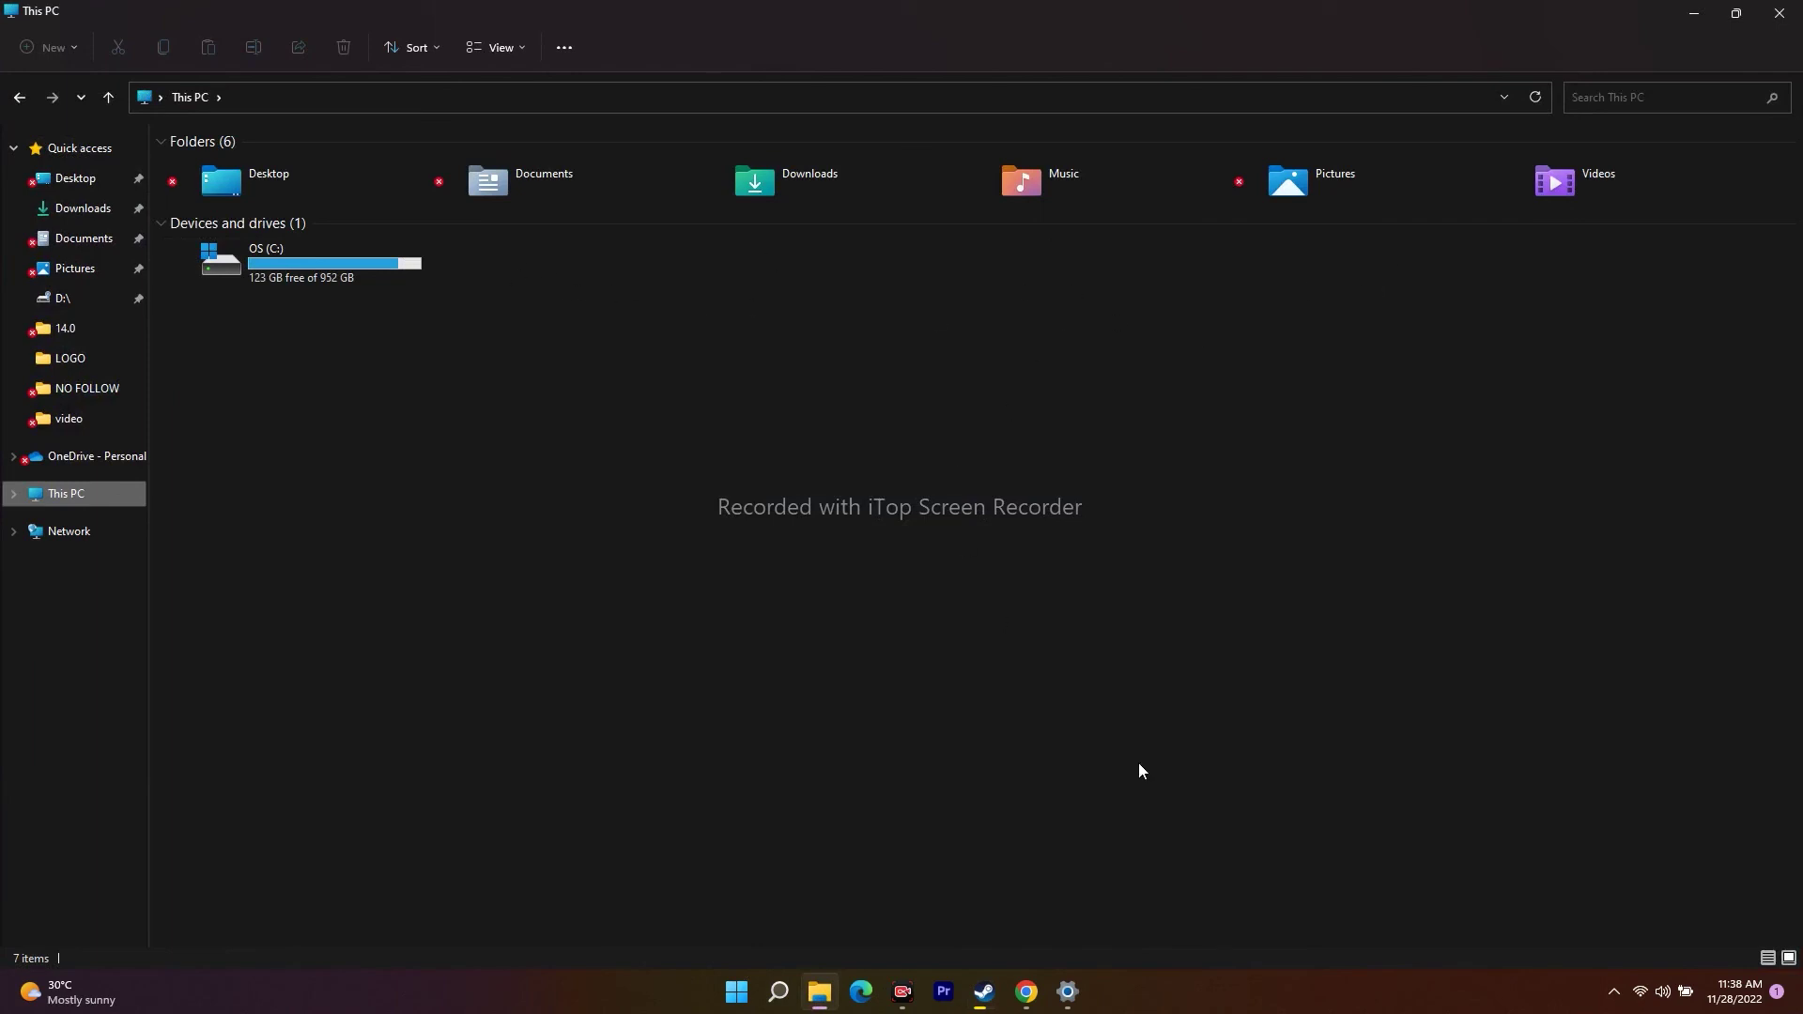
pyautogui.moveTo(295, 268)
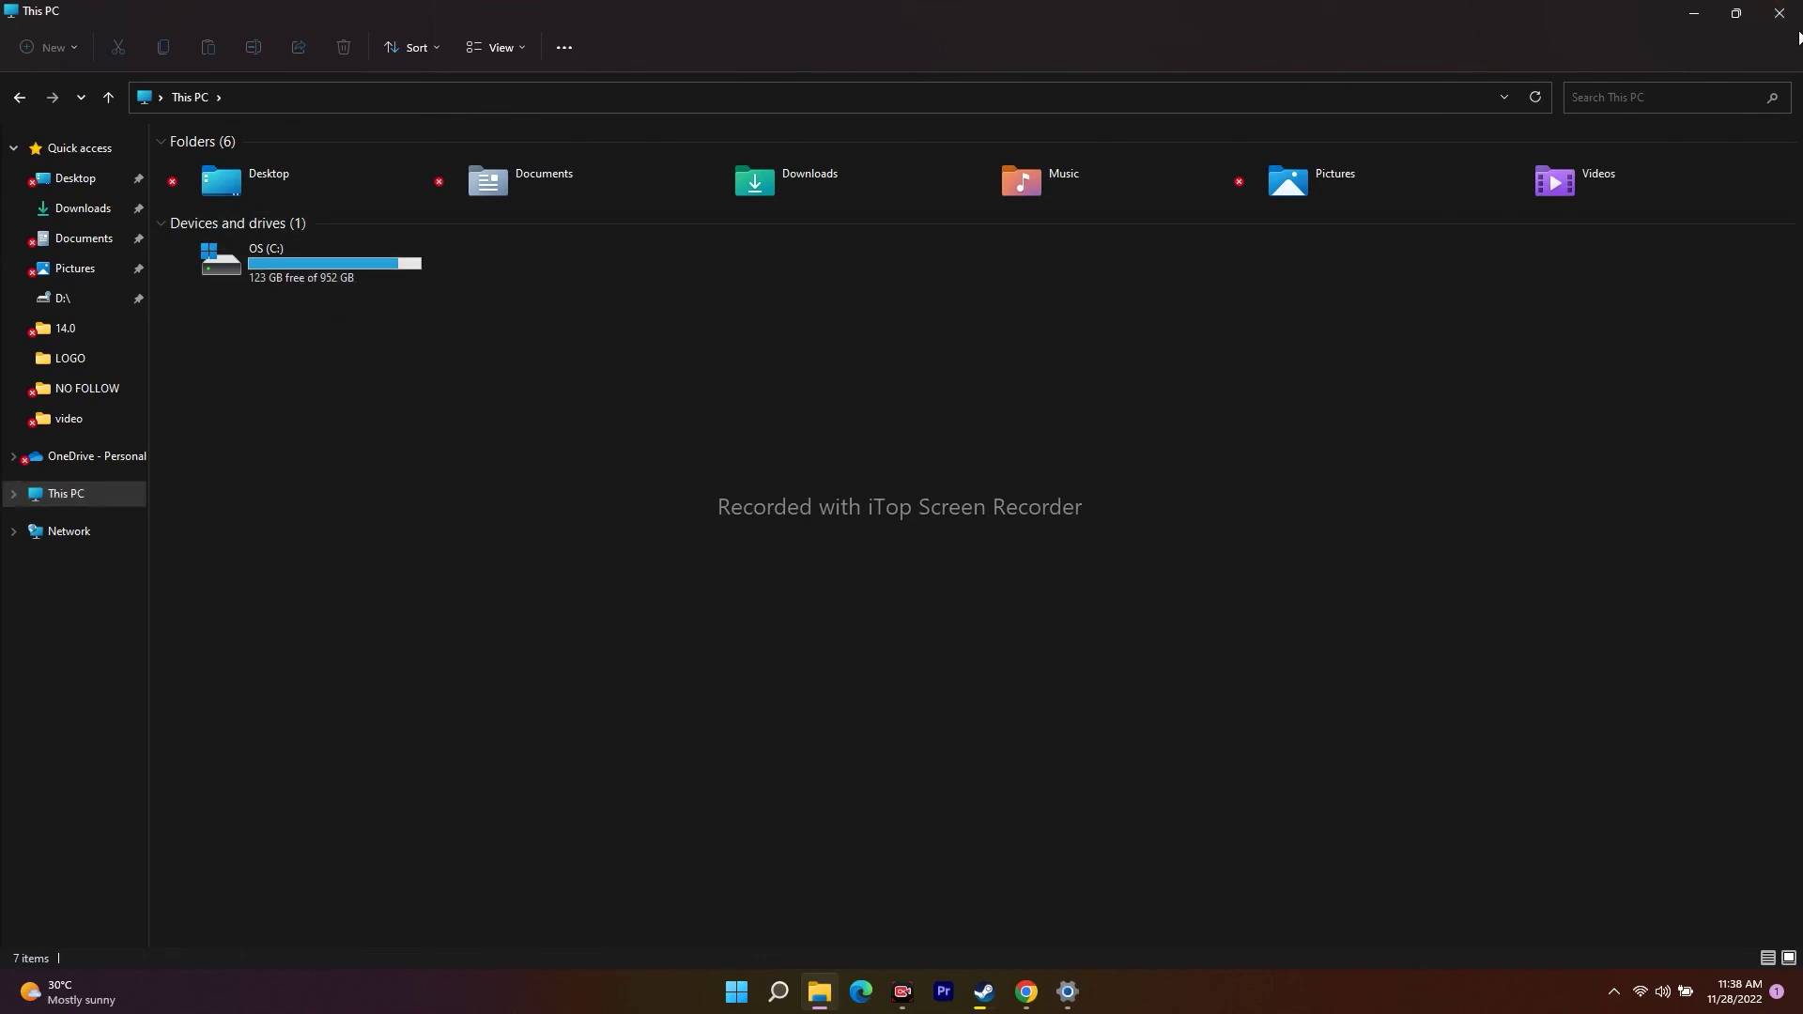
pyautogui.click(1779, 13)
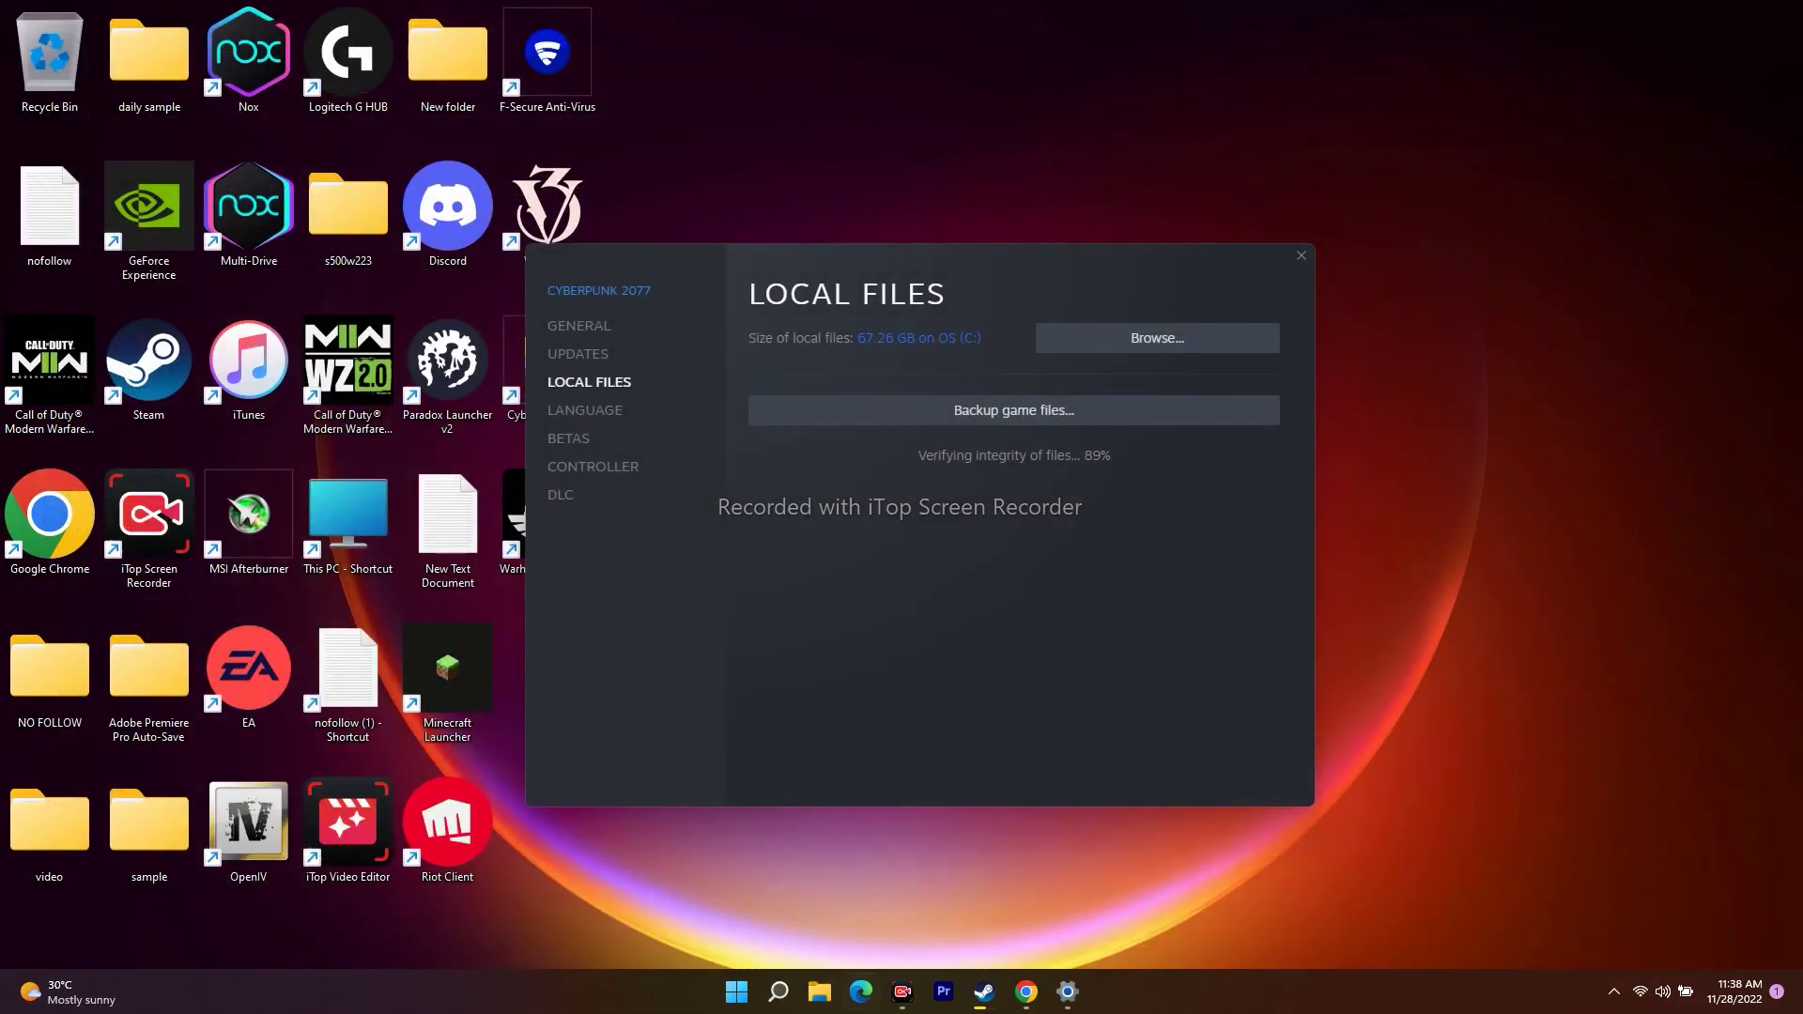
# - Switch back to Steam and bring up the Cyberpunk 2077 page in the library
pyautogui.moveTo(985, 1006)
pyautogui.click(930, 897)
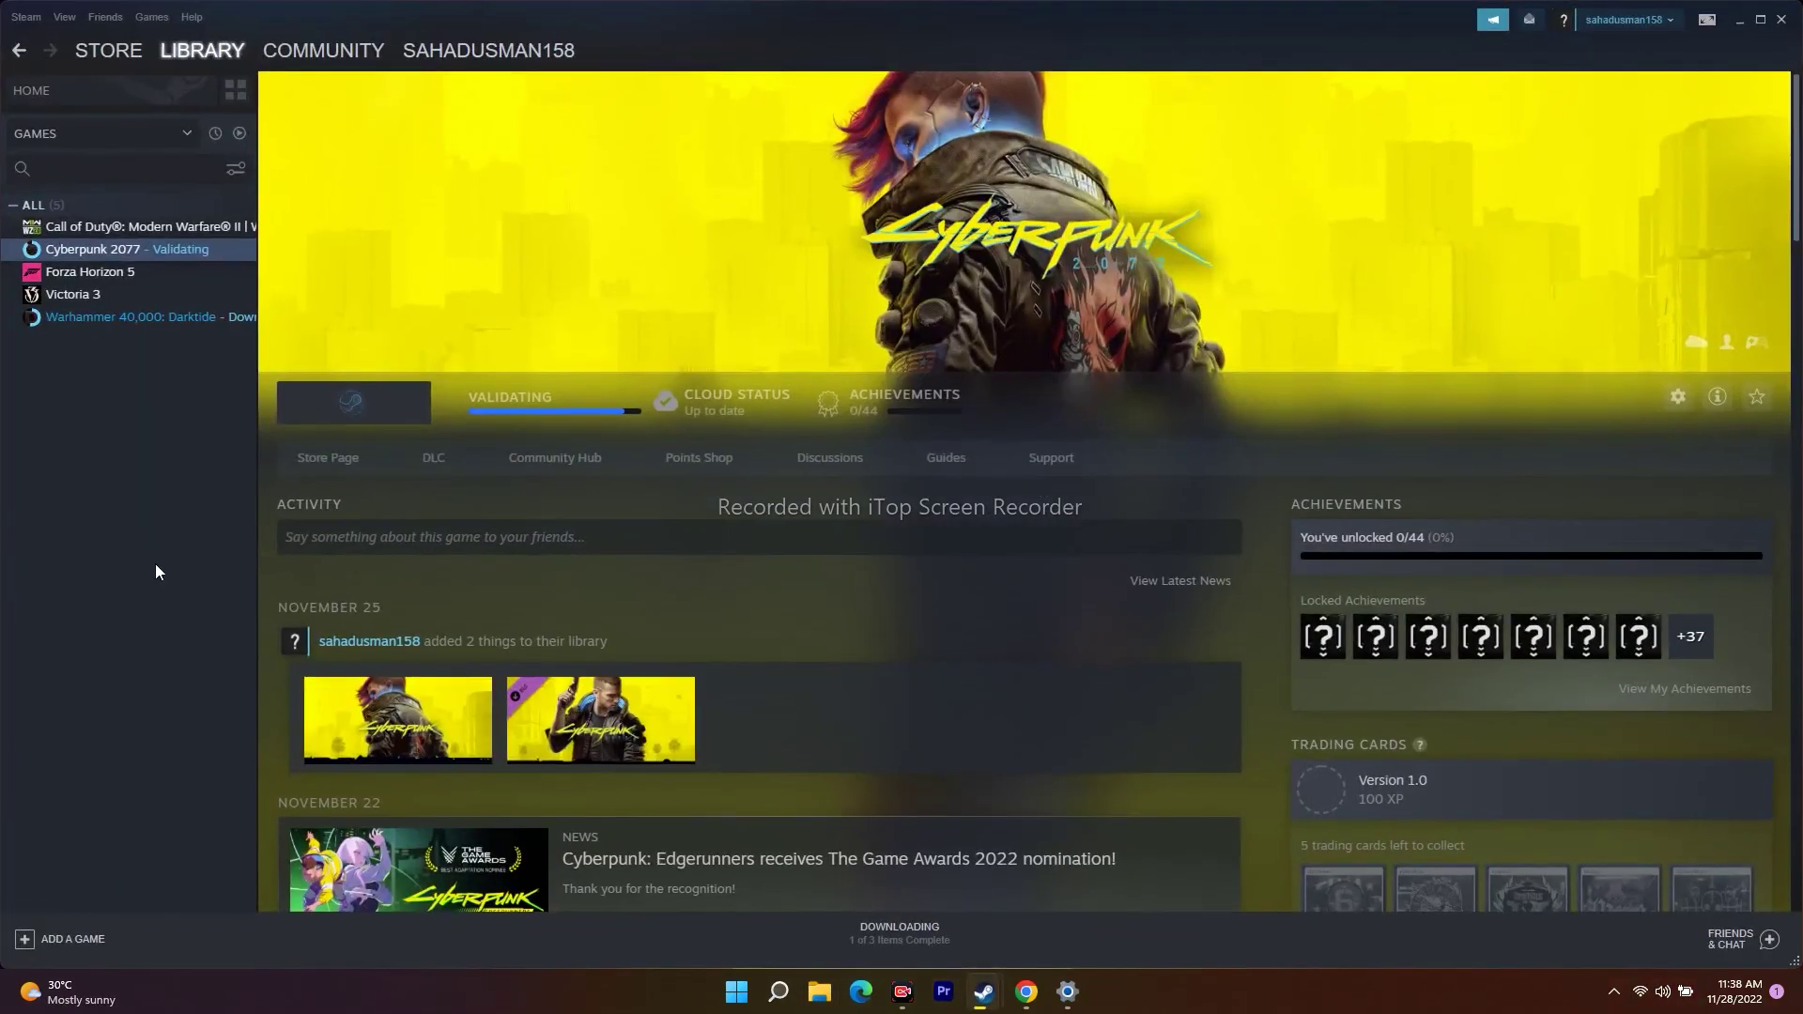